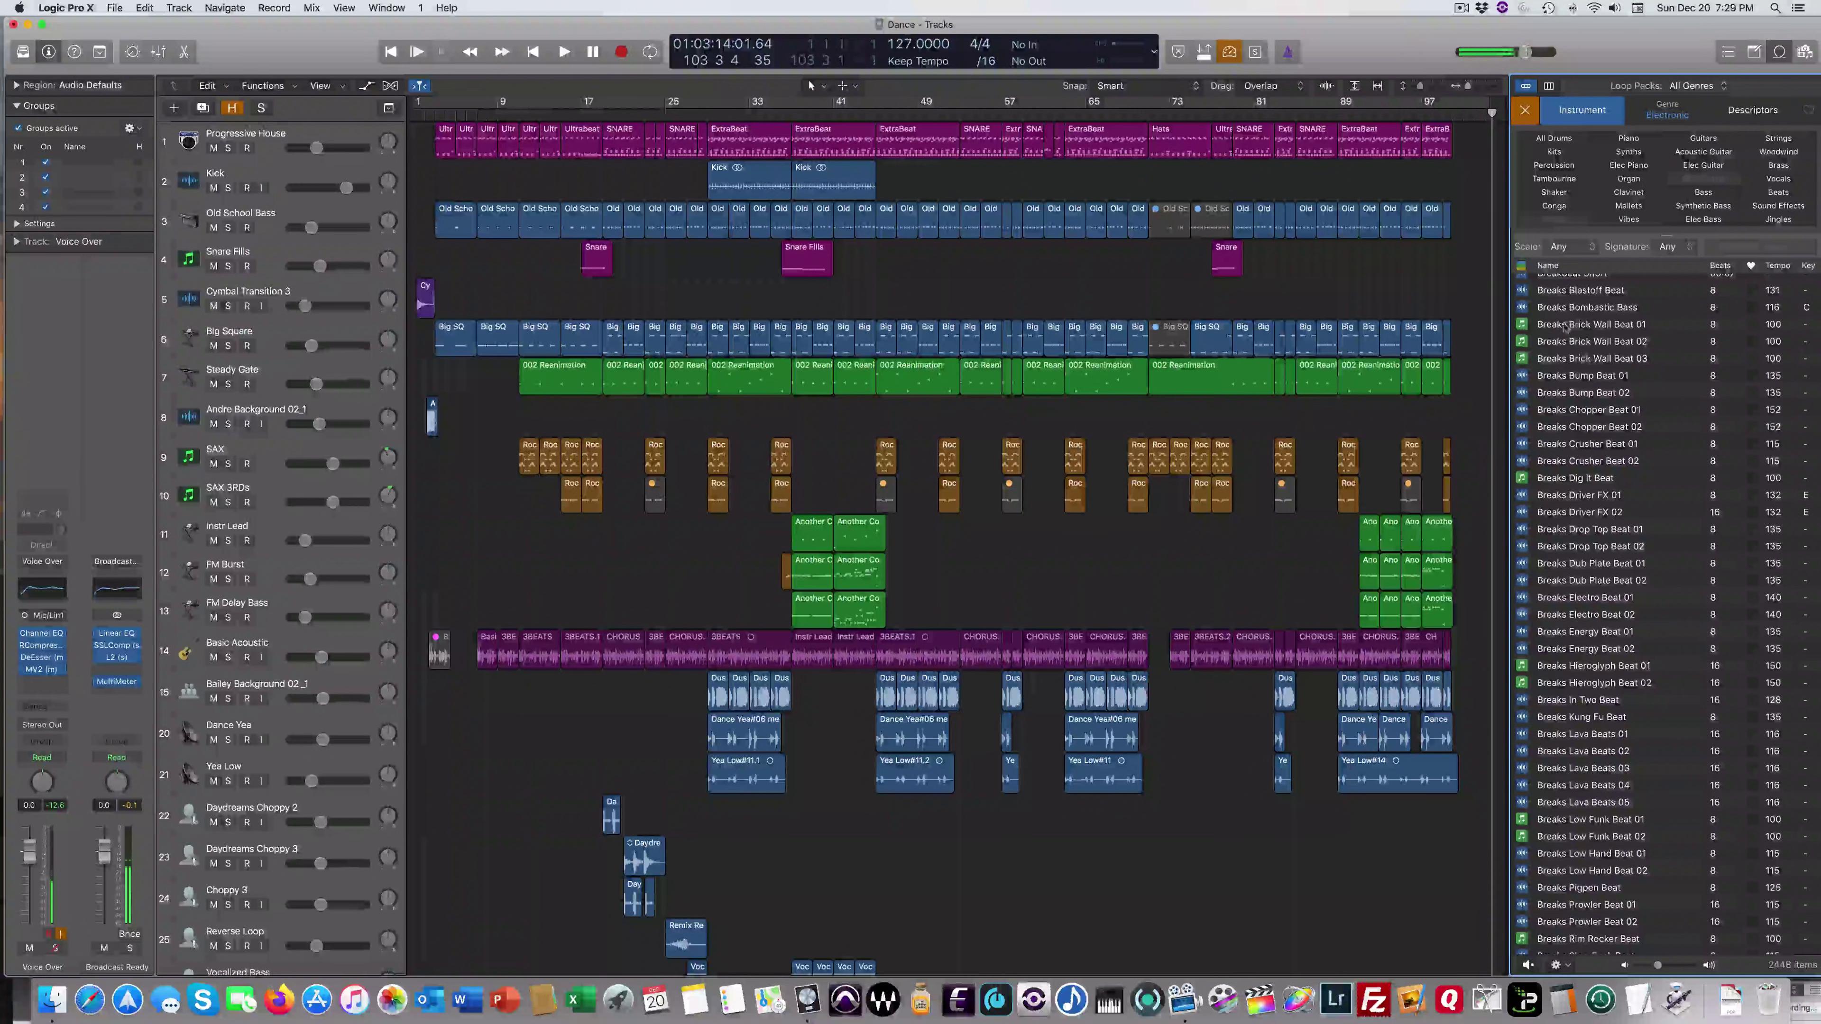
- Preview the Breaks Brick Wall Beat 01 and Breaks Chopper Beat 01 loops and browse through the loop list
left_click(1565, 326)
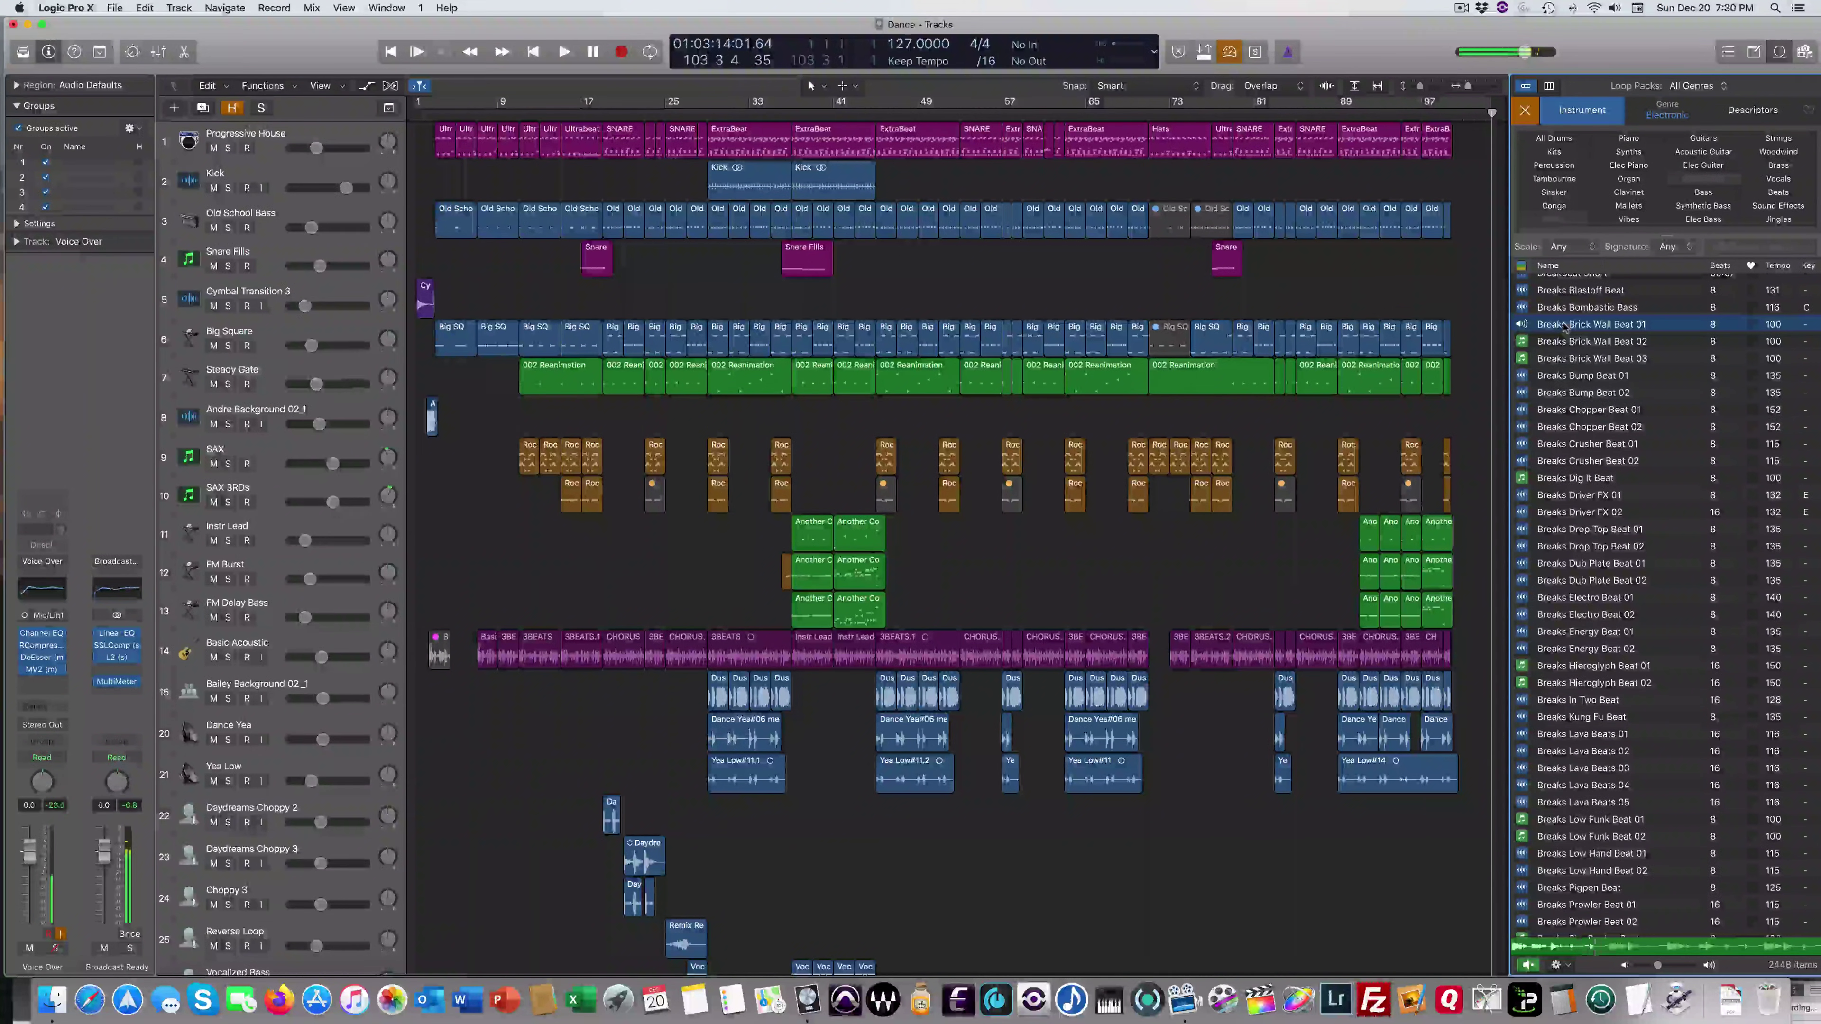
left_click(1565, 328)
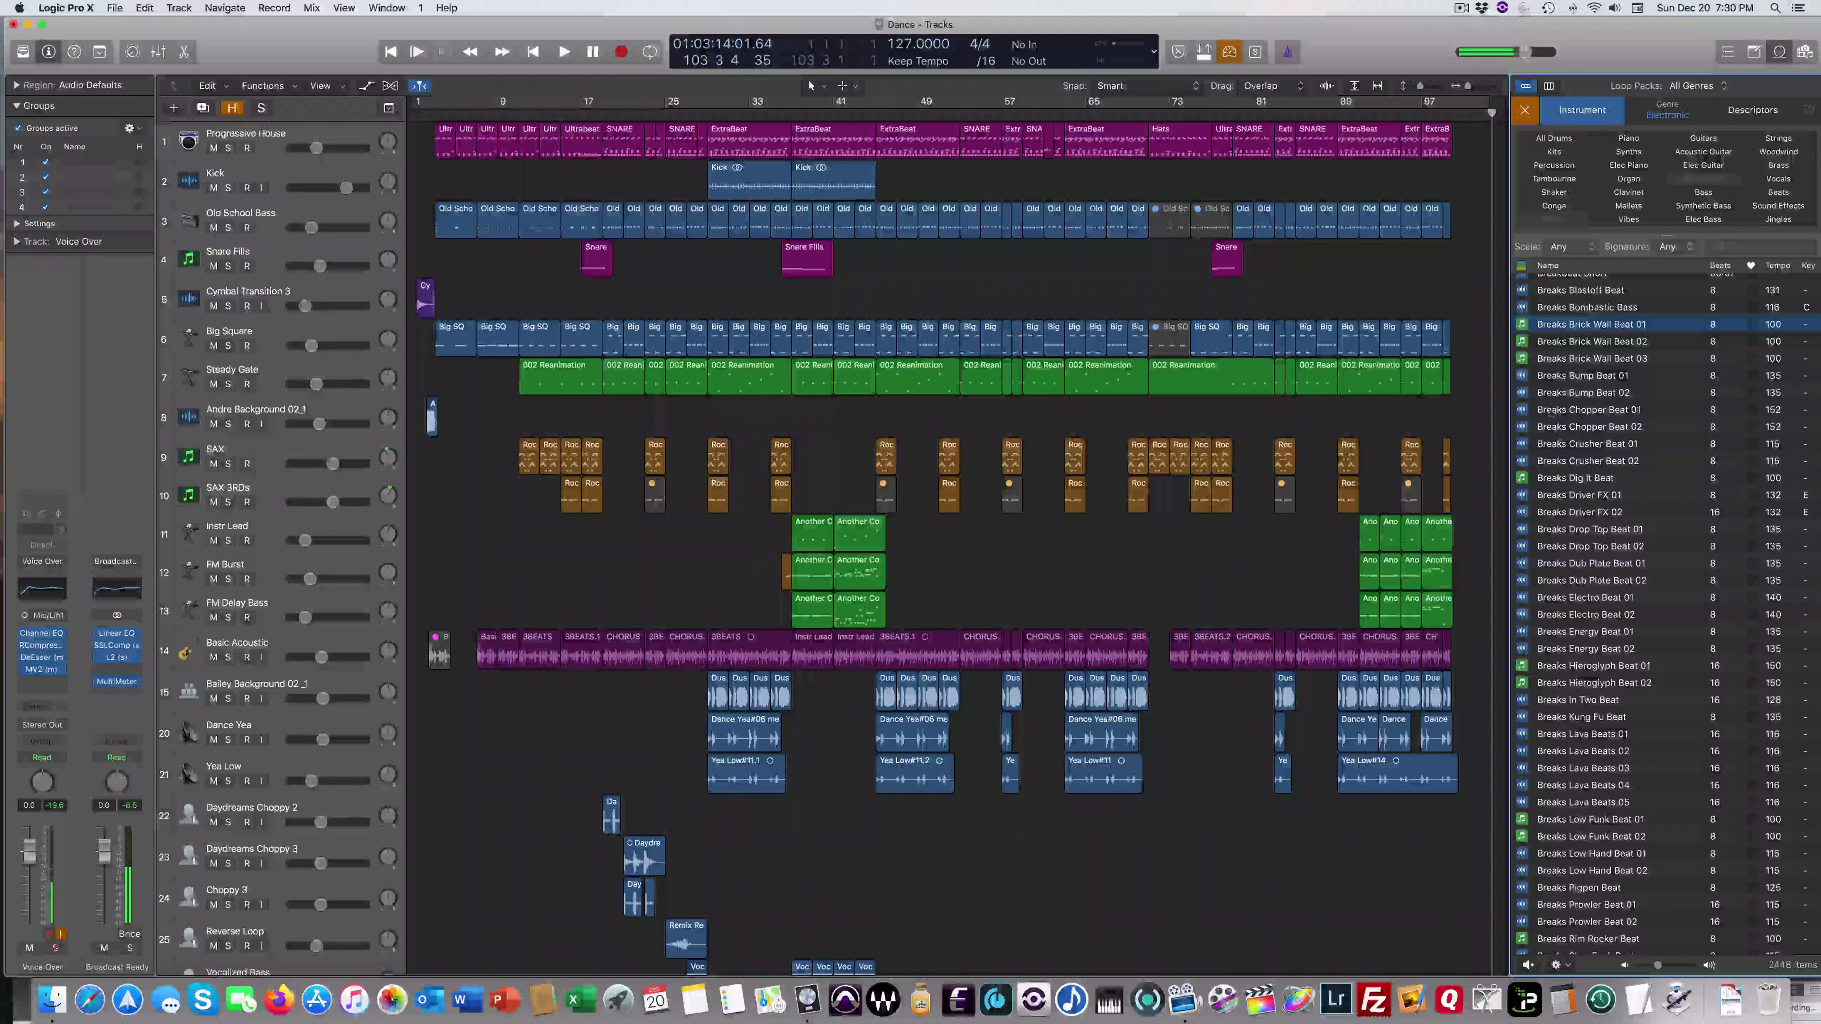
left_click(1551, 409)
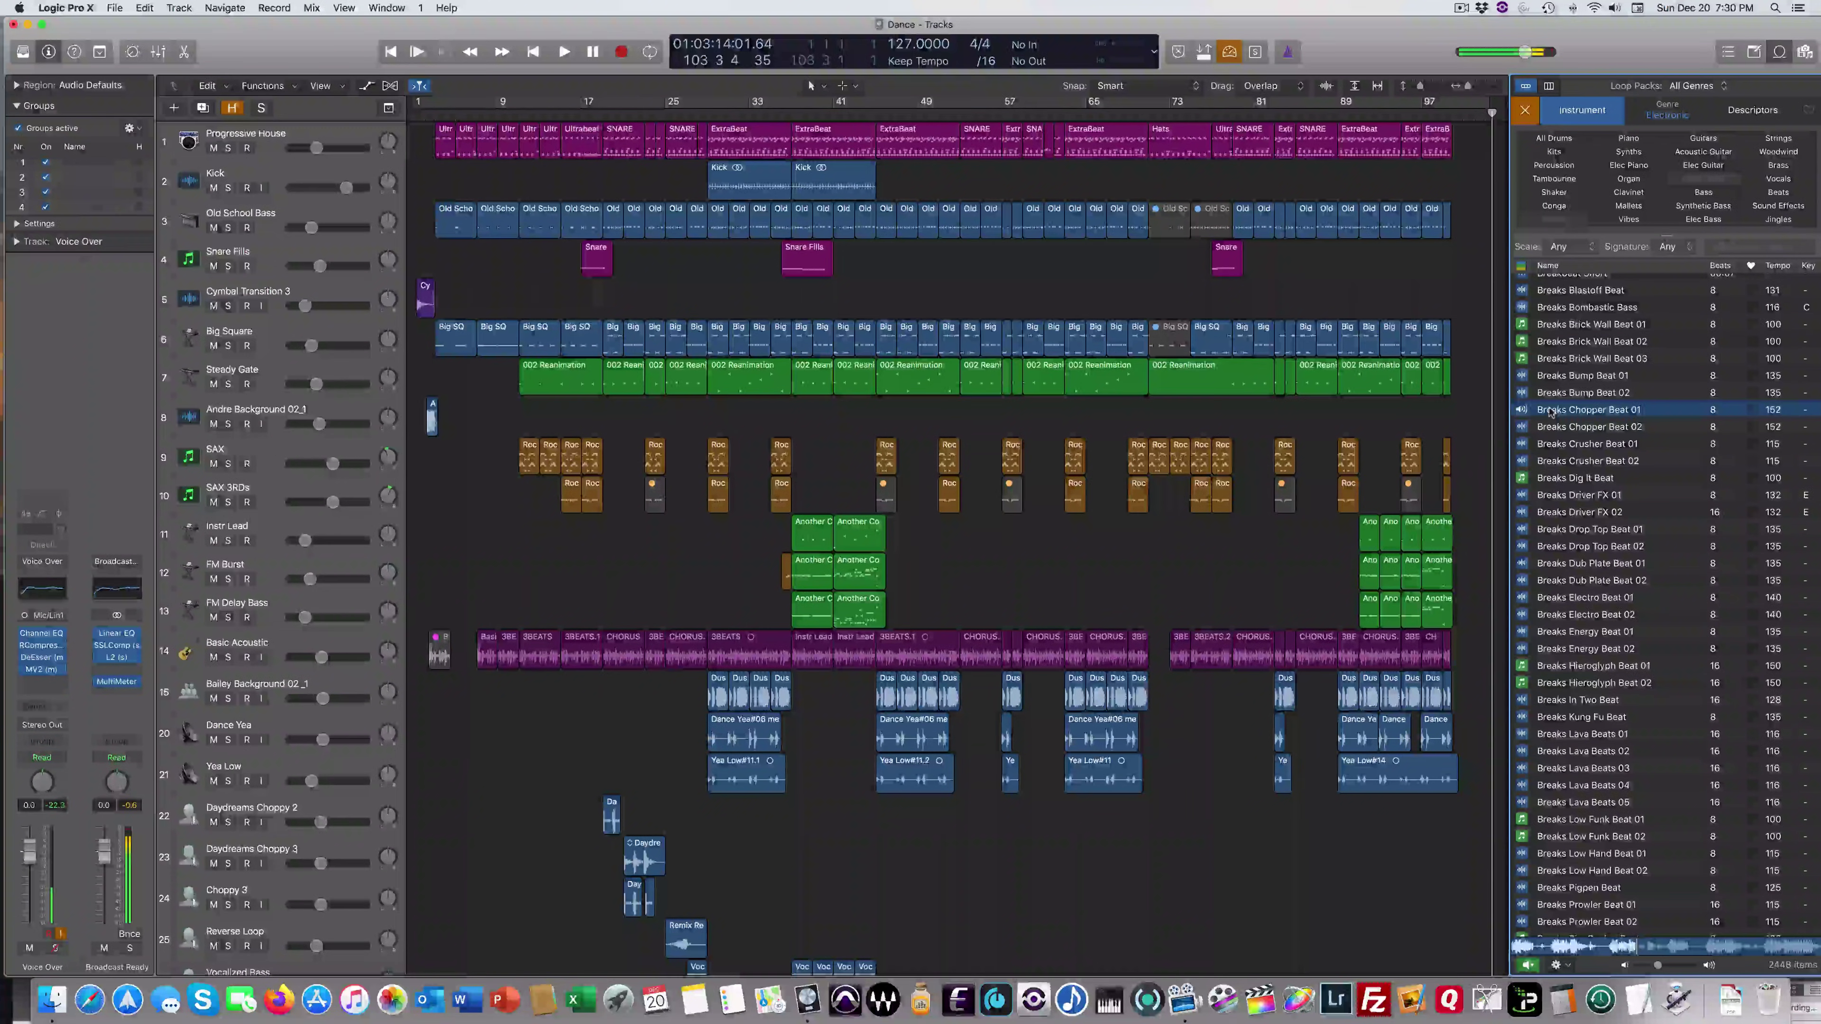
left_click(1550, 410)
scroll(1604, 496, "down", 20)
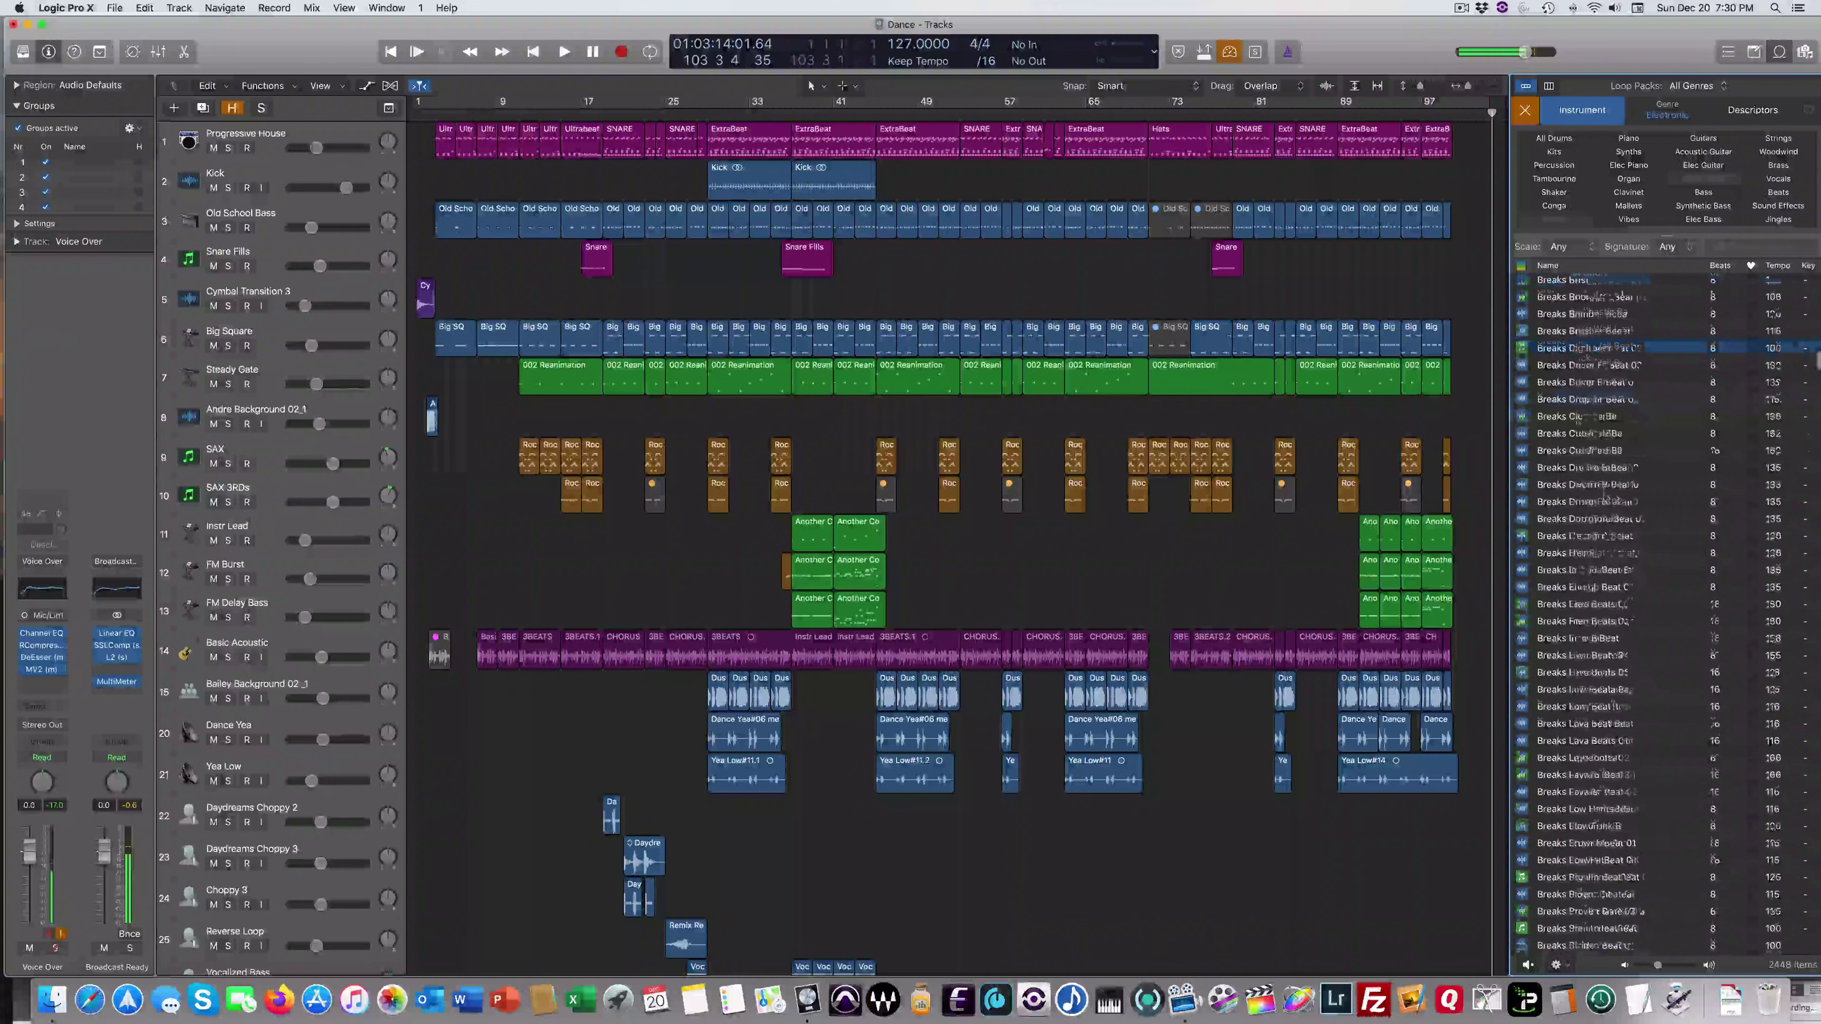
scroll(1603, 495, "down", 20)
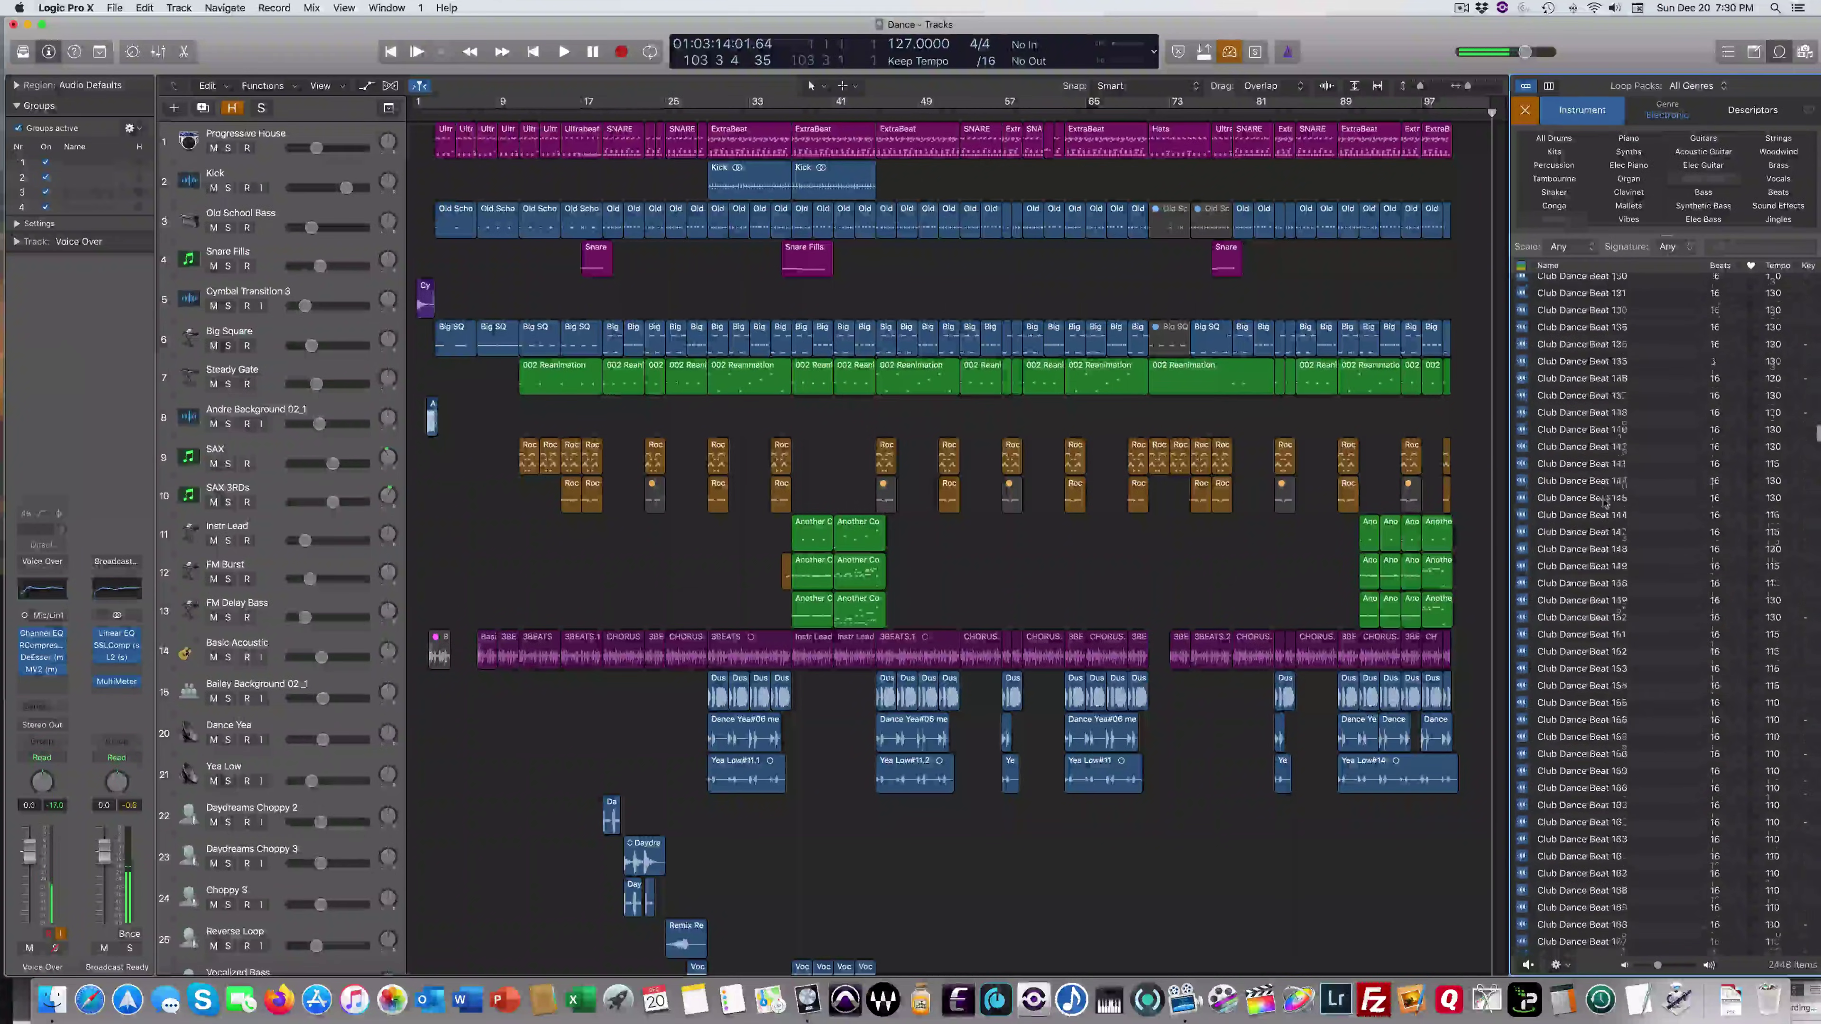
scroll(1604, 500, "up", 20)
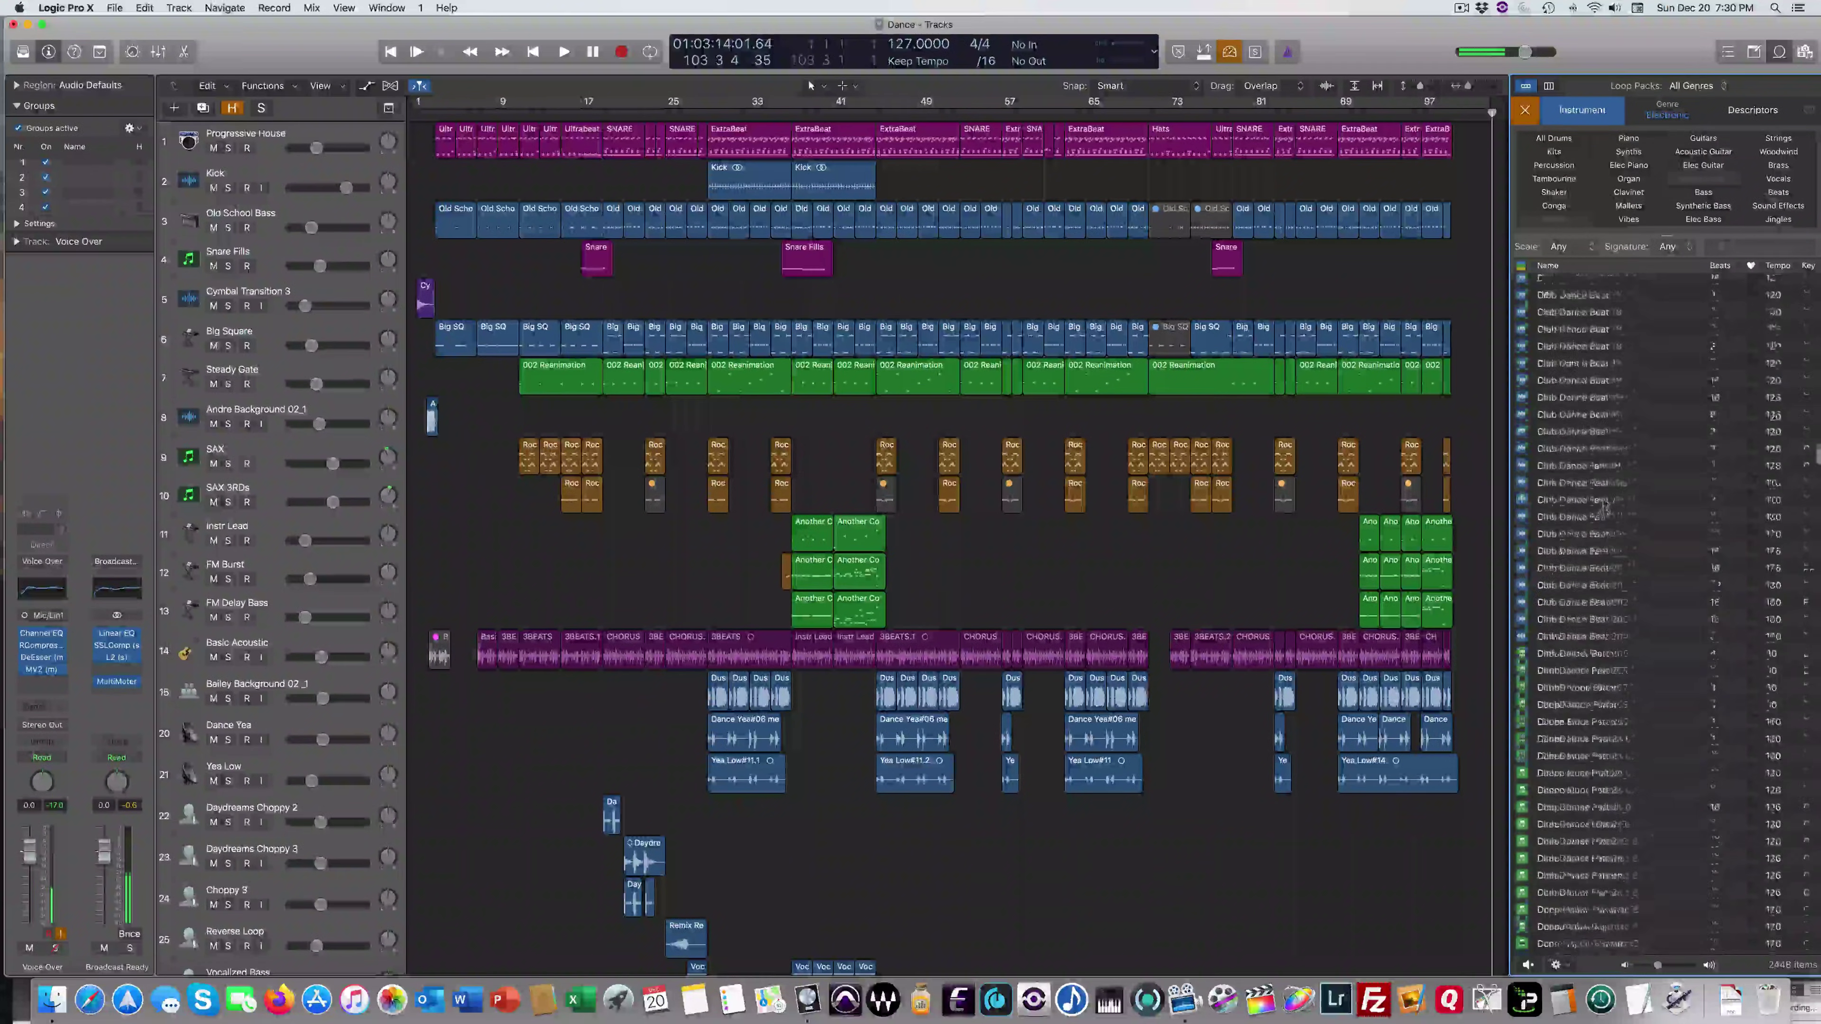
- Open the Sound Library Manager to check the installation status of the content packages, and close it without changes
left_click(58, 8)
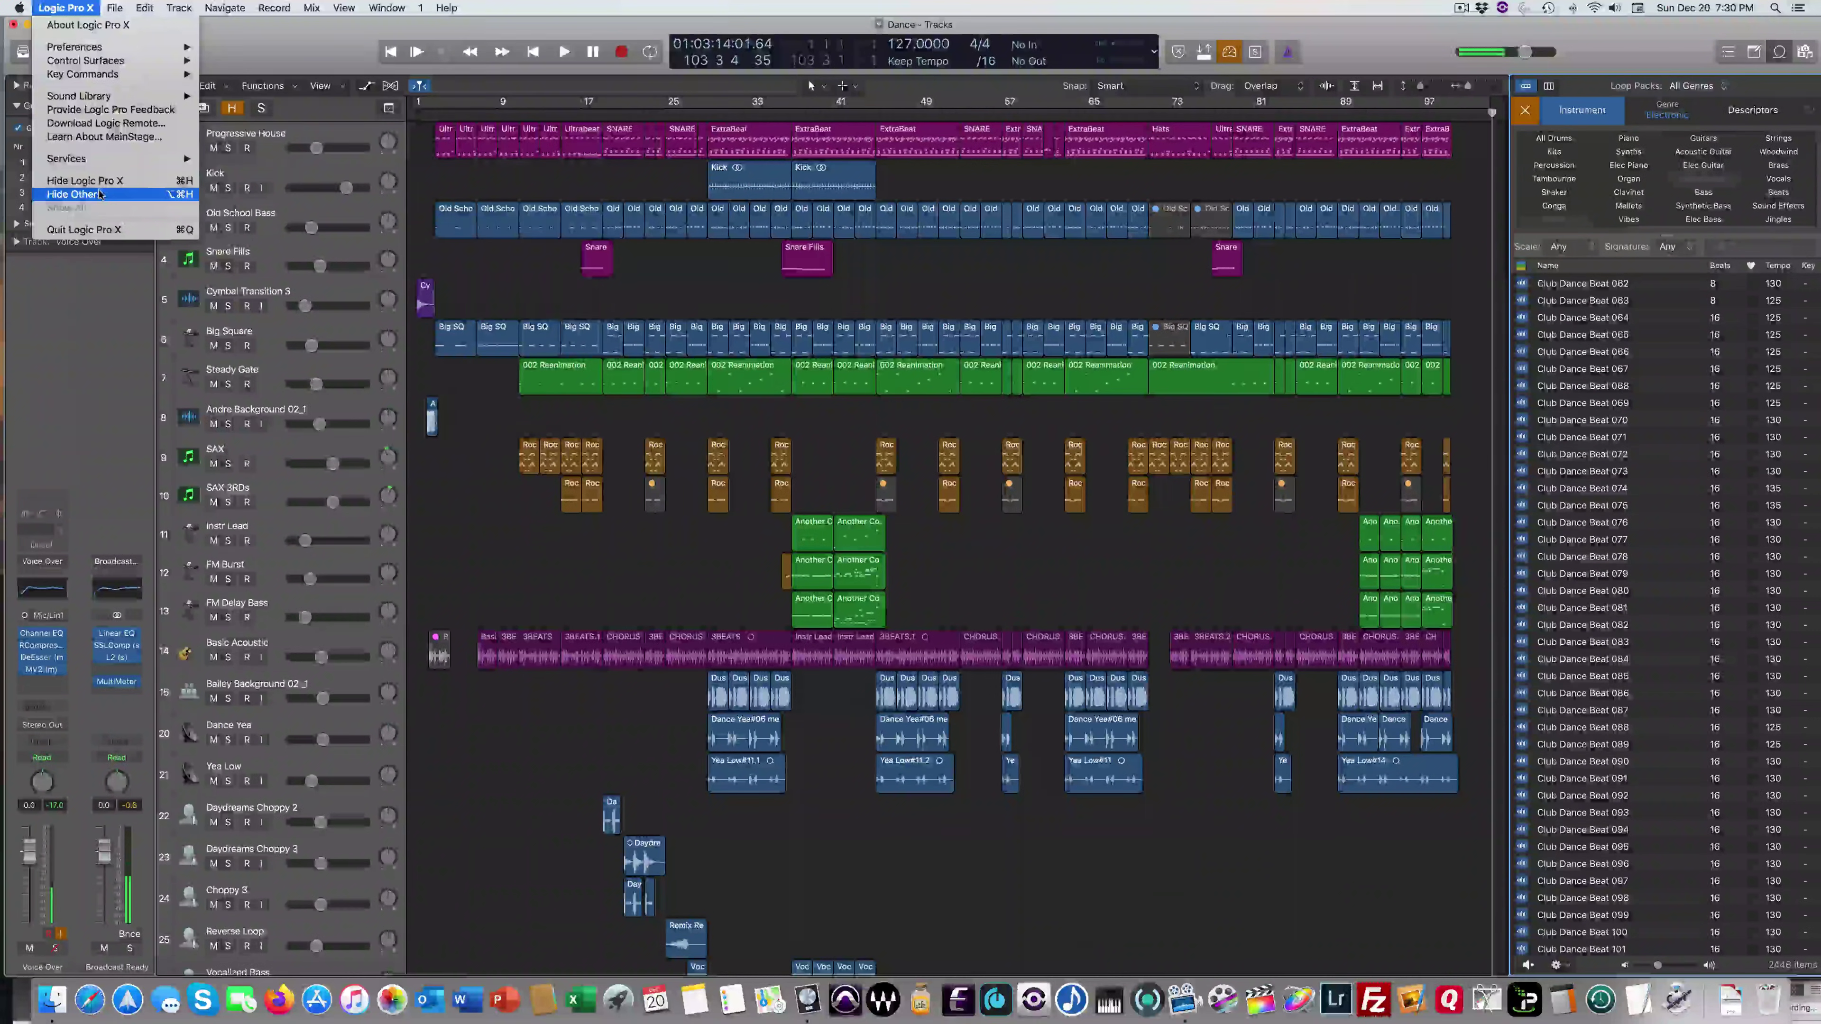
mouse_move(165, 96)
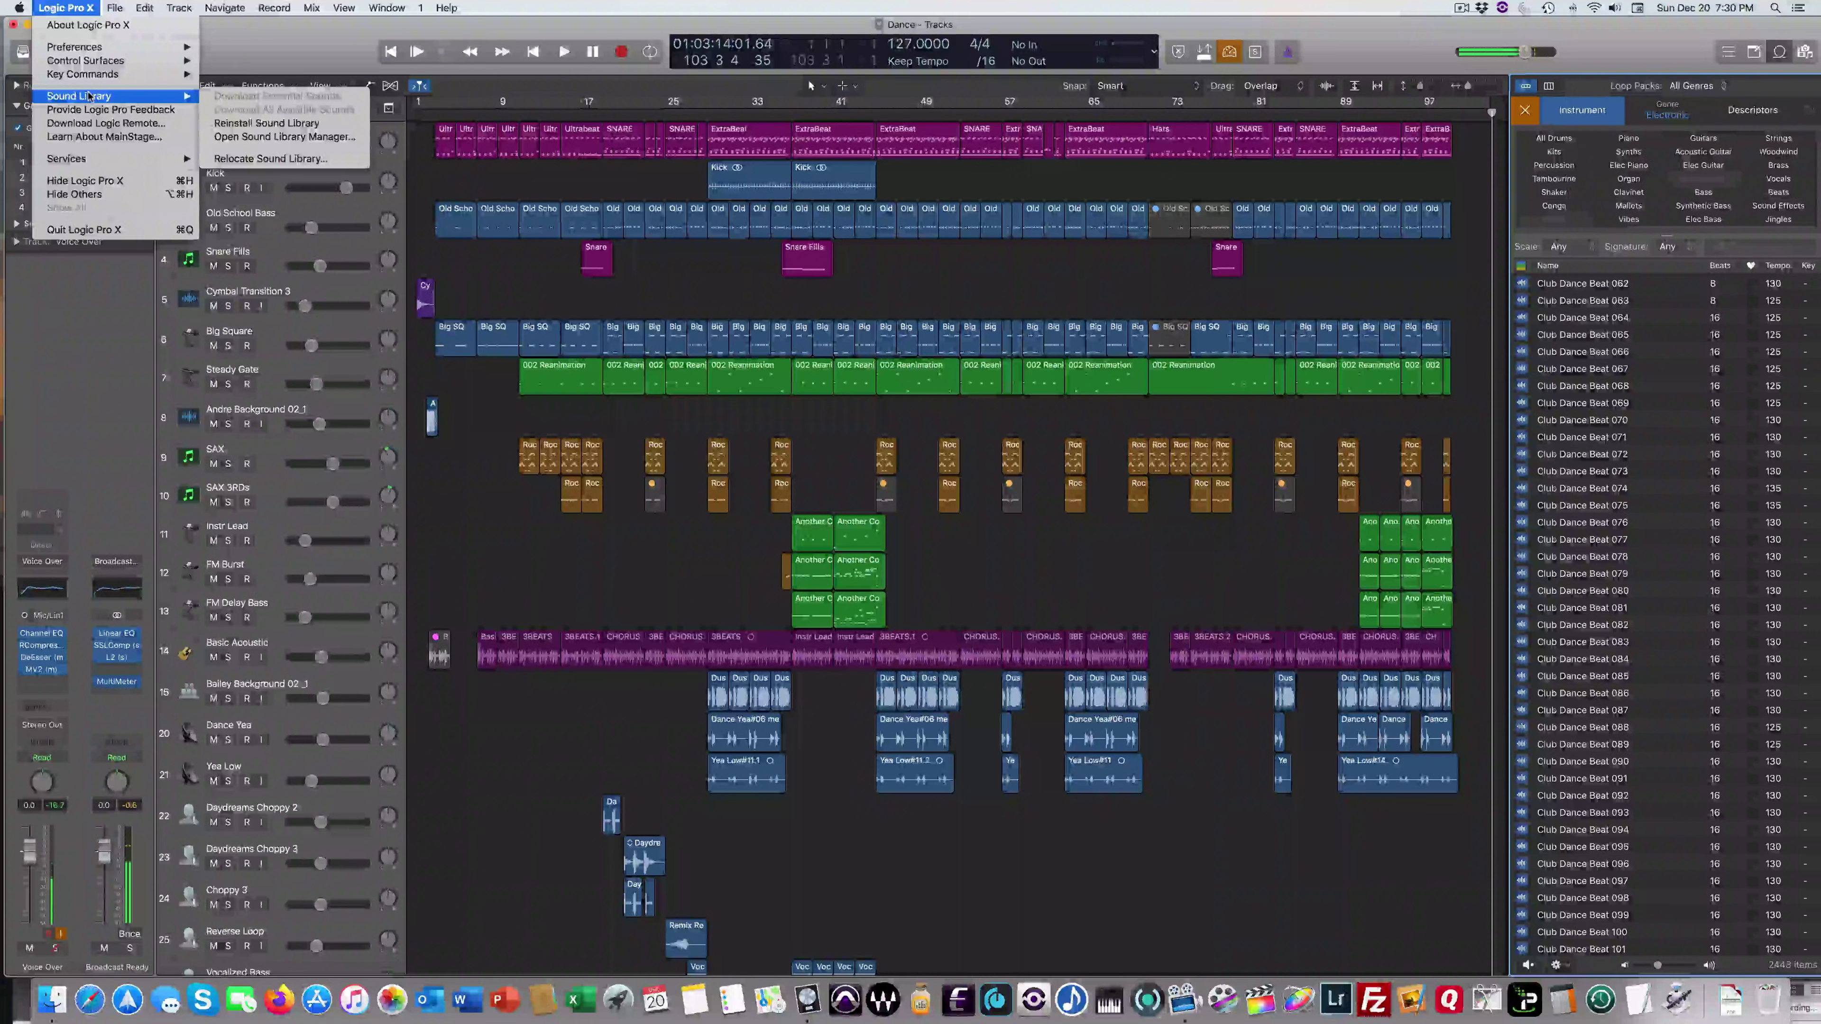
left_click(246, 138)
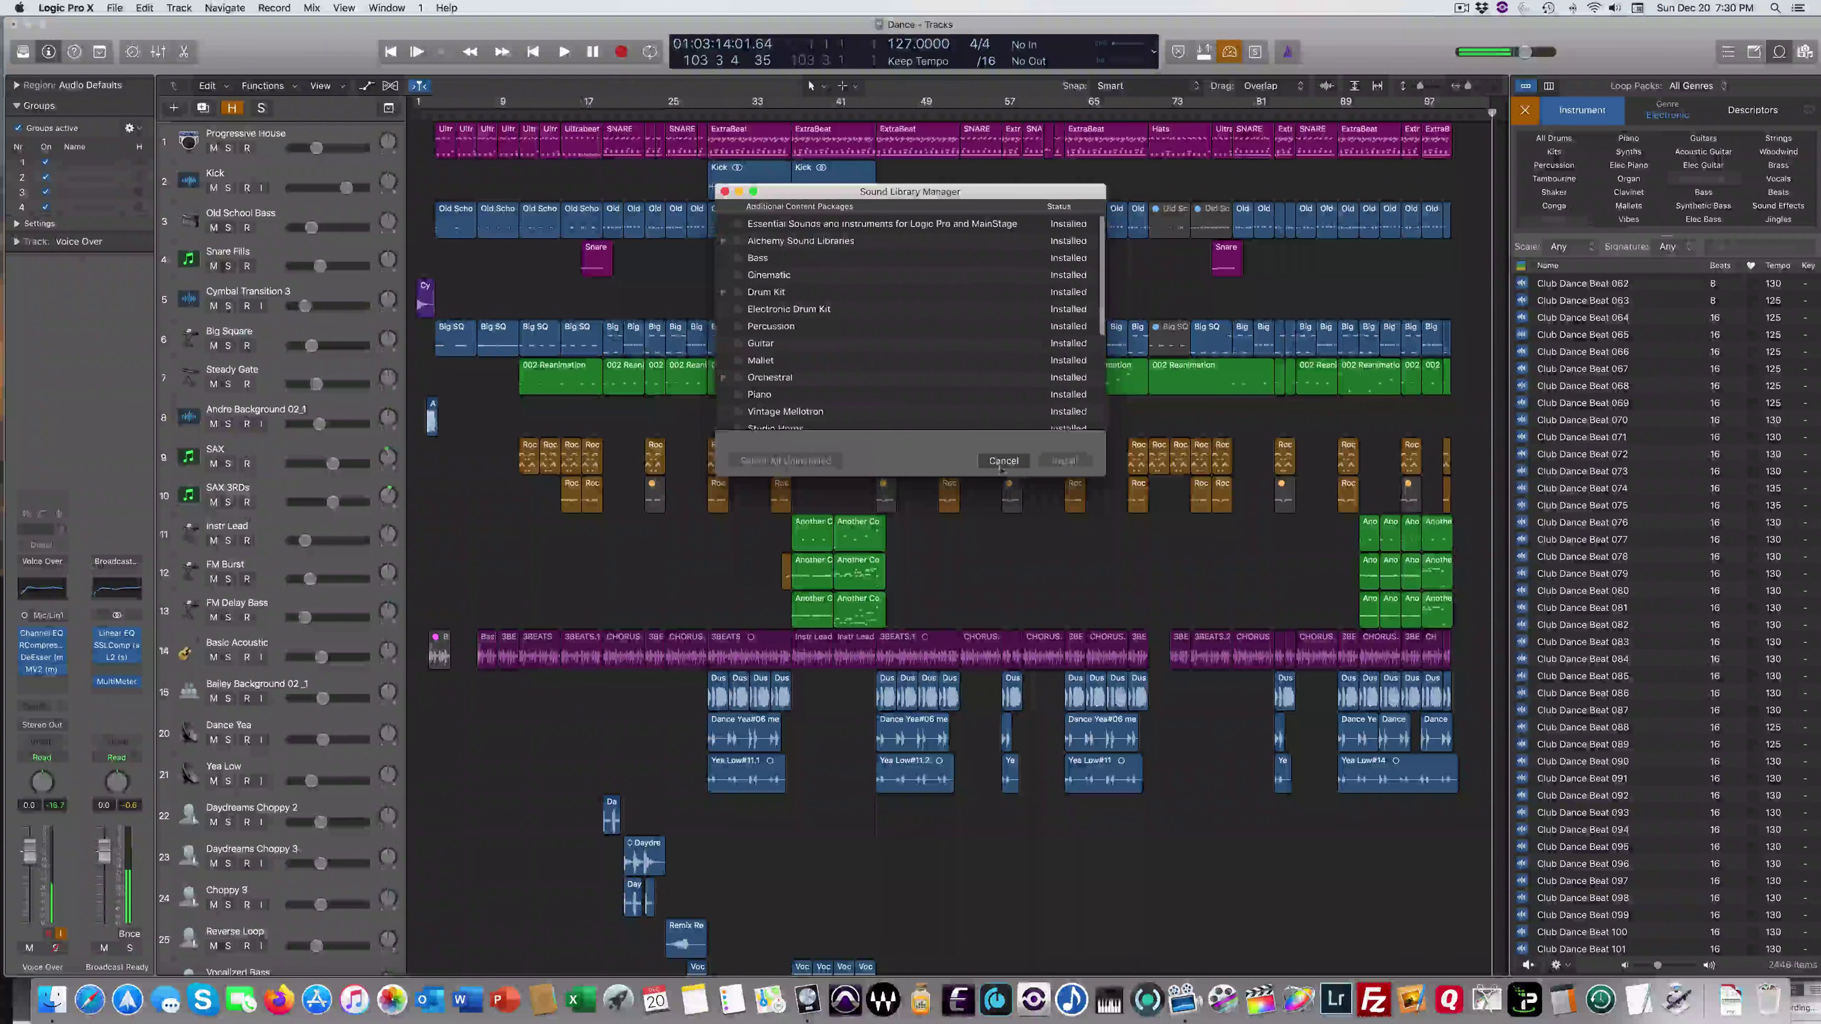
left_click(1002, 461)
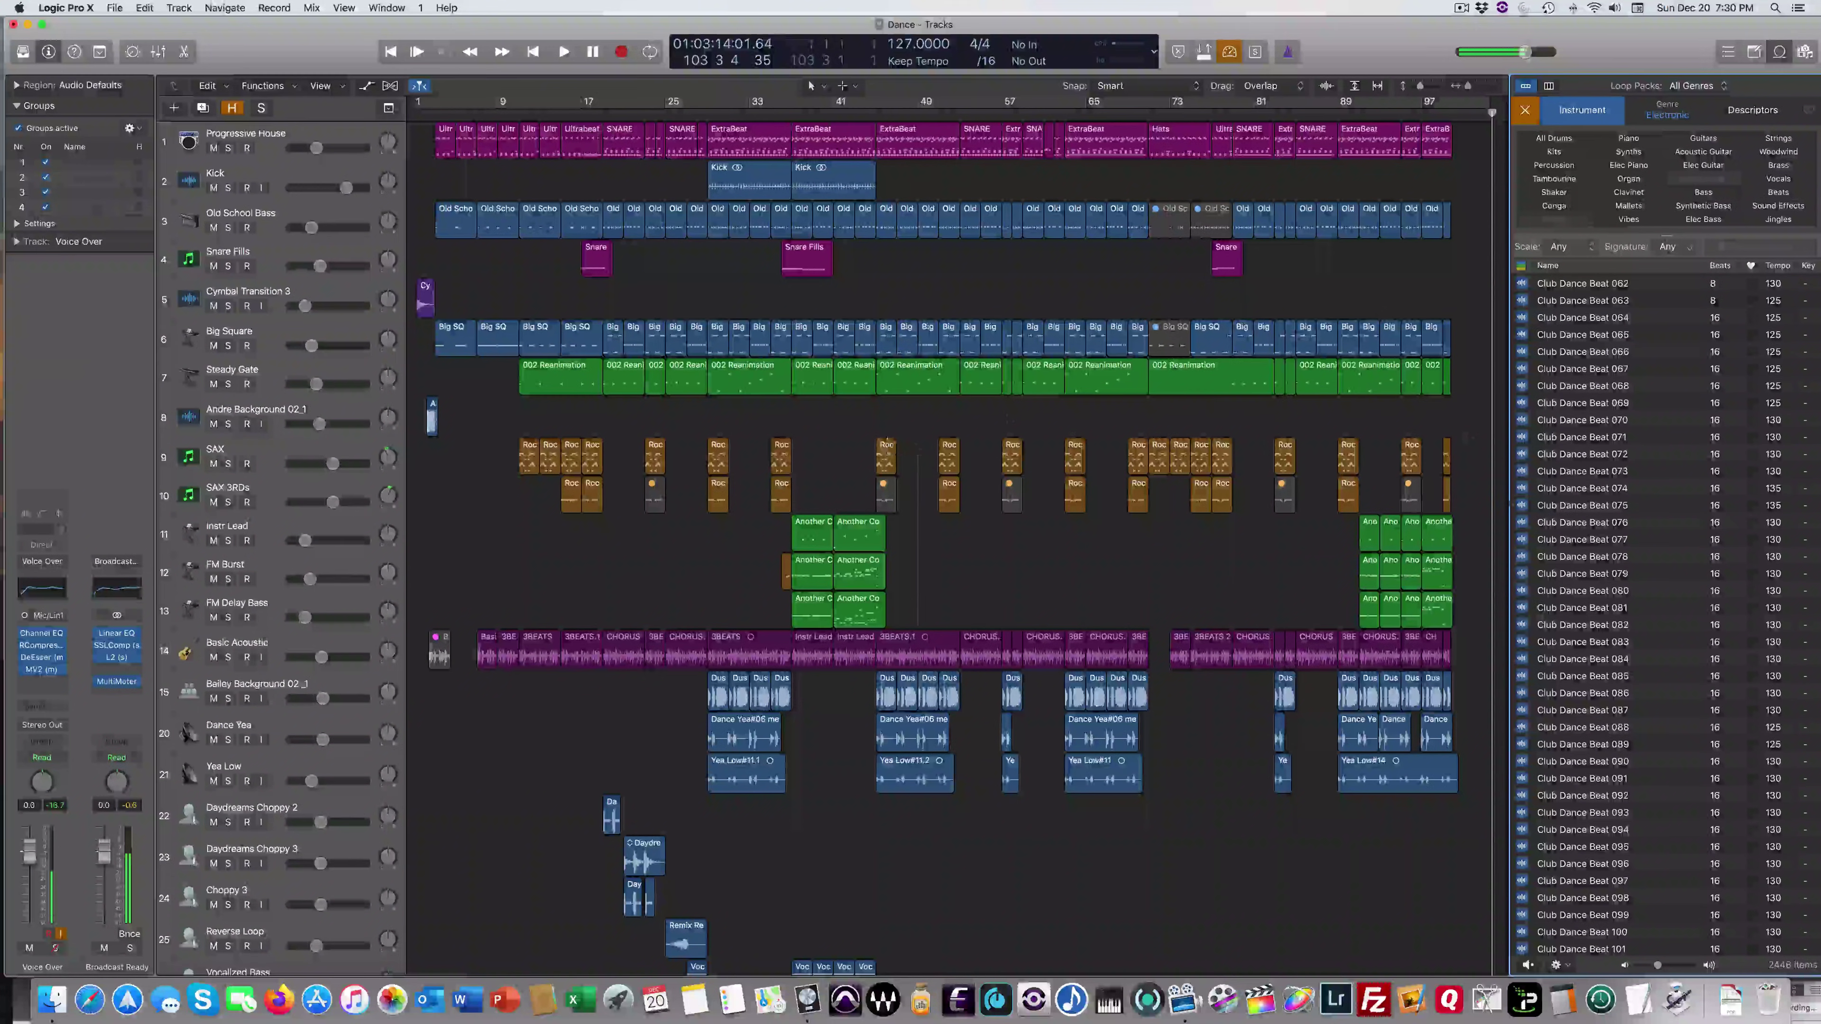
- Show the global tracks and confirm C major as the project's key signature
scroll(1573, 645, "down", 15)
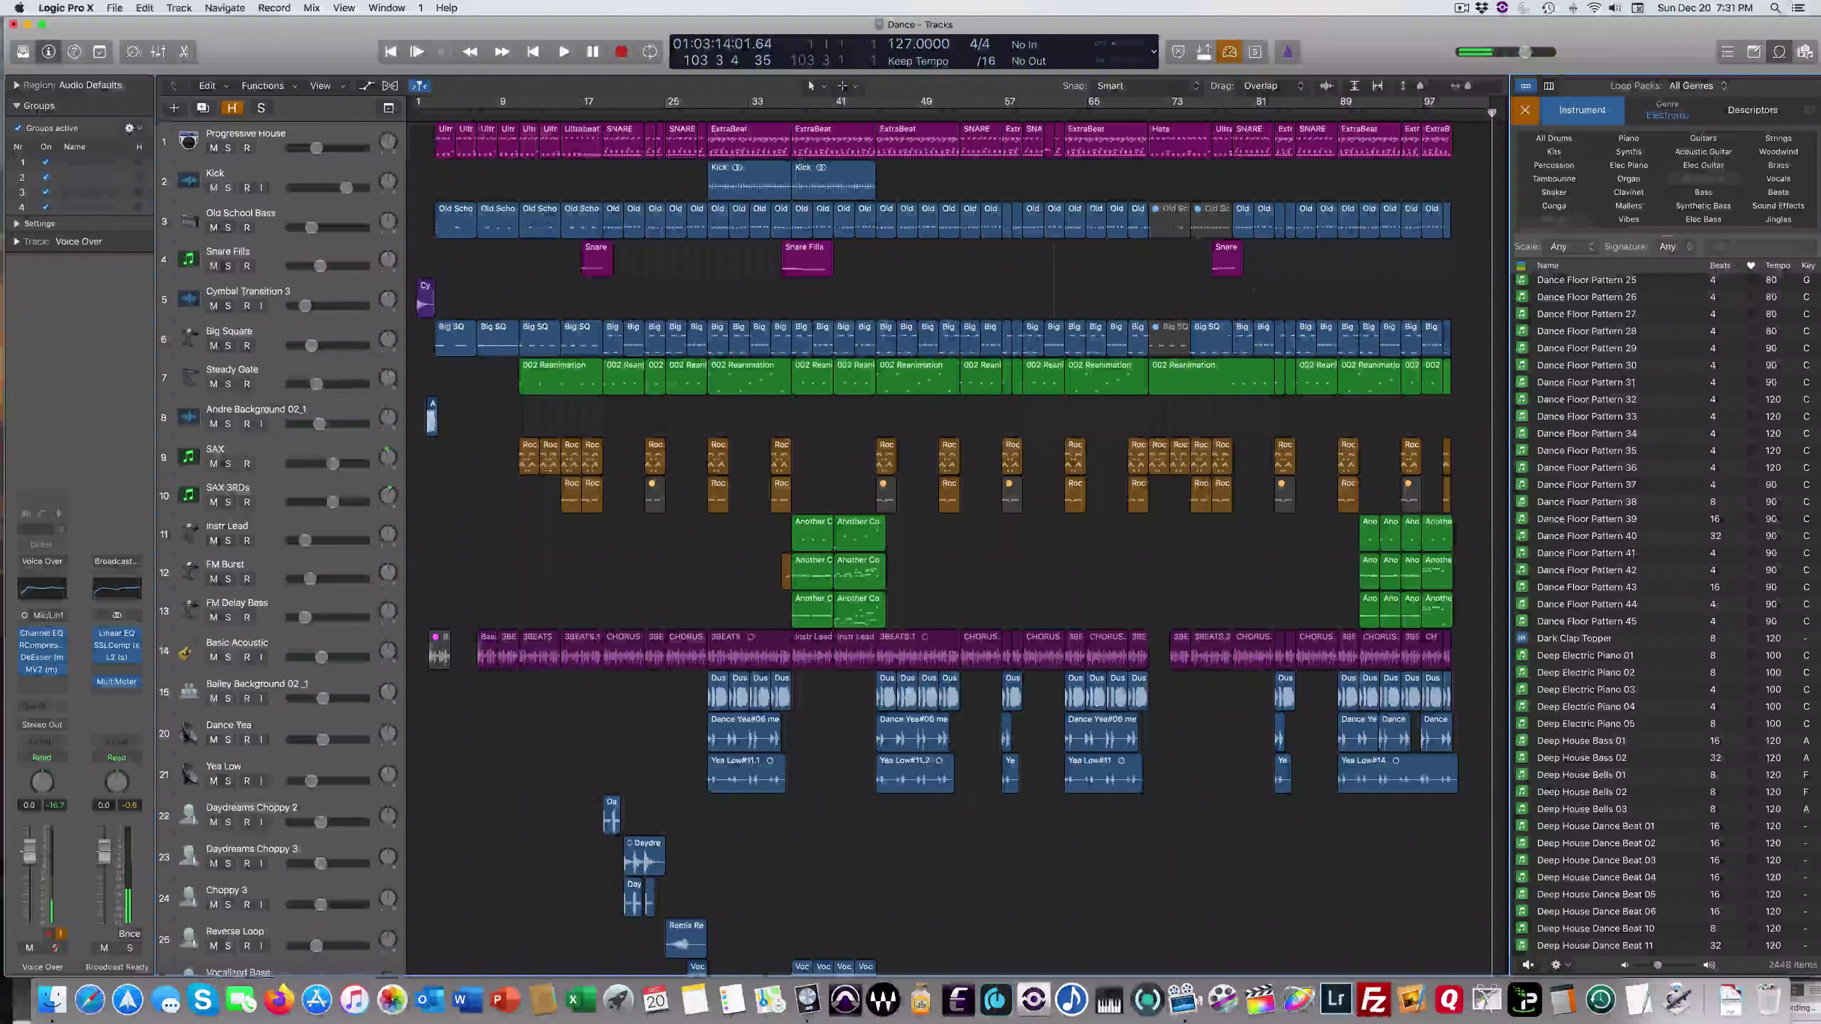
left_click(387, 108)
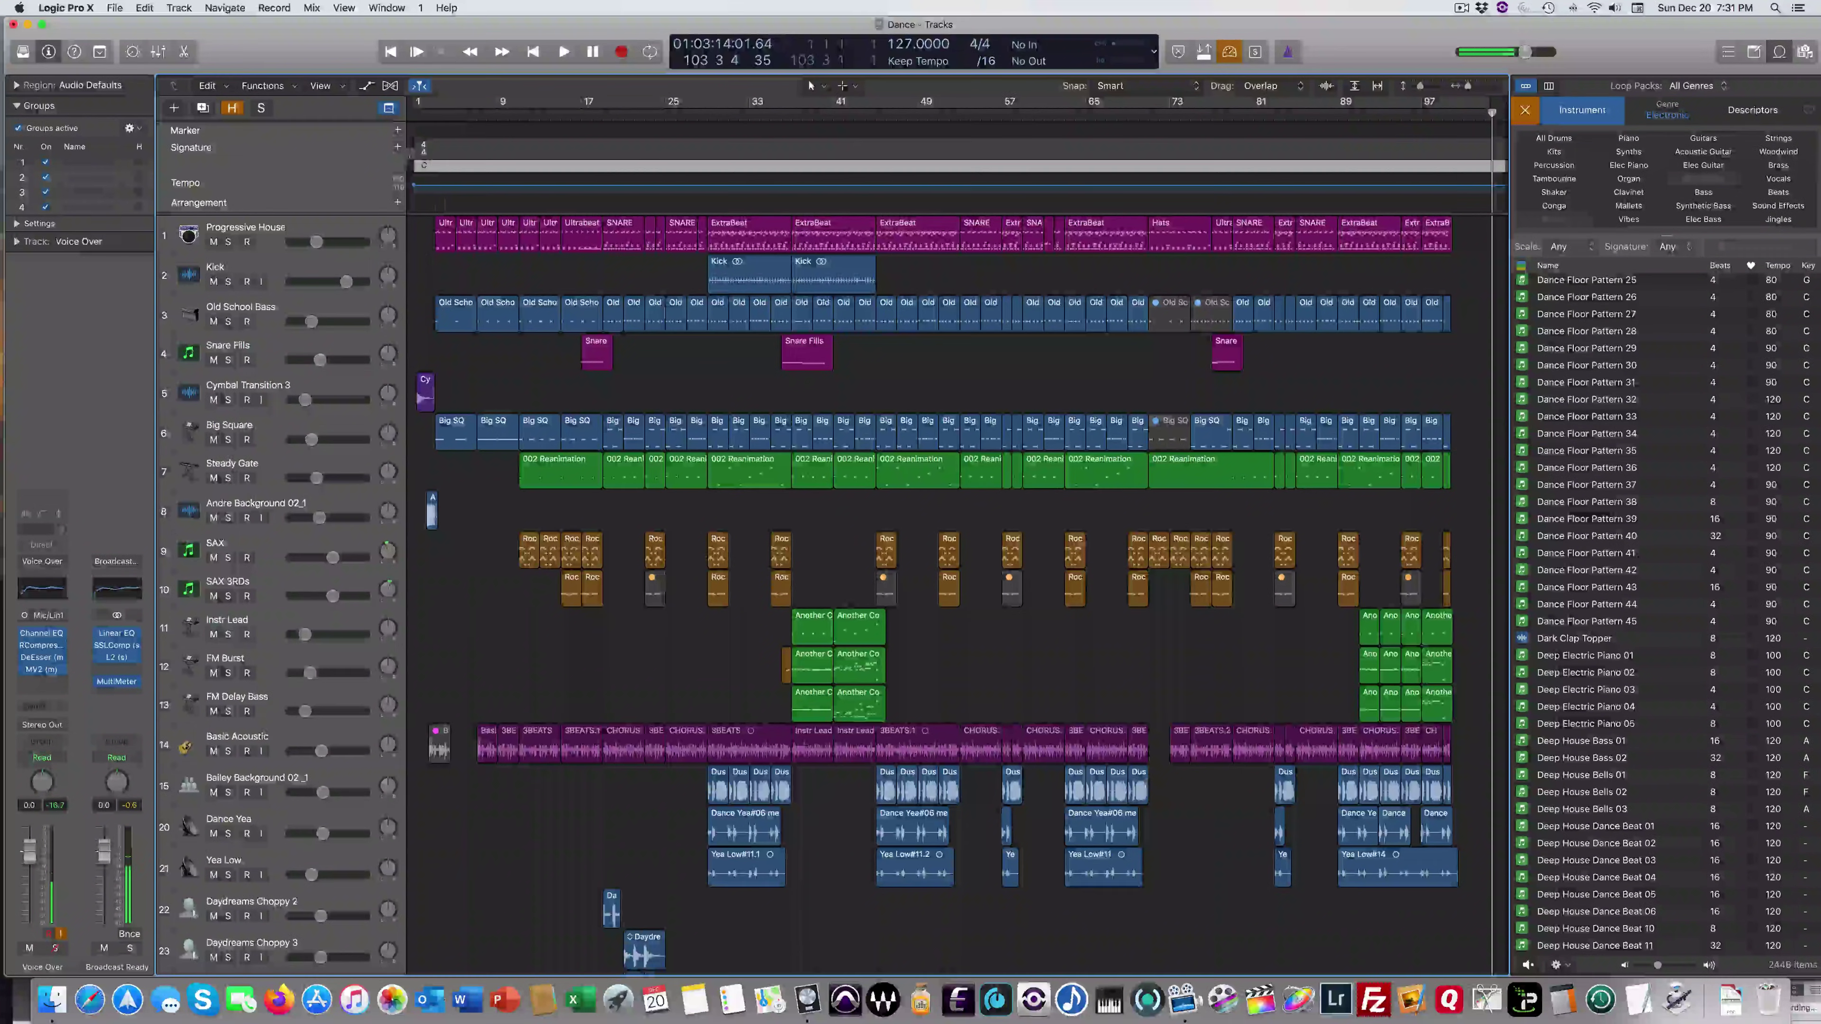
double_click(422, 166)
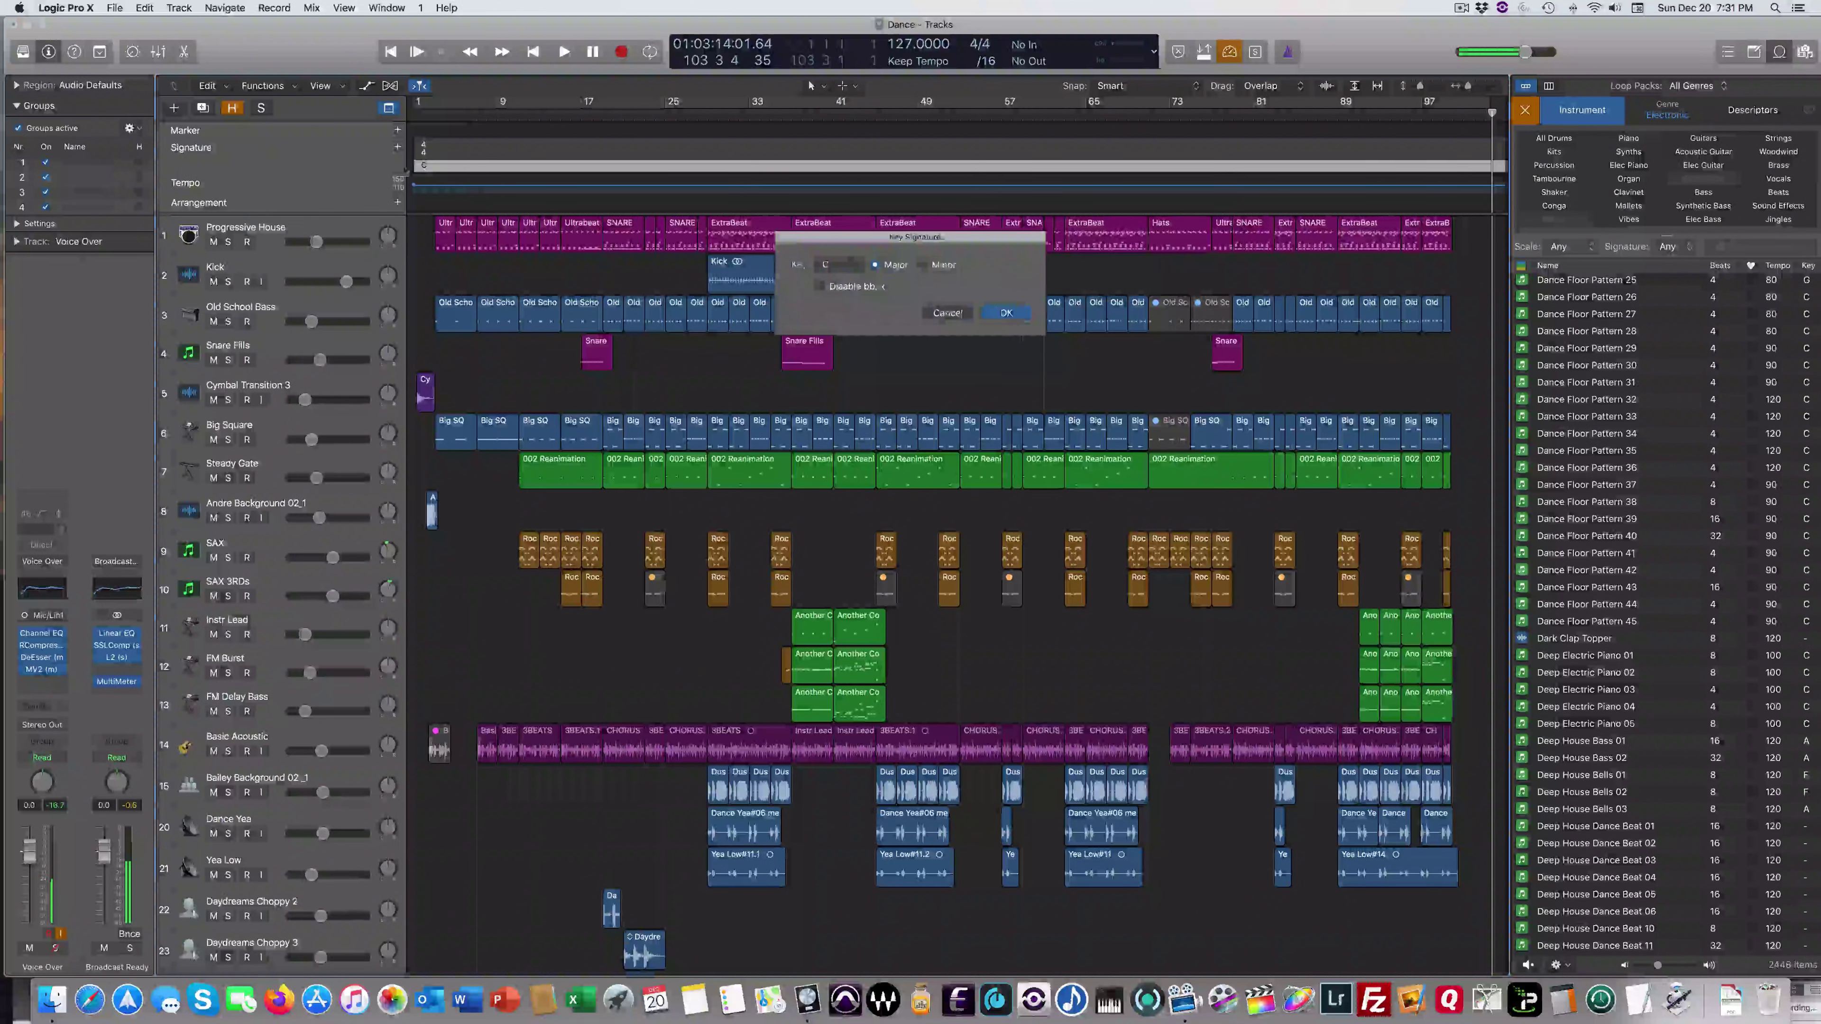
left_click(850, 263)
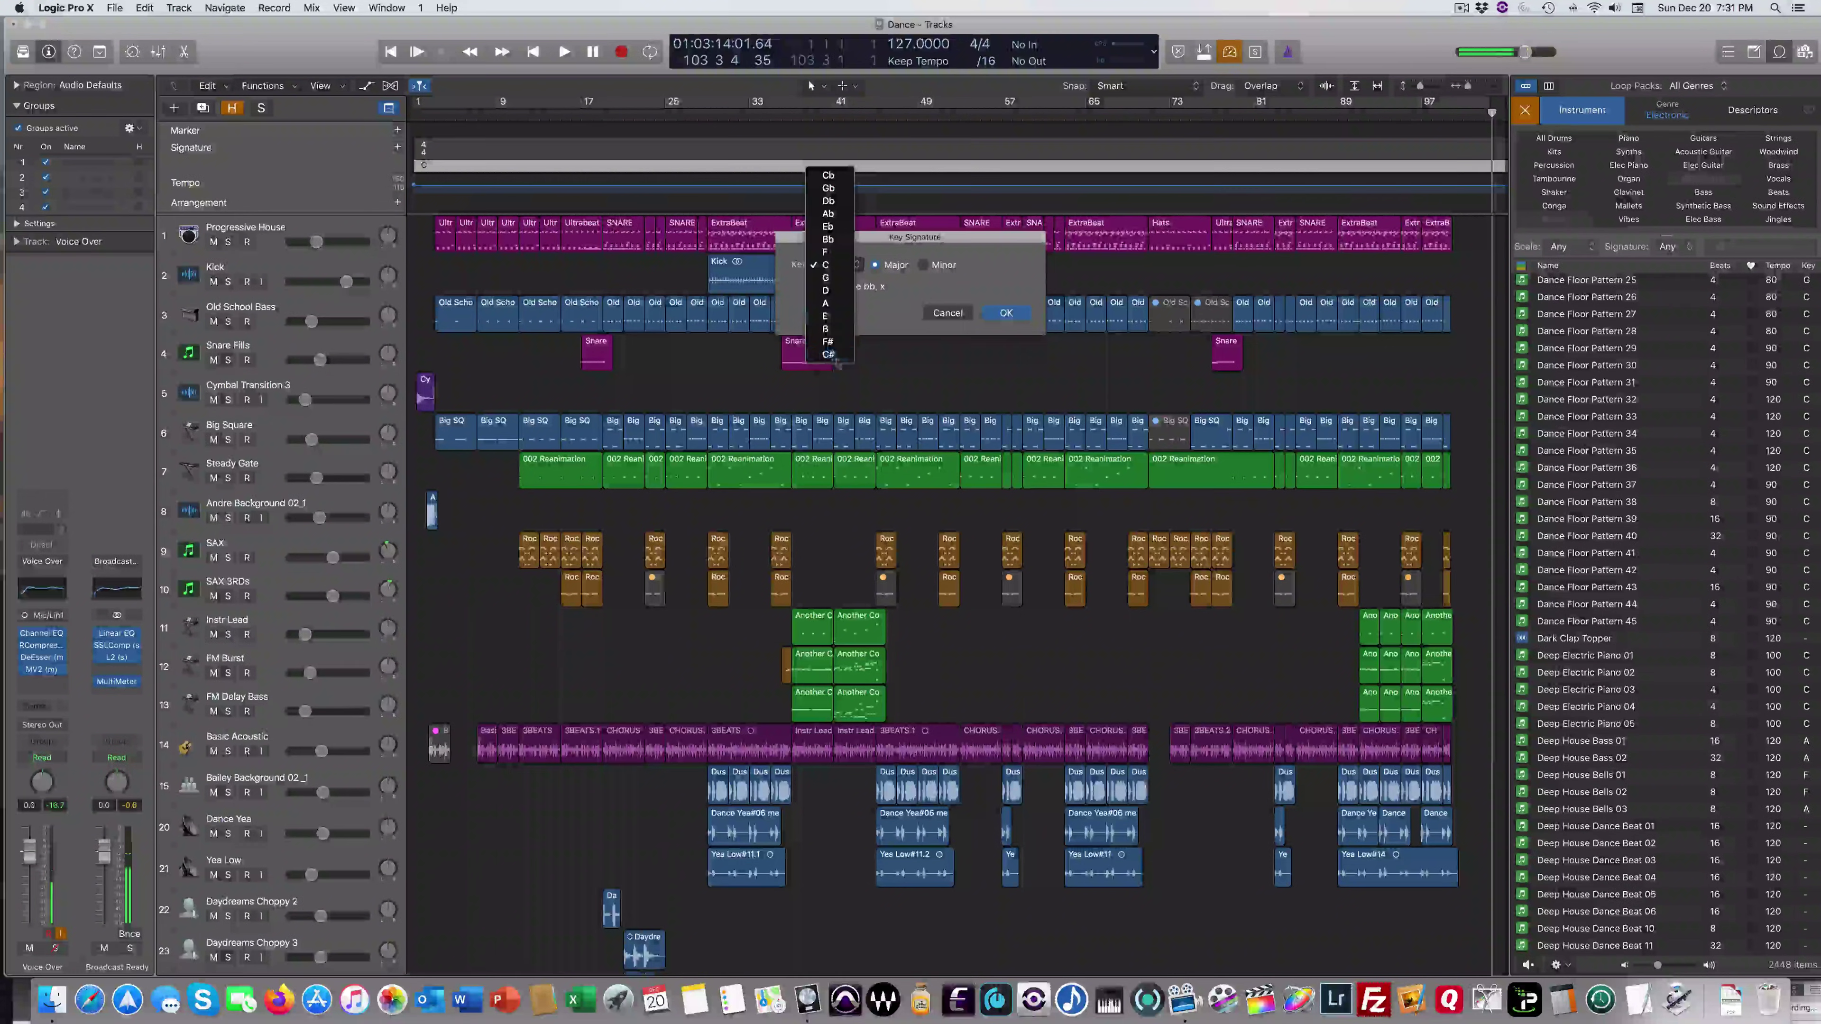
left_click(826, 265)
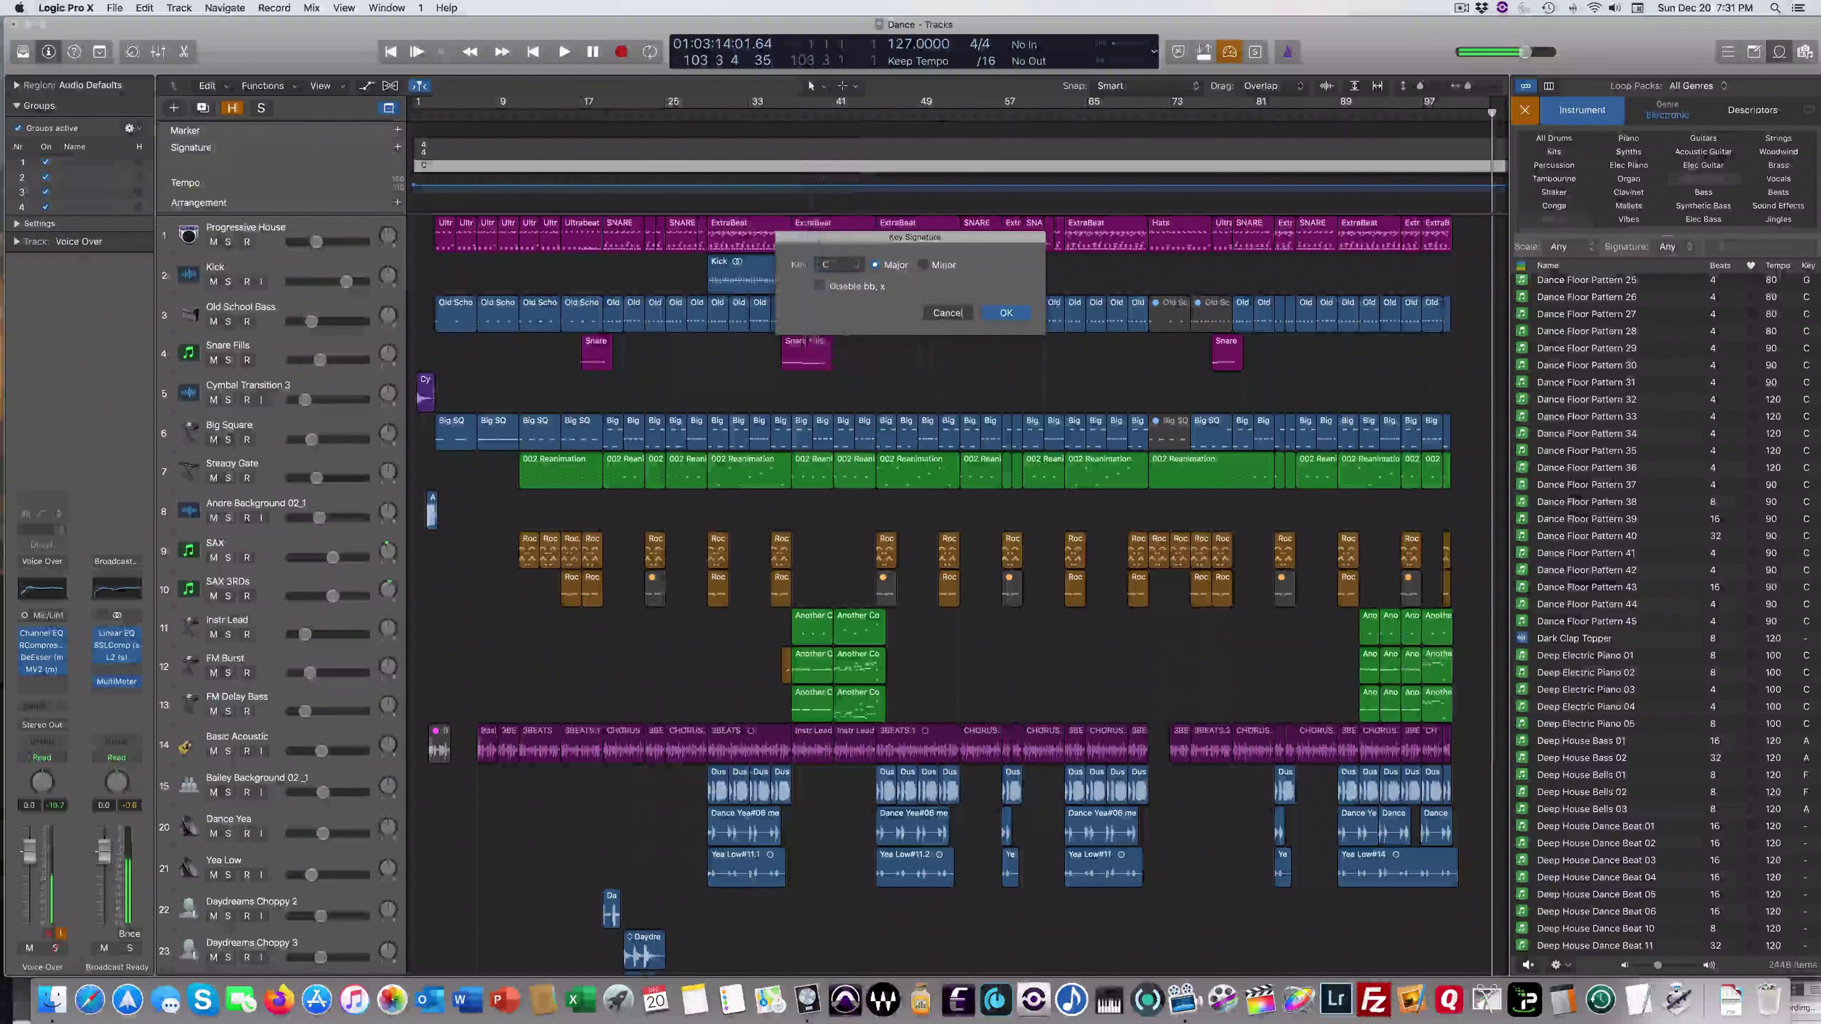
left_click(1013, 315)
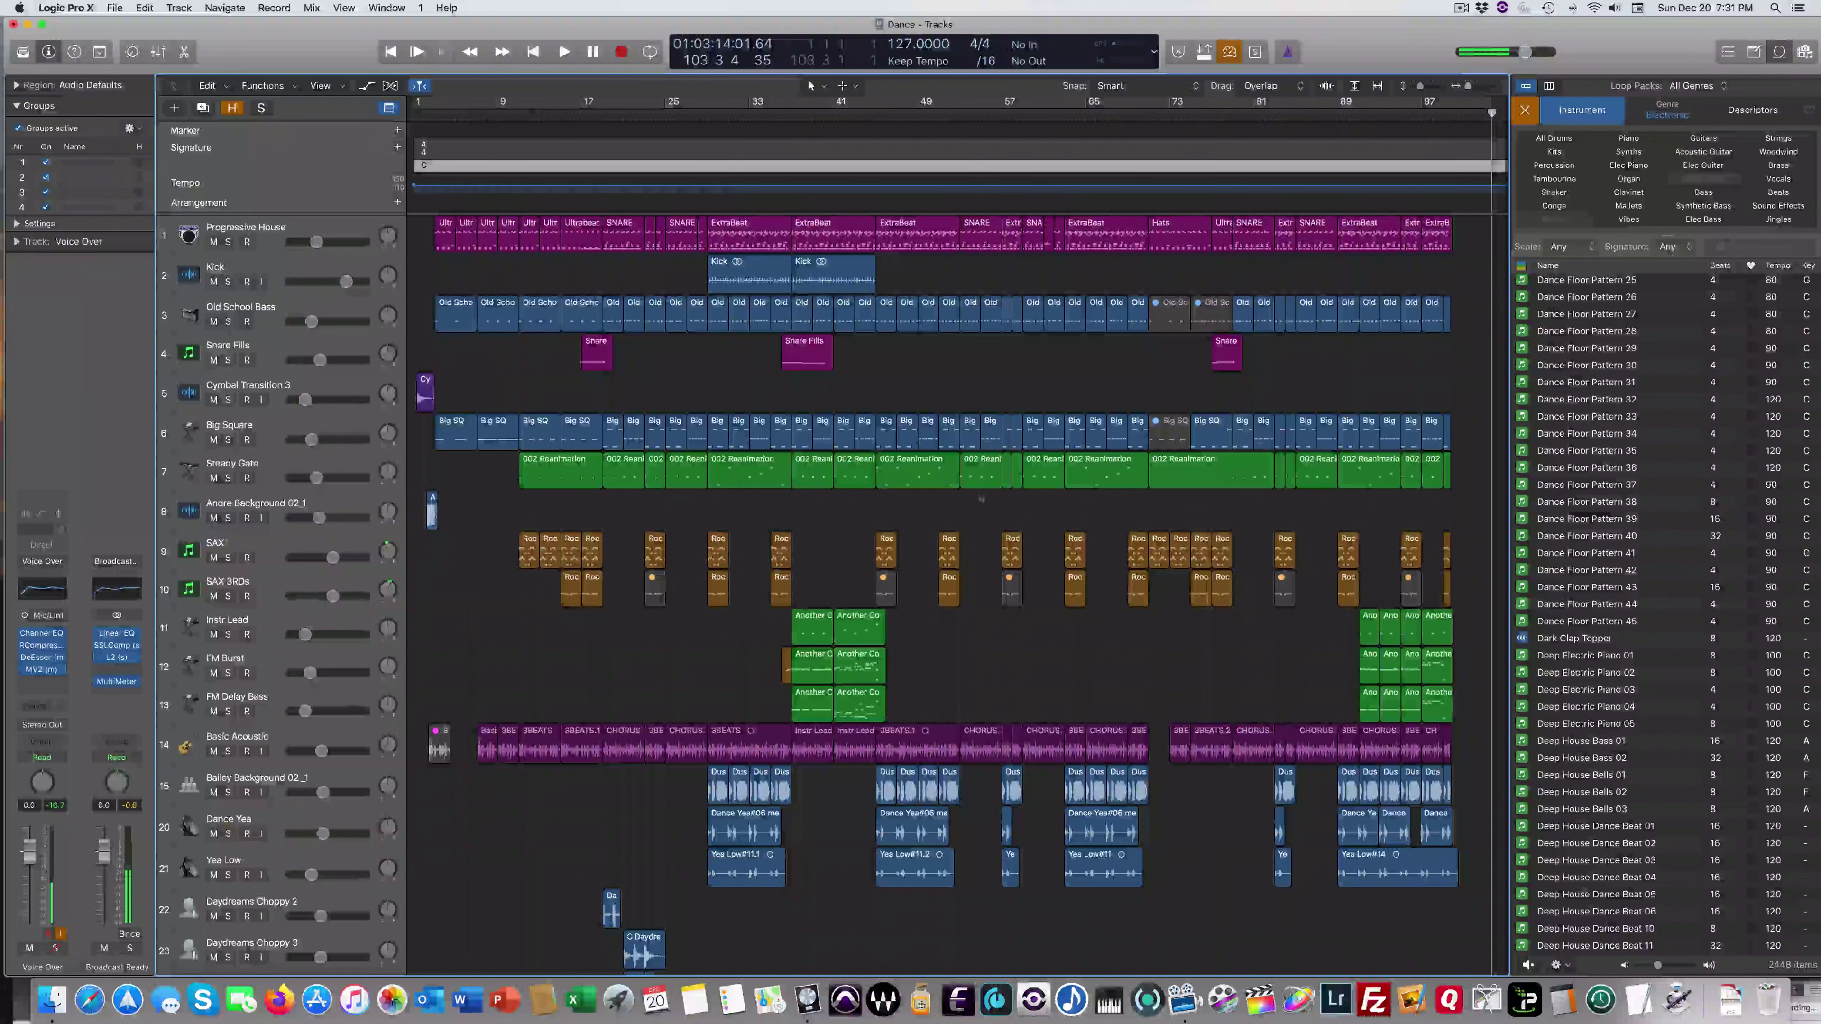
- Hide the loop browser and the global tracks to enlarge the view of the arrangement
left_click(1778, 51)
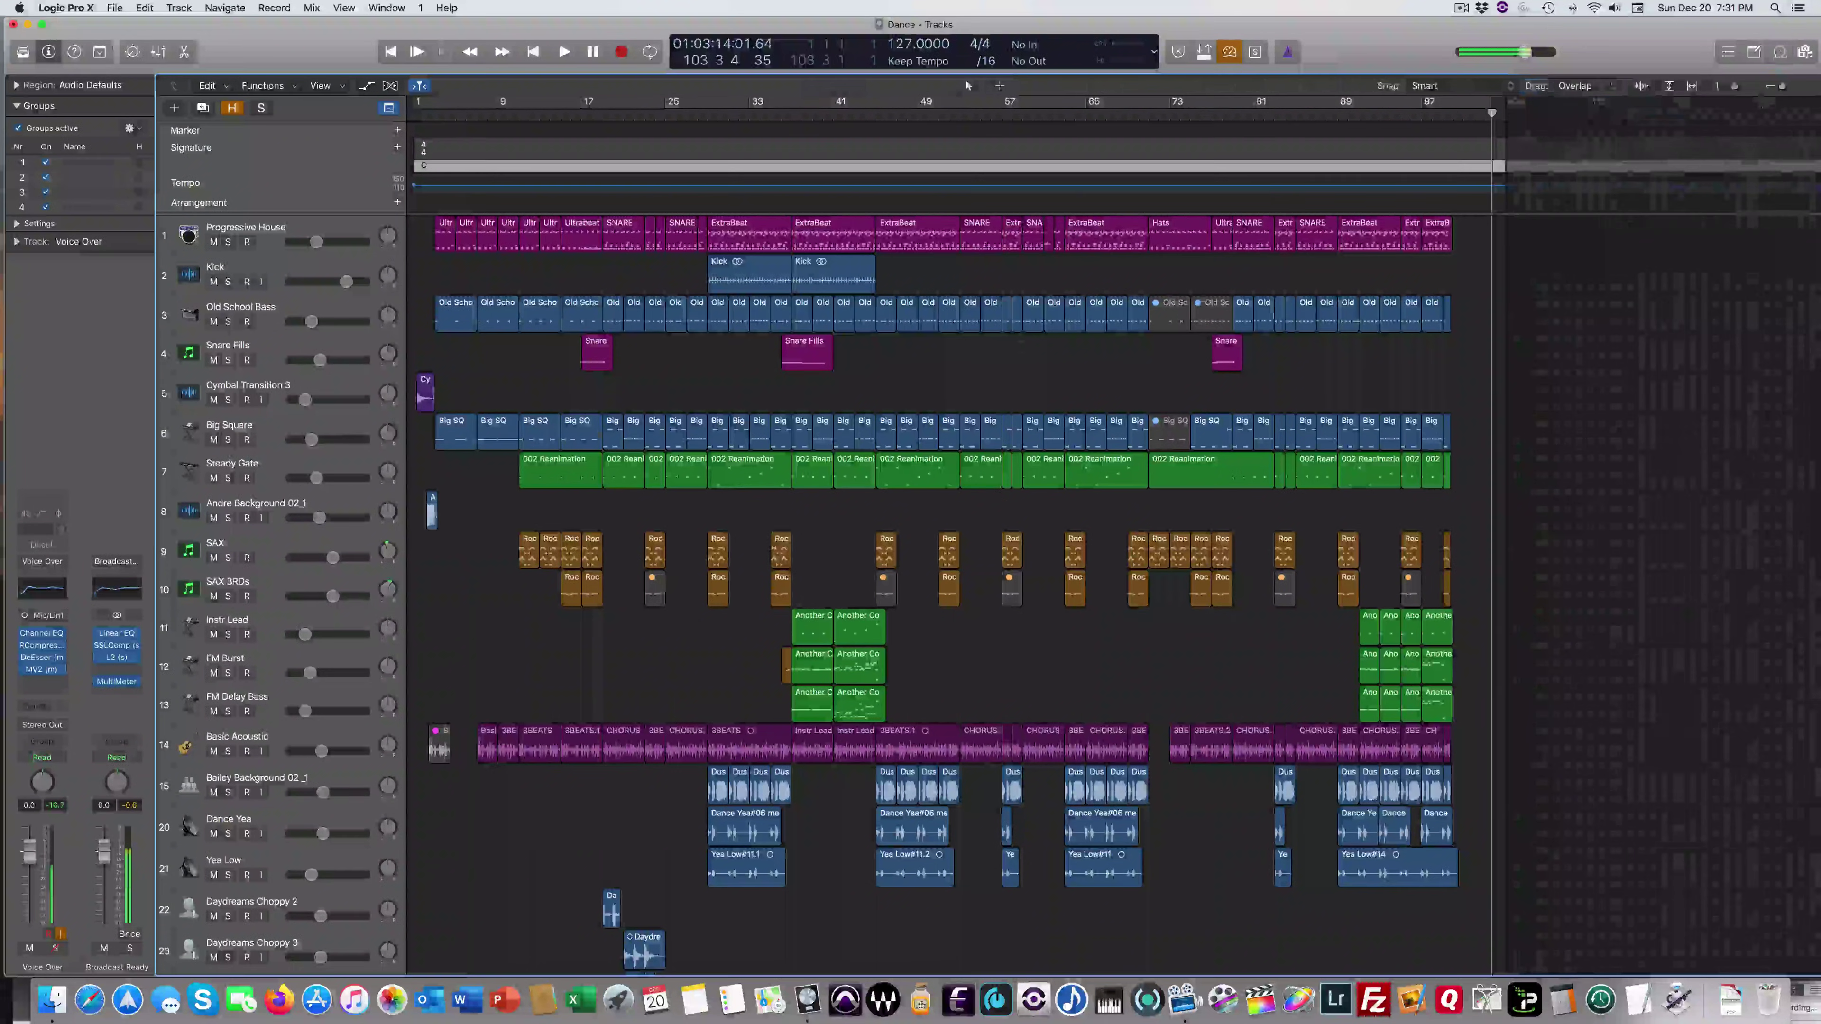
left_click(387, 109)
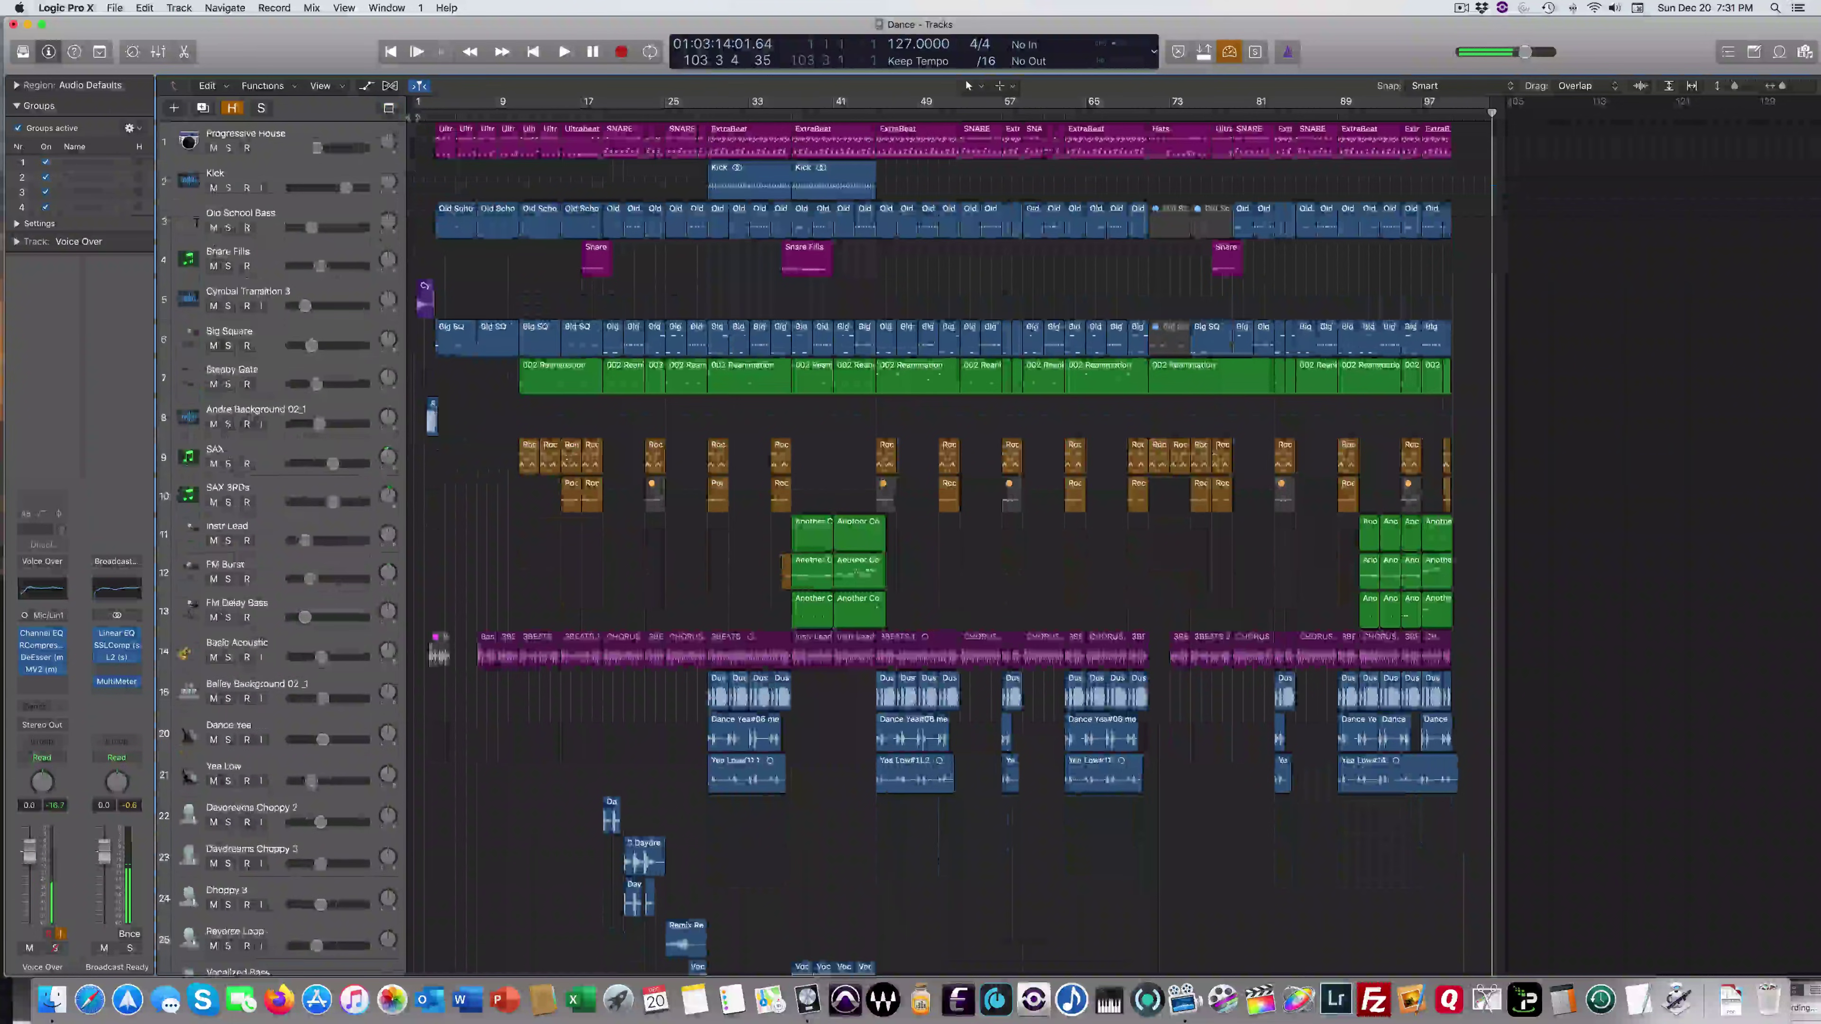
scroll(412, 121, "down", 10)
scroll(214, 674, "up", 10)
- Play the song from the beginning with the Basic Acoustic track soloed, and release its solo during playback
key("Return")
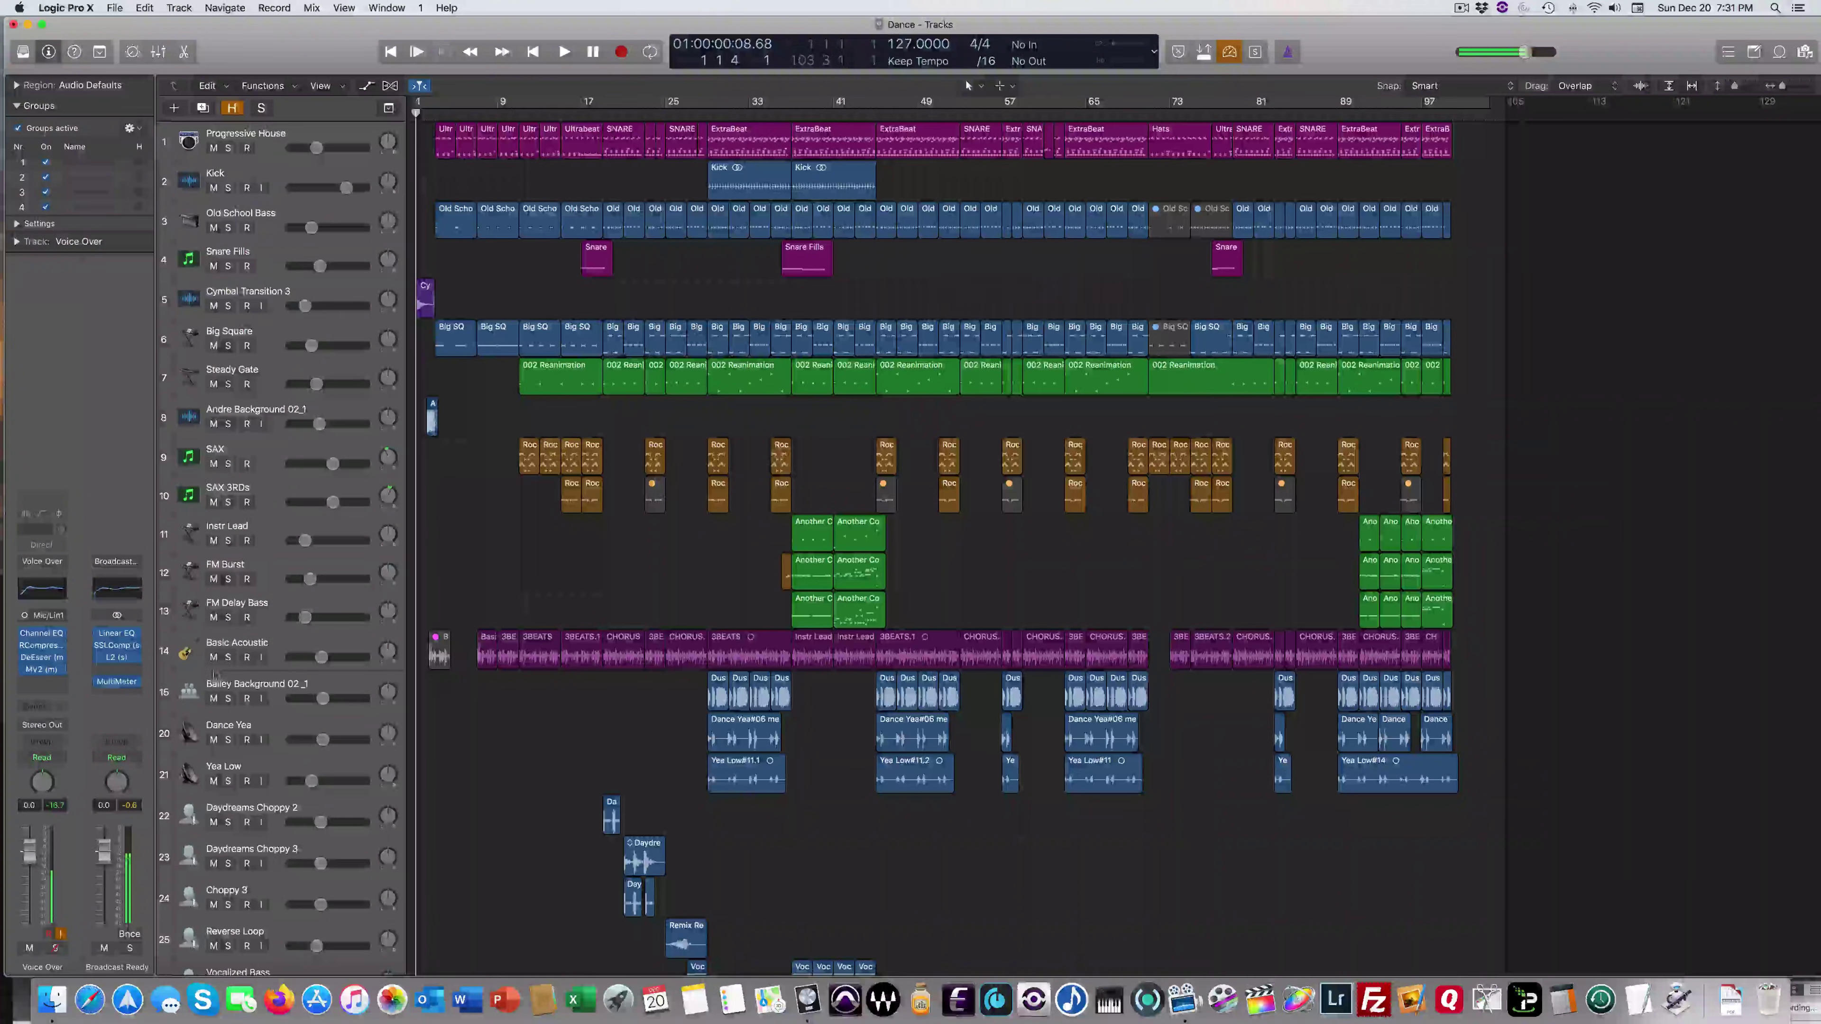
left_click(228, 657)
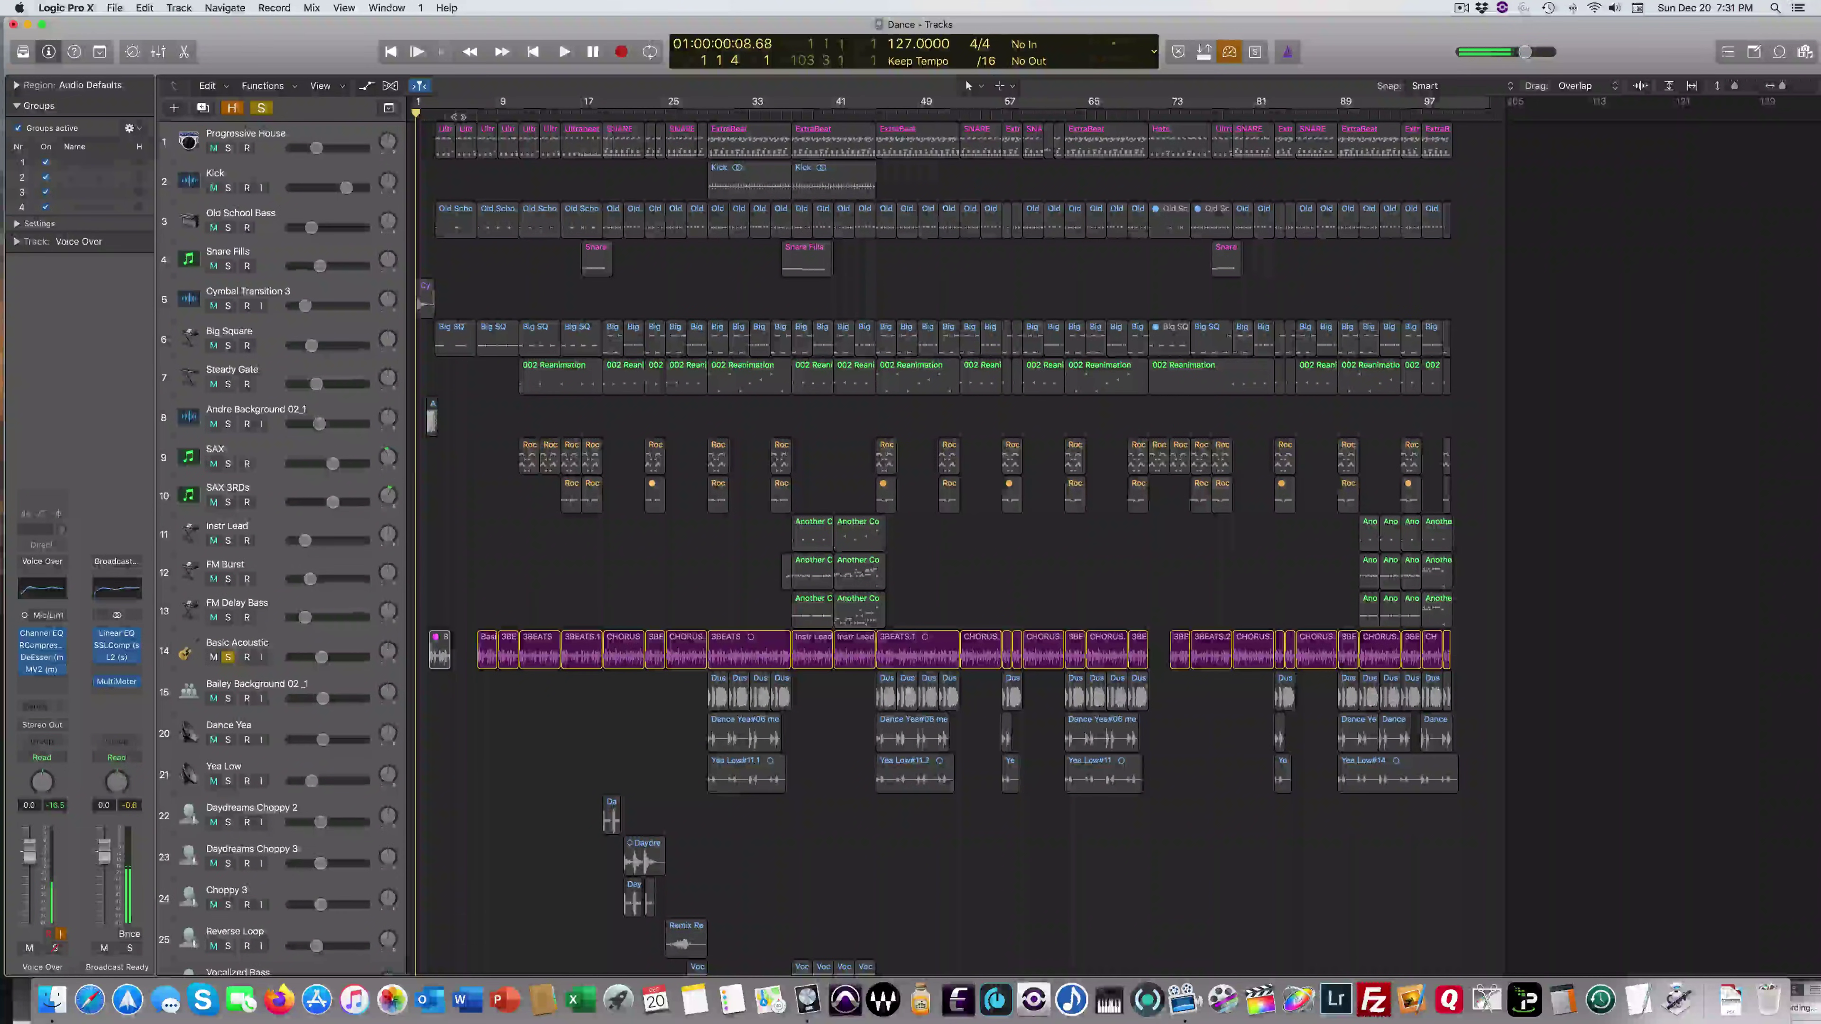
key("space")
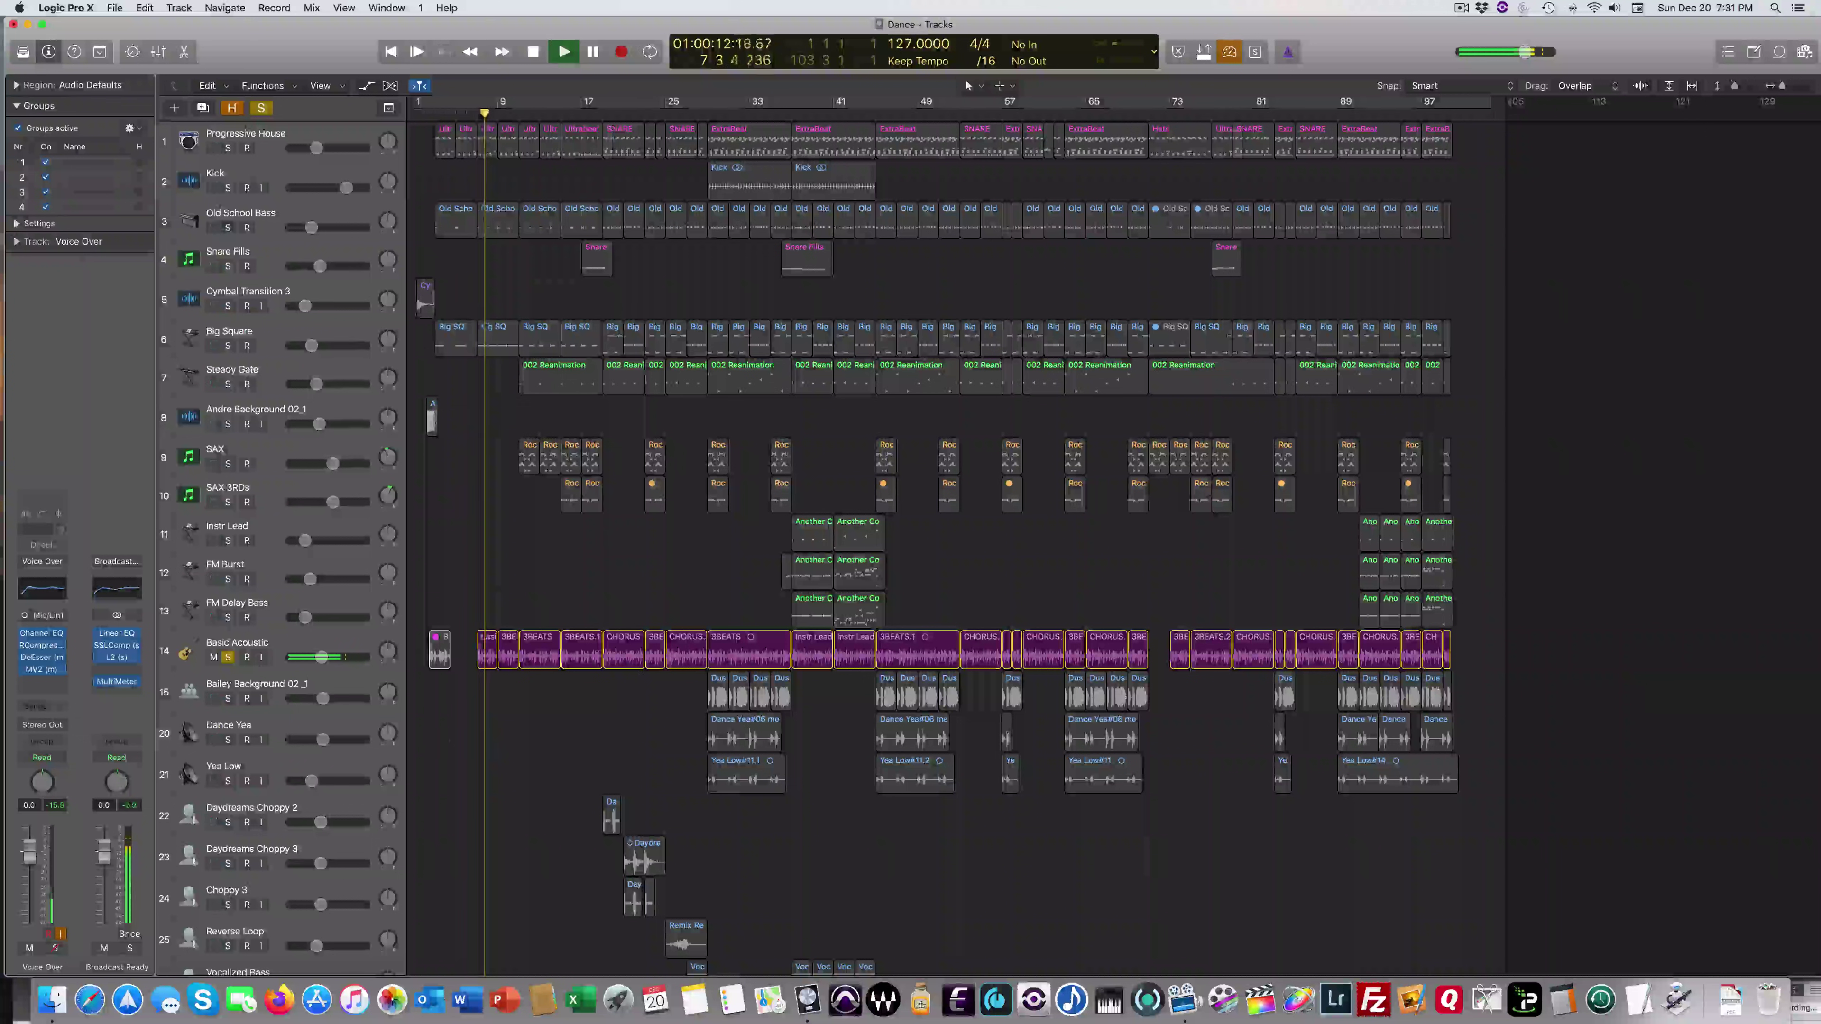
left_click(225, 658)
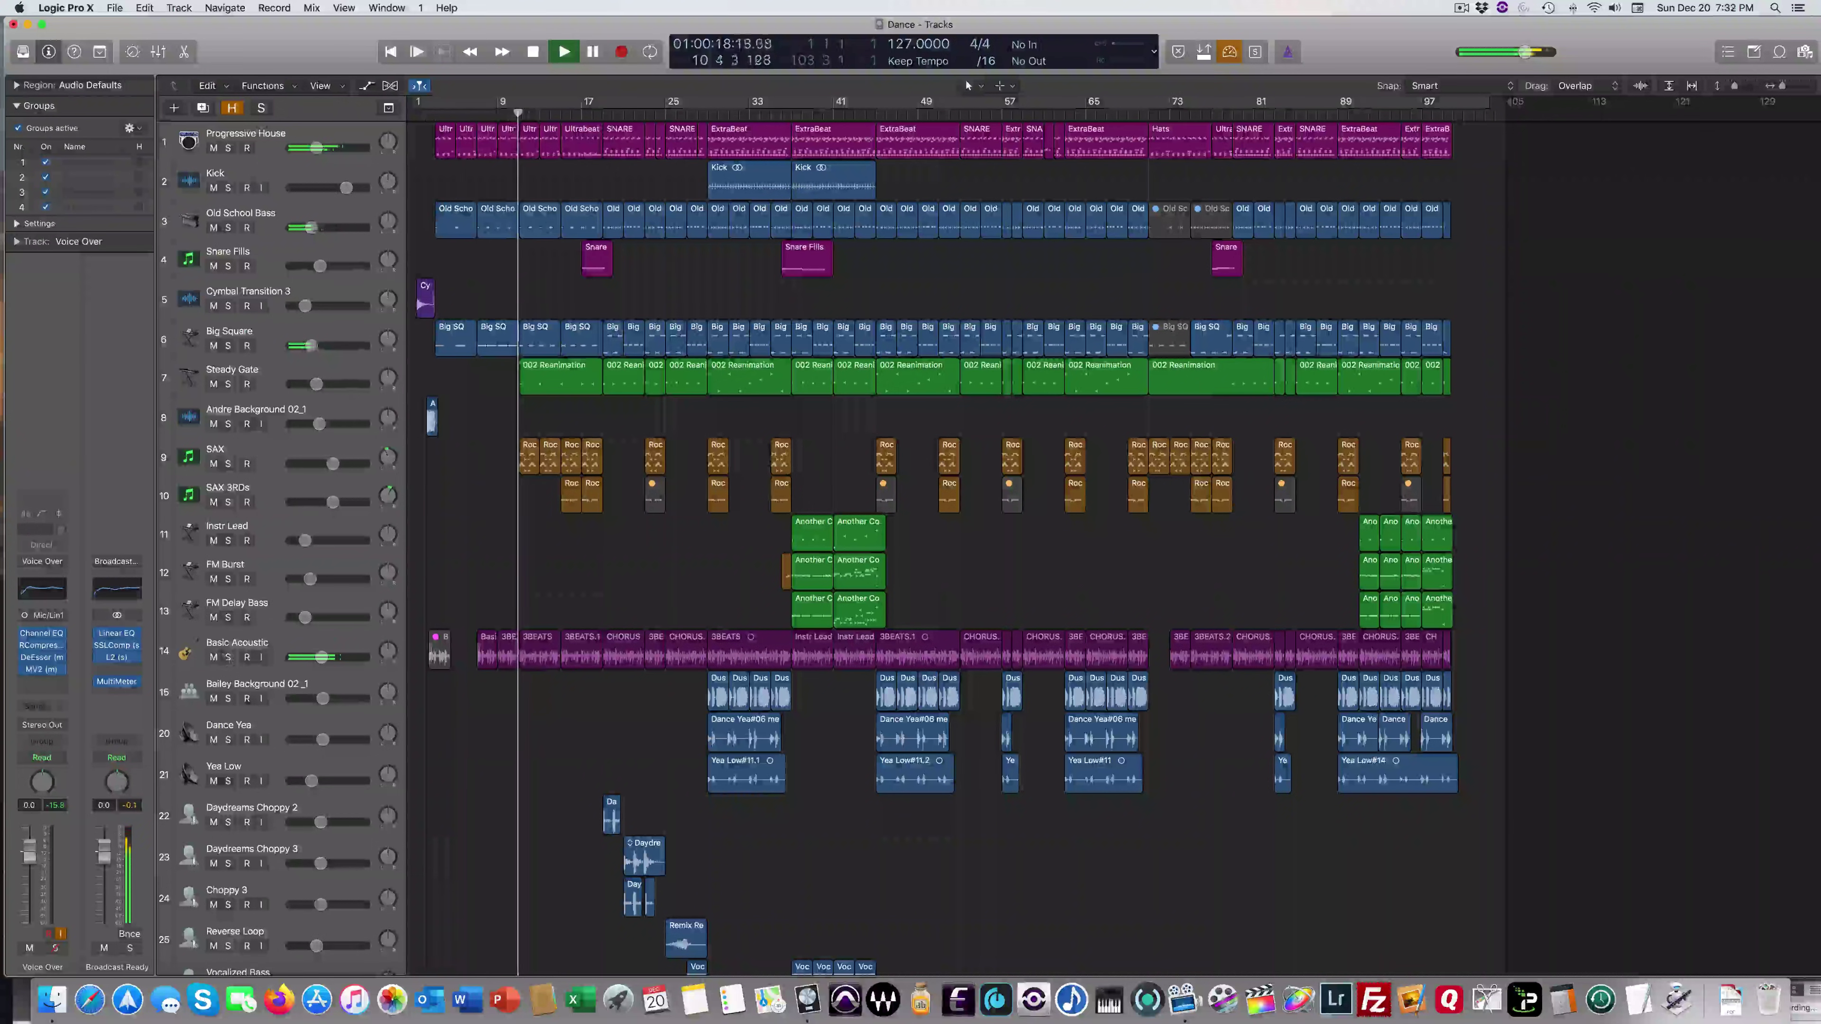
- Audition the tracks from Progressive House through Big Square in solo, and release their solos
key("s")
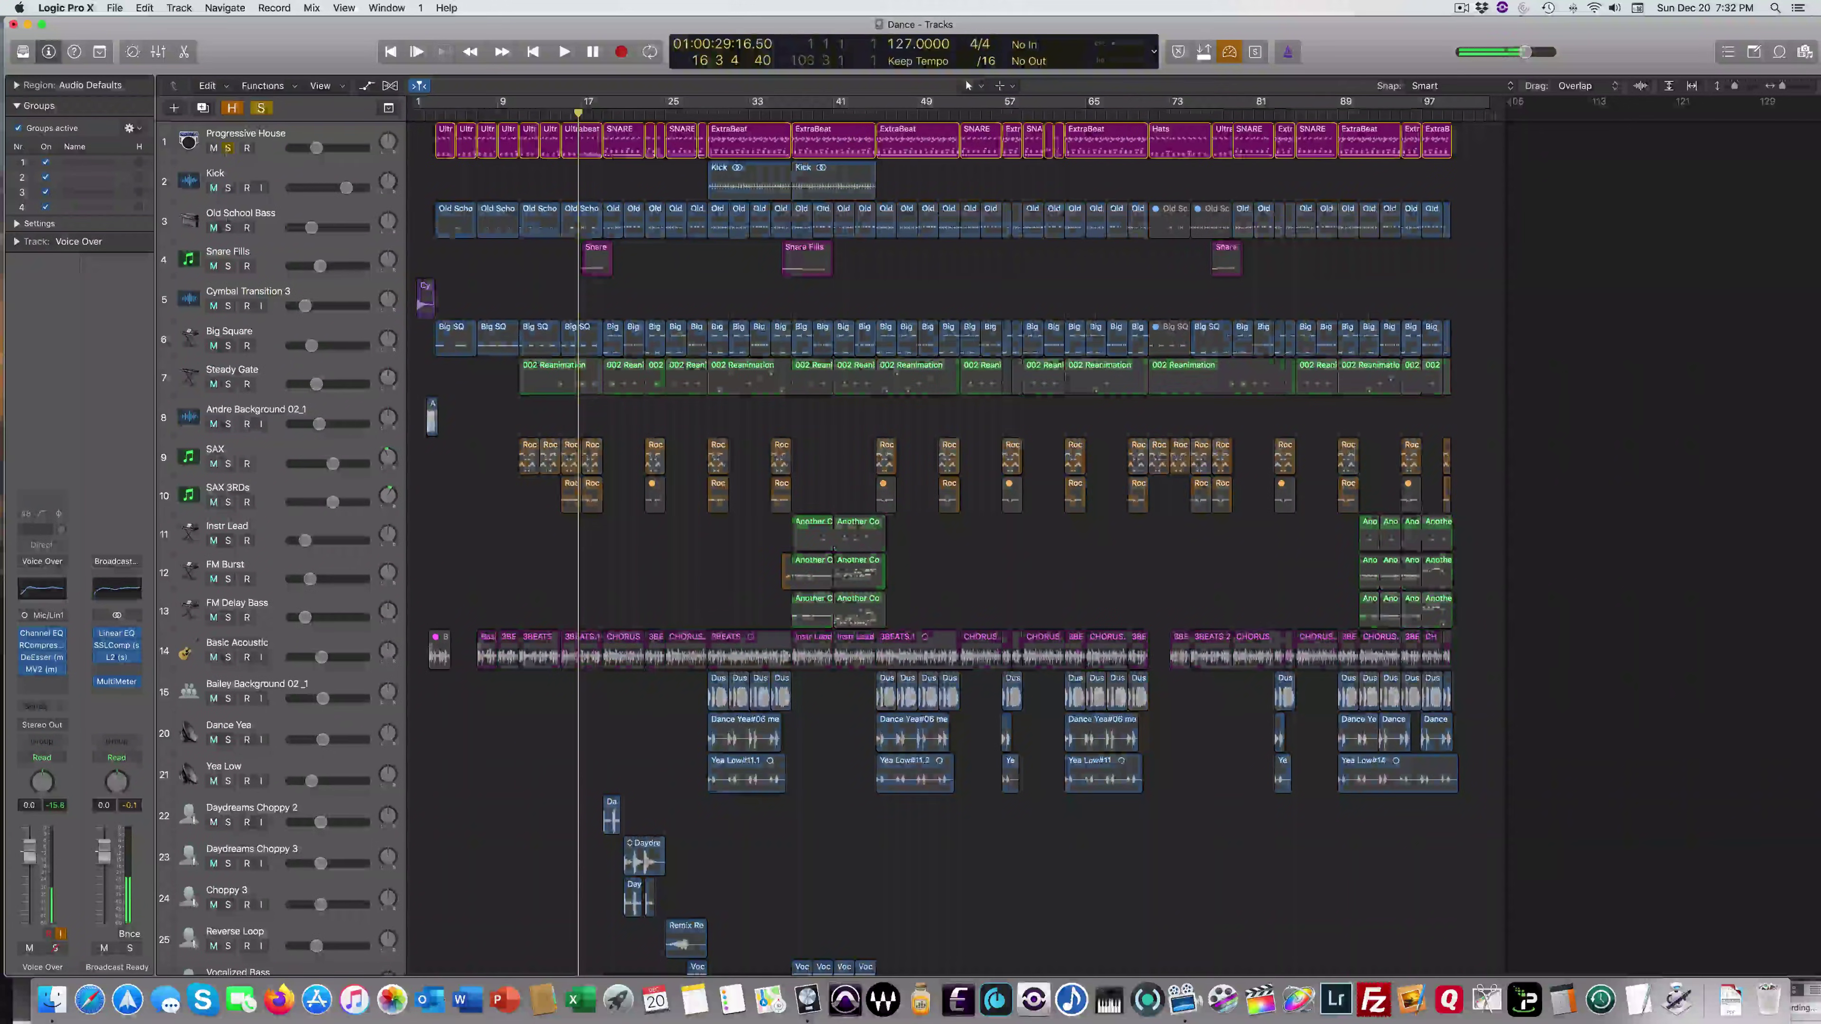
left_click_drag(228, 151, 224, 335)
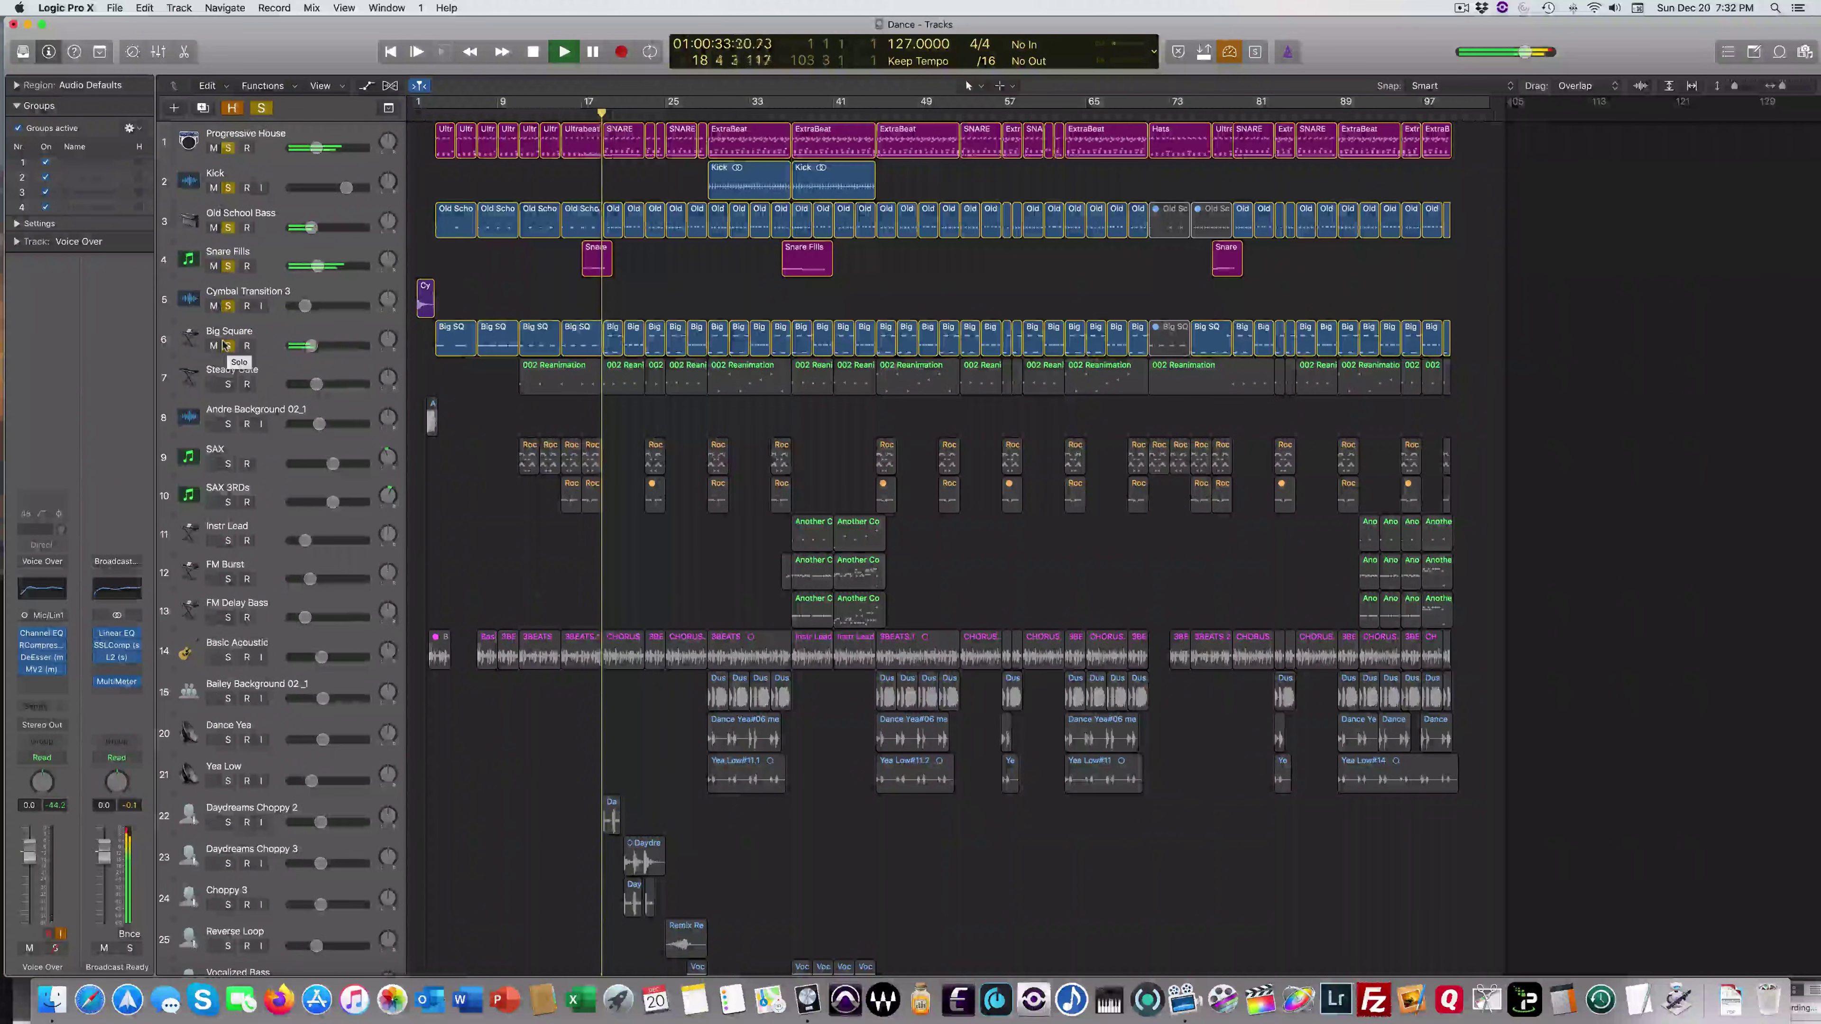
left_click(227, 345)
left_click(227, 148)
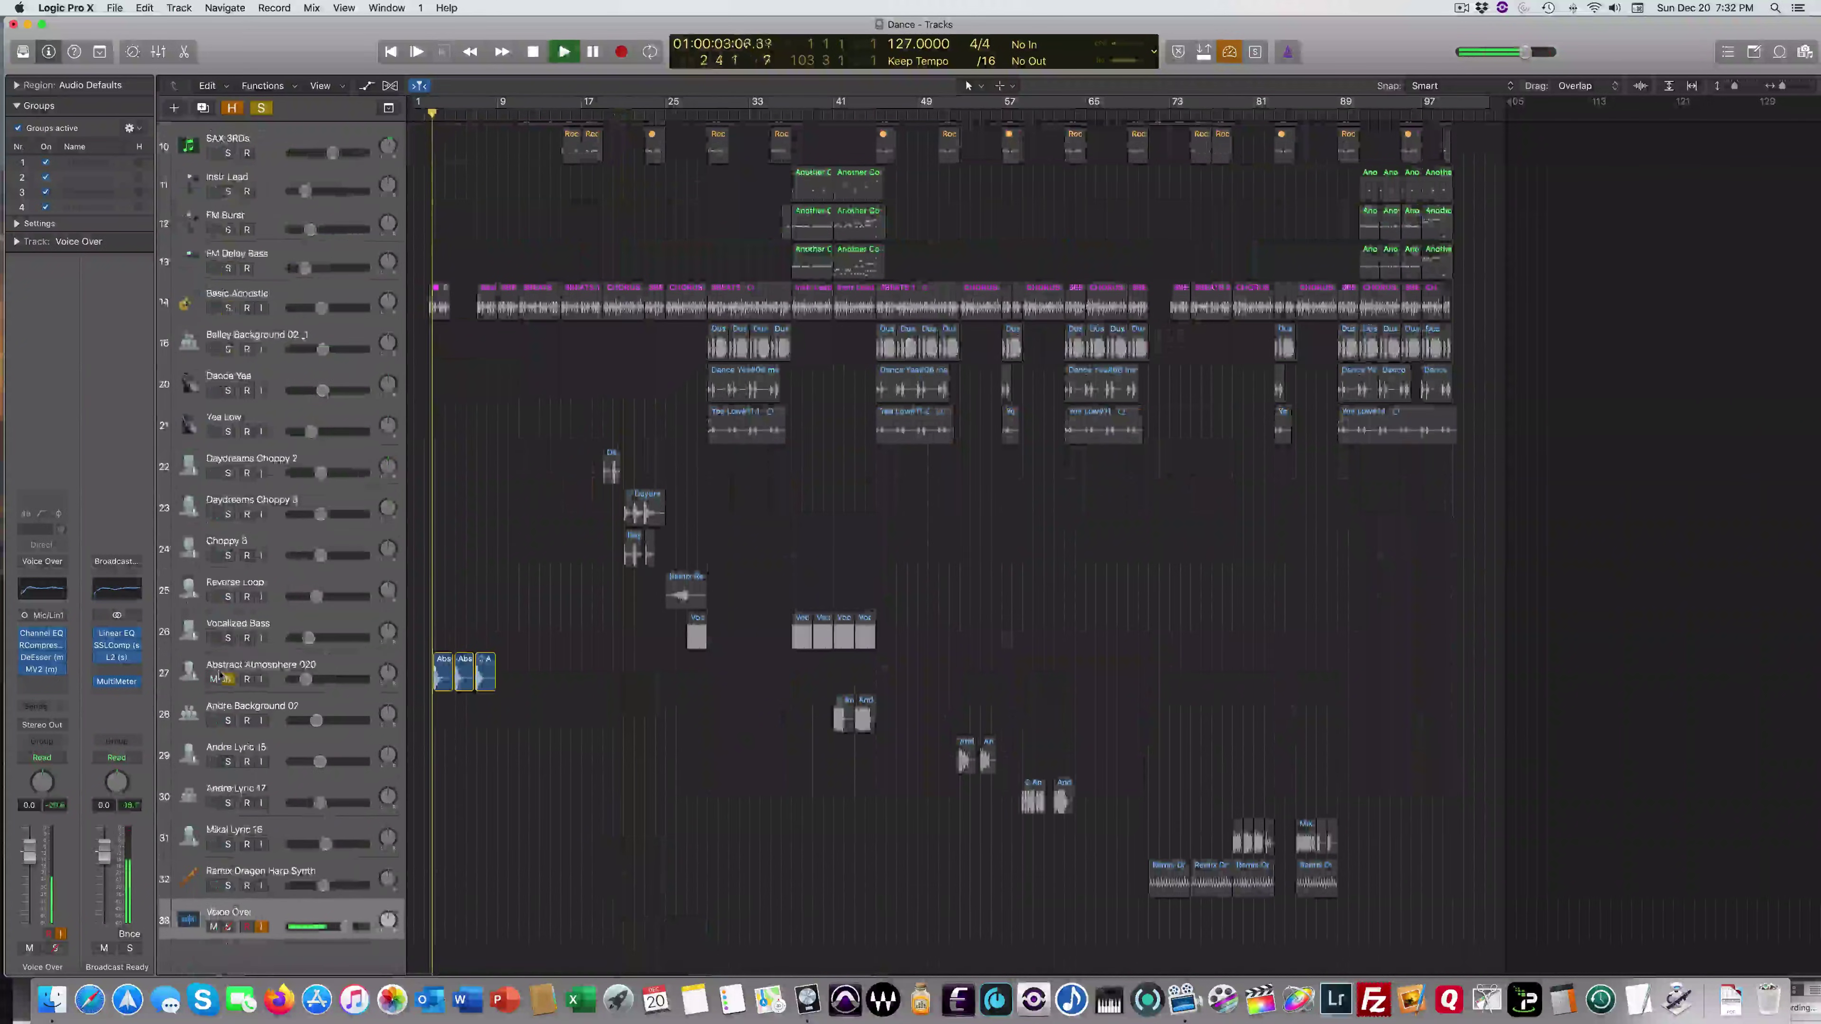
- Listen to the Abstract Atmosphere 020 track in solo near the start of the song, and release its solo
left_click(227, 678)
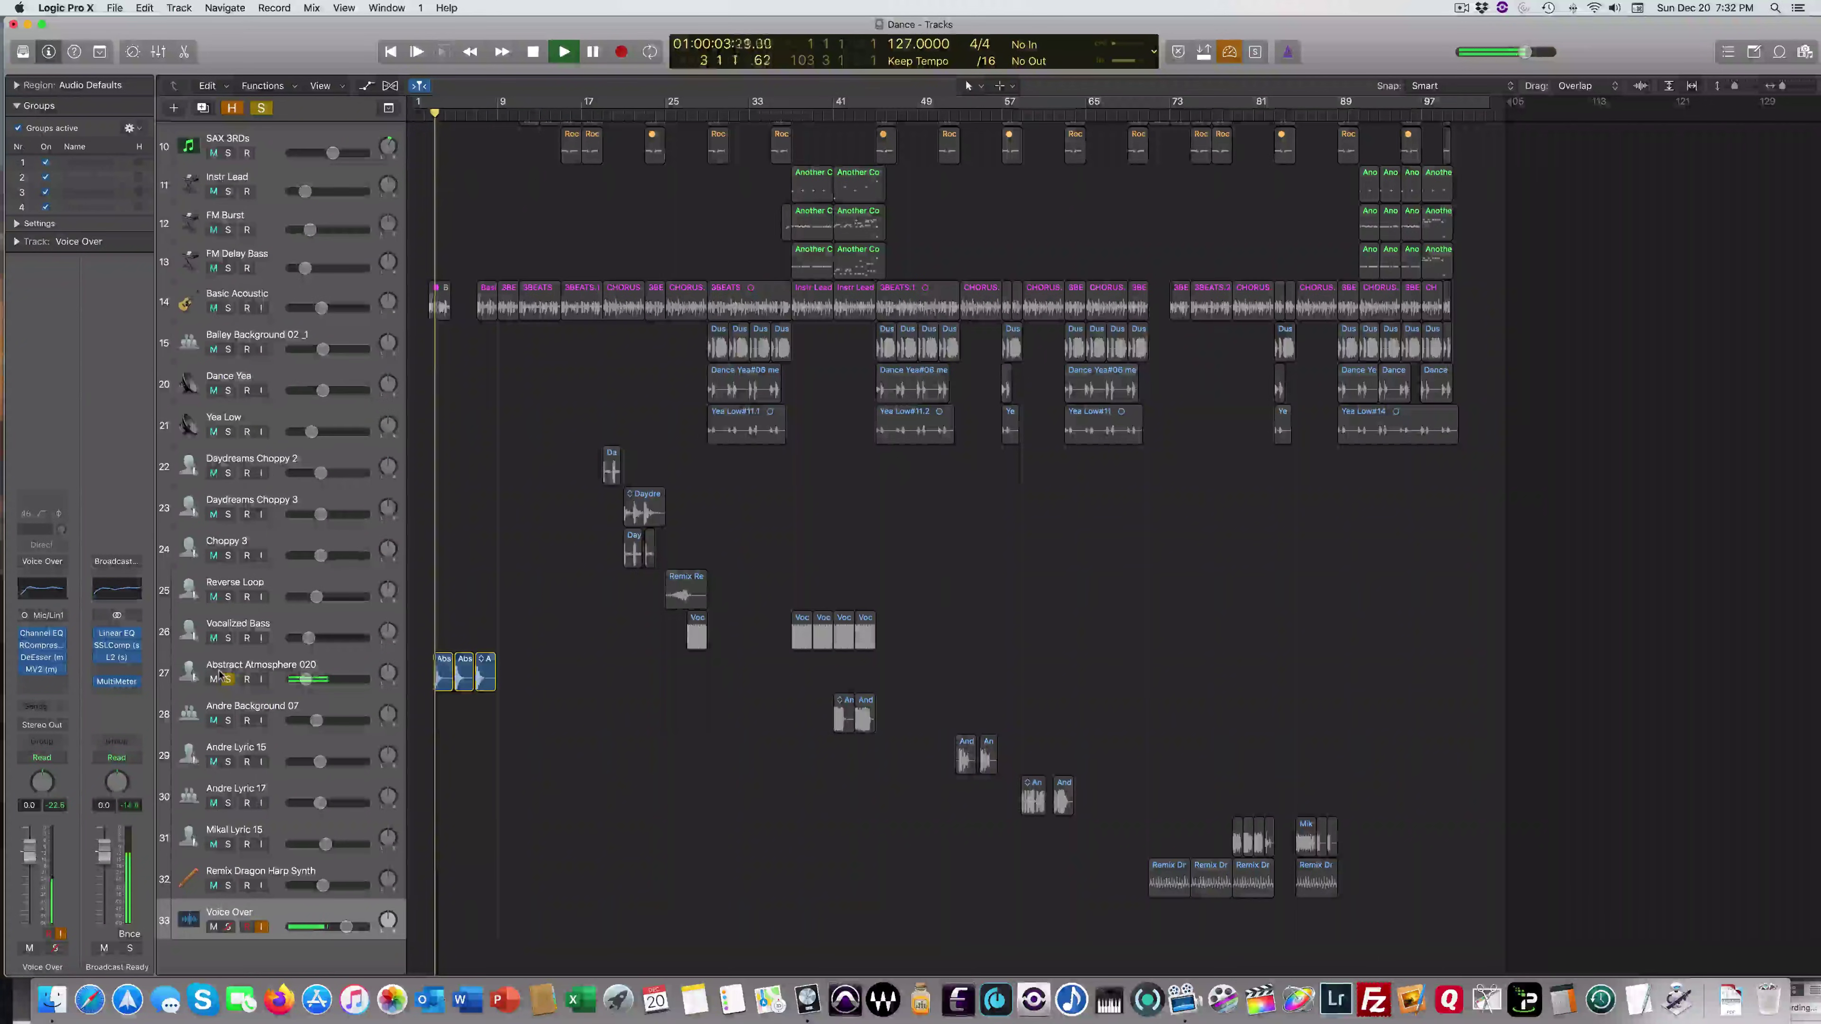
scroll(286, 722, "down", 1)
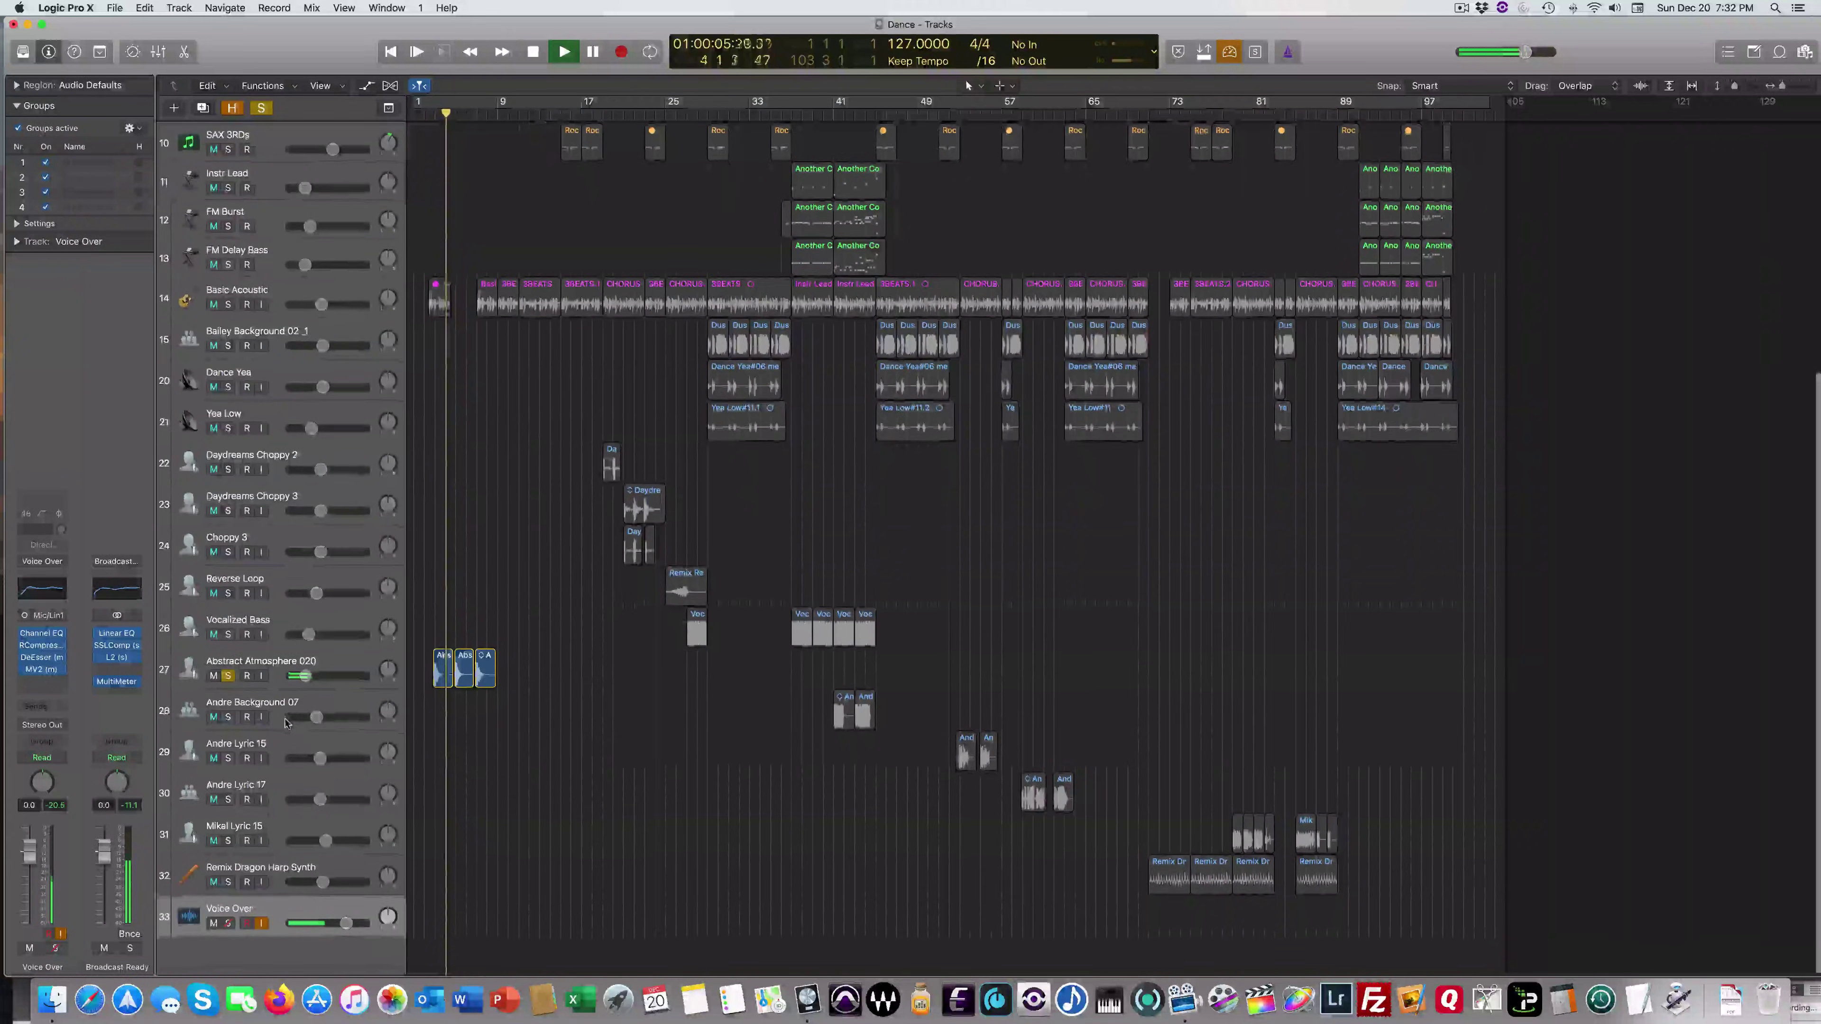
scroll(286, 722, "up", 1)
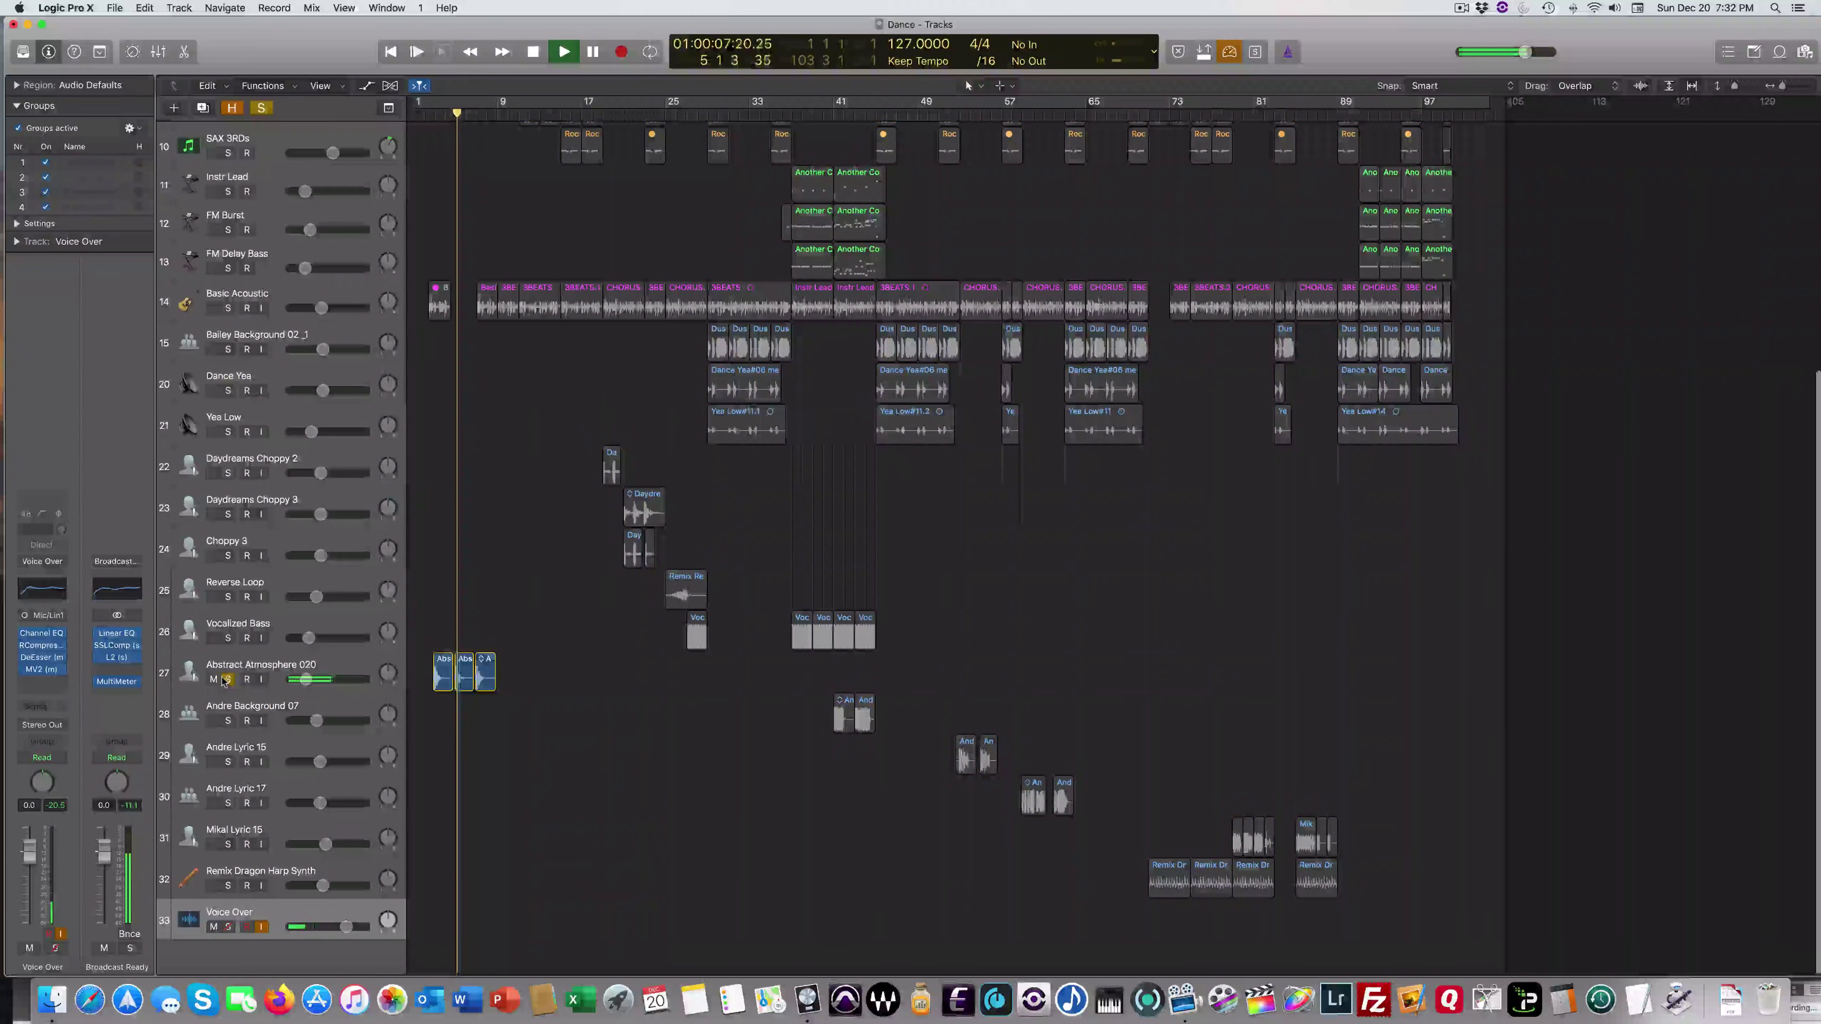
left_click(227, 678)
- Toggle the Basic Acoustic track's solo on and off while the full mix plays
scroll(491, 770, "up", 3)
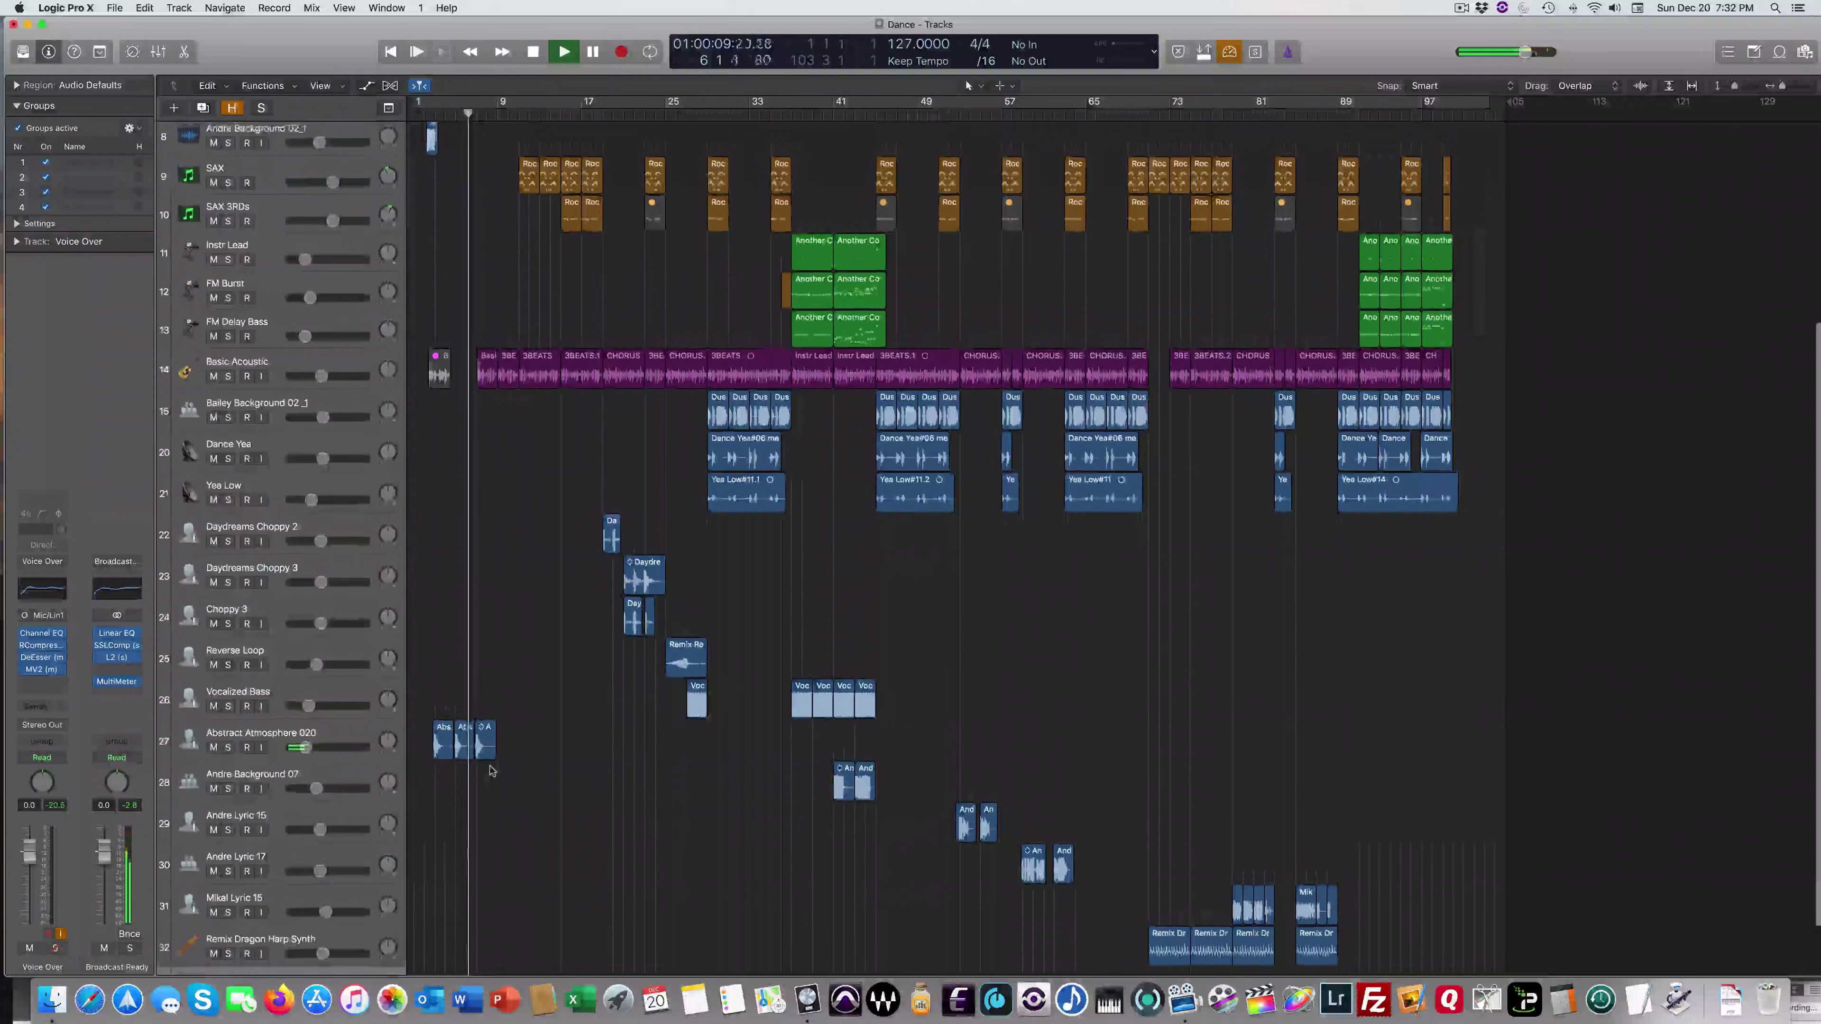
scroll(491, 769, "up", 4)
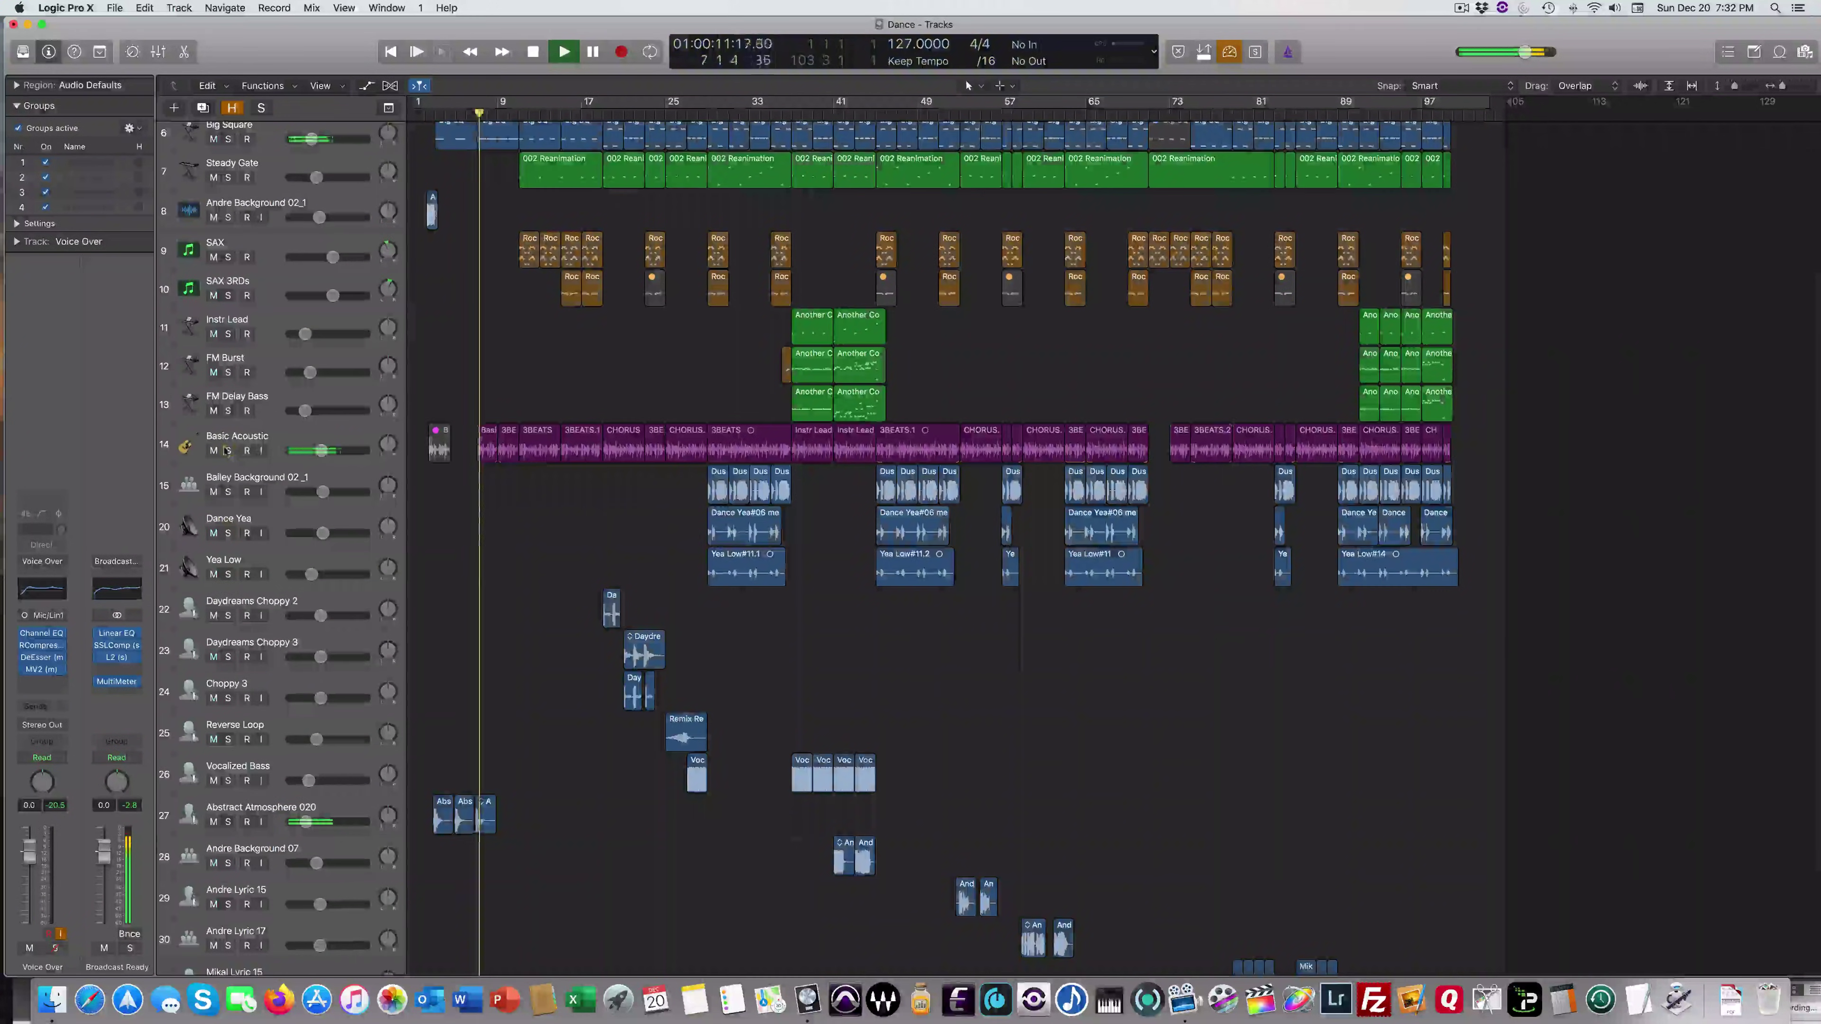
left_click(226, 450)
left_click(227, 450)
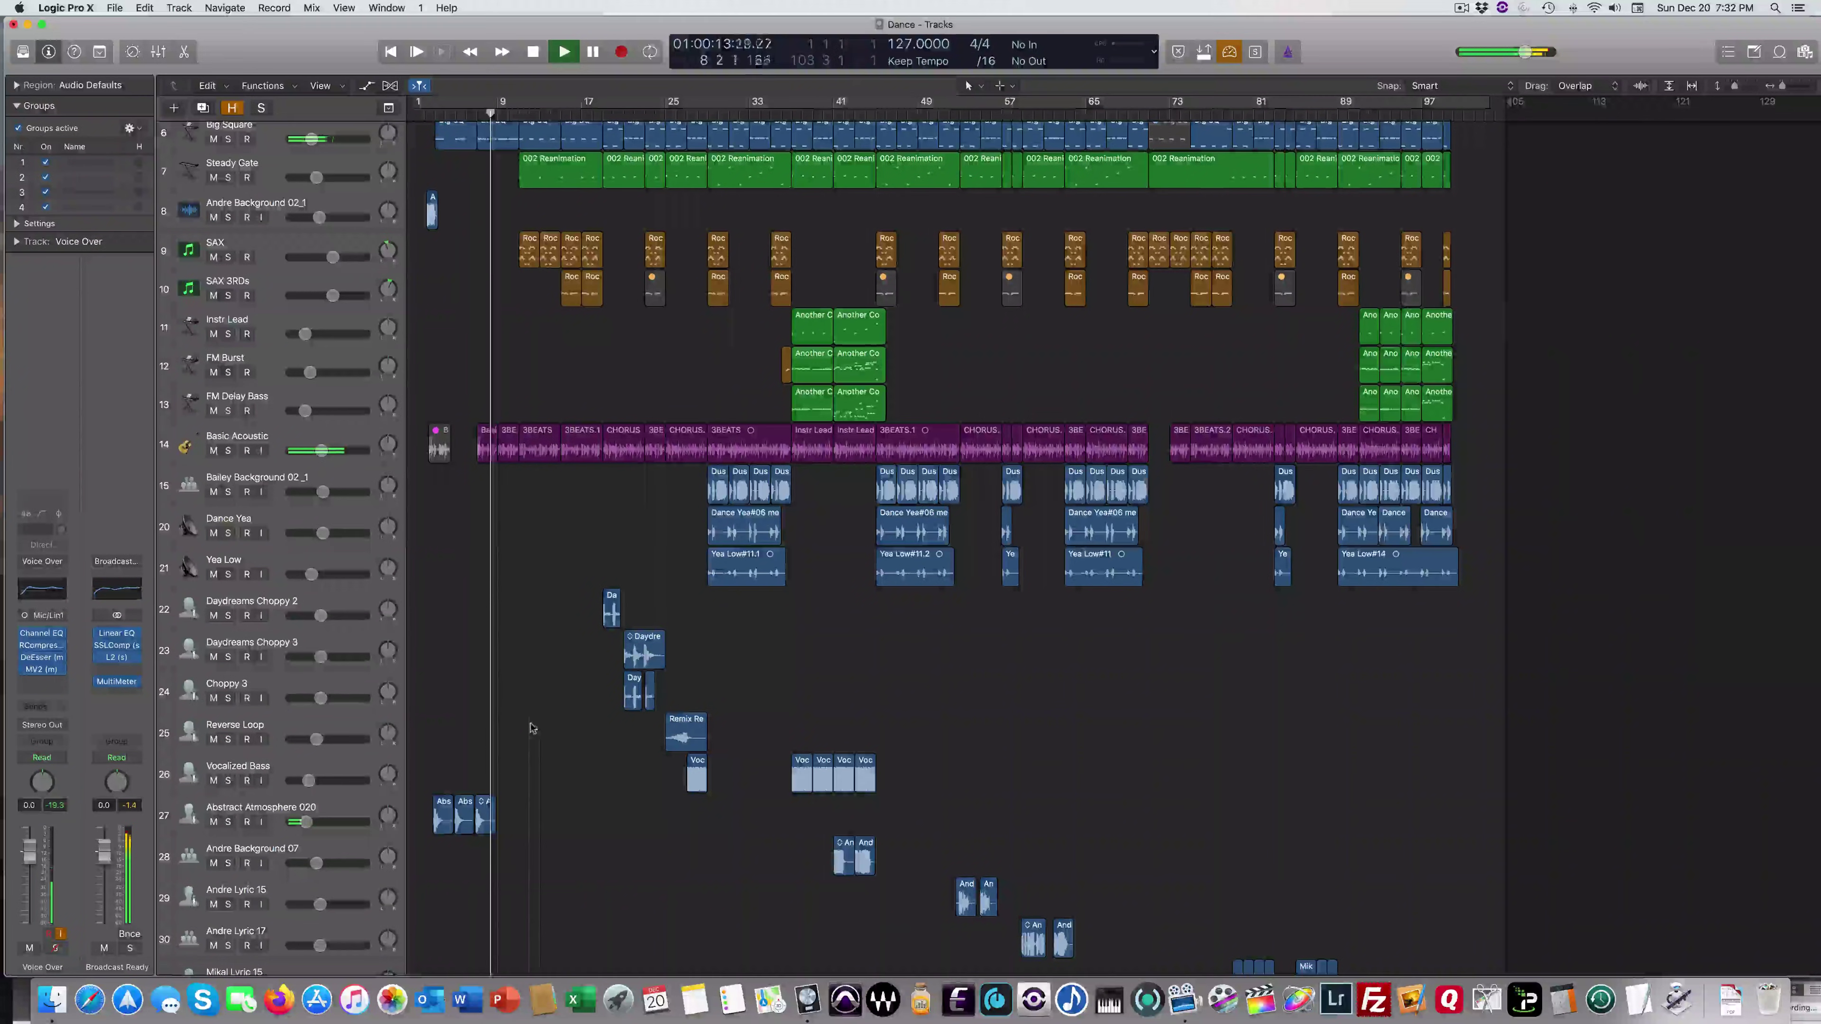
- Solo Big Square, add Steady Gate to the solo, and release Big Square to hear Steady Gate alone
scroll(531, 727, "up", 6)
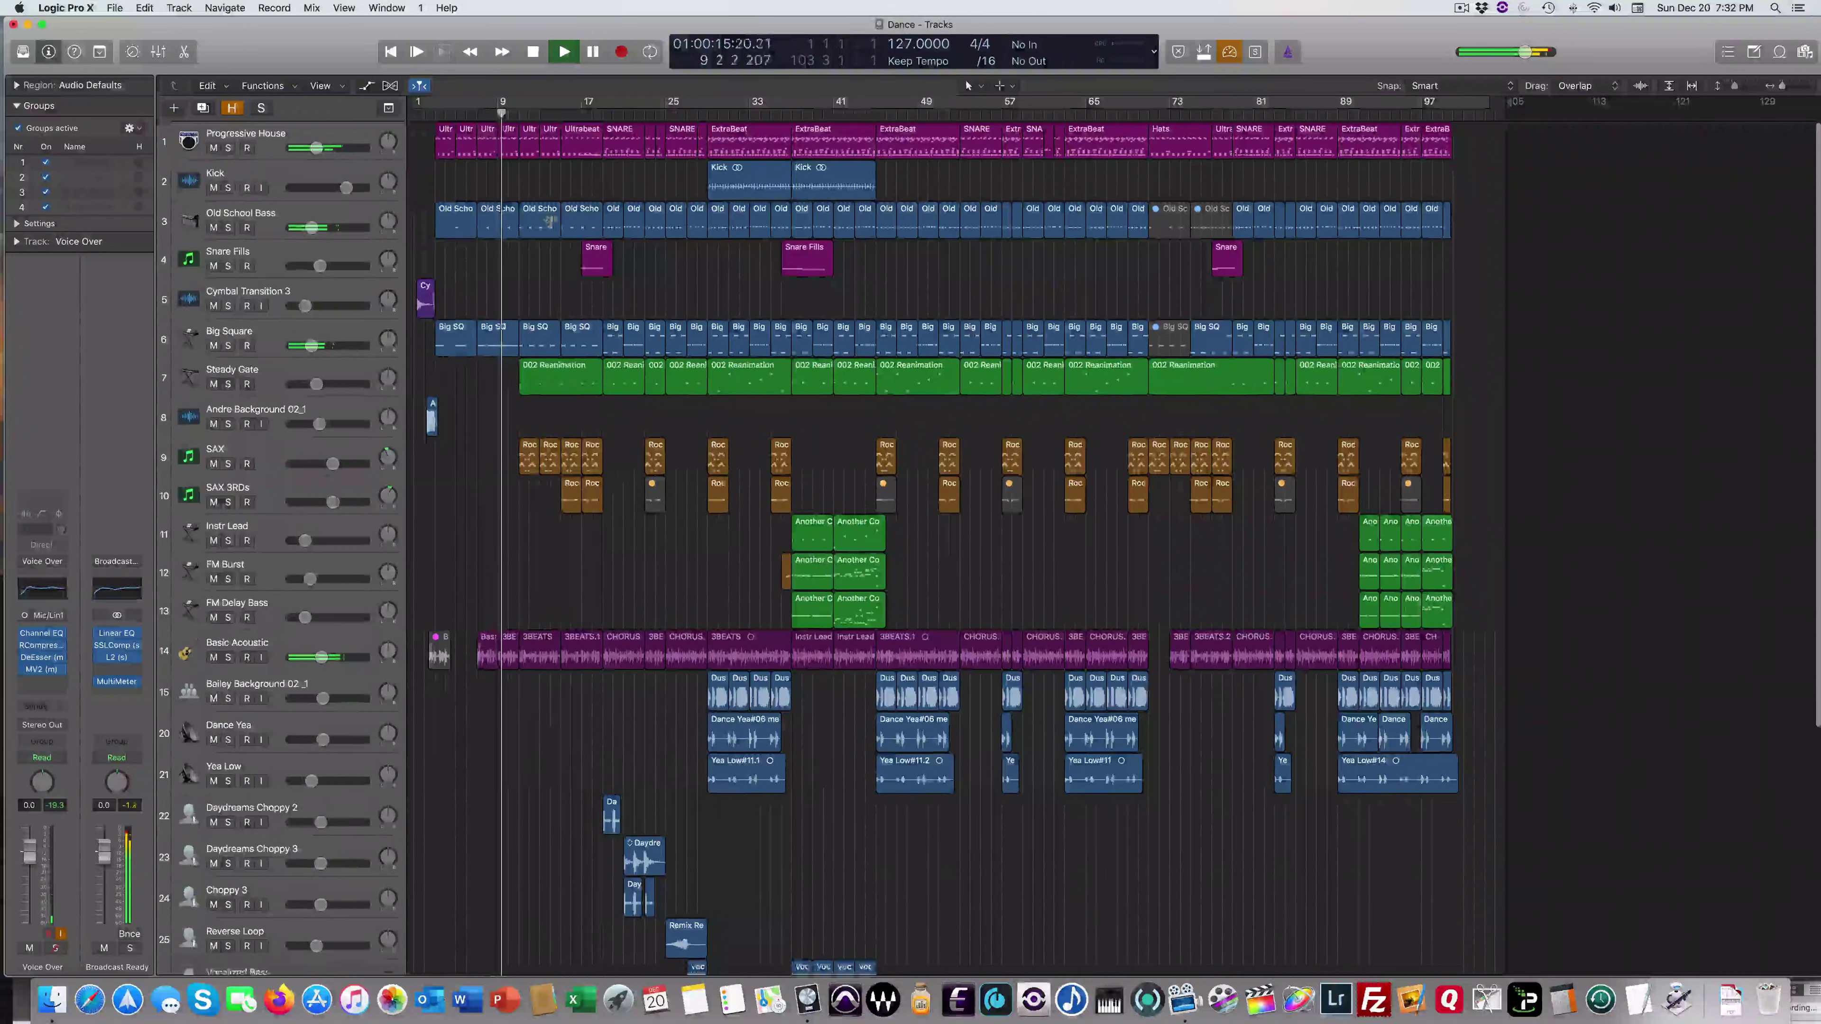
left_click(226, 345)
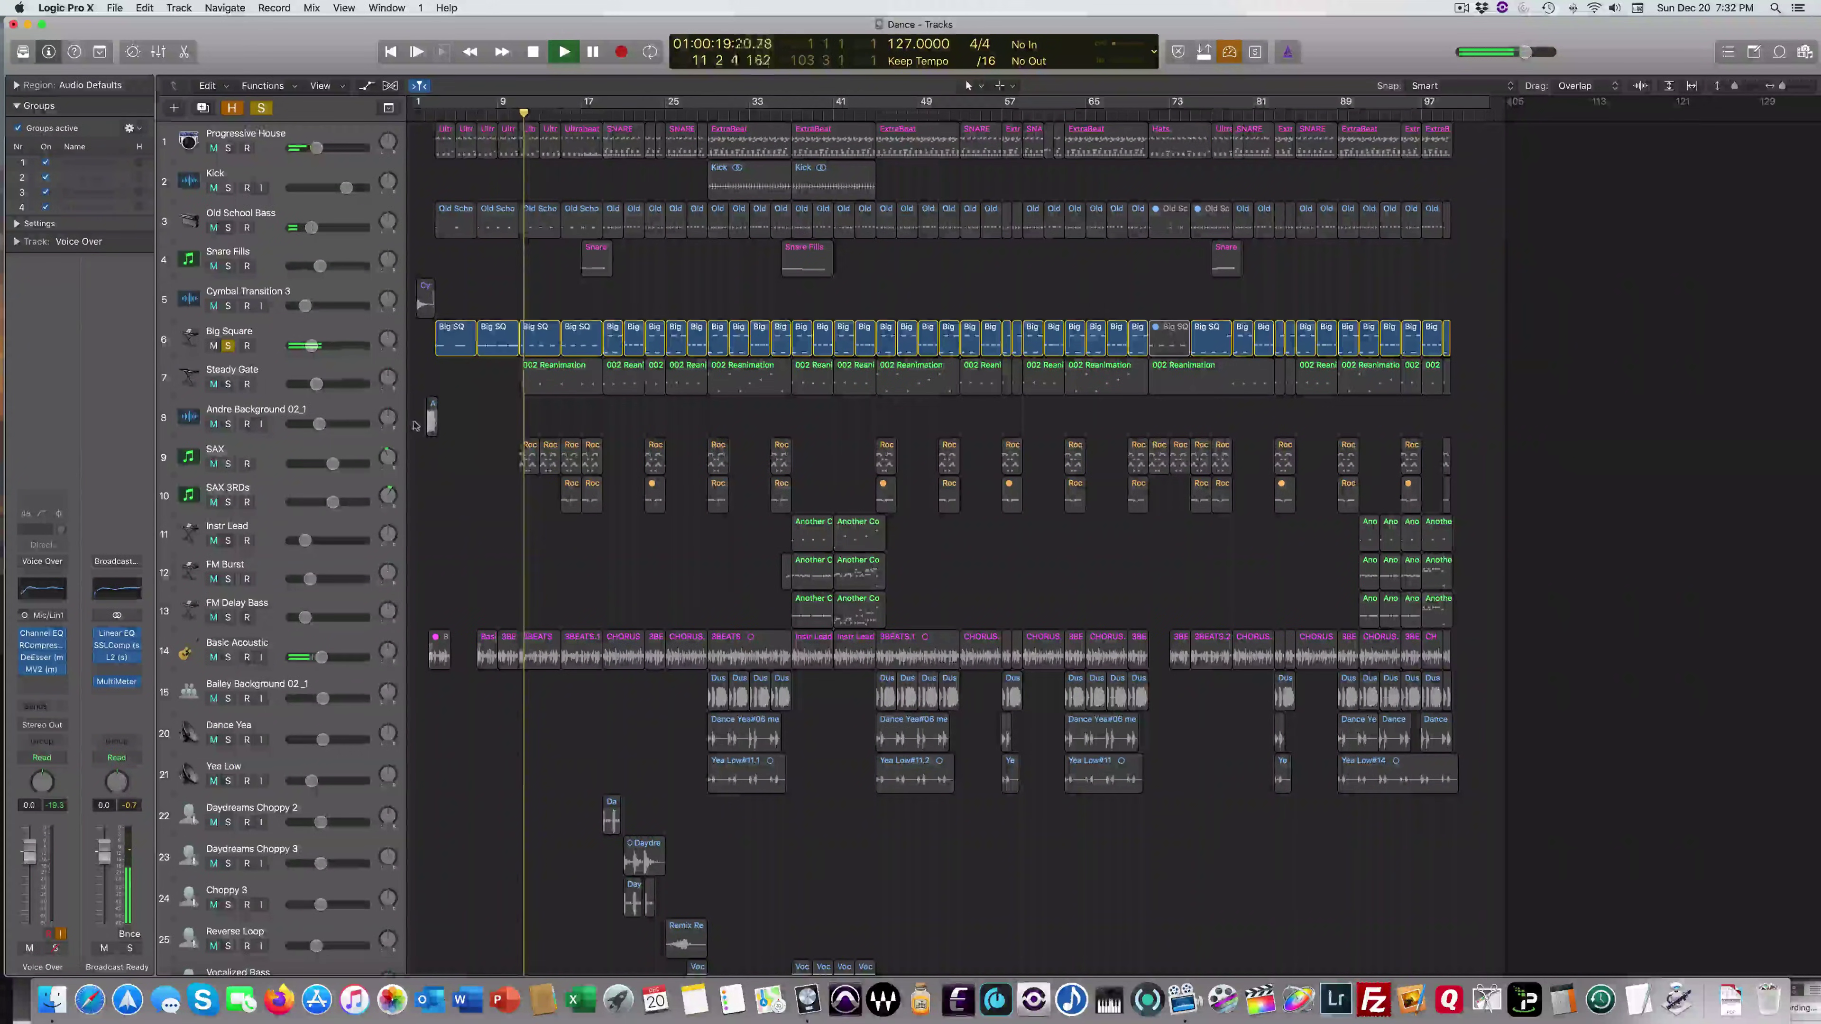
left_click(228, 384)
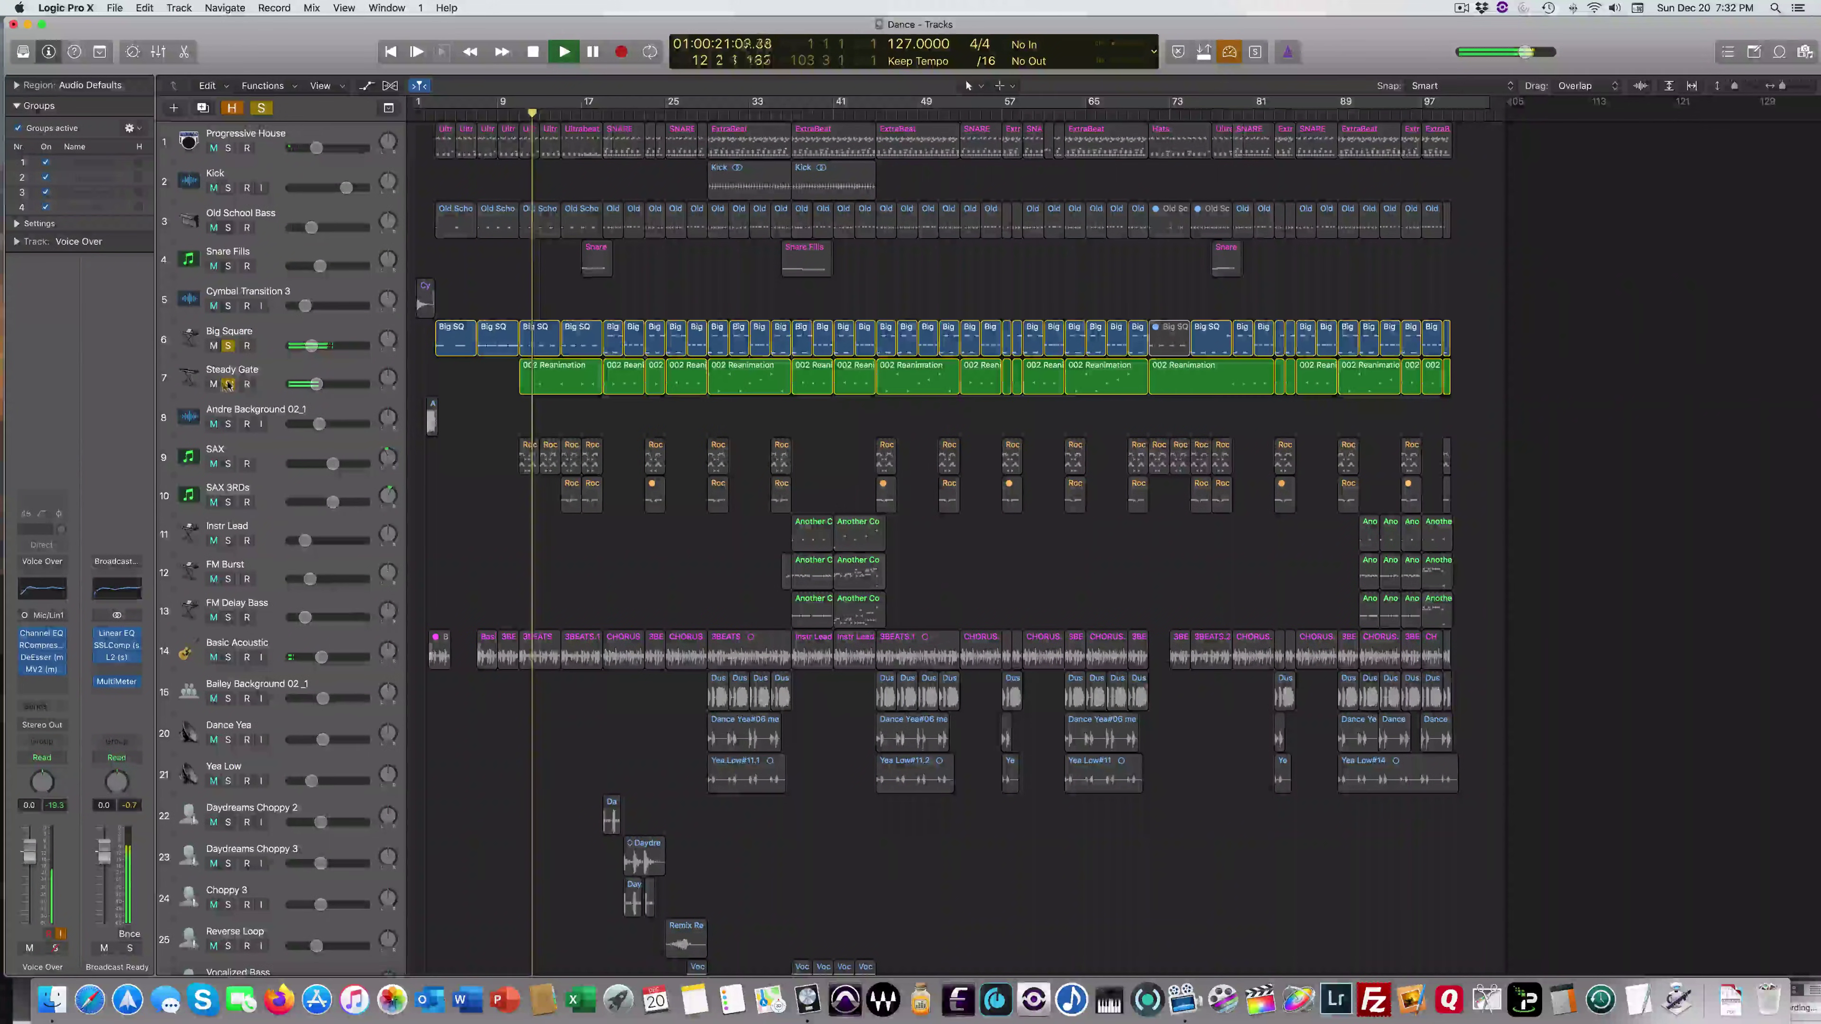
left_click(228, 346)
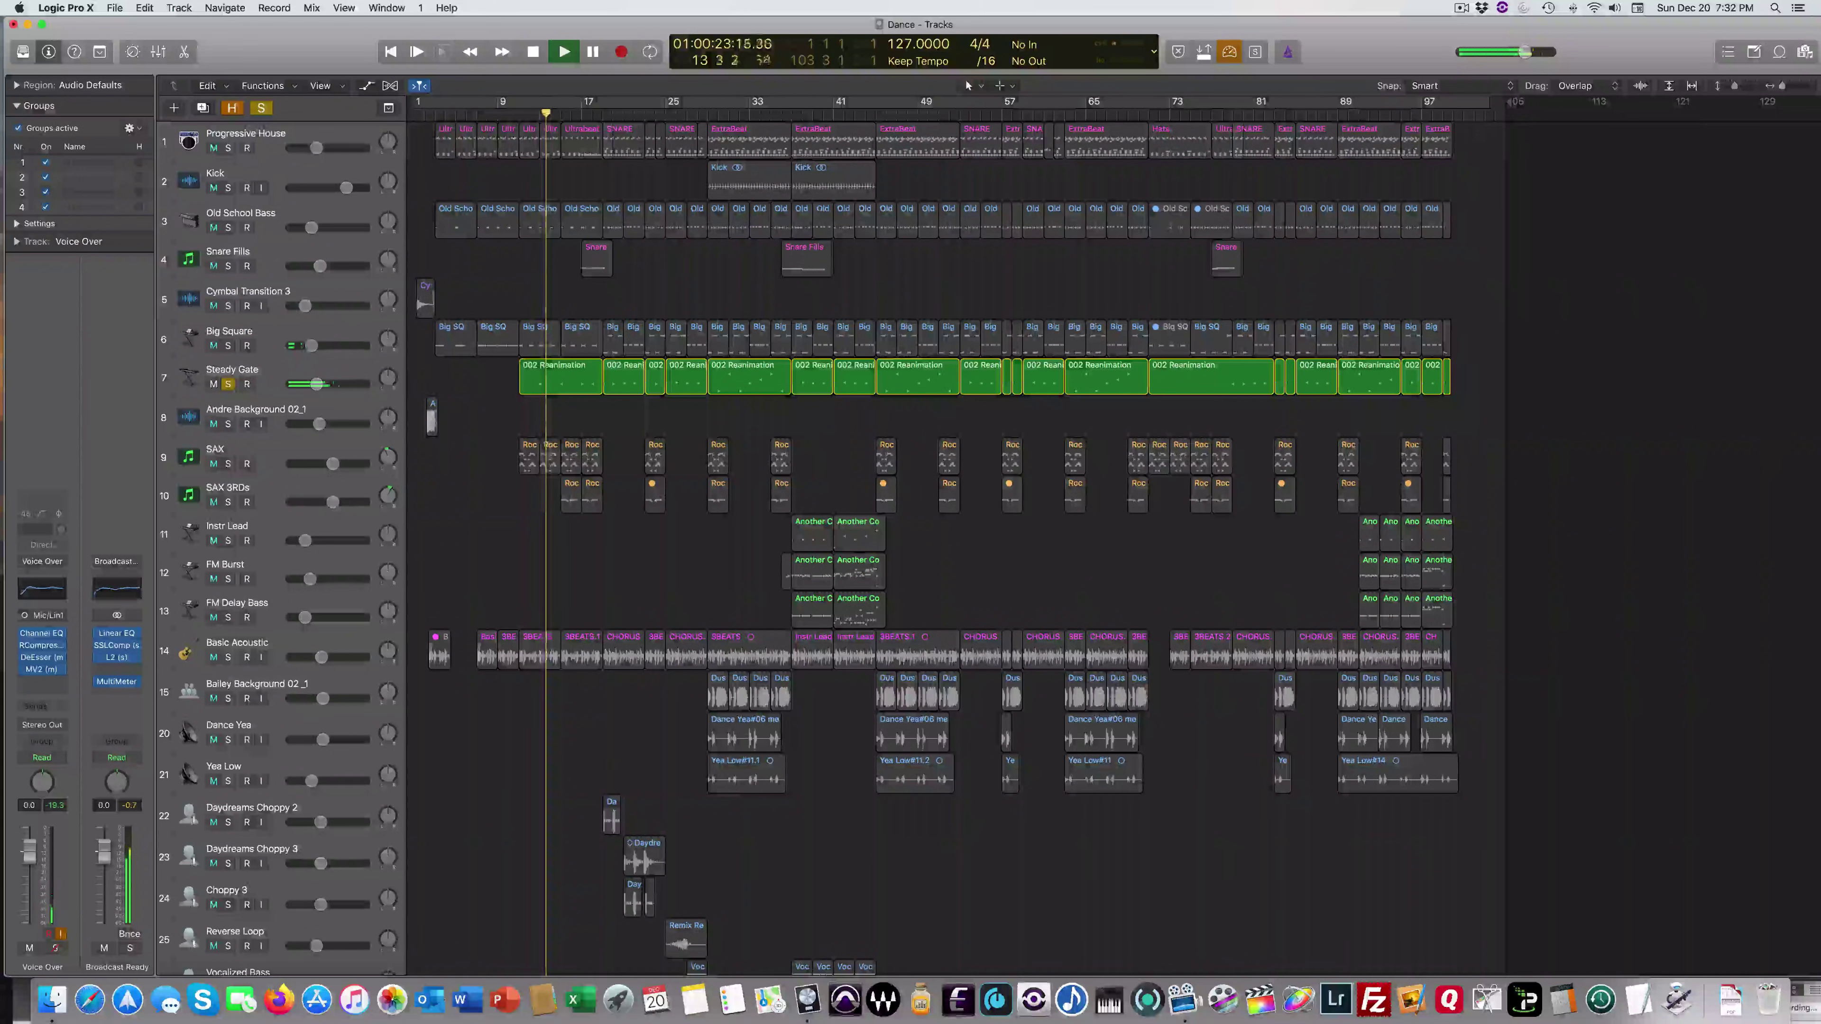
- Add SAX and SAX 3RDs to the Steady Gate solo, release Steady Gate, and release both sax solos
left_click(228, 463)
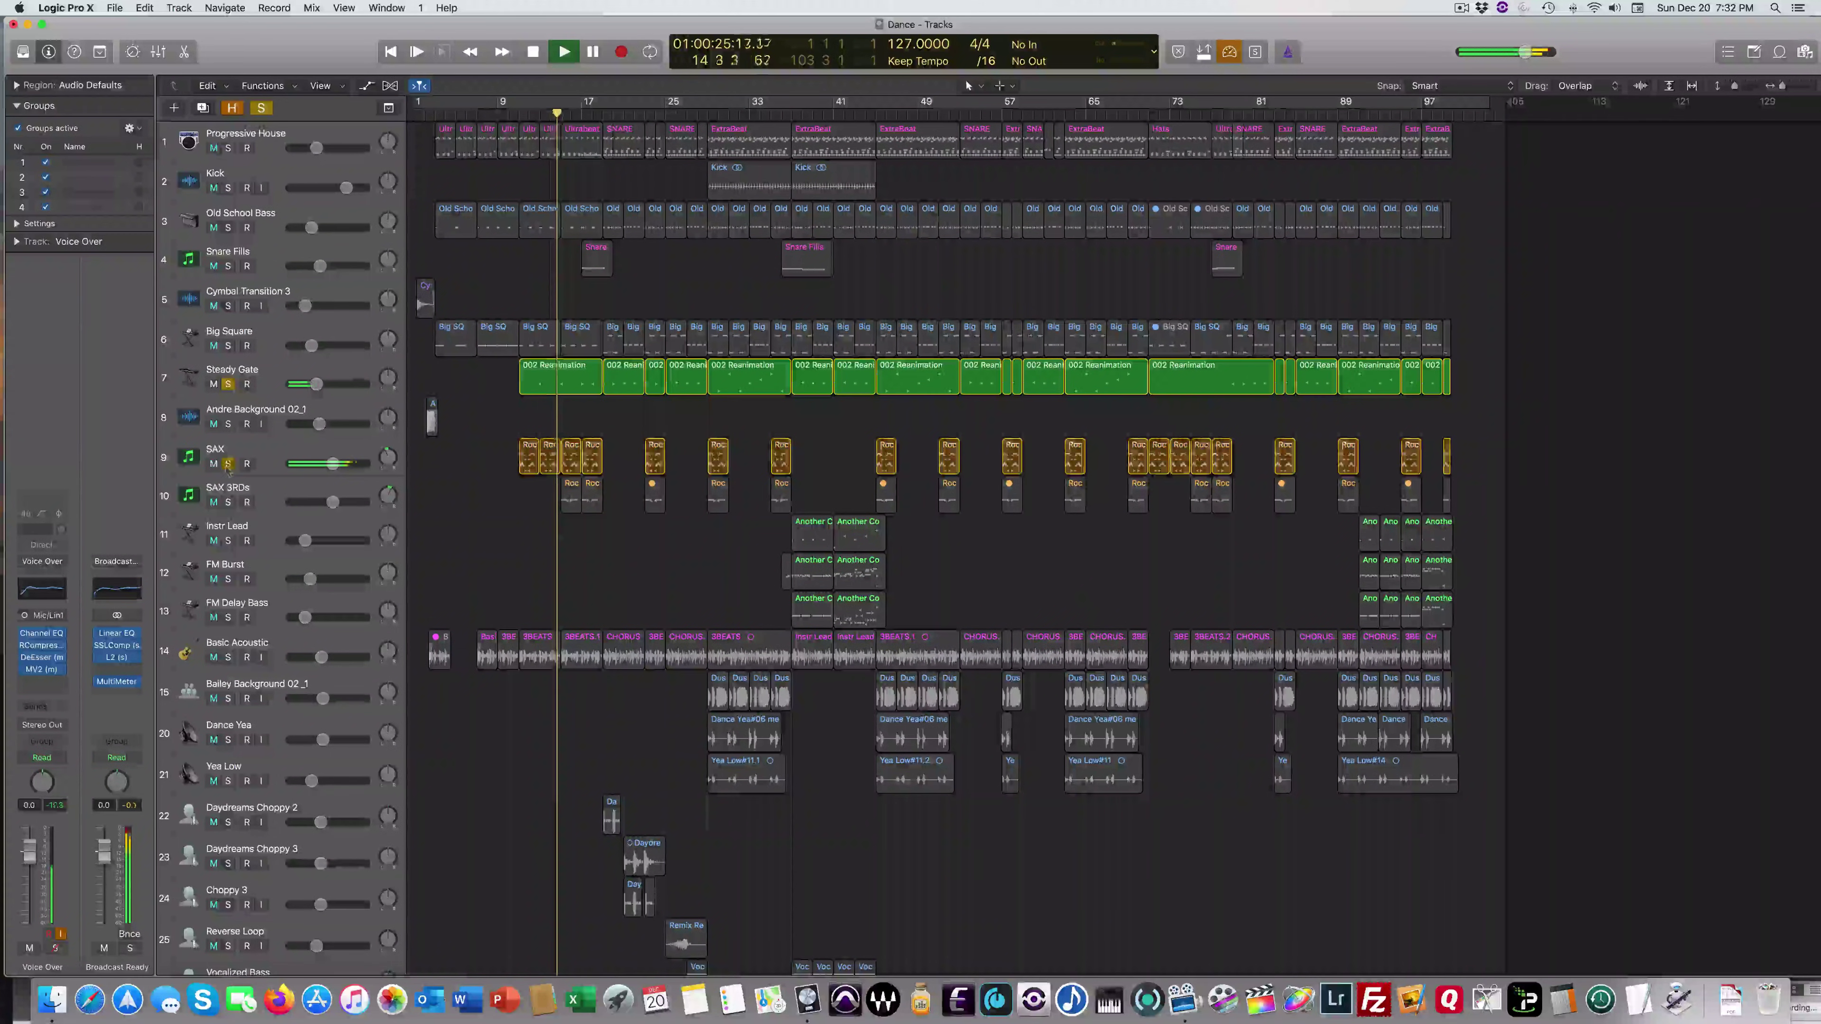
left_click(228, 503)
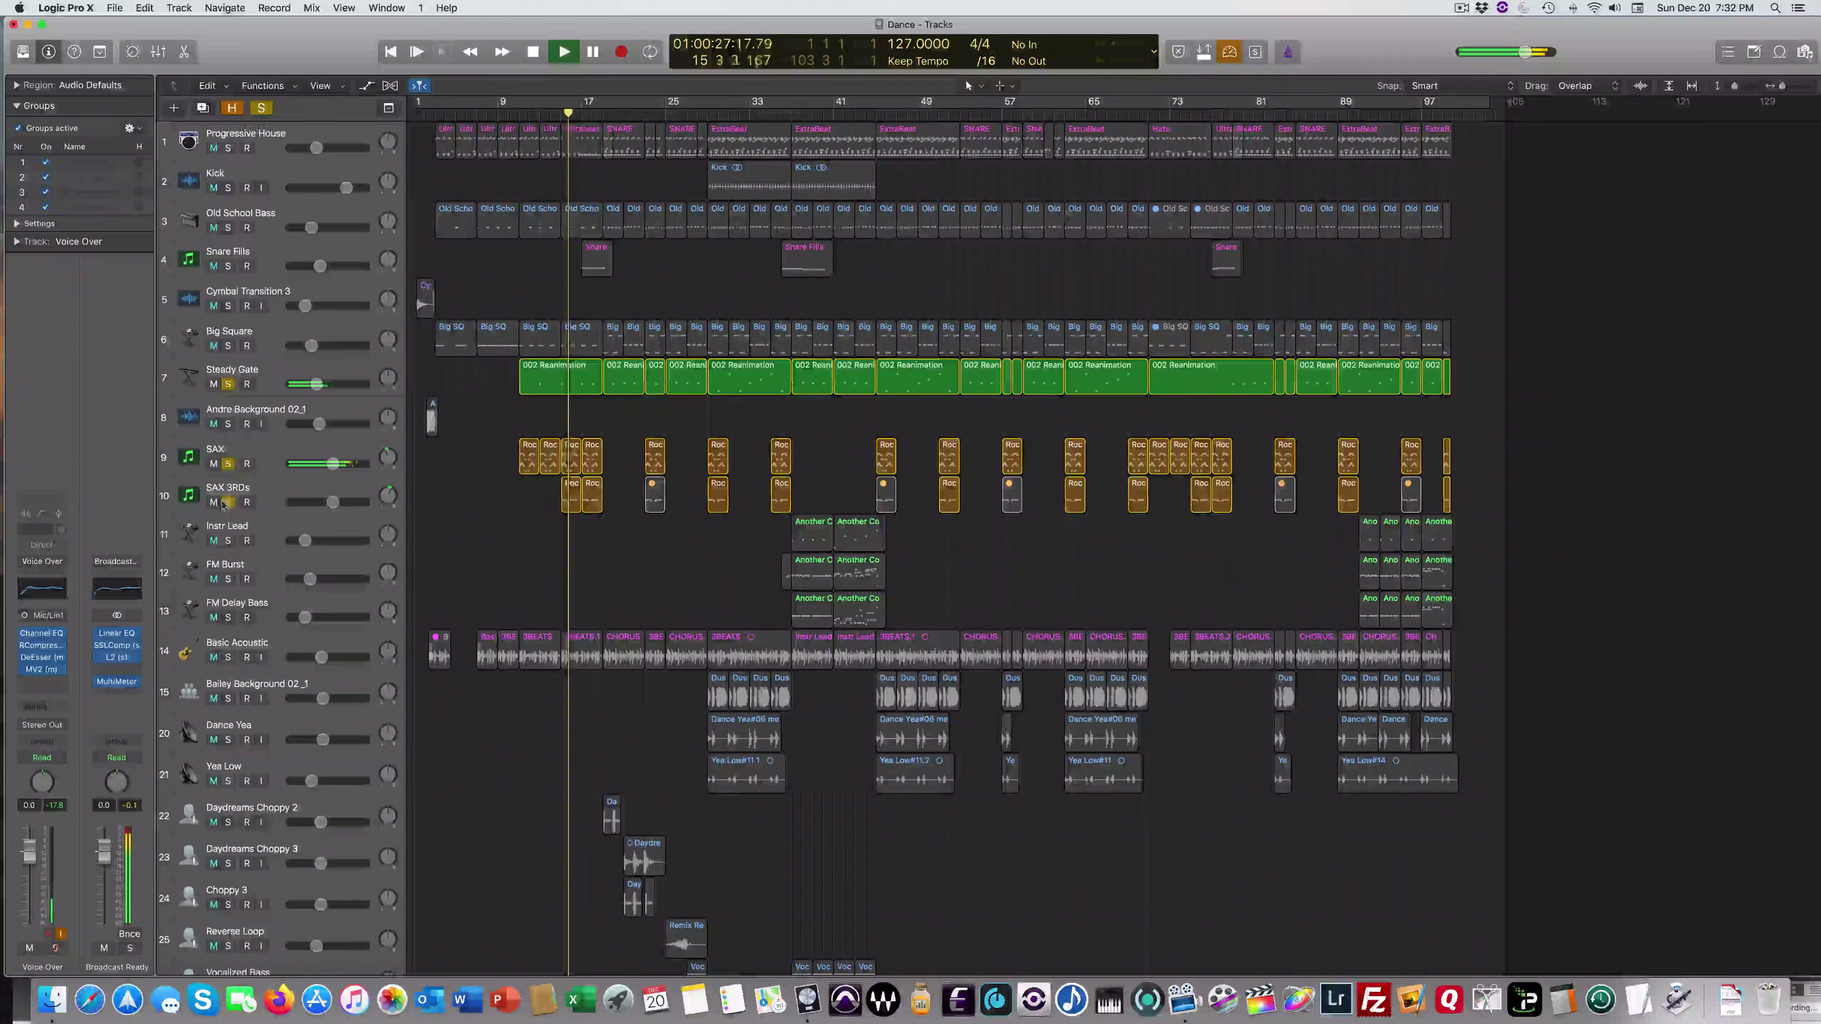
left_click(228, 383)
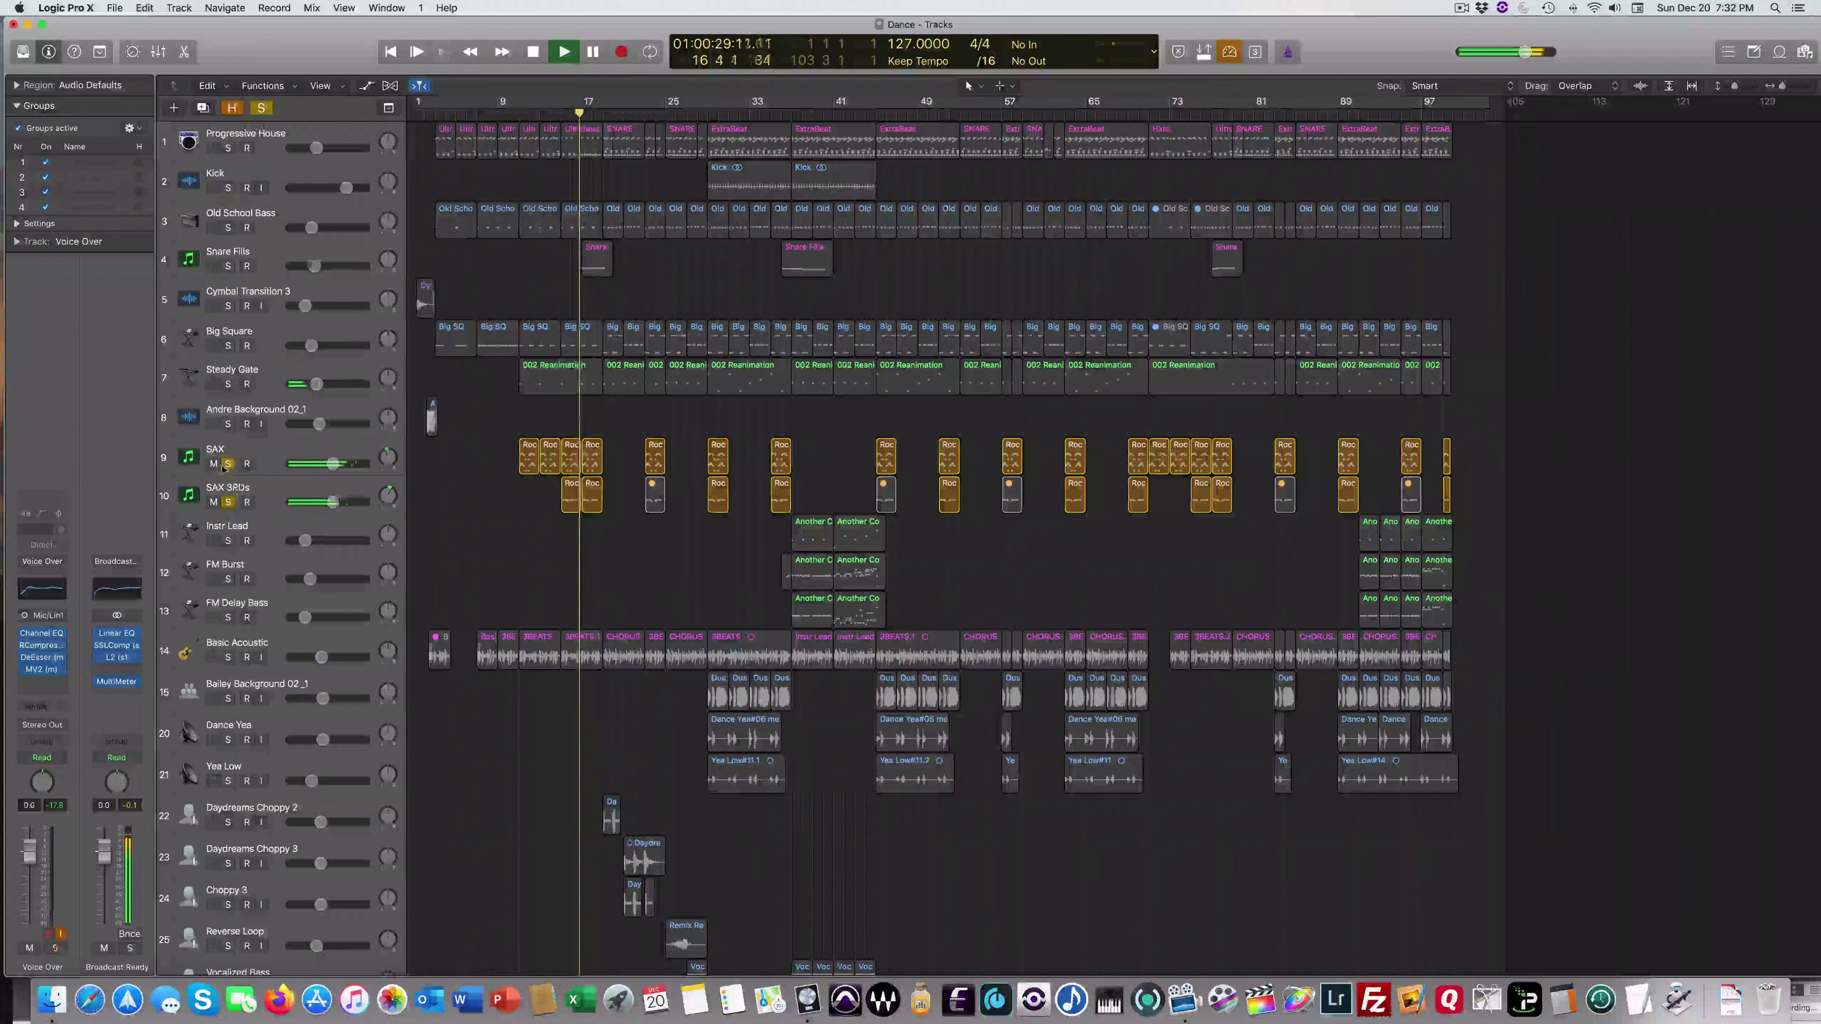
left_click(226, 464)
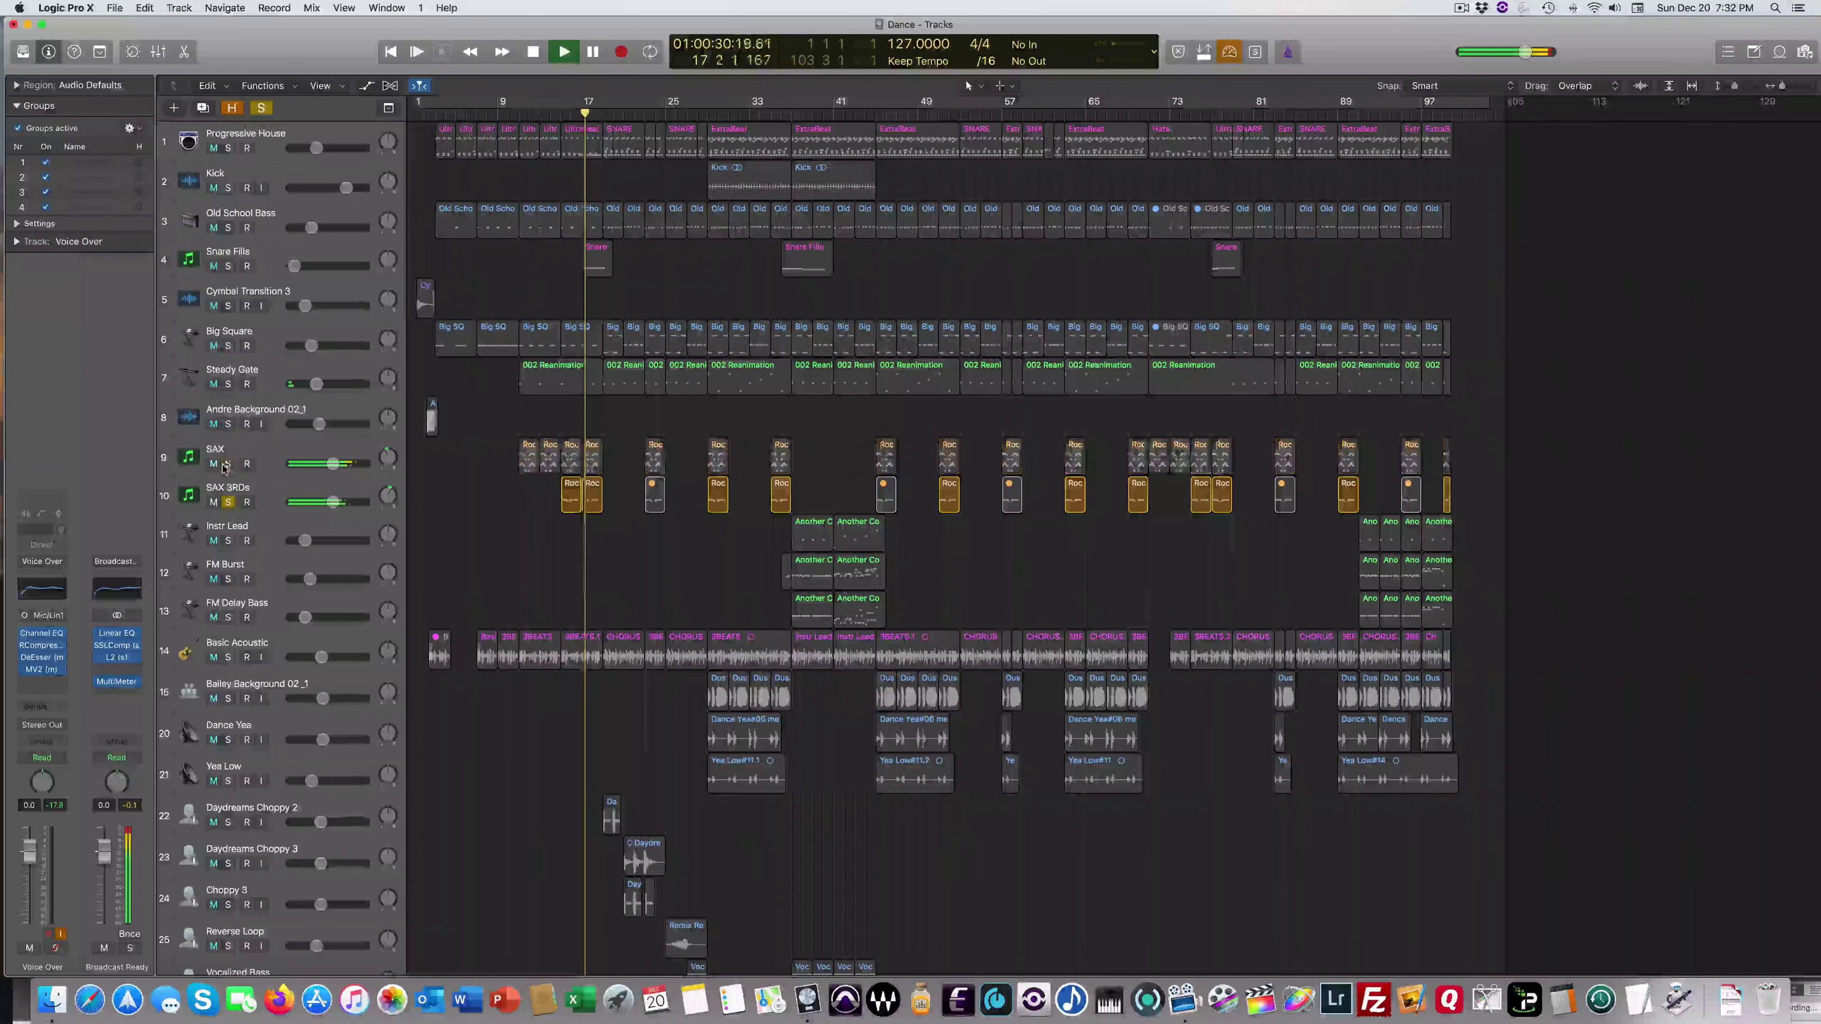
left_click(228, 502)
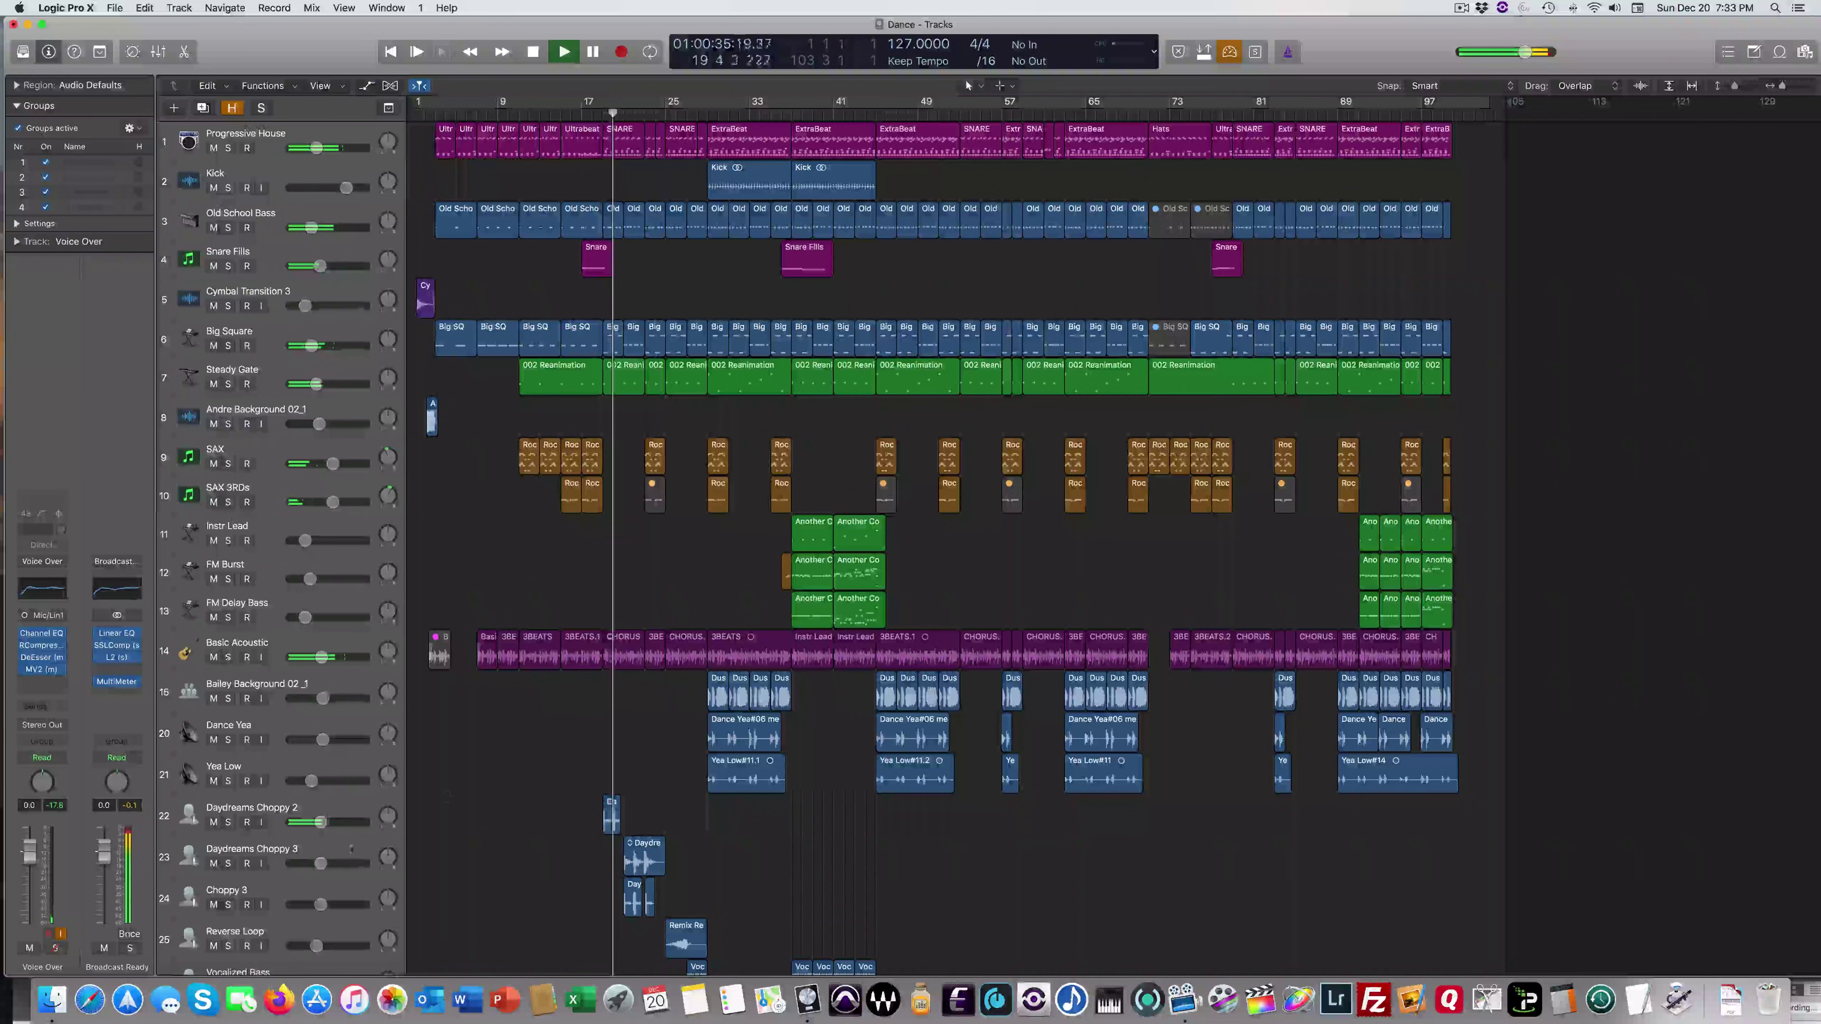
- Listen to Daydreams Choppy 2, Daydreams Choppy 3 and Choppy 3 in solo, and clear all solos
left_click(228, 822)
left_click(226, 864)
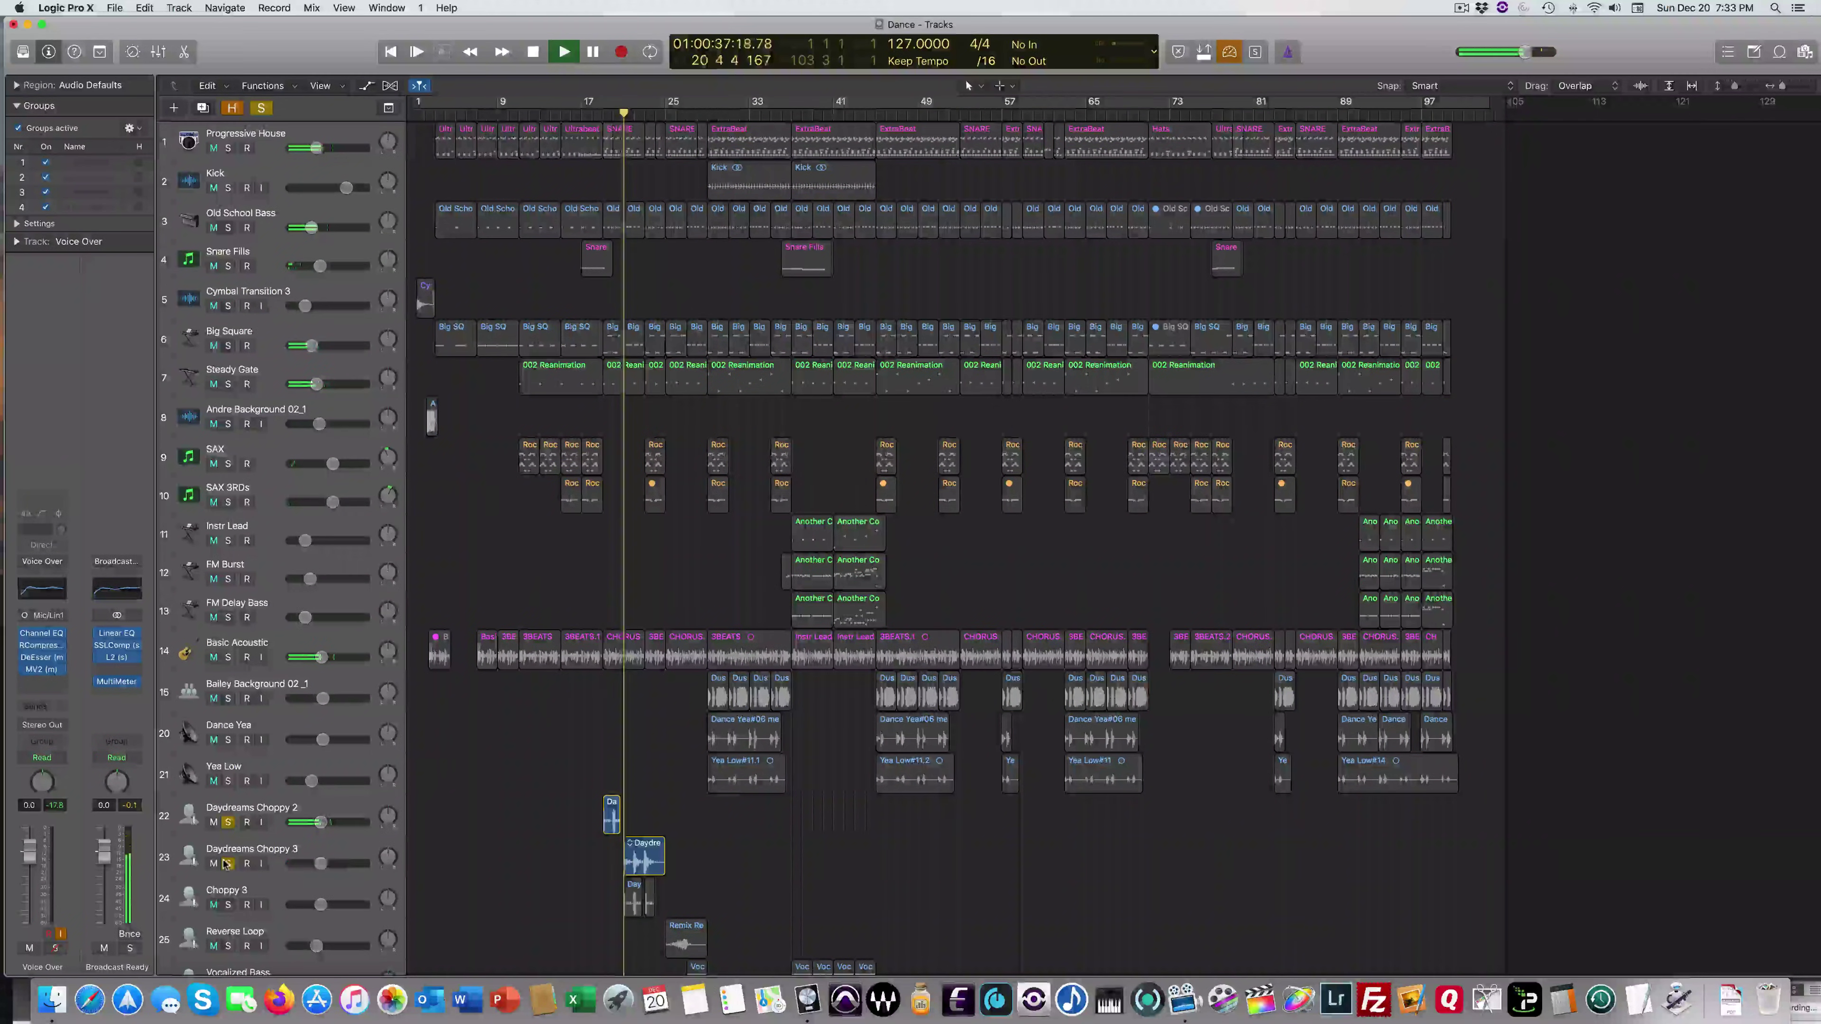
left_click(226, 904)
left_click(260, 107)
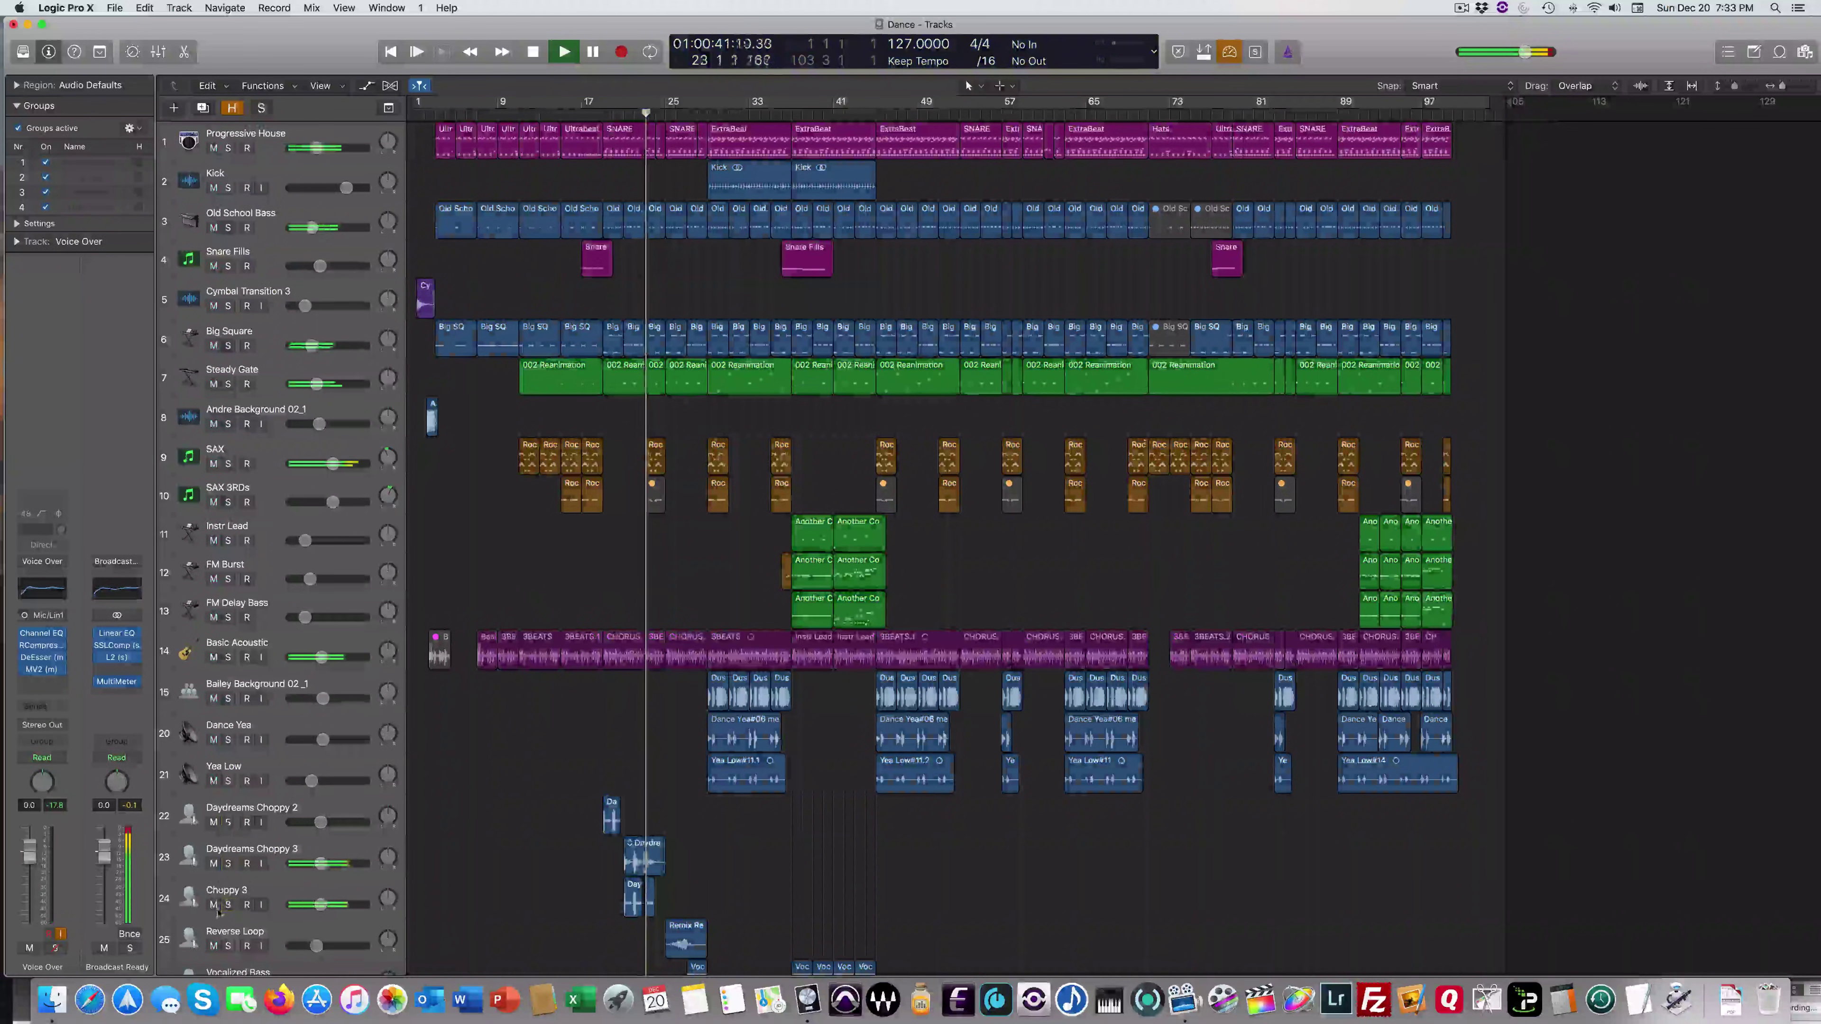
- Audition Reverse Loop and Vocalized Bass in solo as the playhead reaches their regions, and release both solos
scroll(406, 892, "down", 4)
scroll(406, 892, "down", 2)
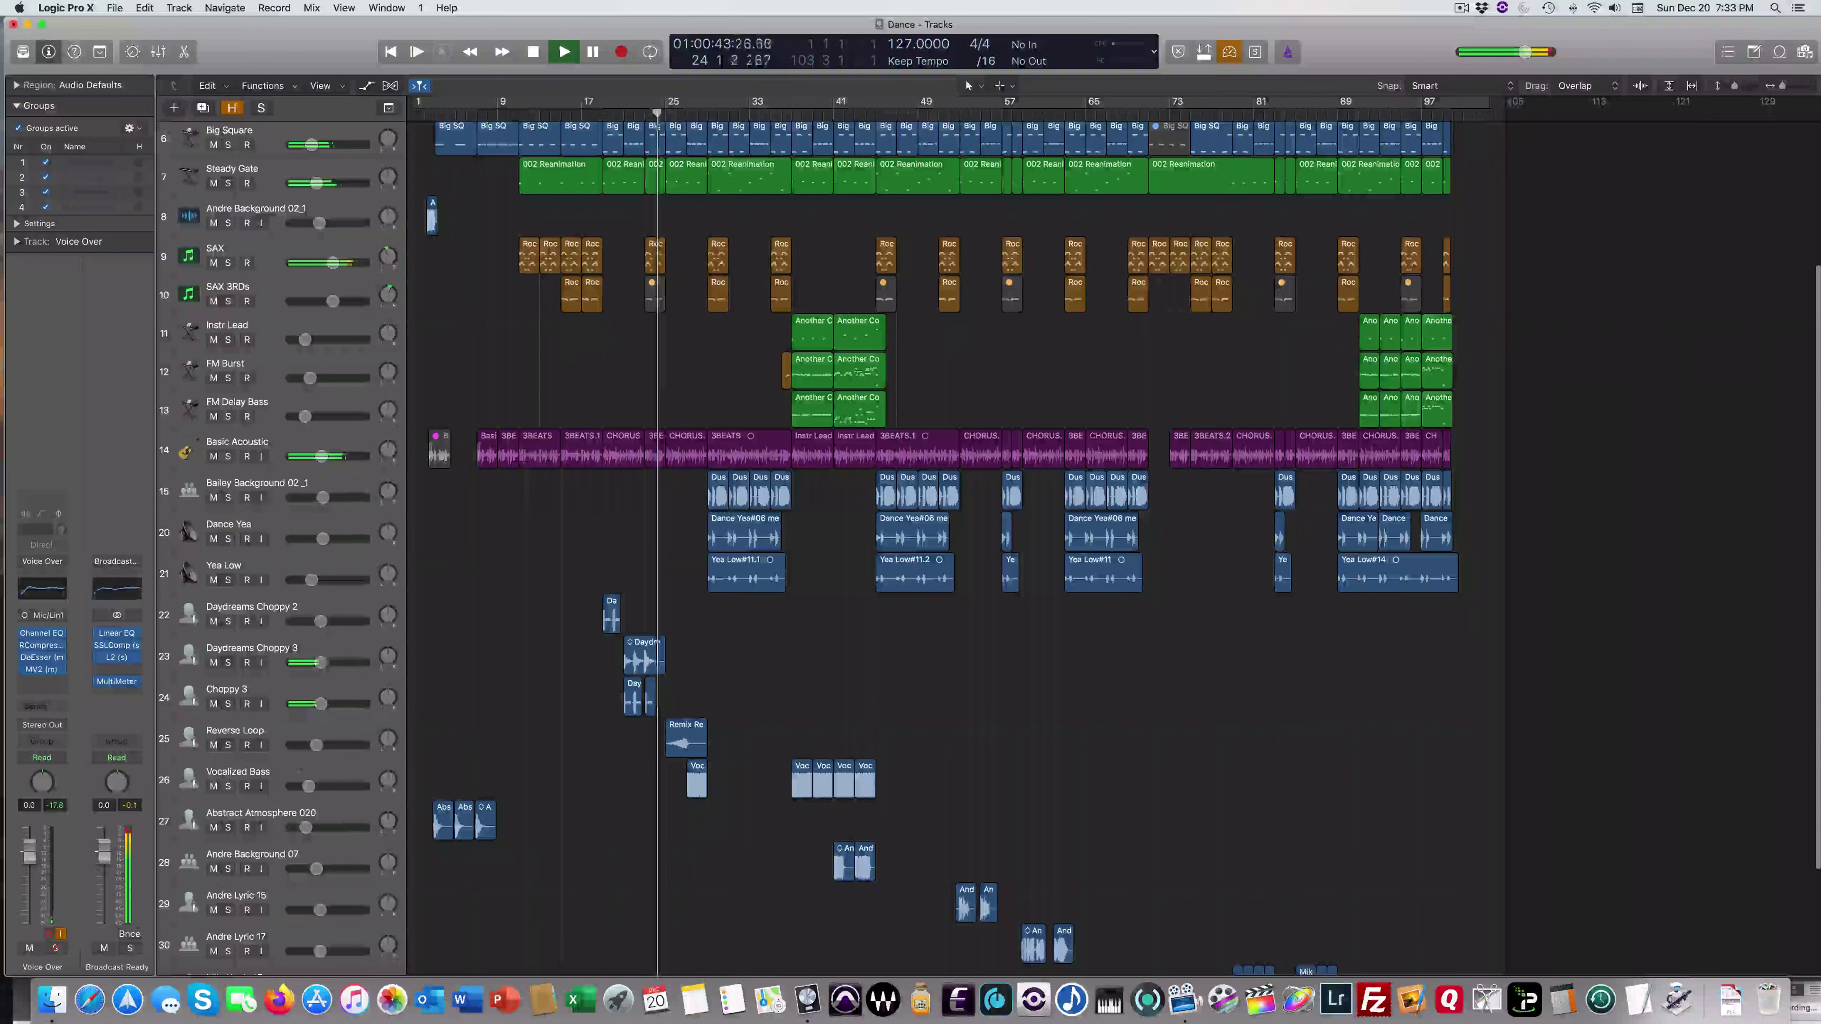
left_click(227, 746)
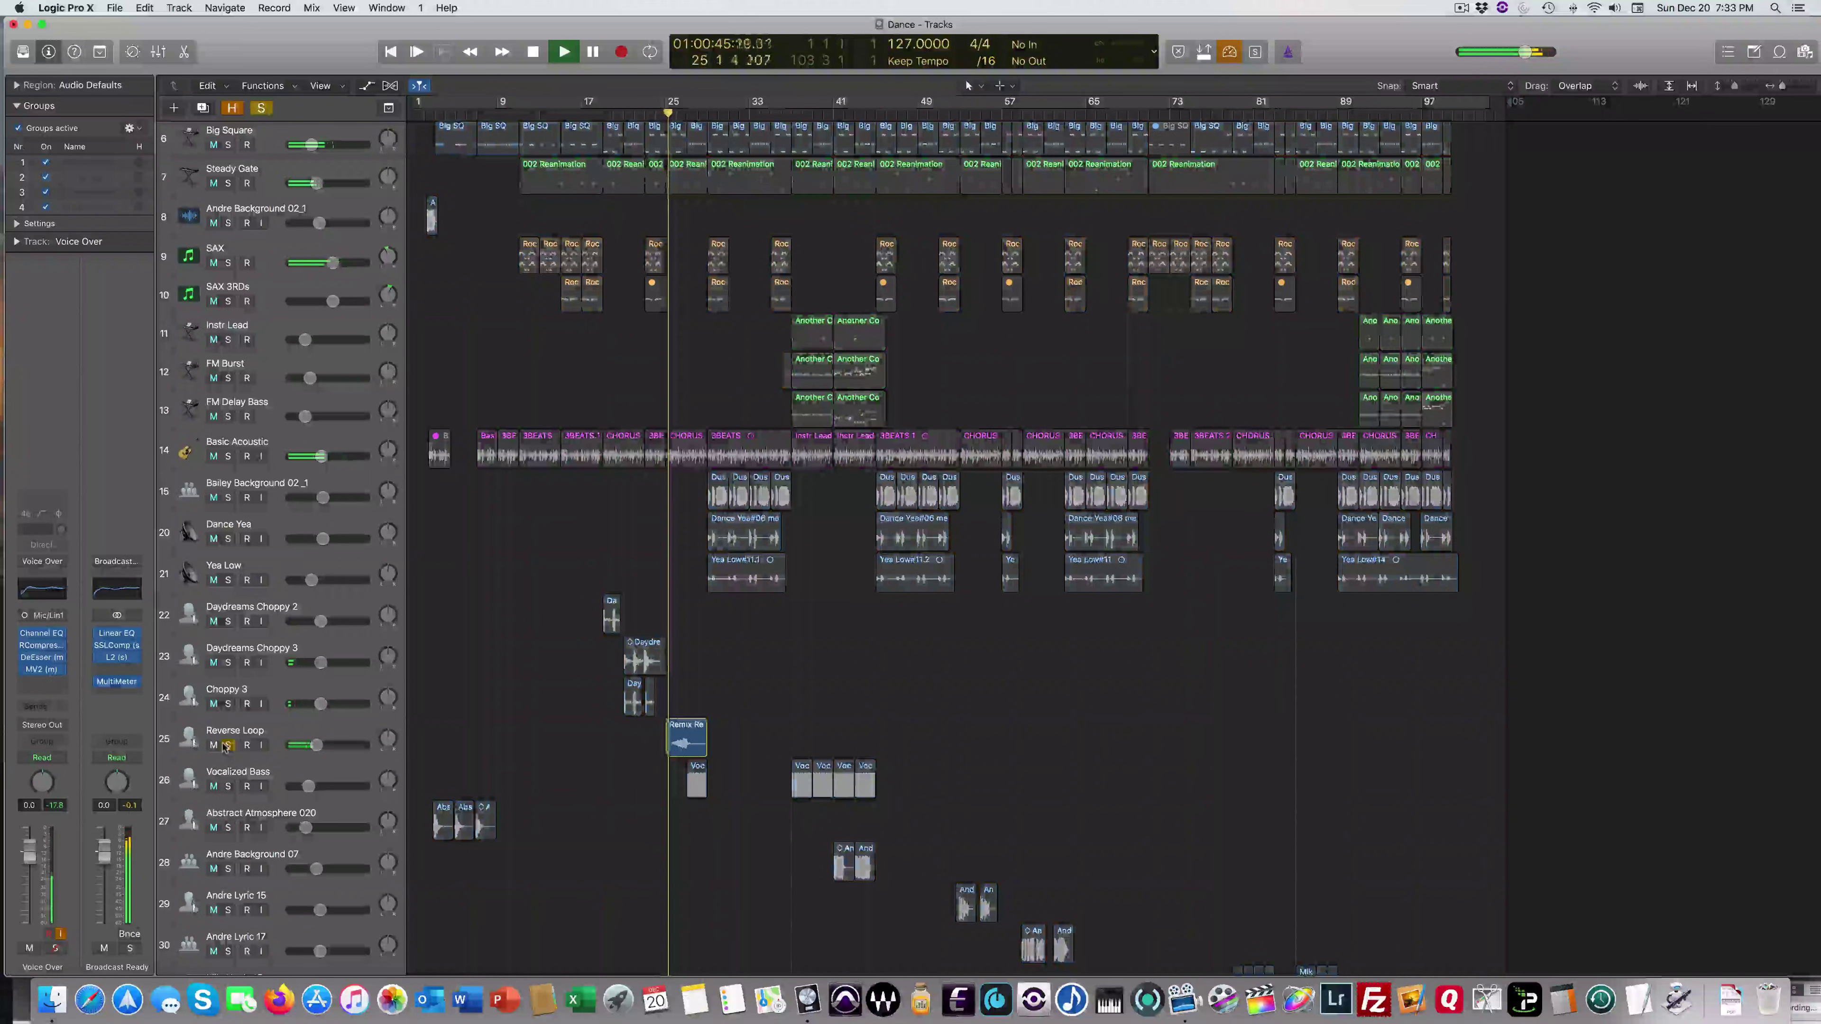
left_click(228, 786)
left_click(228, 746)
left_click(228, 786)
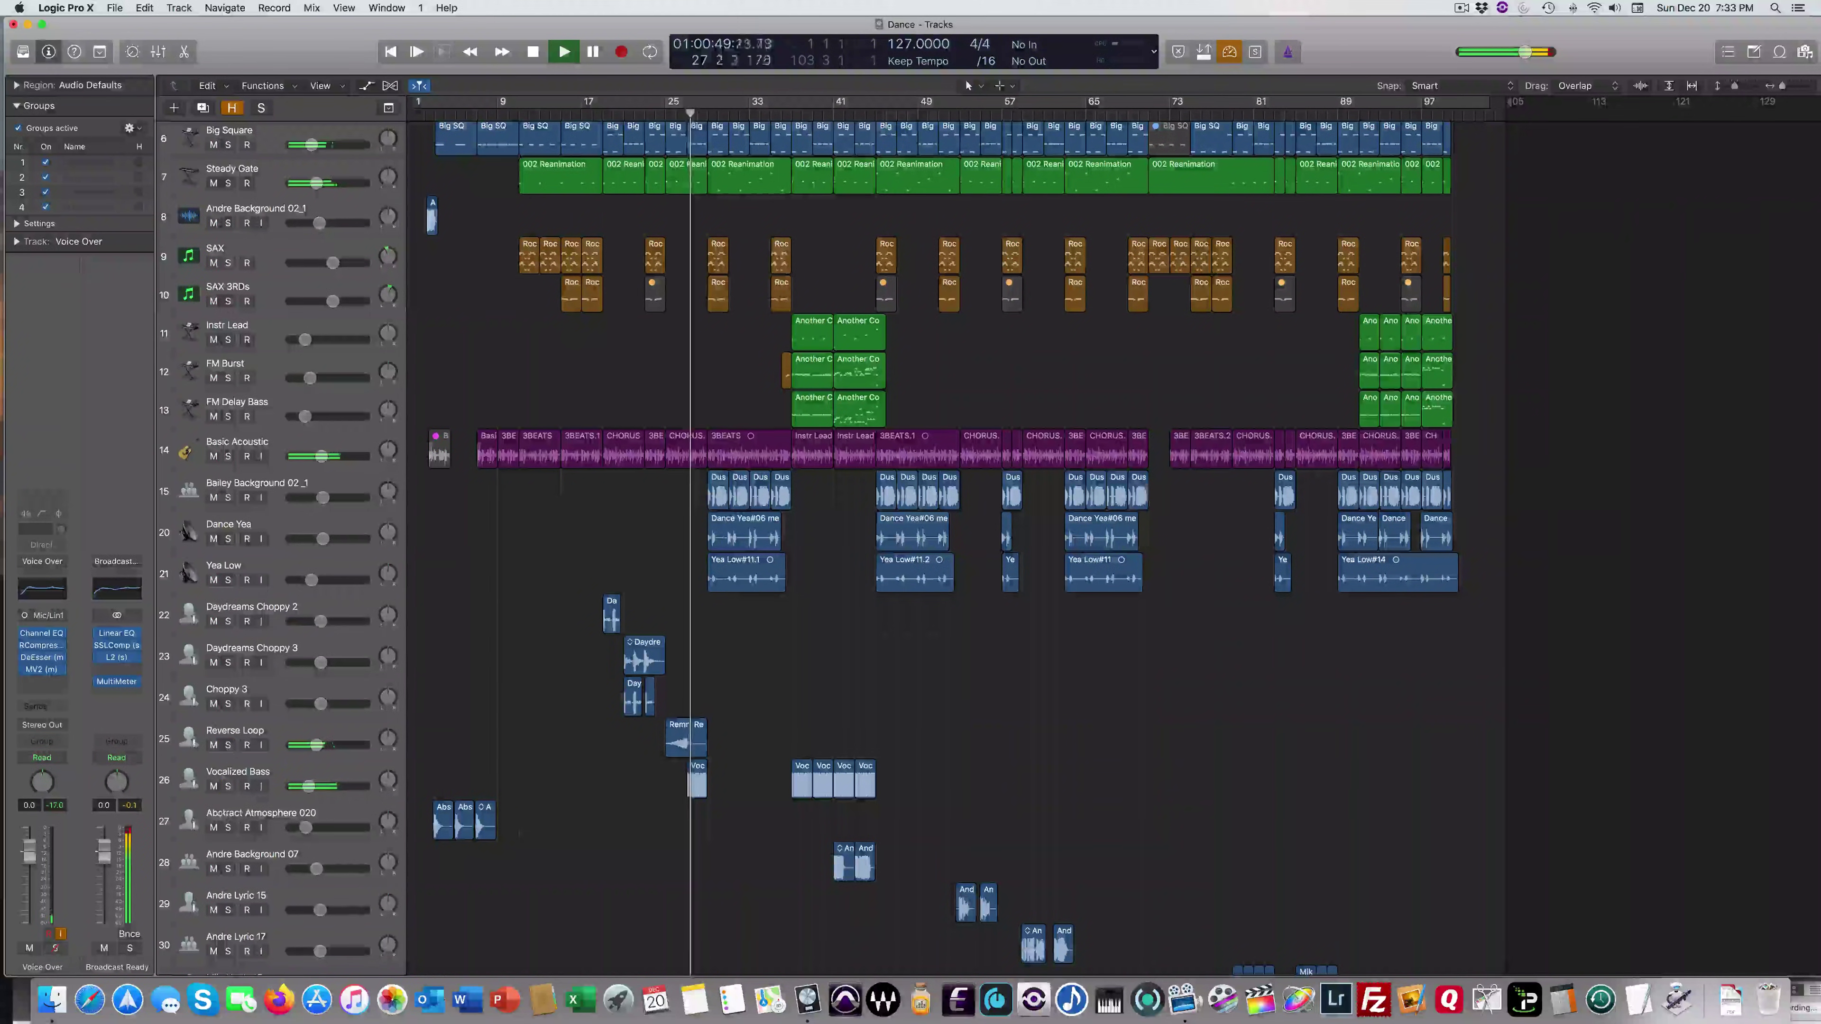
left_click(227, 786)
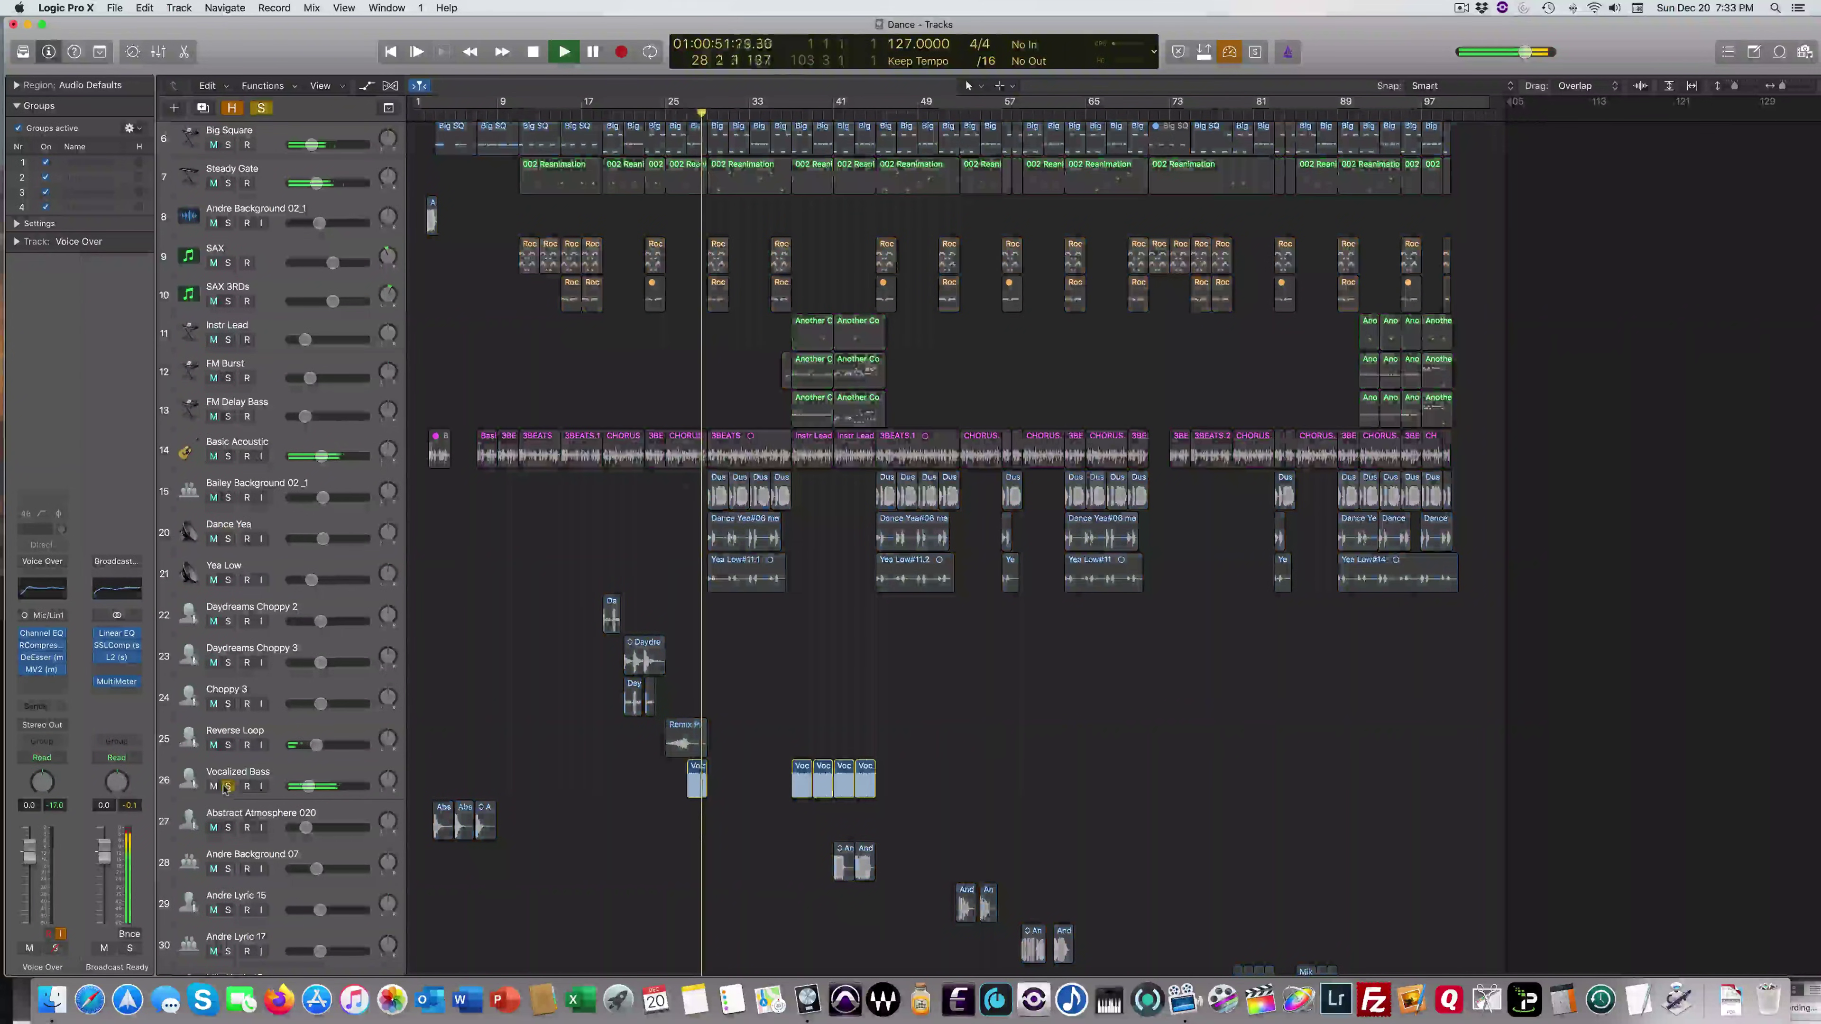
left_click(227, 786)
- Solo the Bailey Background 02_1, Dance Yea and Yea Low tracks to hear the vocals together
scroll(243, 578, "up", 1)
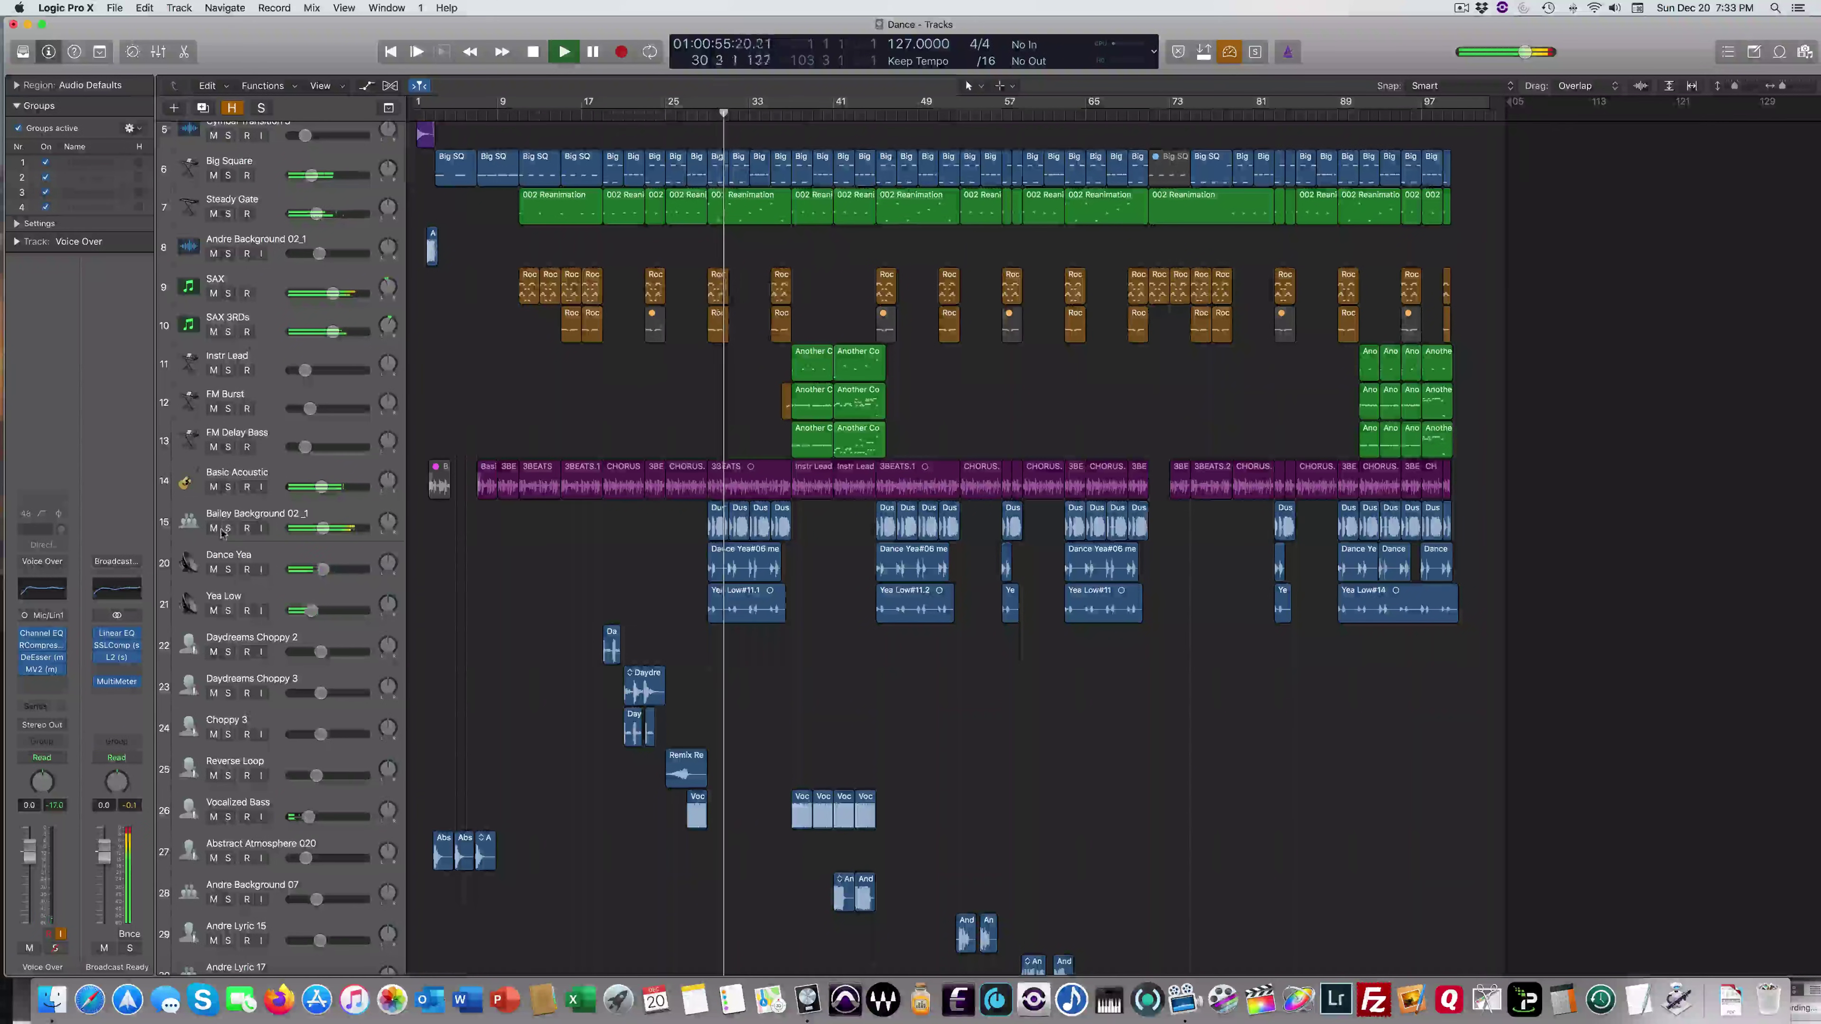
left_click(227, 529)
left_click(227, 569)
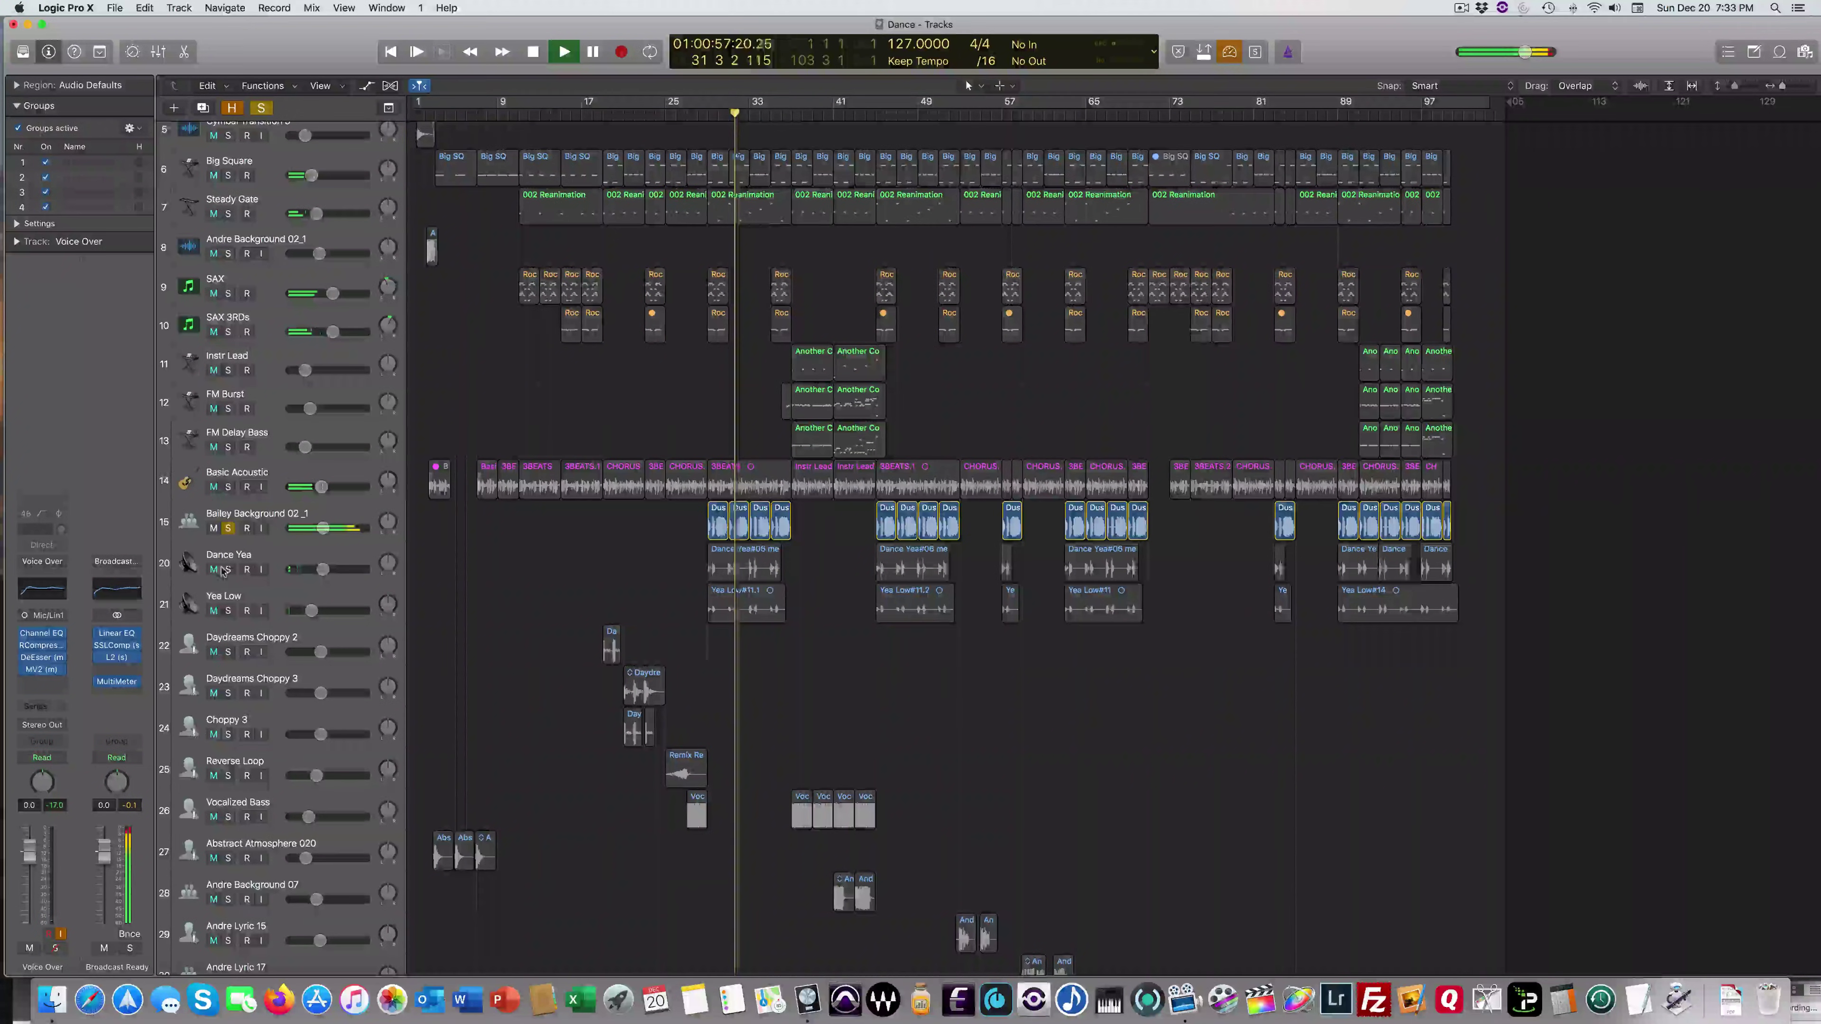
left_click(227, 610)
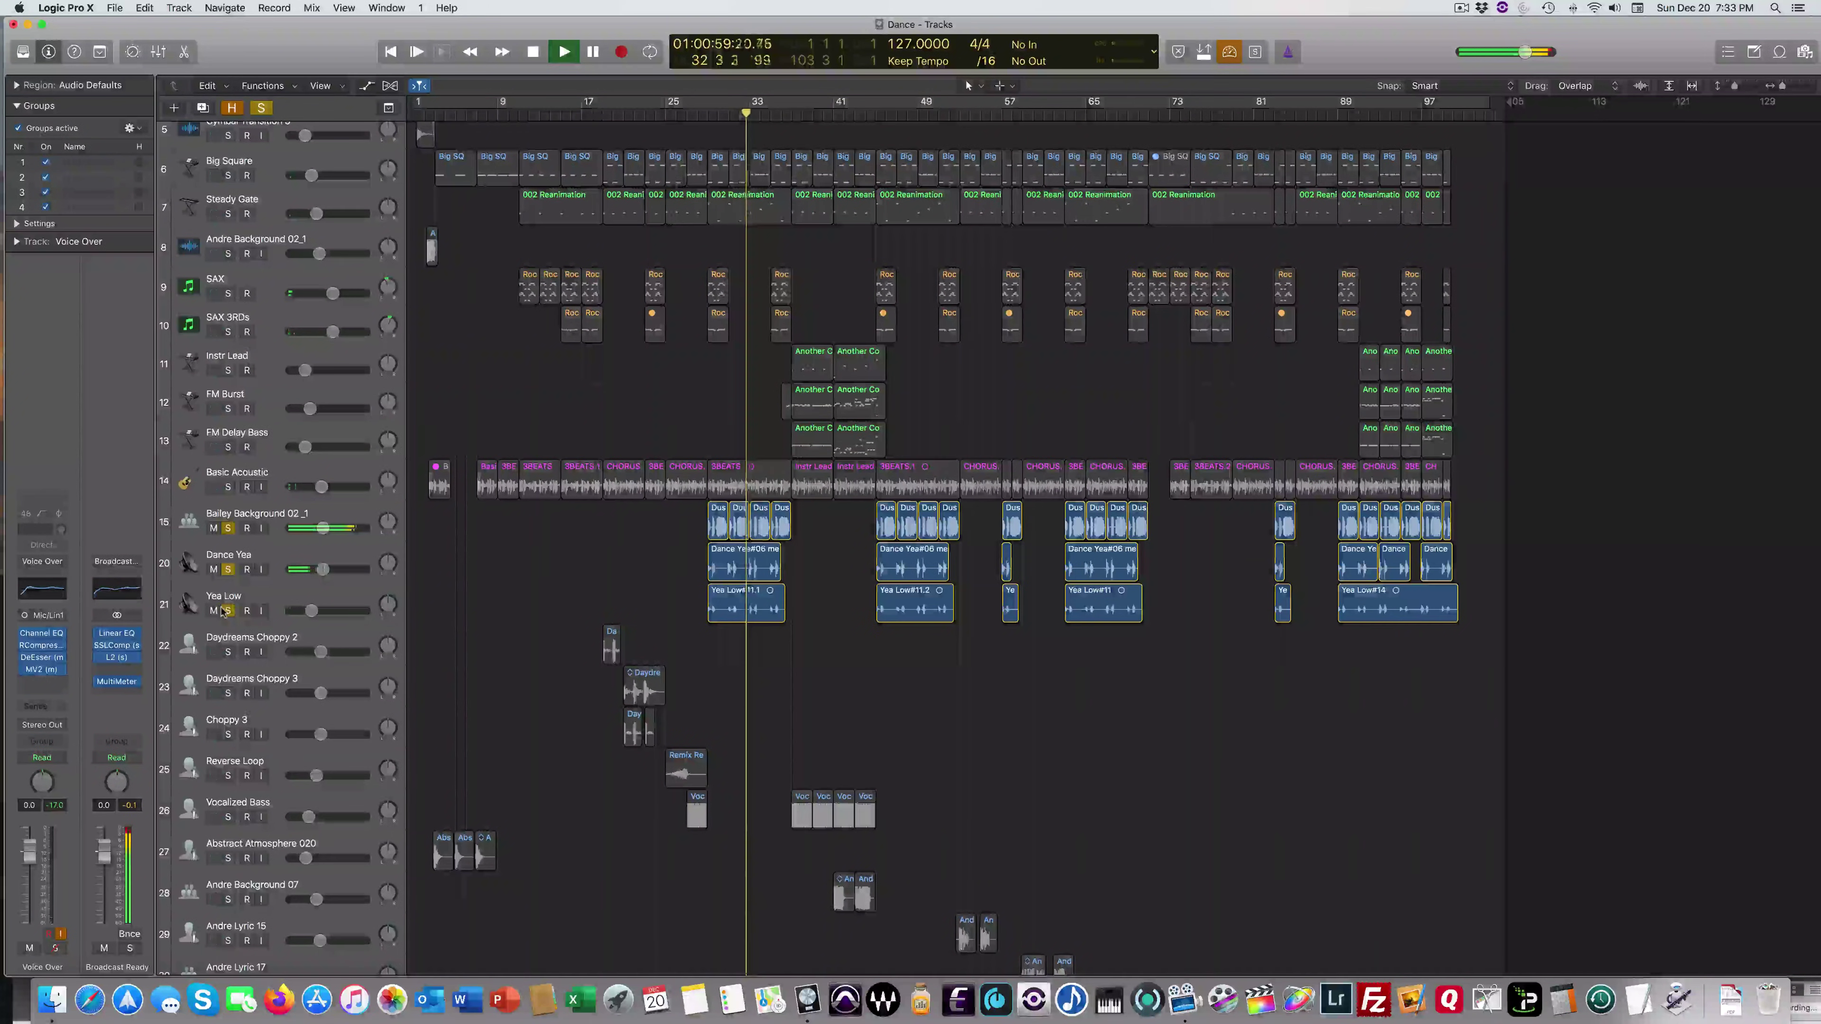
- Add SAX and SAX 3RDs to the vocal solo, and release the three vocal tracks to hear the saxes alone
scroll(230, 362, "up", 2)
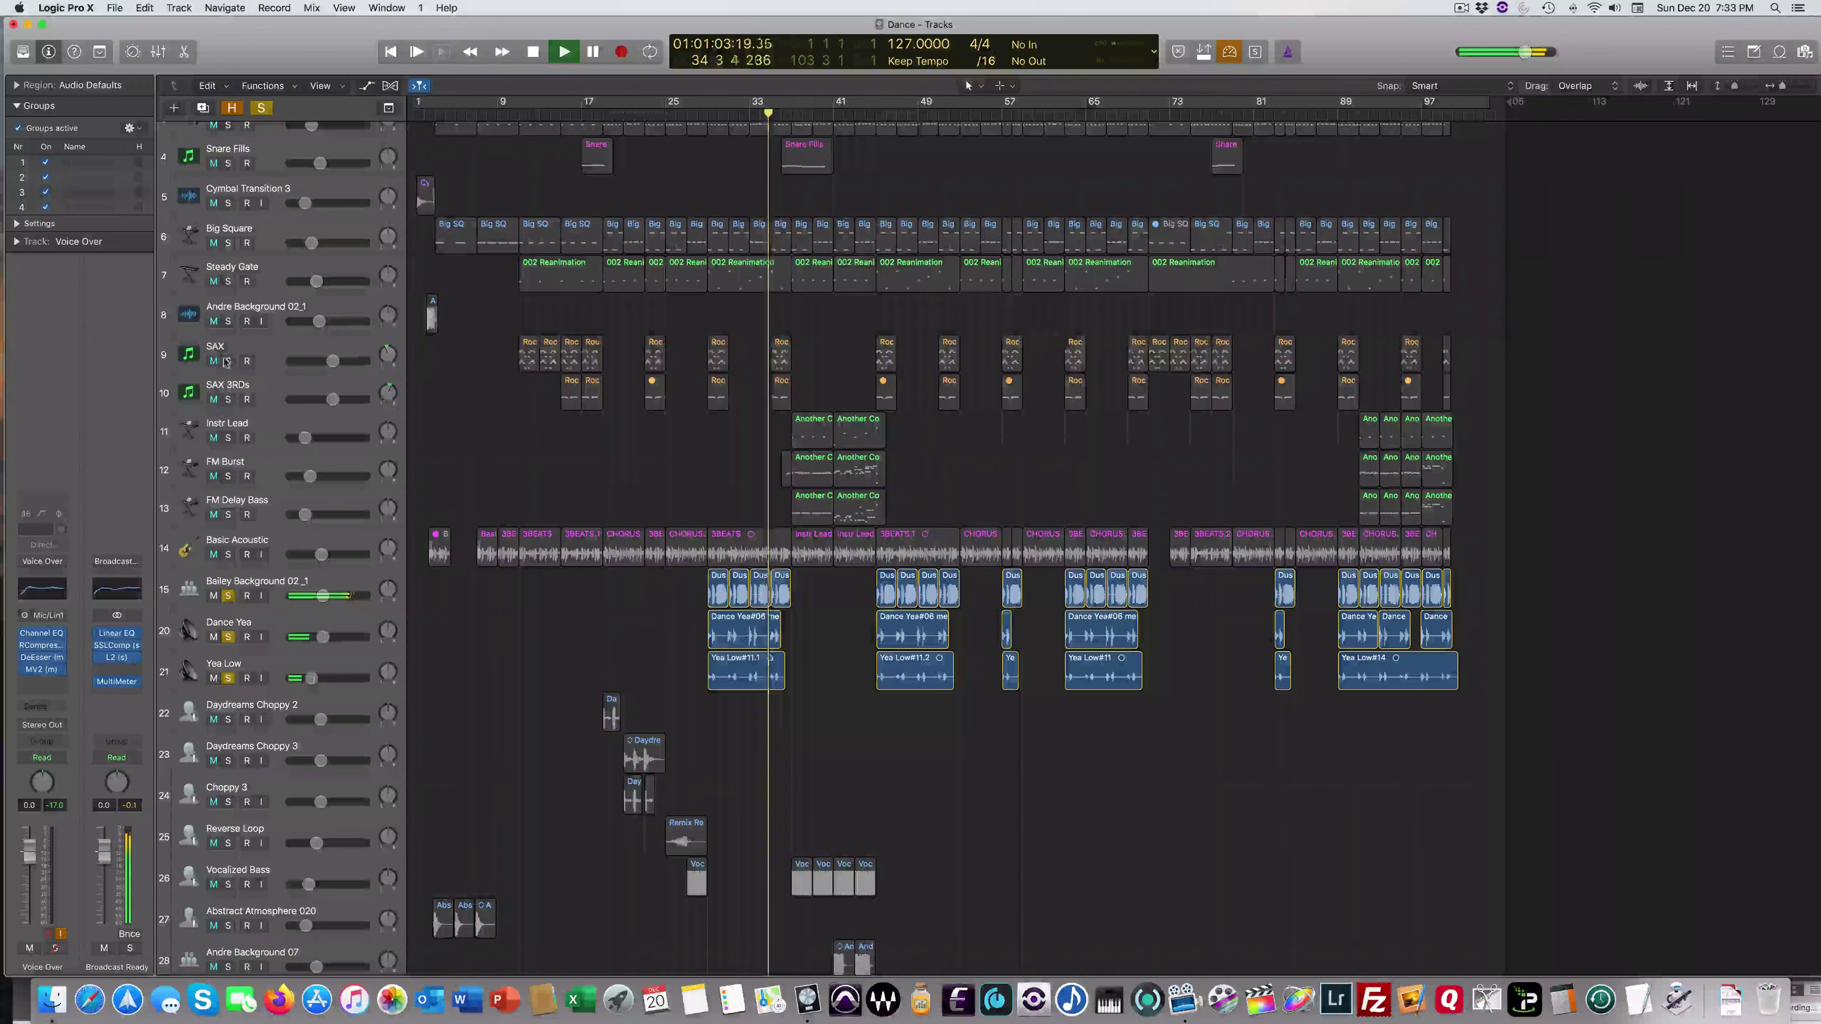
left_click(228, 361)
left_click(228, 400)
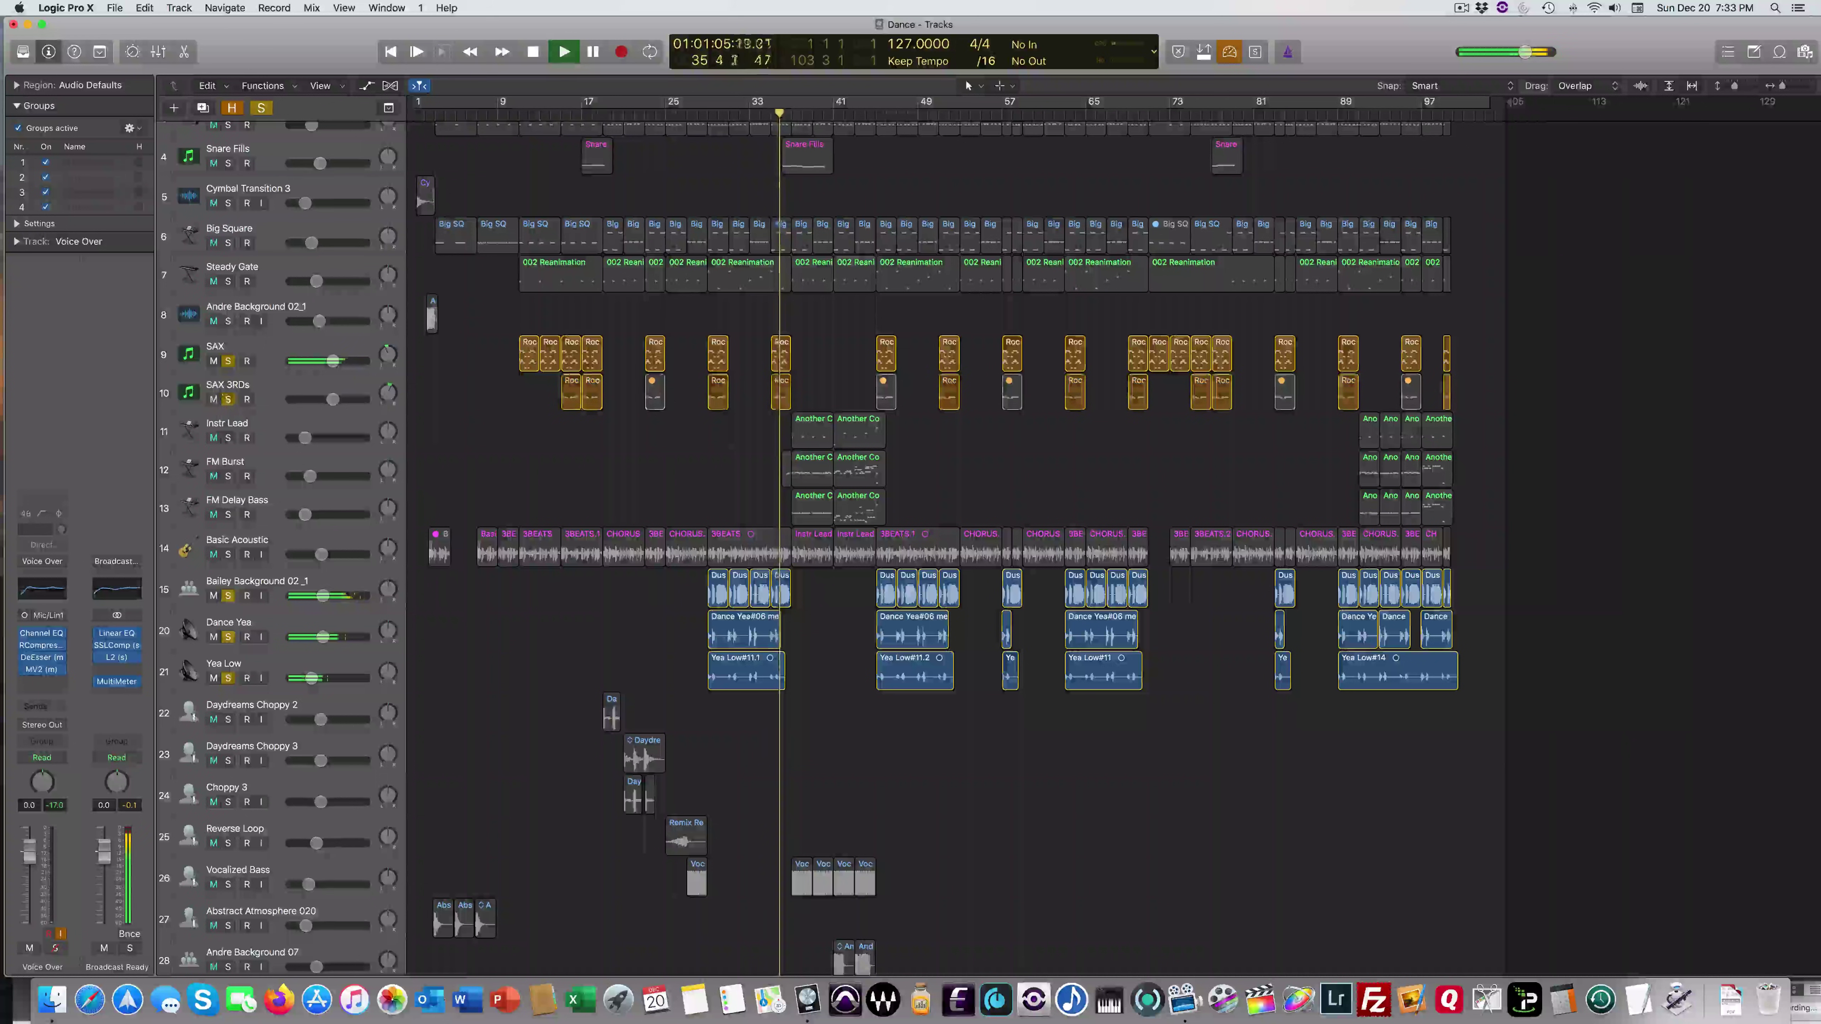
left_click_drag(228, 595, 224, 672)
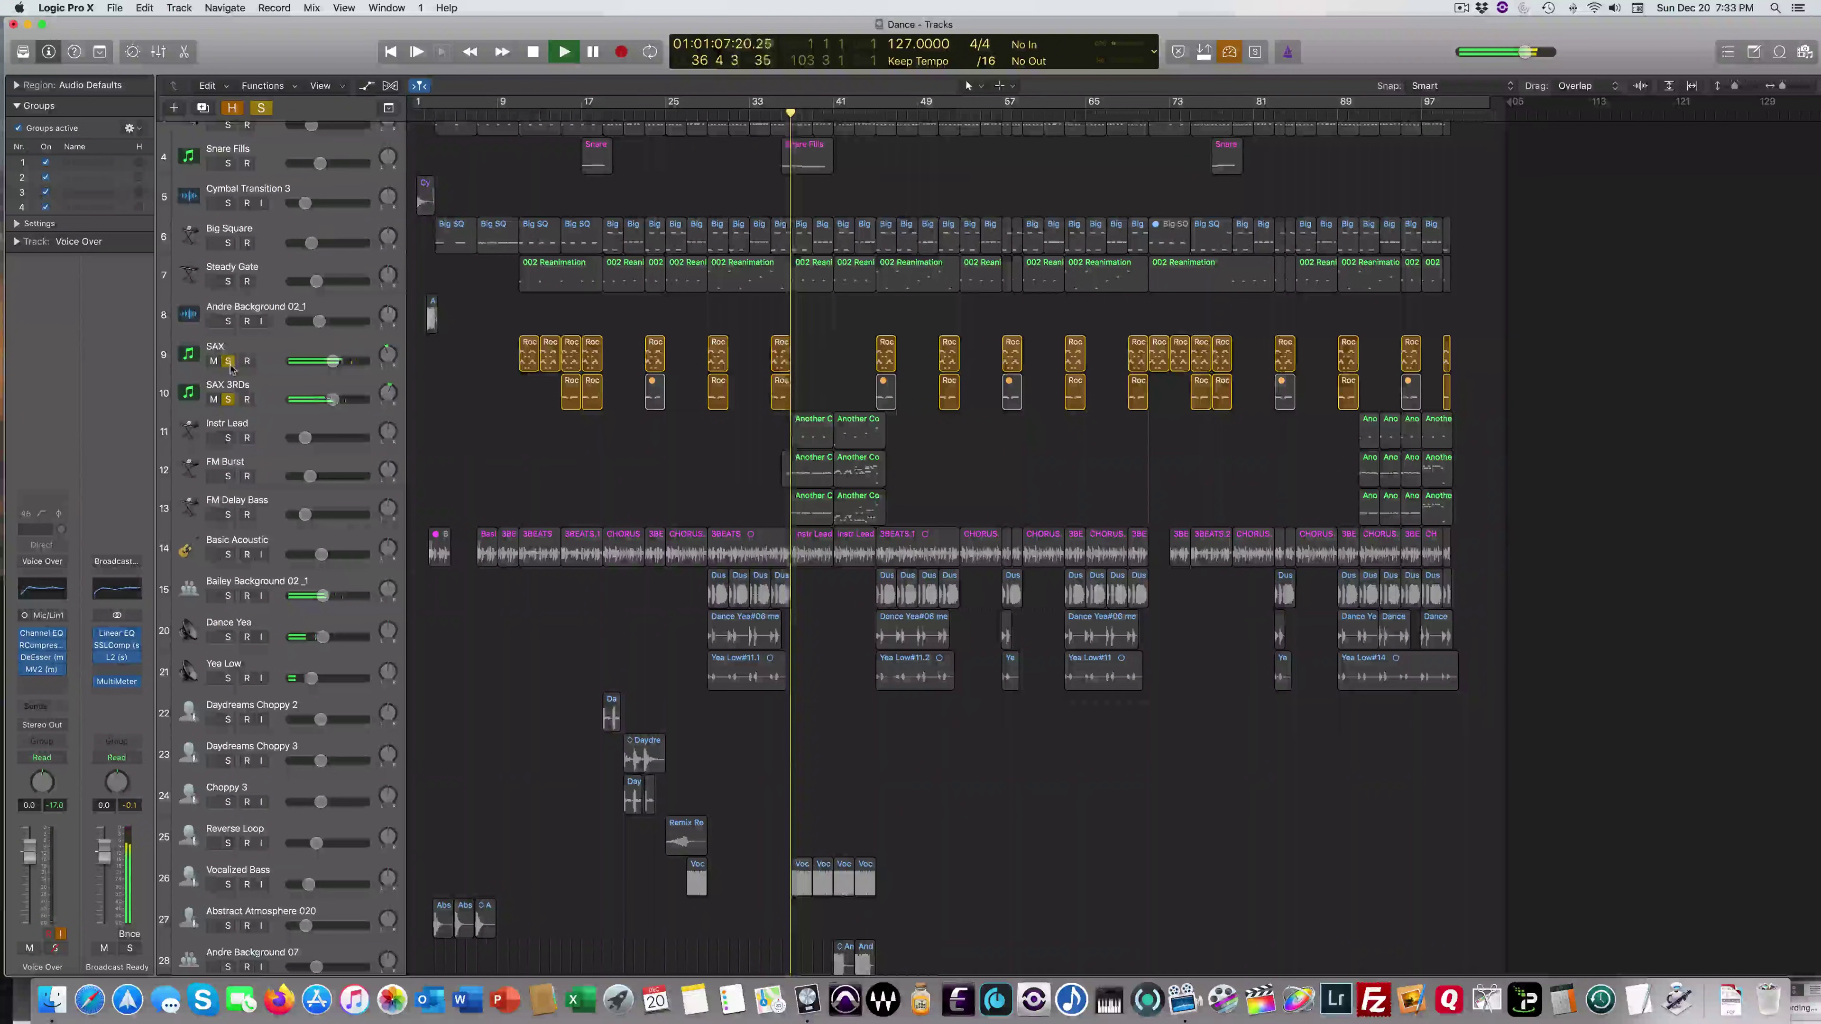
- Audition the instrumental lead section with Instr Lead, FM Burst, FM Delay Bass and Basic Acoustic in solo, and release their solos
left_click(227, 476)
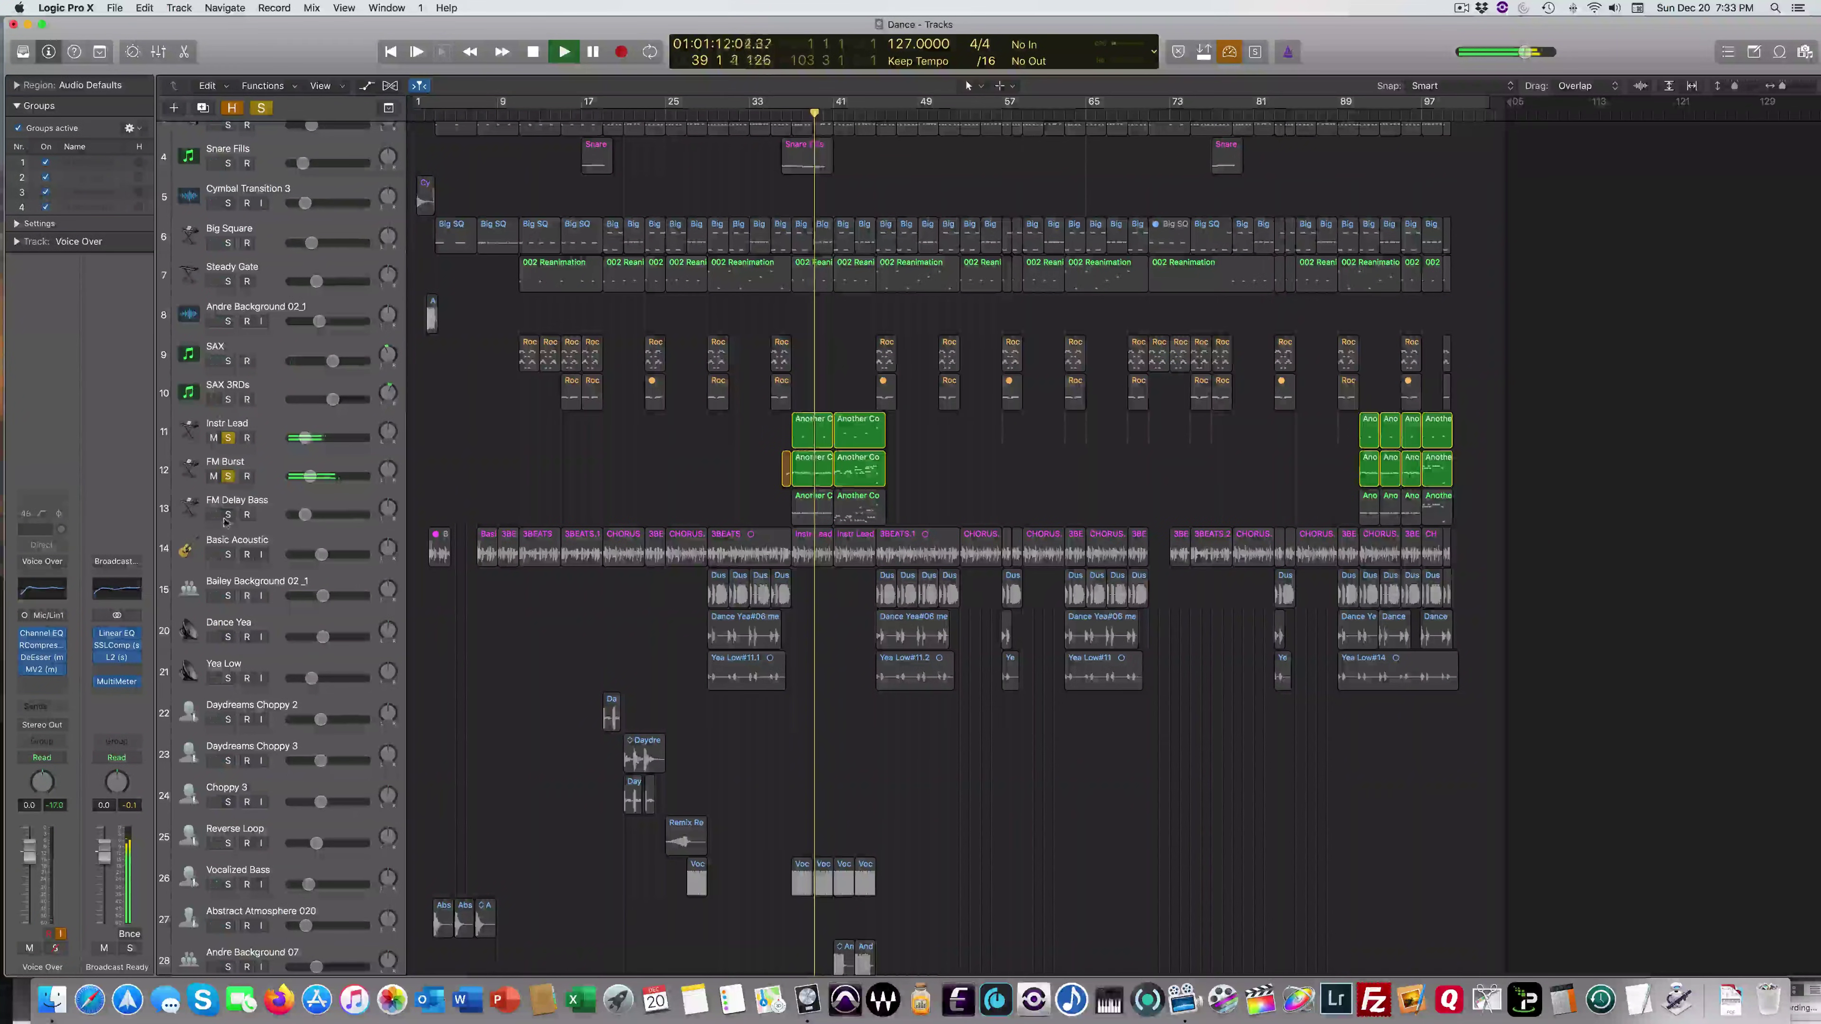
left_click(227, 555)
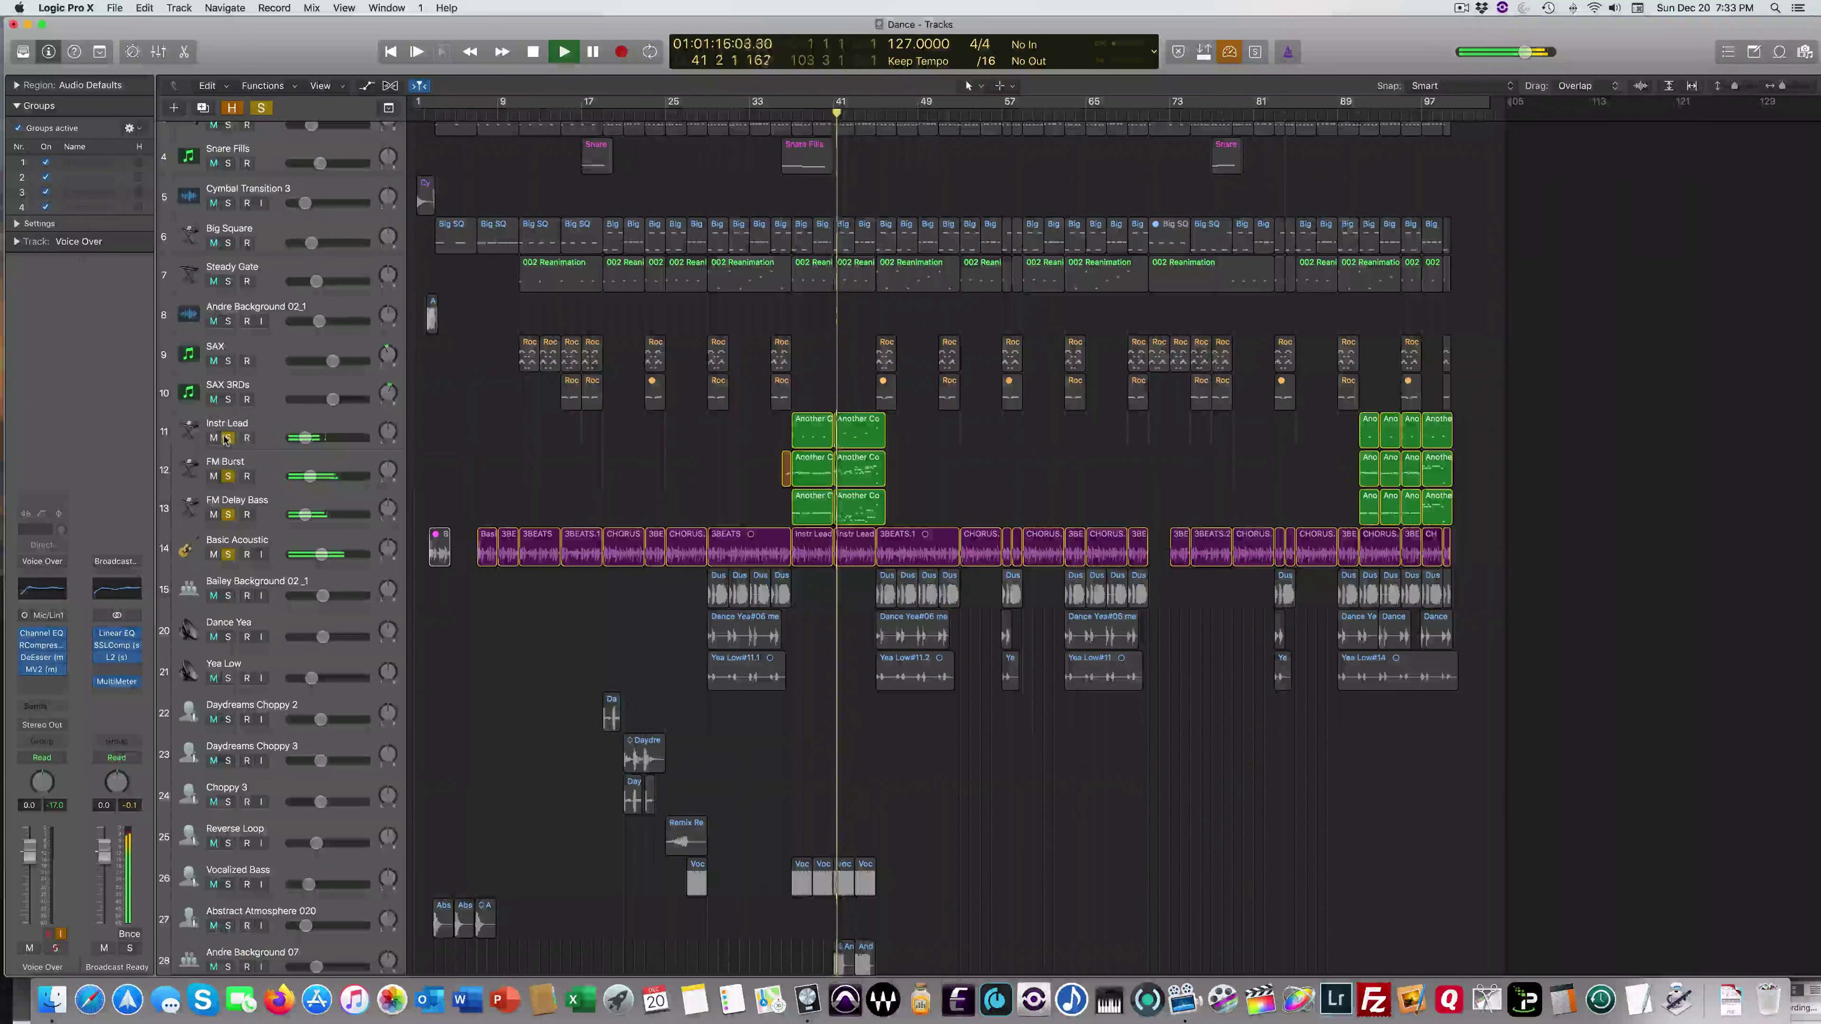
left_click_drag(226, 439, 225, 546)
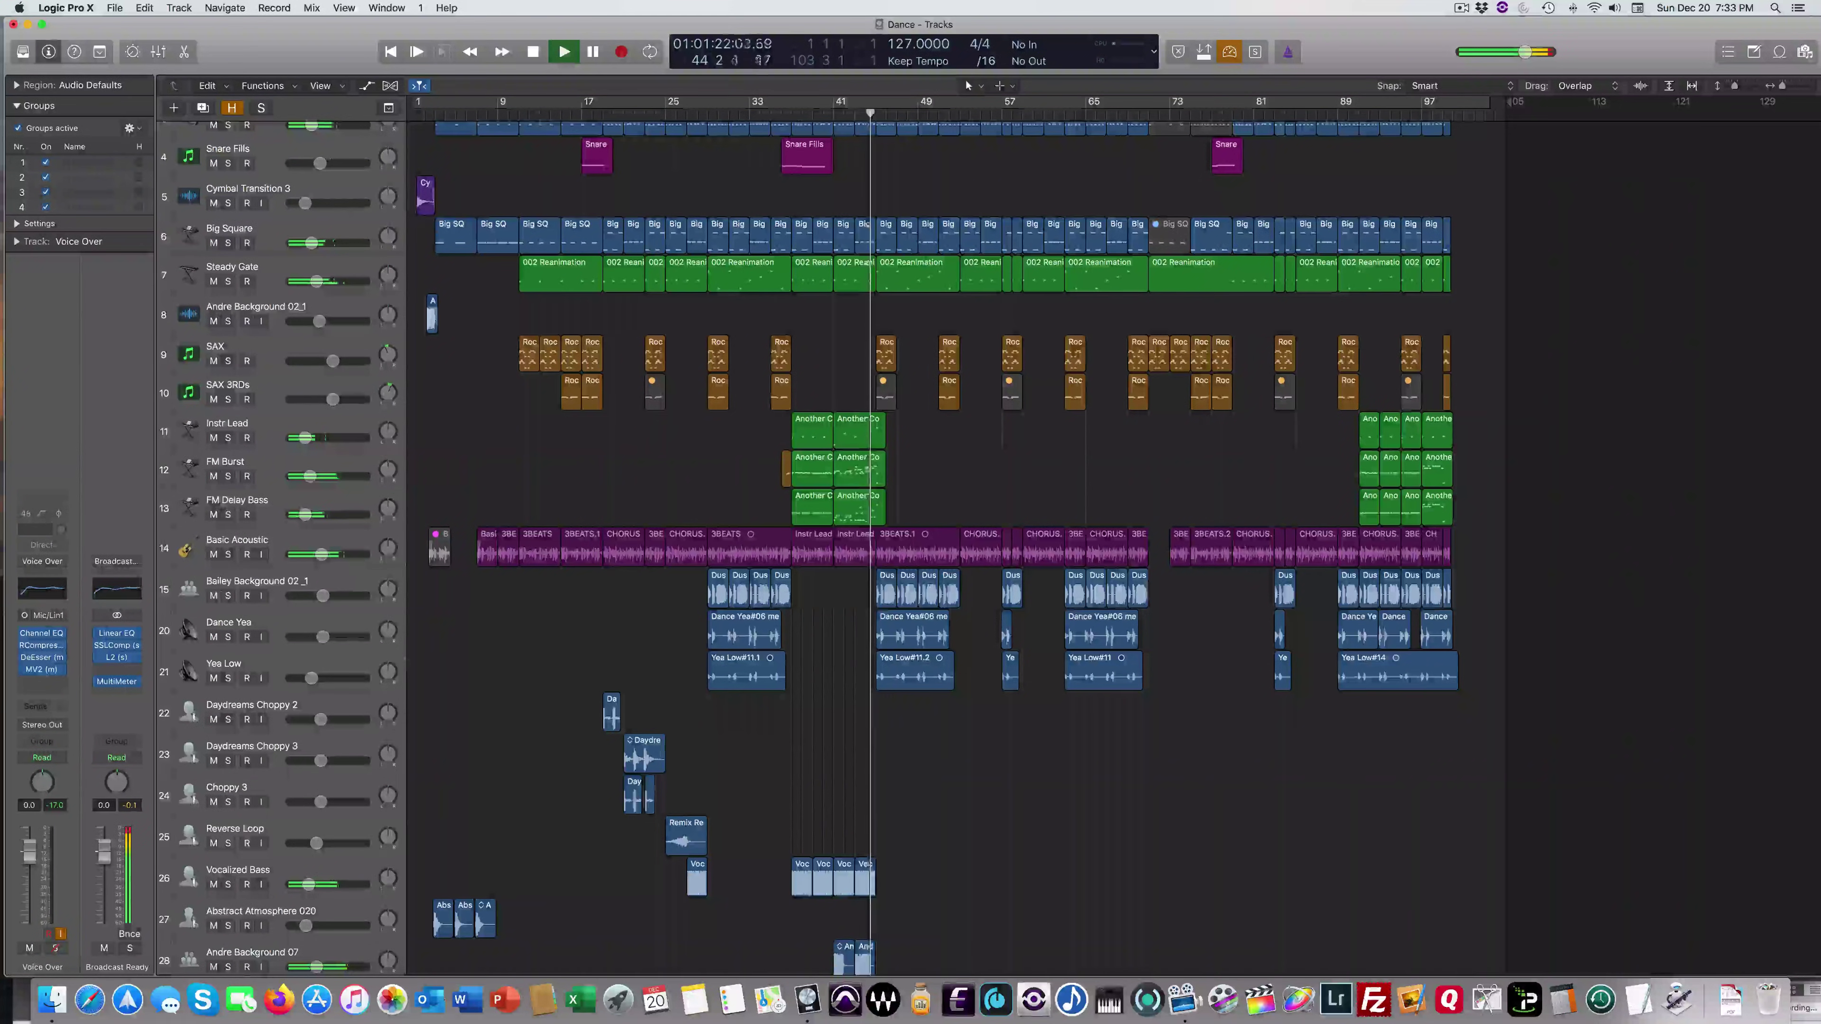
- Listen to Vocalized Bass in solo, add Andre Background 07, and release both solos
scroll(224, 596, "down", 5)
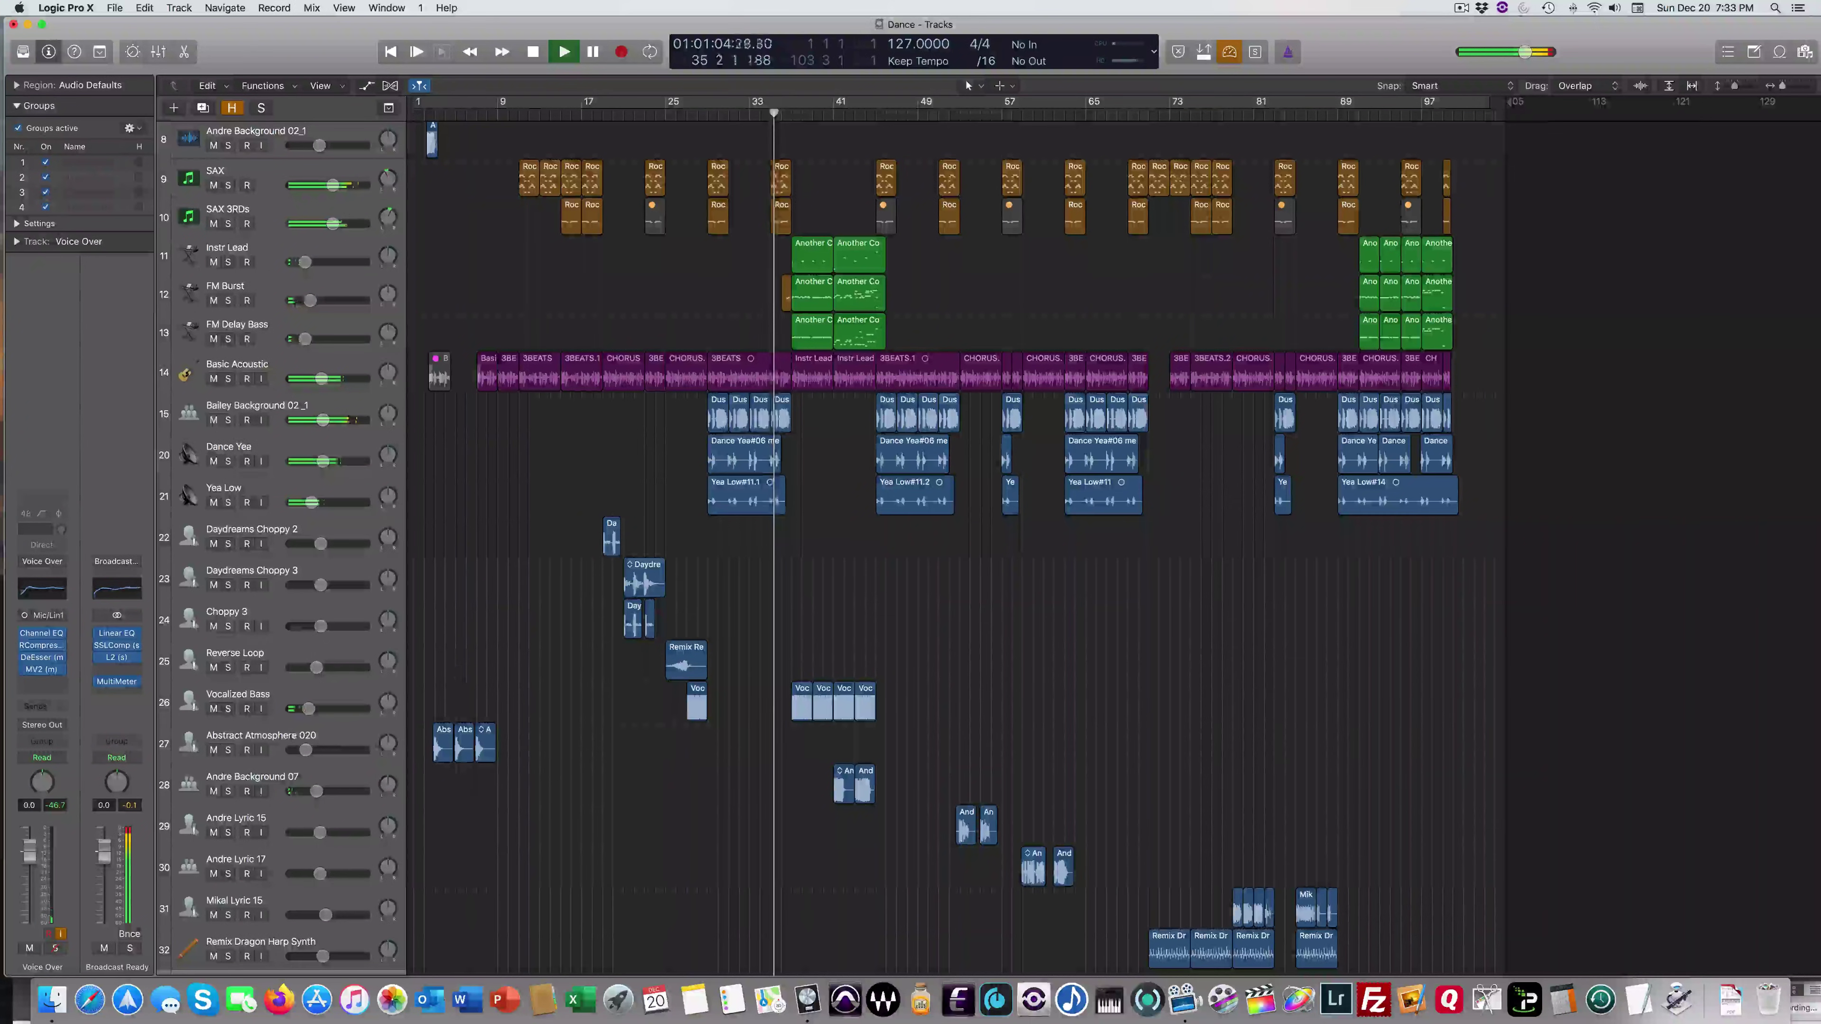
left_click(228, 708)
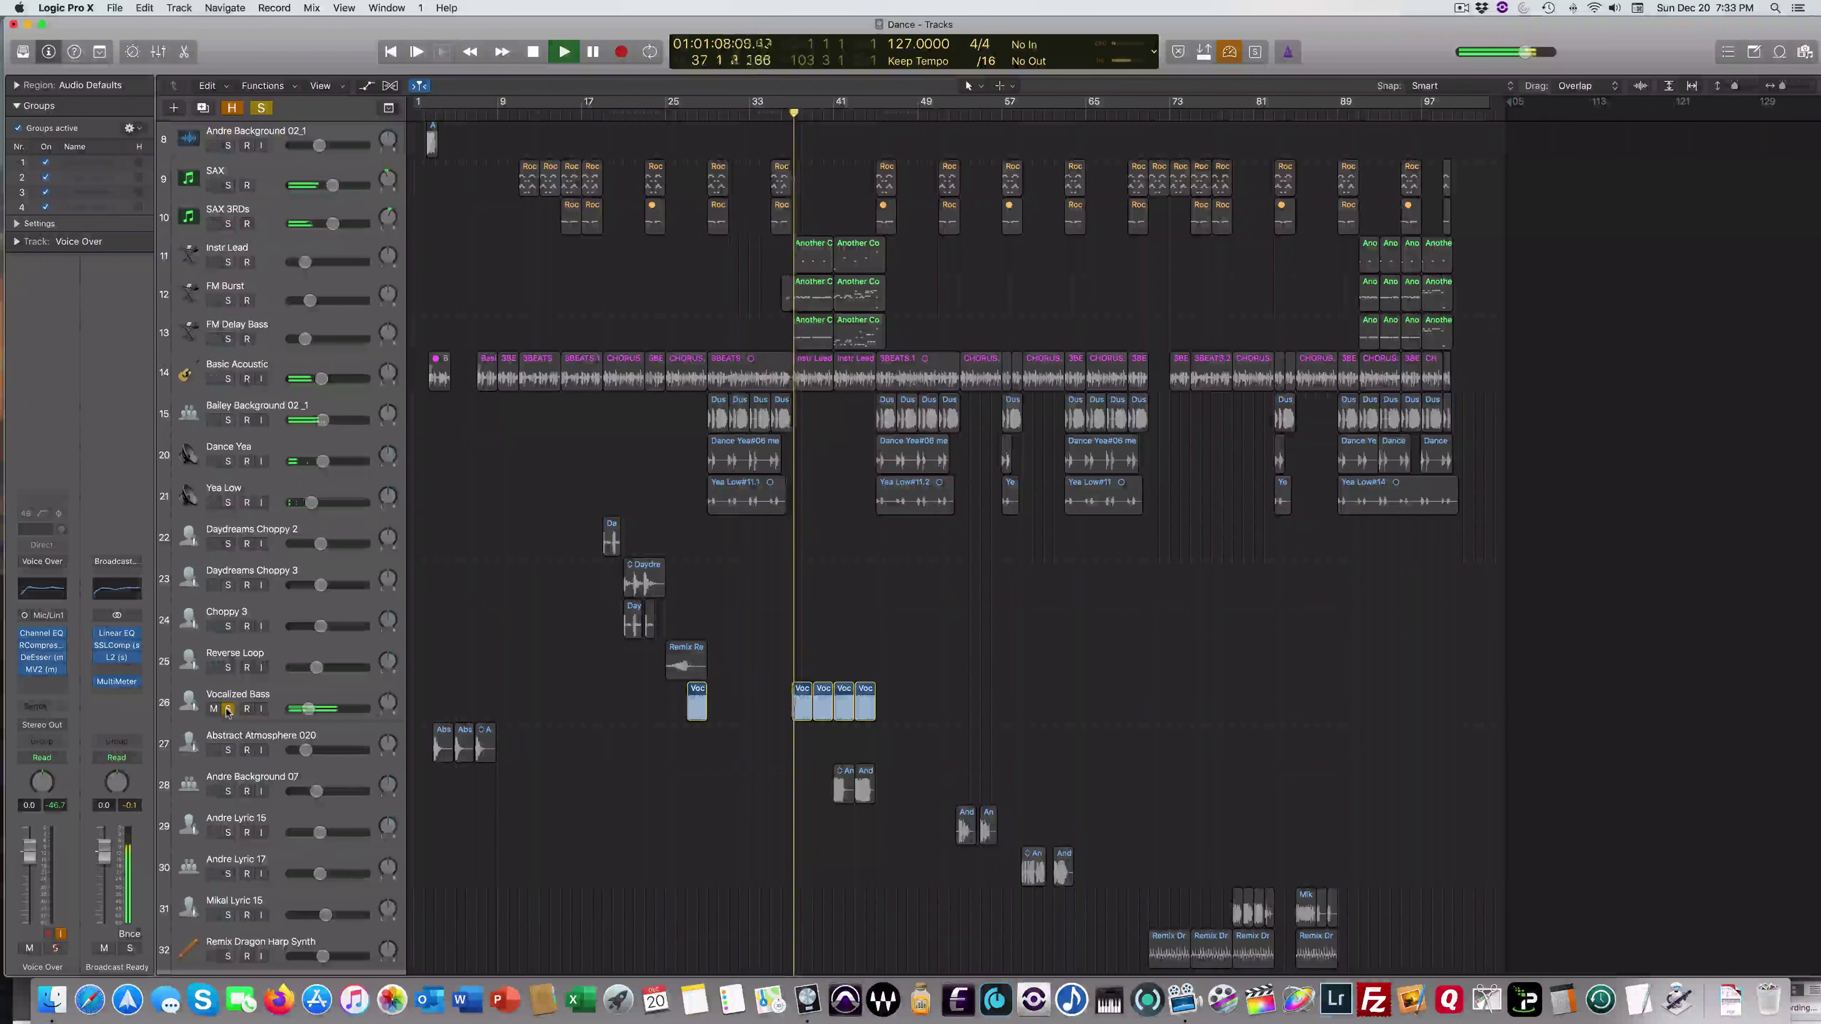
left_click(228, 750)
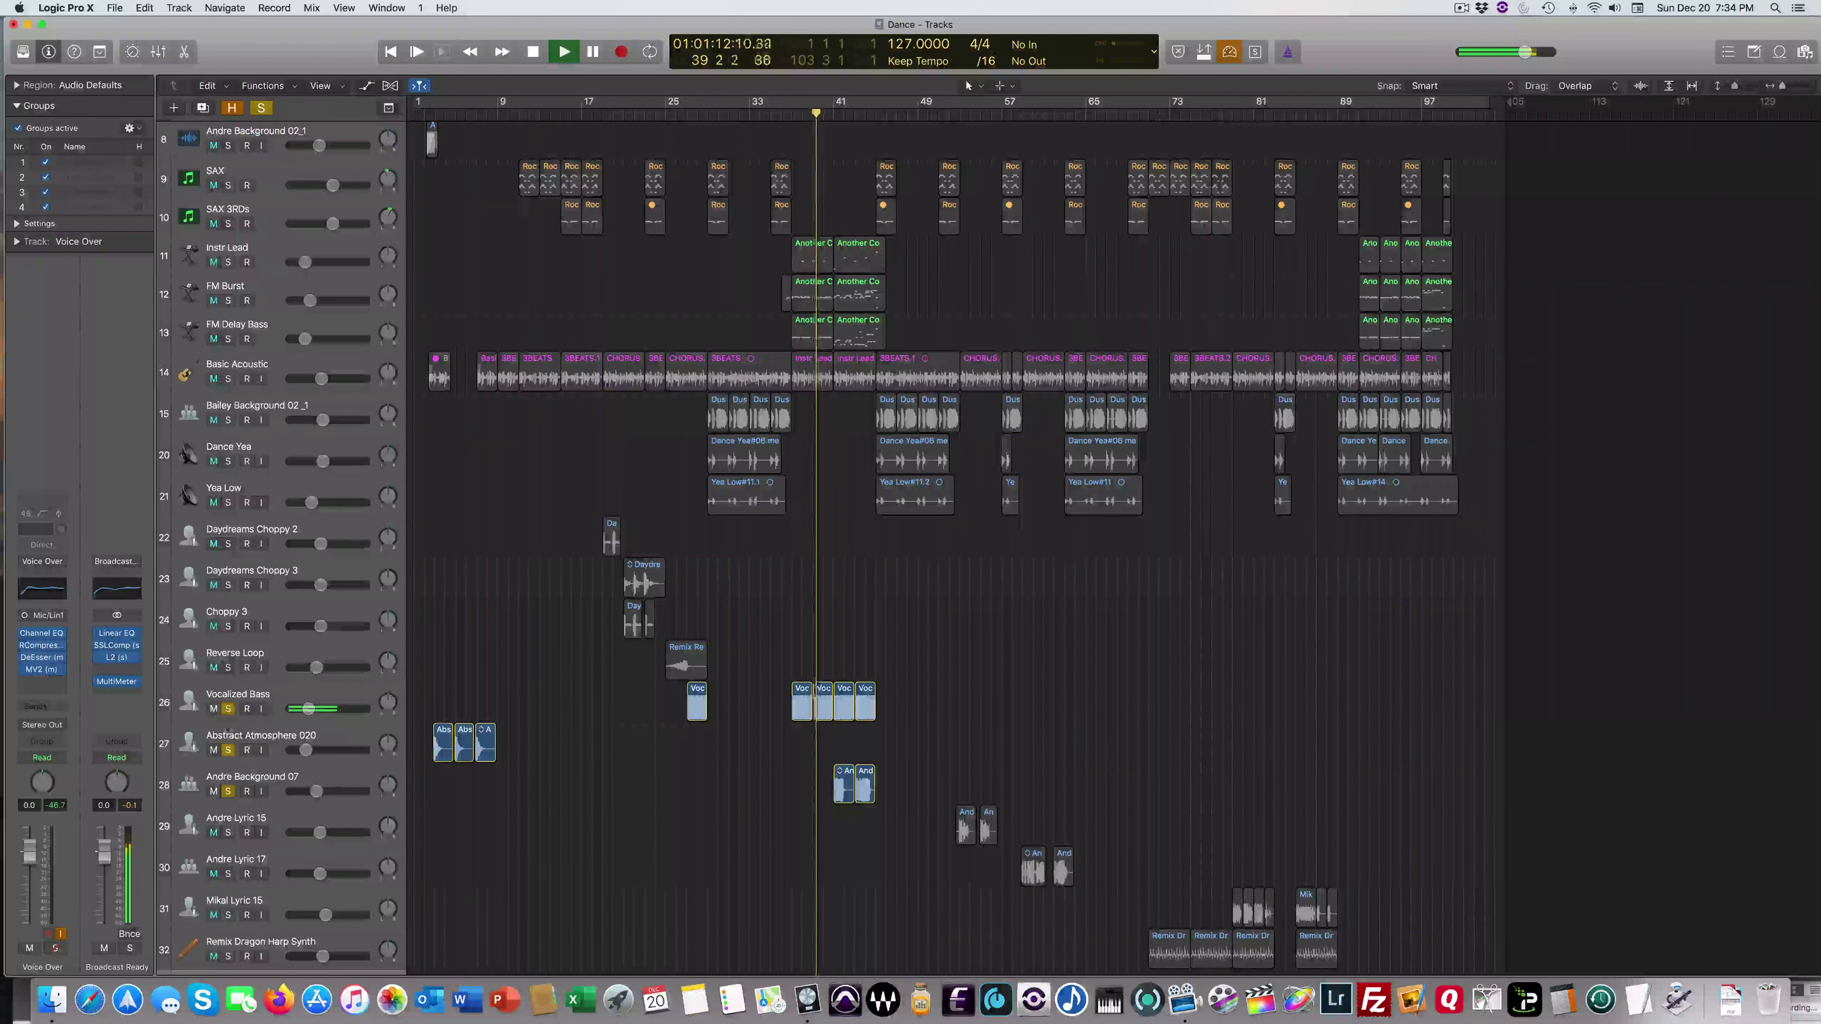
left_click(229, 750)
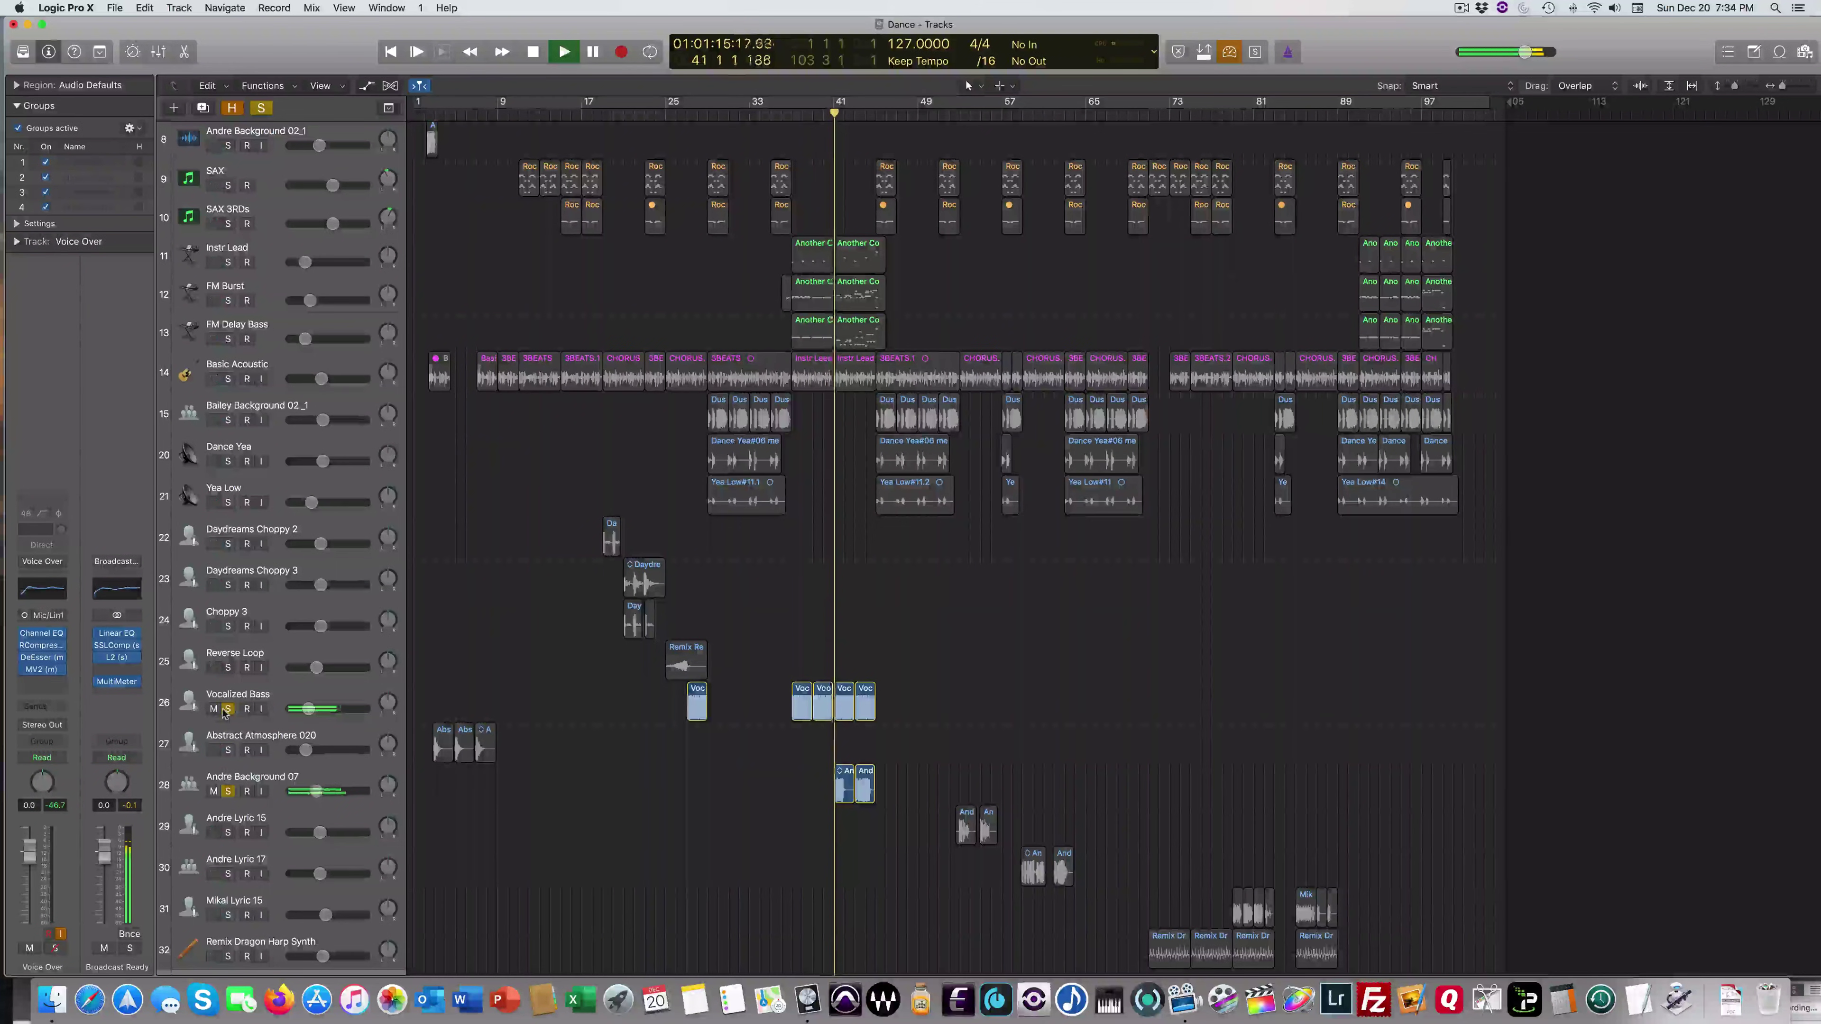
left_click(227, 709)
left_click(228, 791)
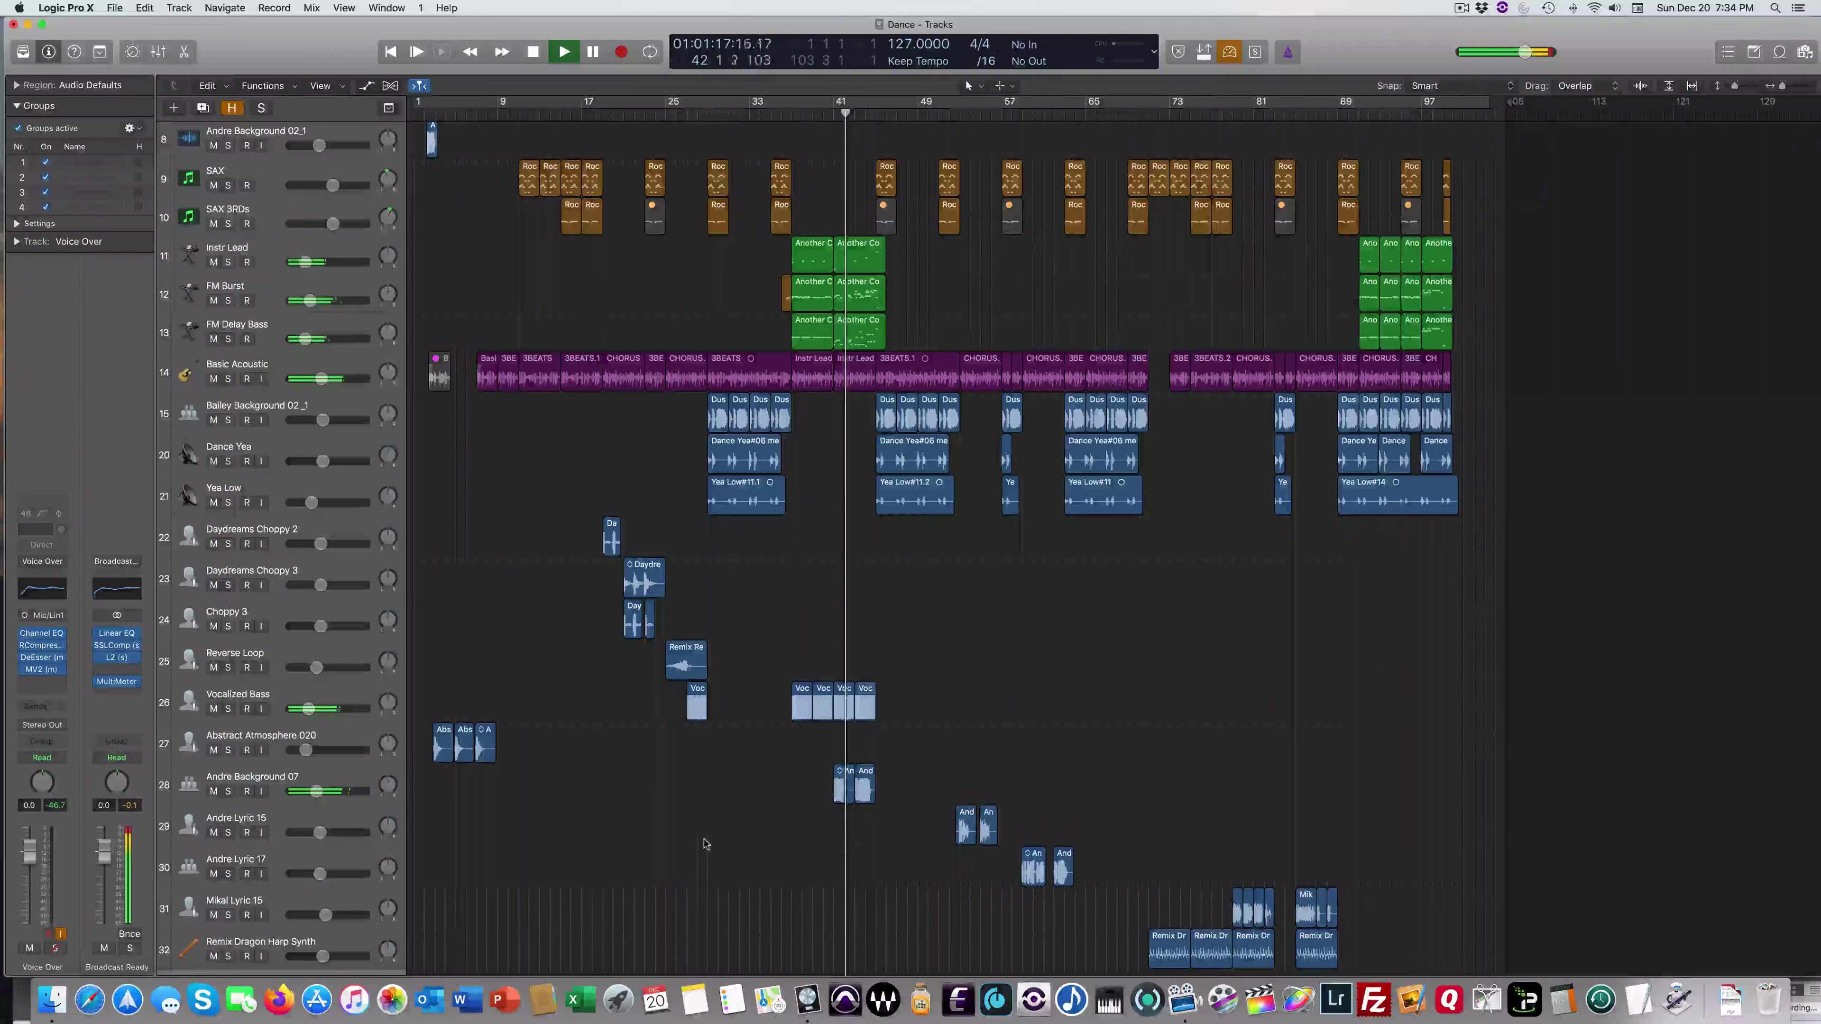
- Toggle Andre Background 07's solo on and off, listen to Andre Lyric 15 in solo, and release it
scroll(705, 844, "up", 4)
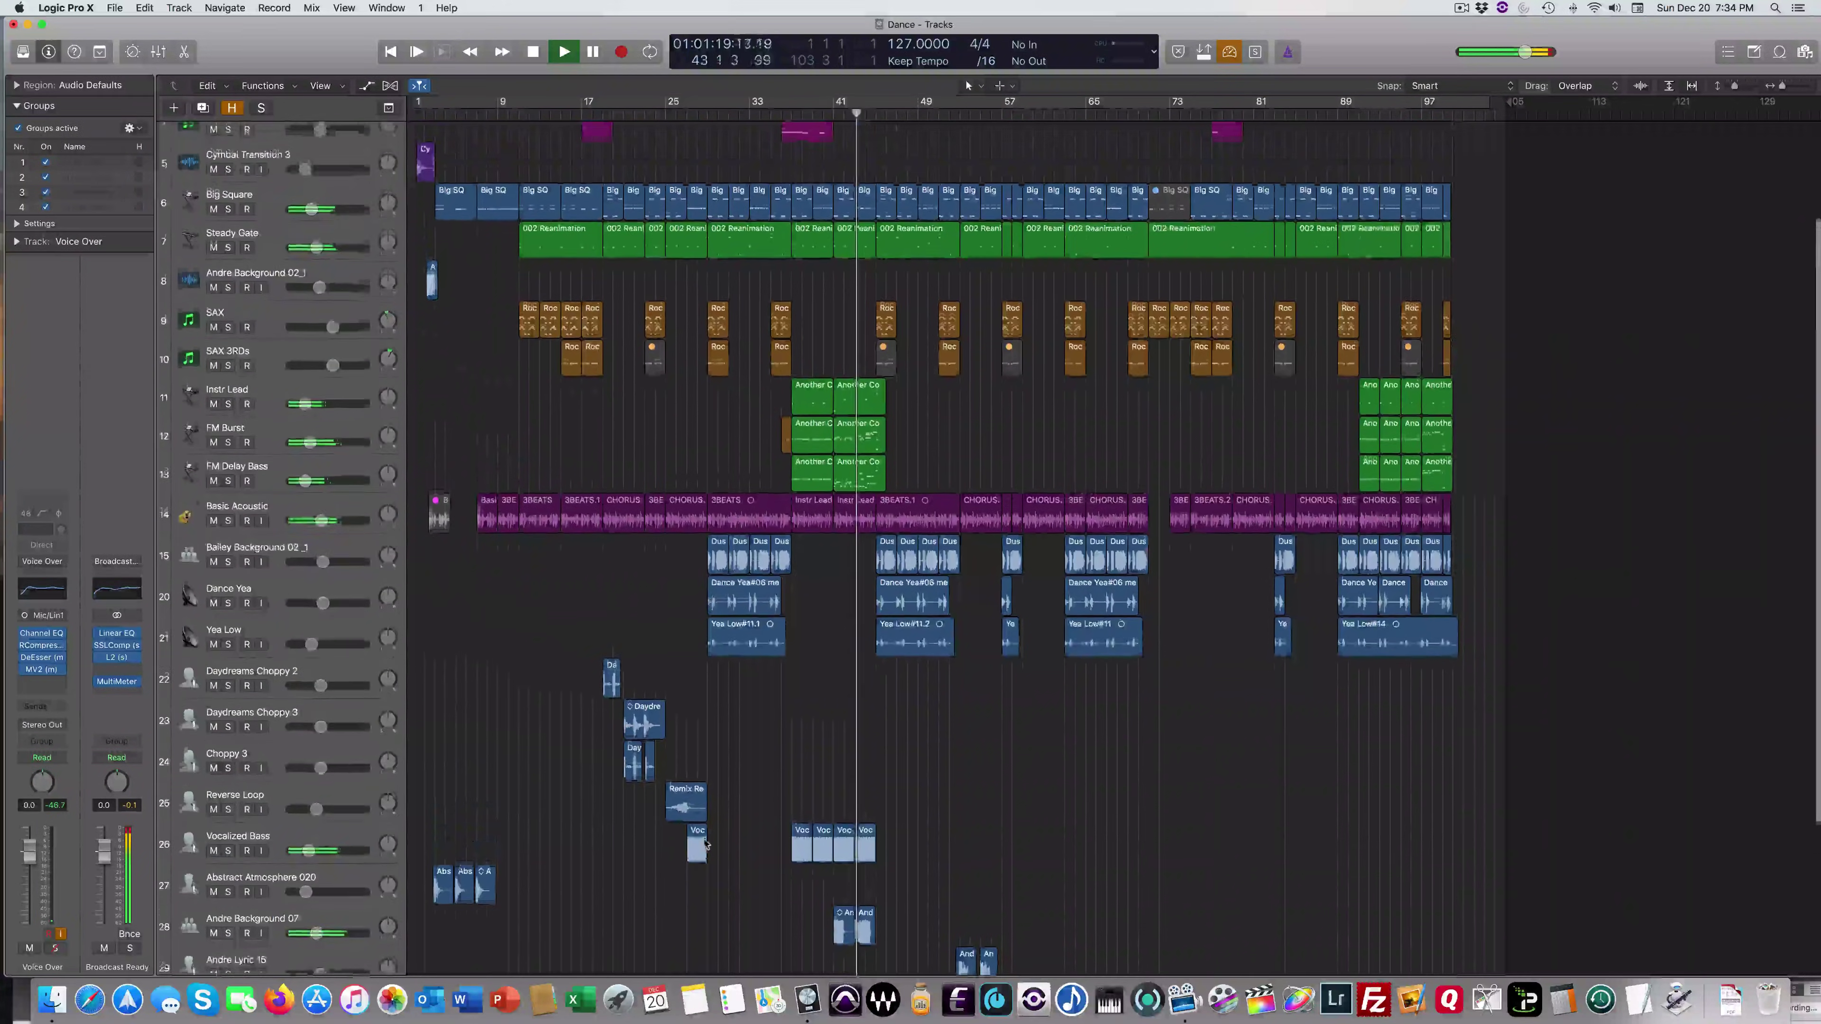
scroll(695, 815, "down", 5)
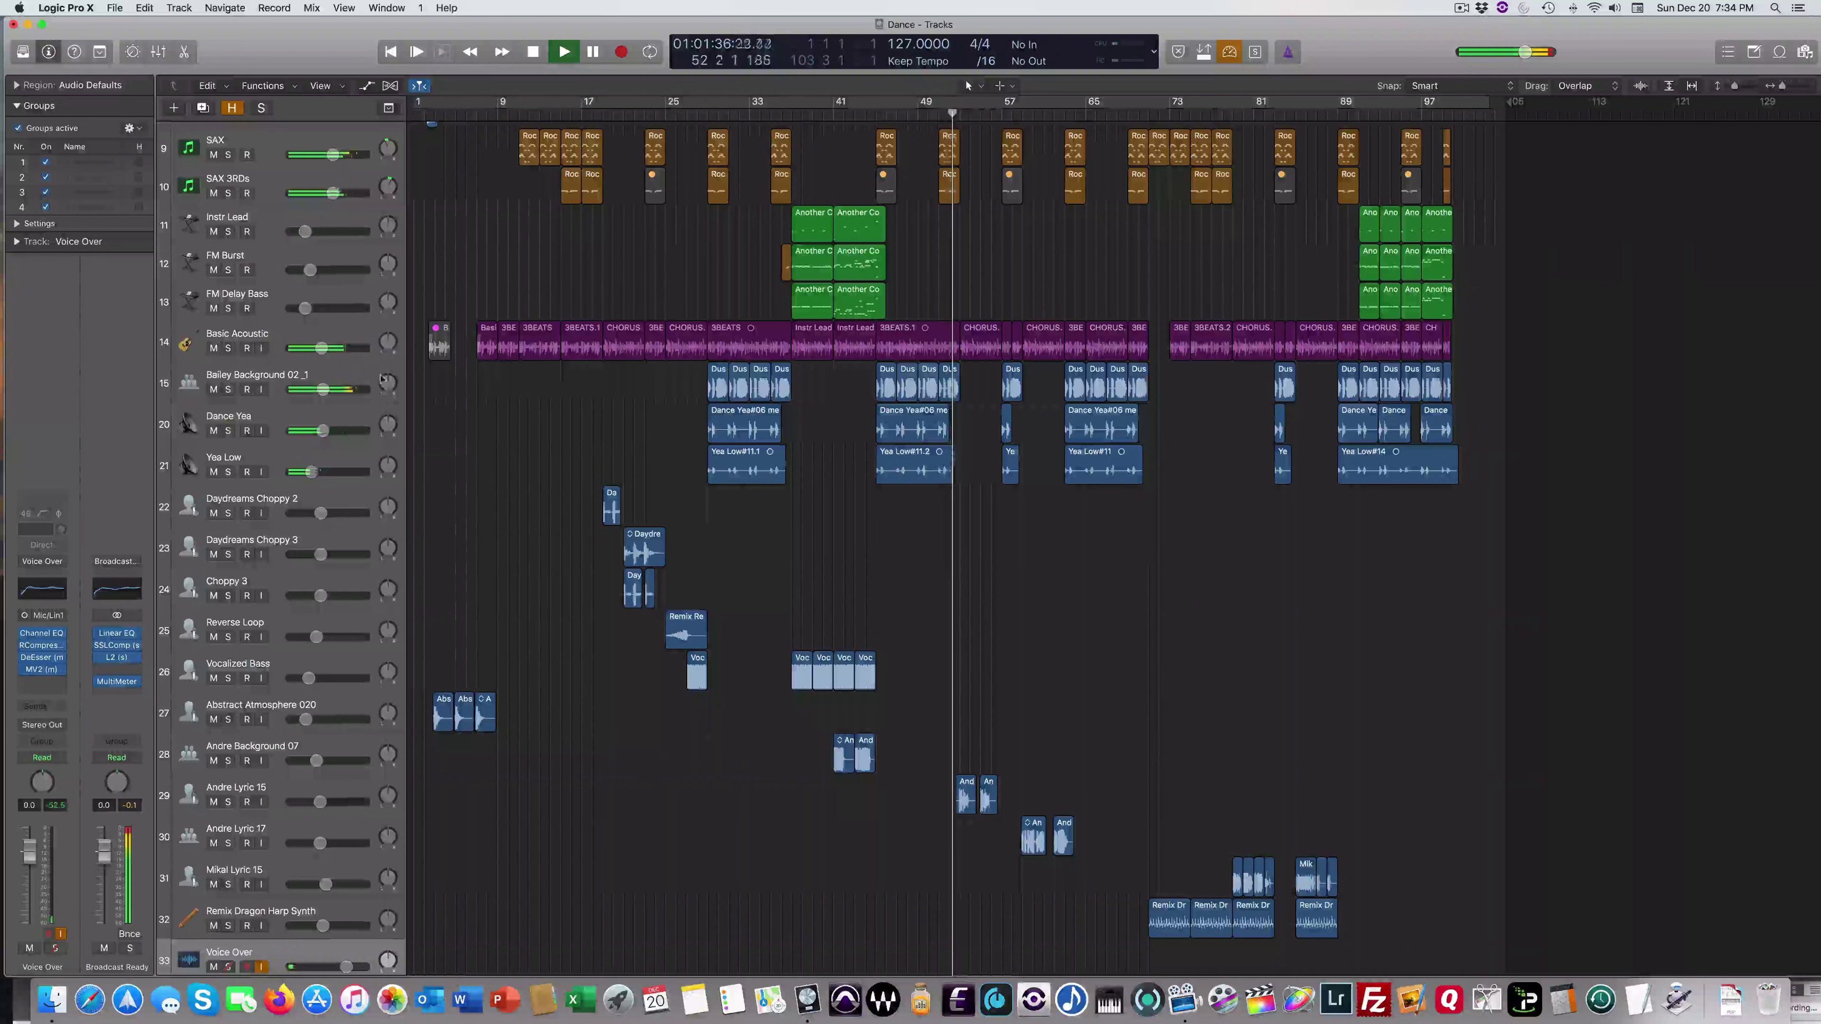
left_click(227, 761)
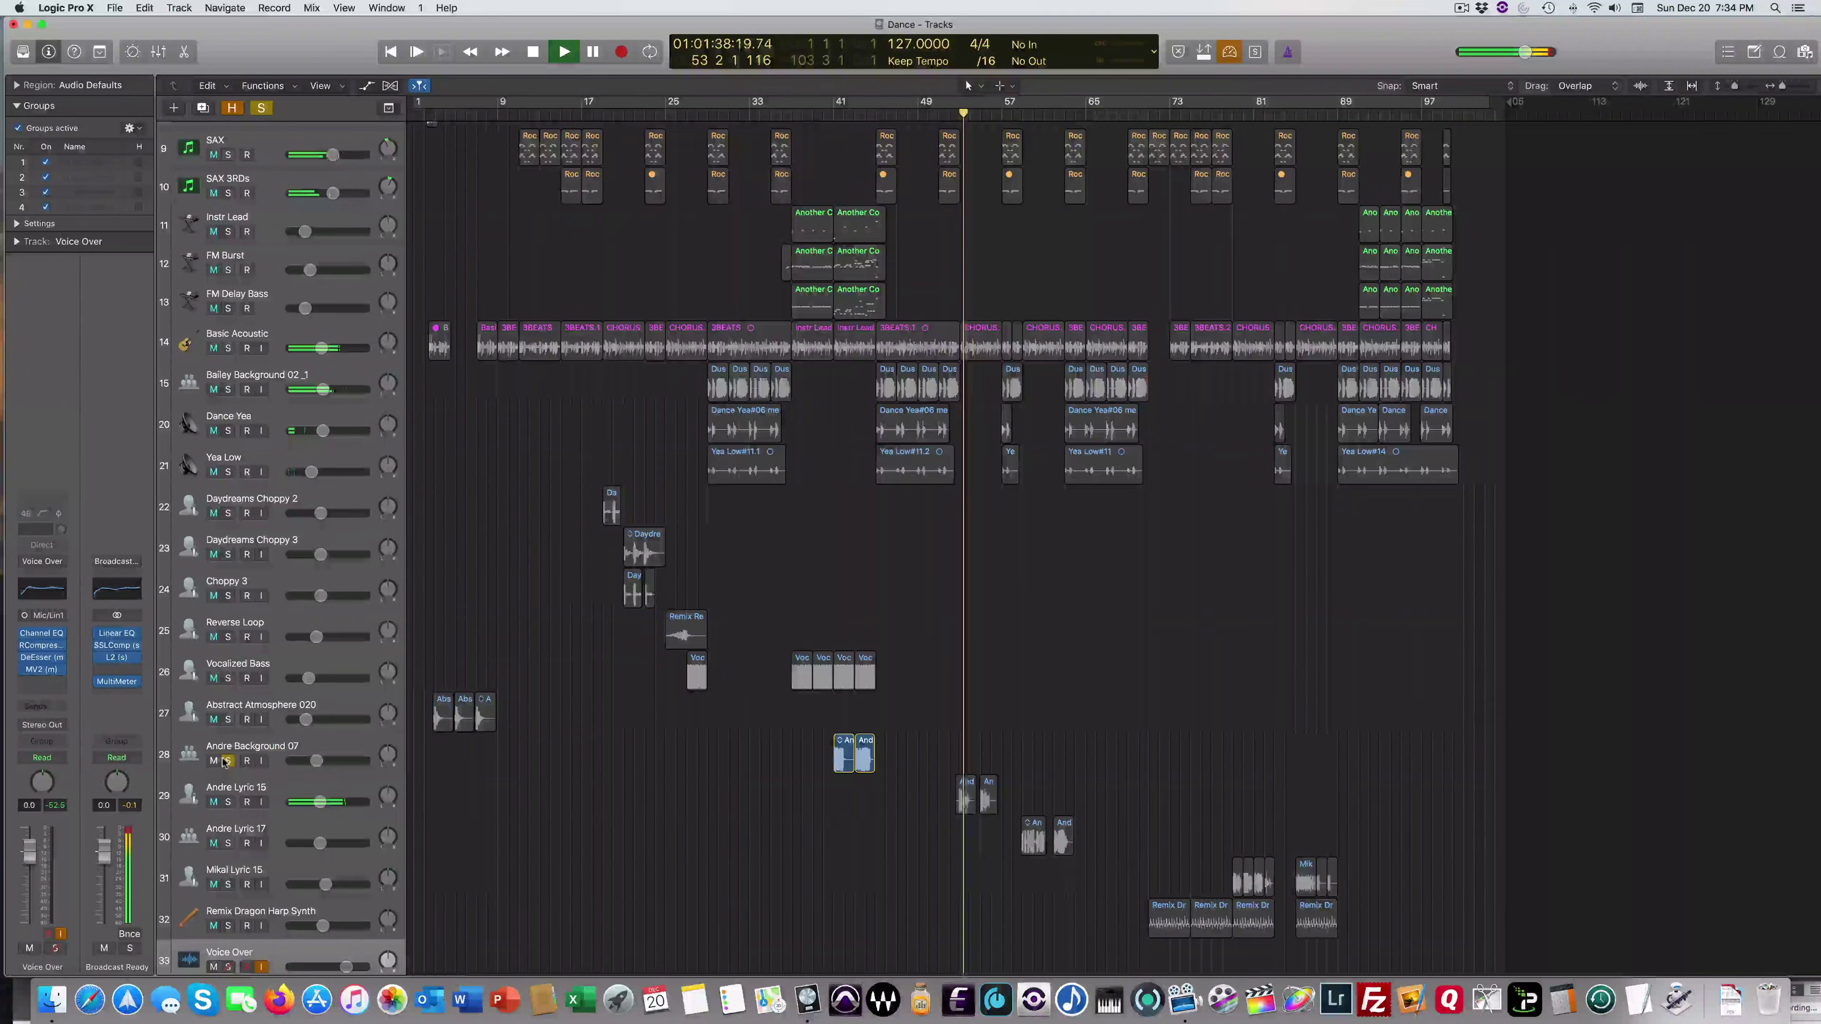
left_click(226, 761)
left_click(227, 802)
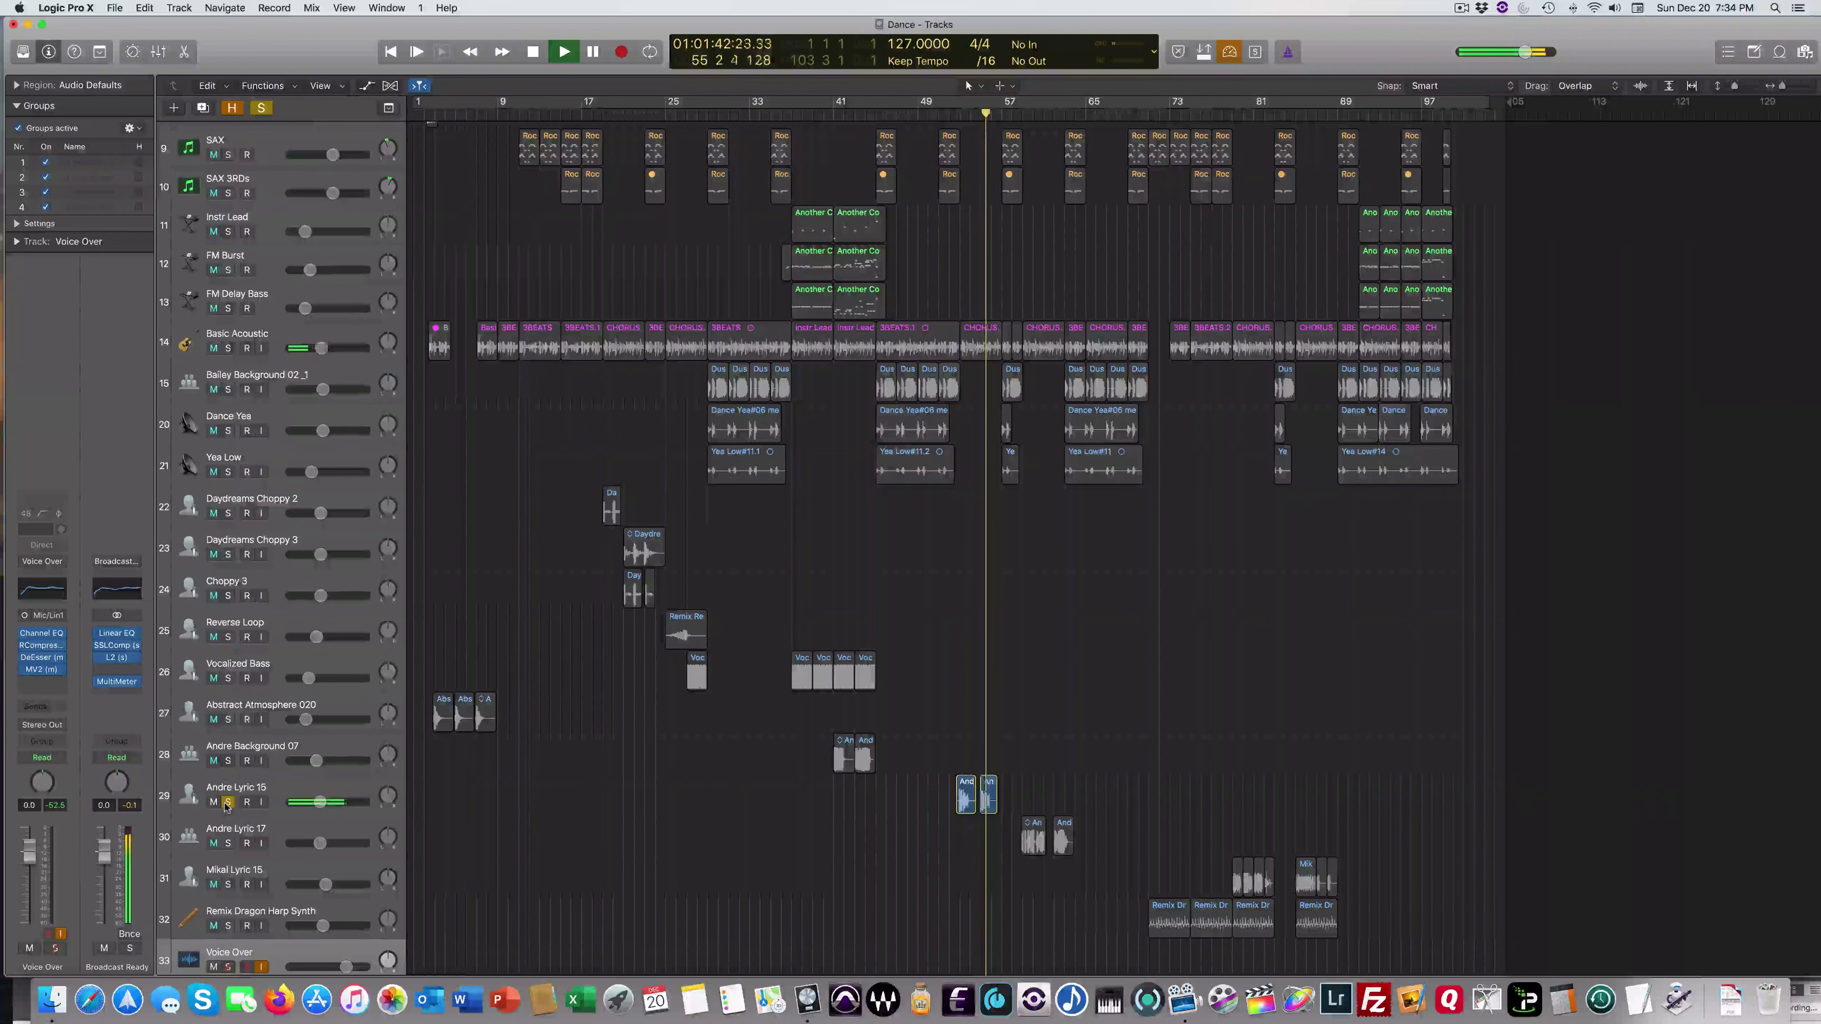
left_click(227, 802)
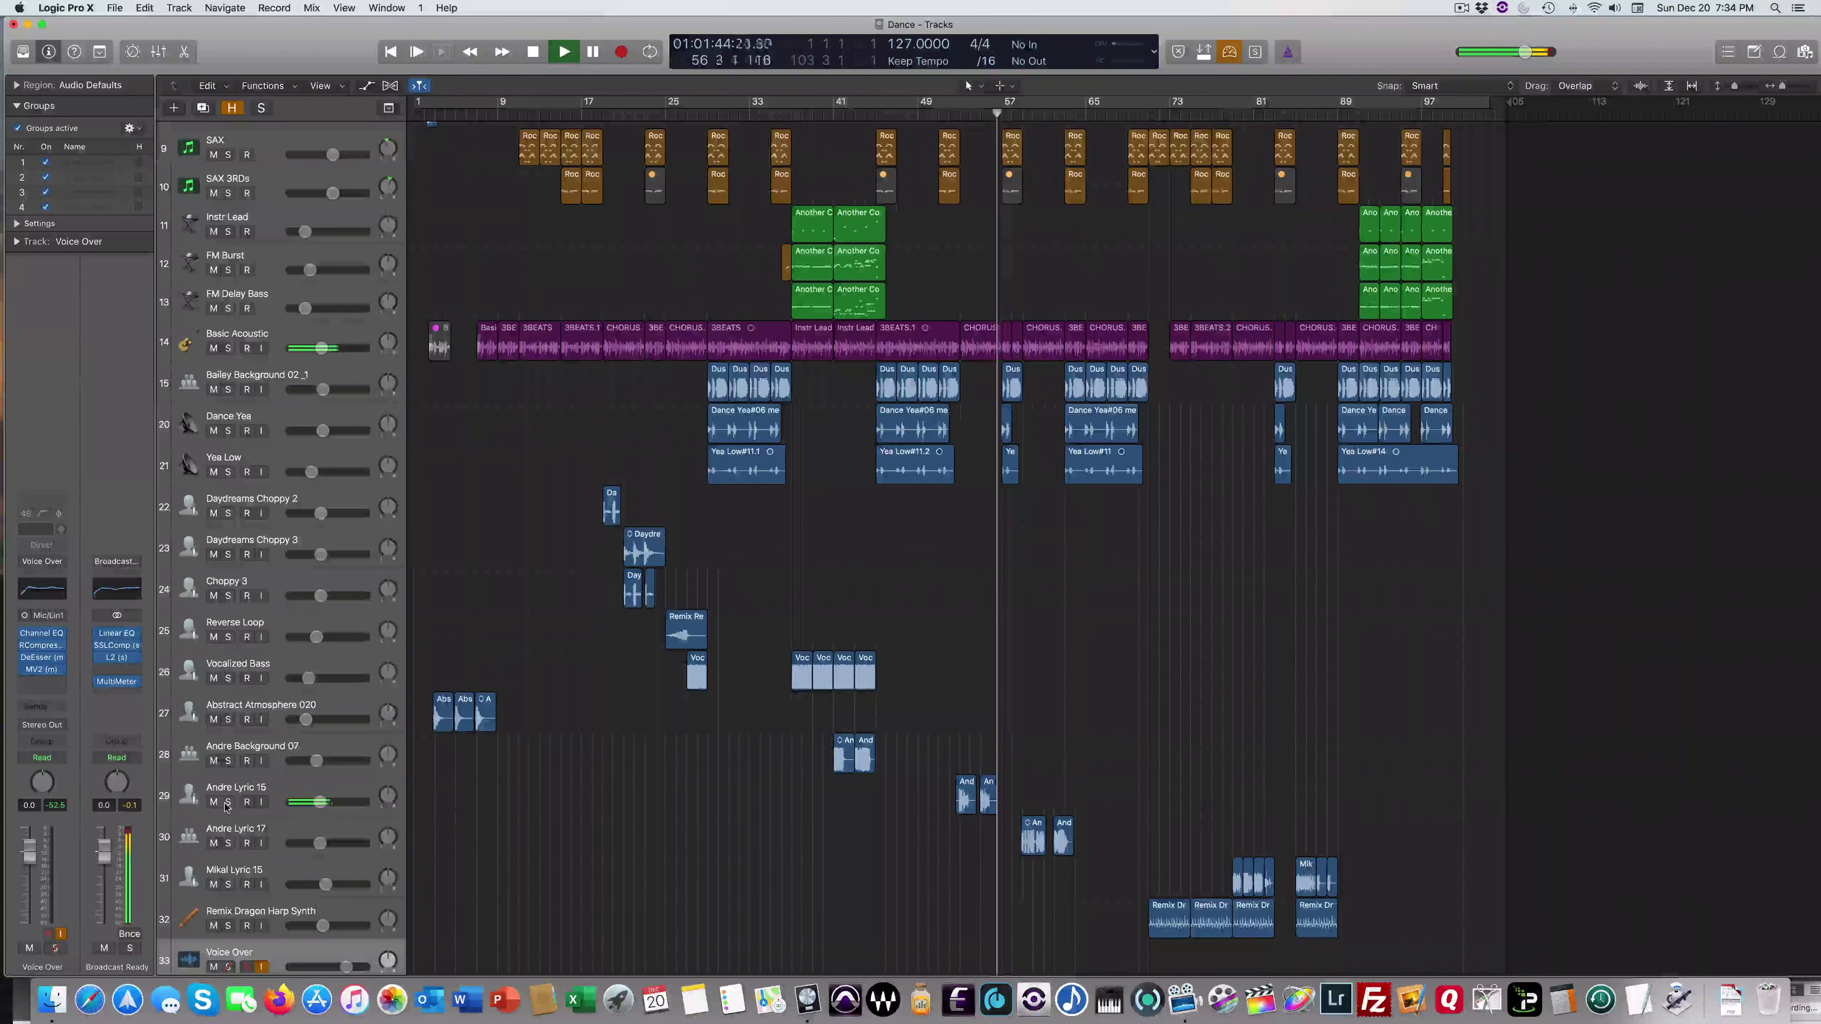
- Listen to the Andre Lyric 17 track in solo, and release its solo
scroll(226, 810, "down", 1)
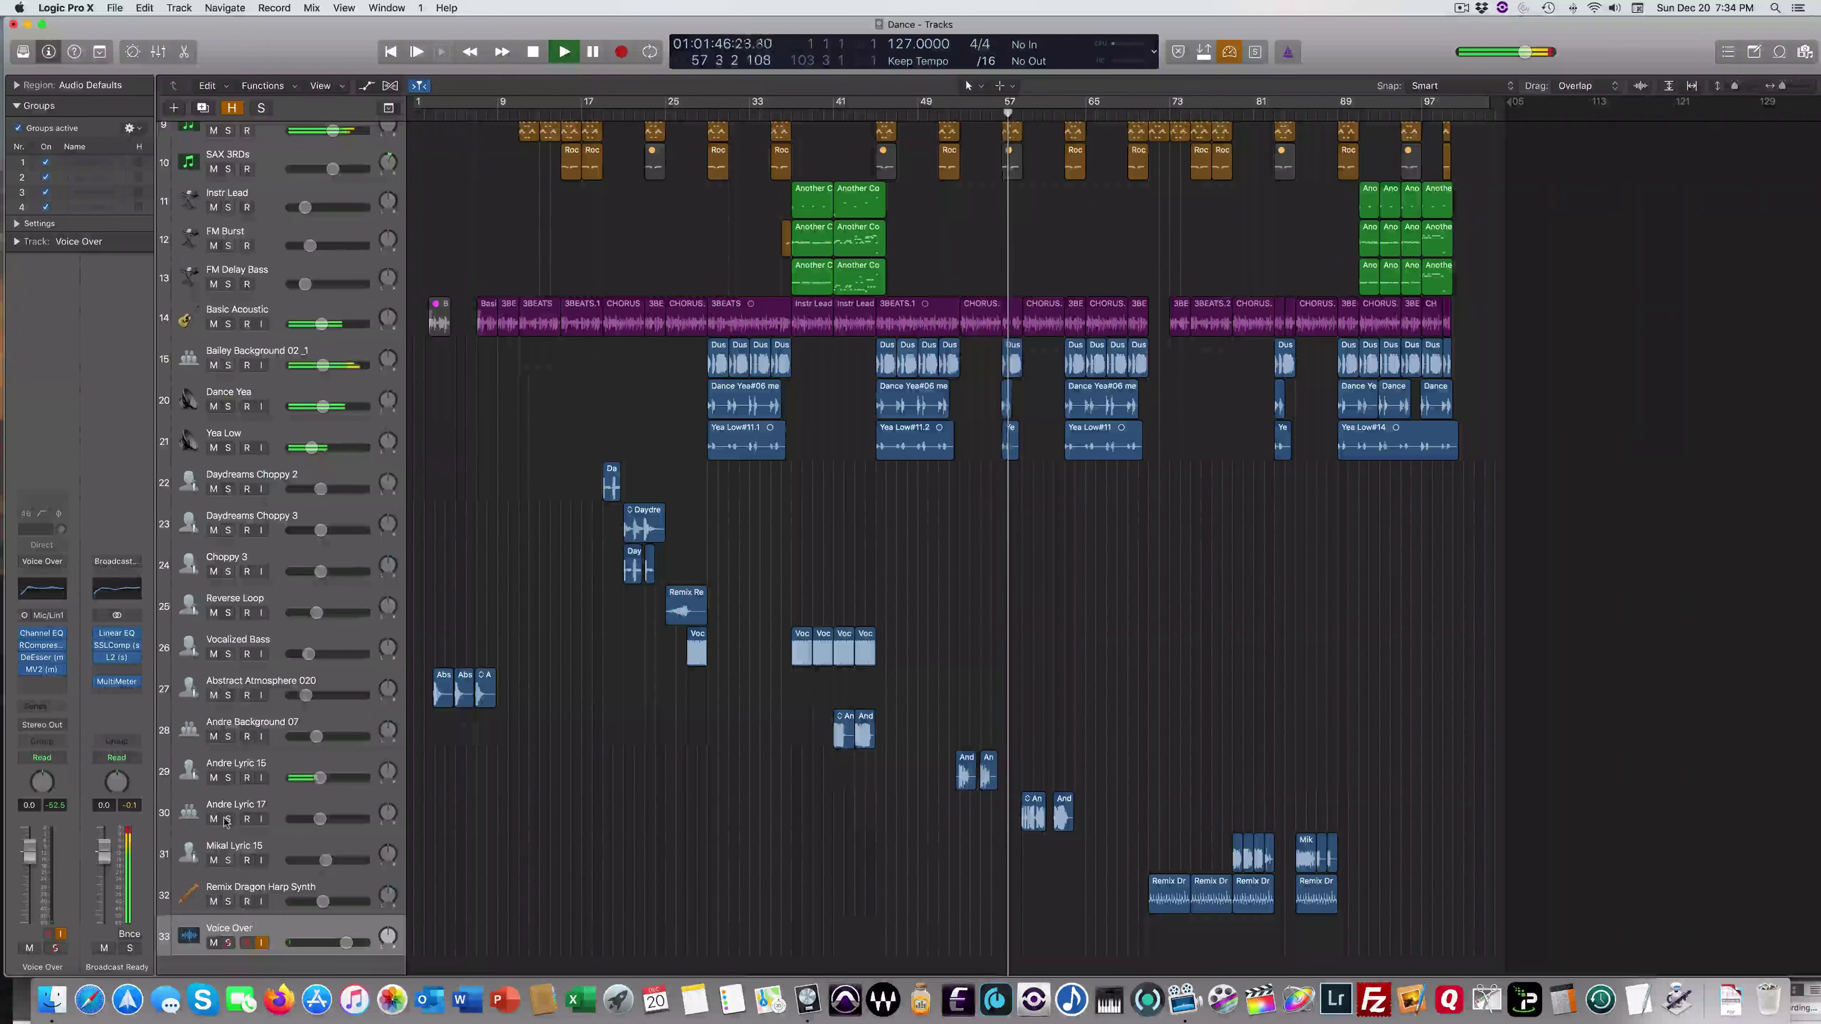
left_click(227, 819)
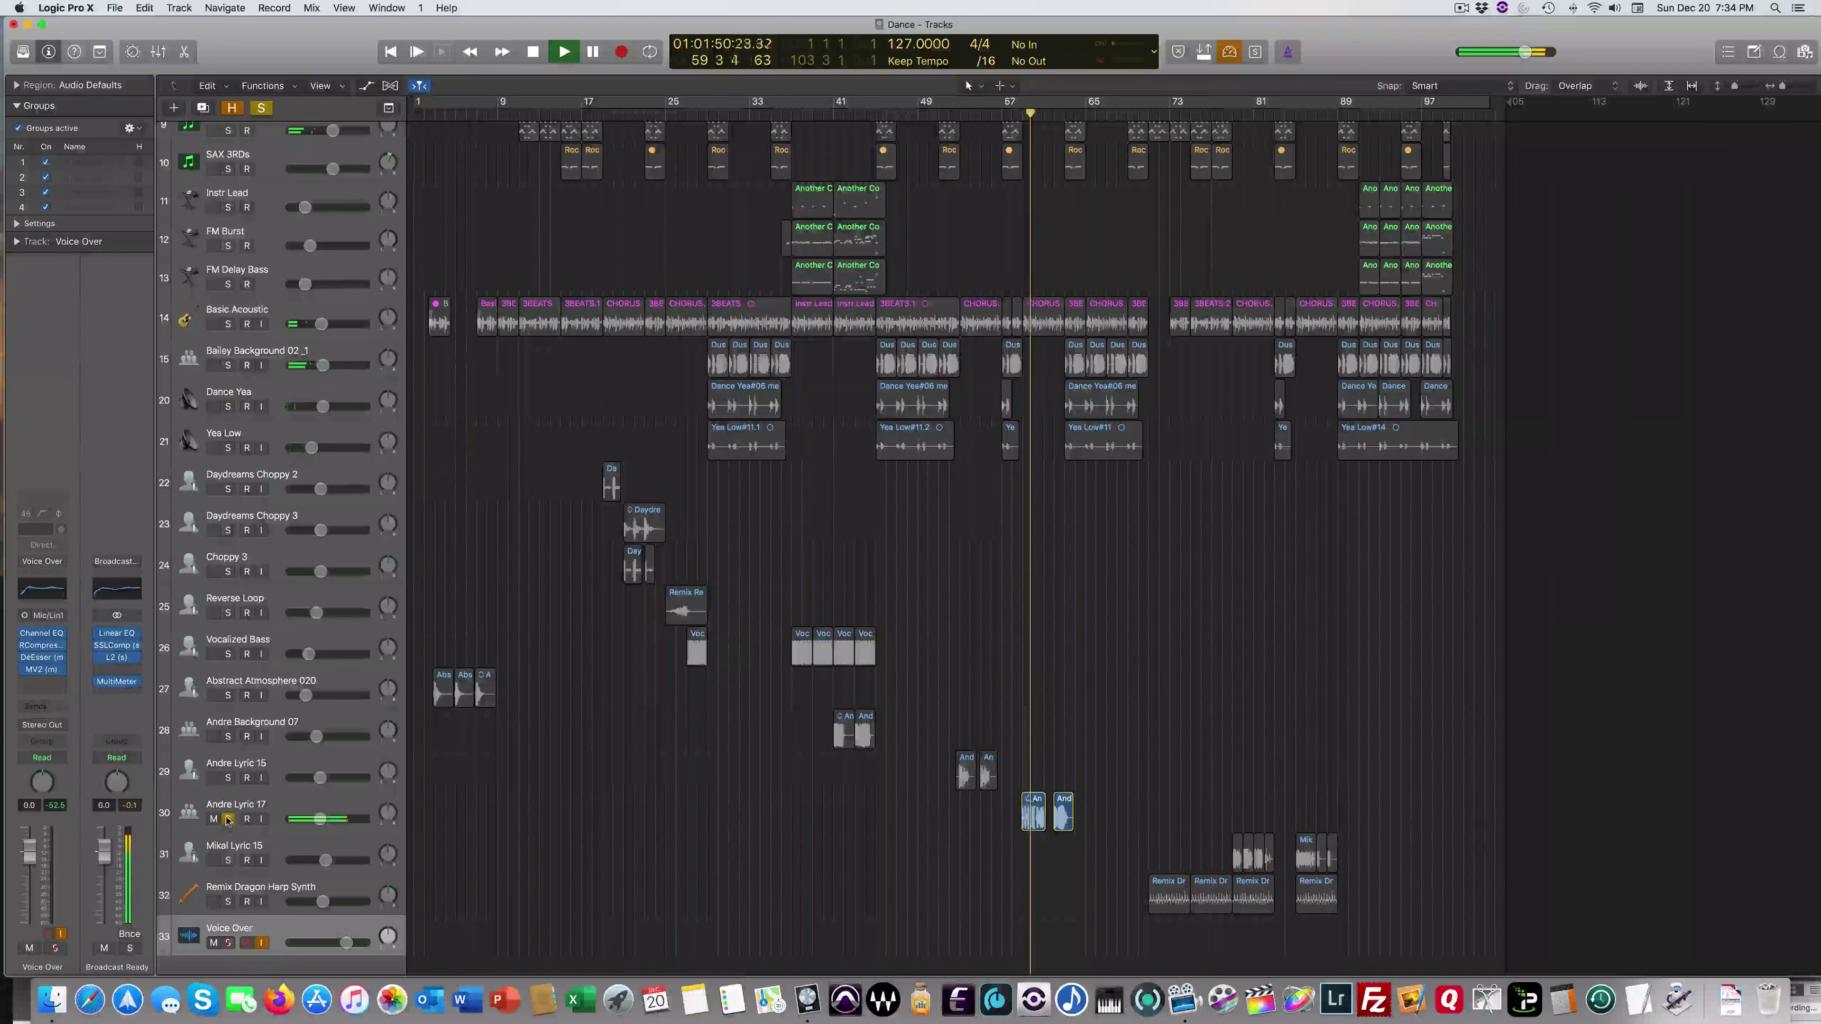
left_click(228, 819)
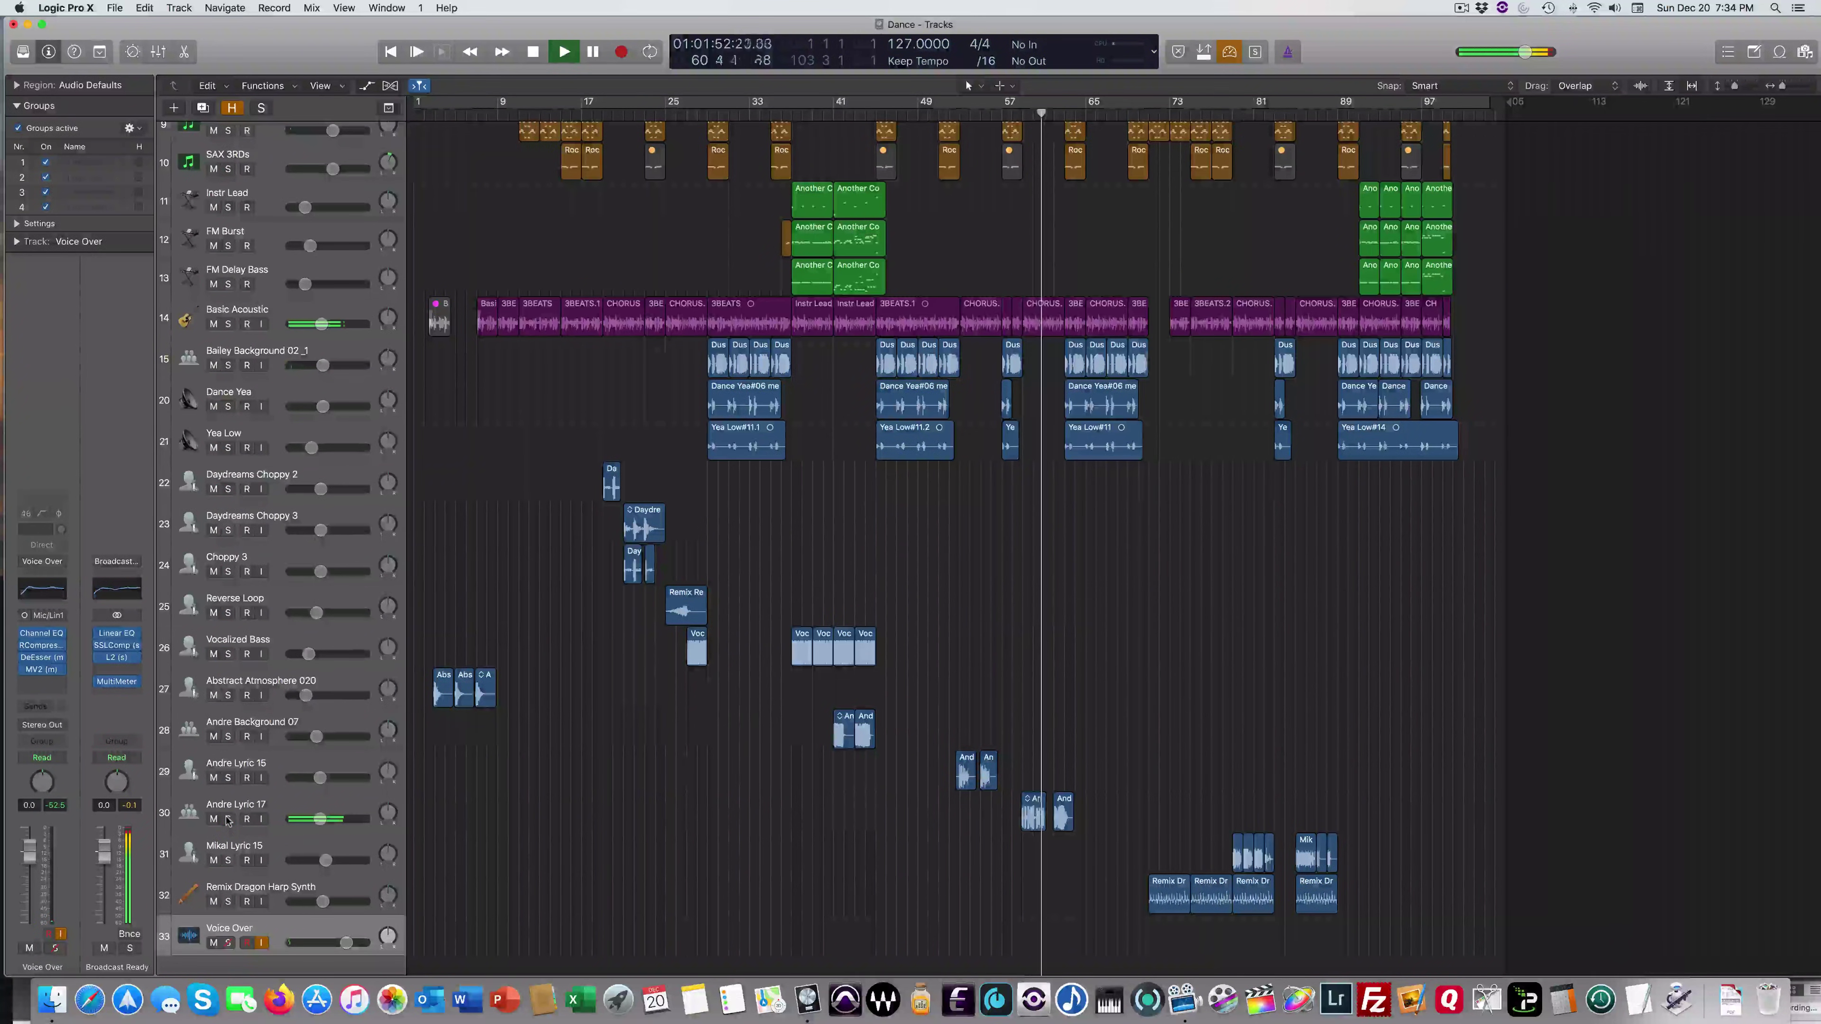
- Audition Bailey Background 02_1, Dance Yea, Yea Low and Daydreams Choppy 2 together in solo, and release their solos
scroll(227, 820, "down", 1)
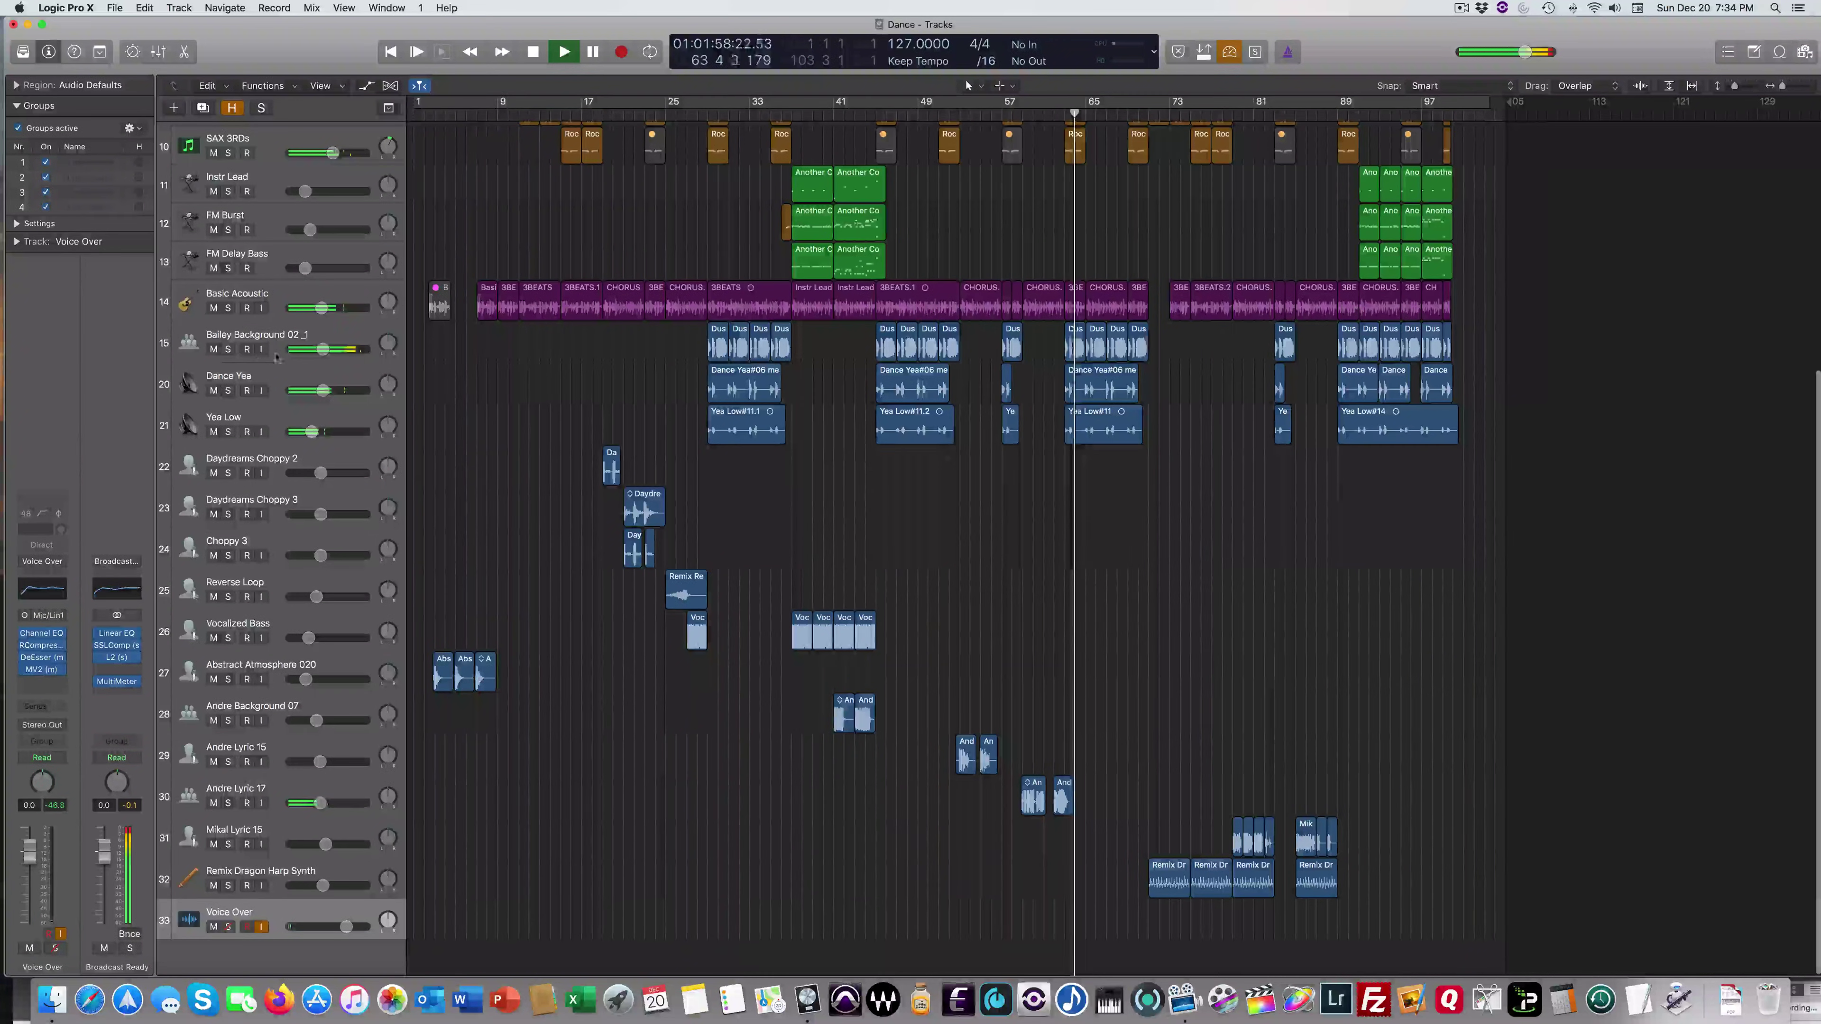
left_click_drag(227, 350, 231, 450)
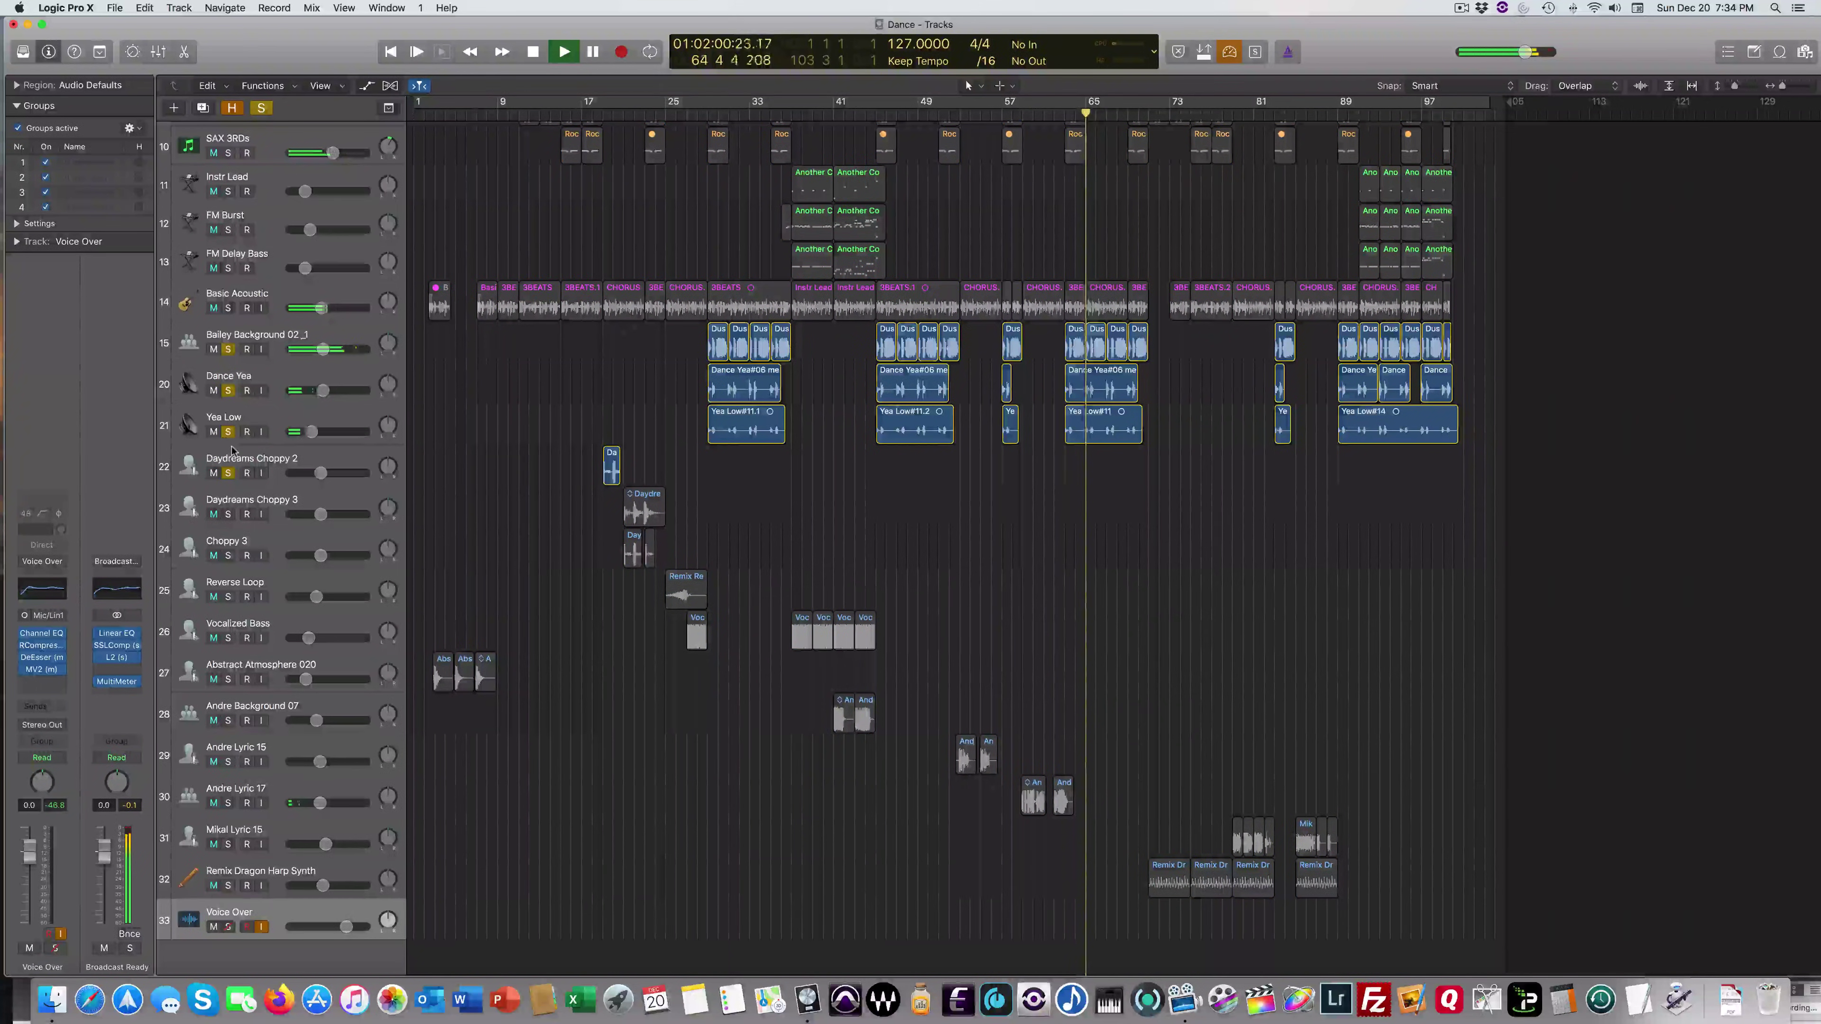
left_click_drag(228, 349, 228, 472)
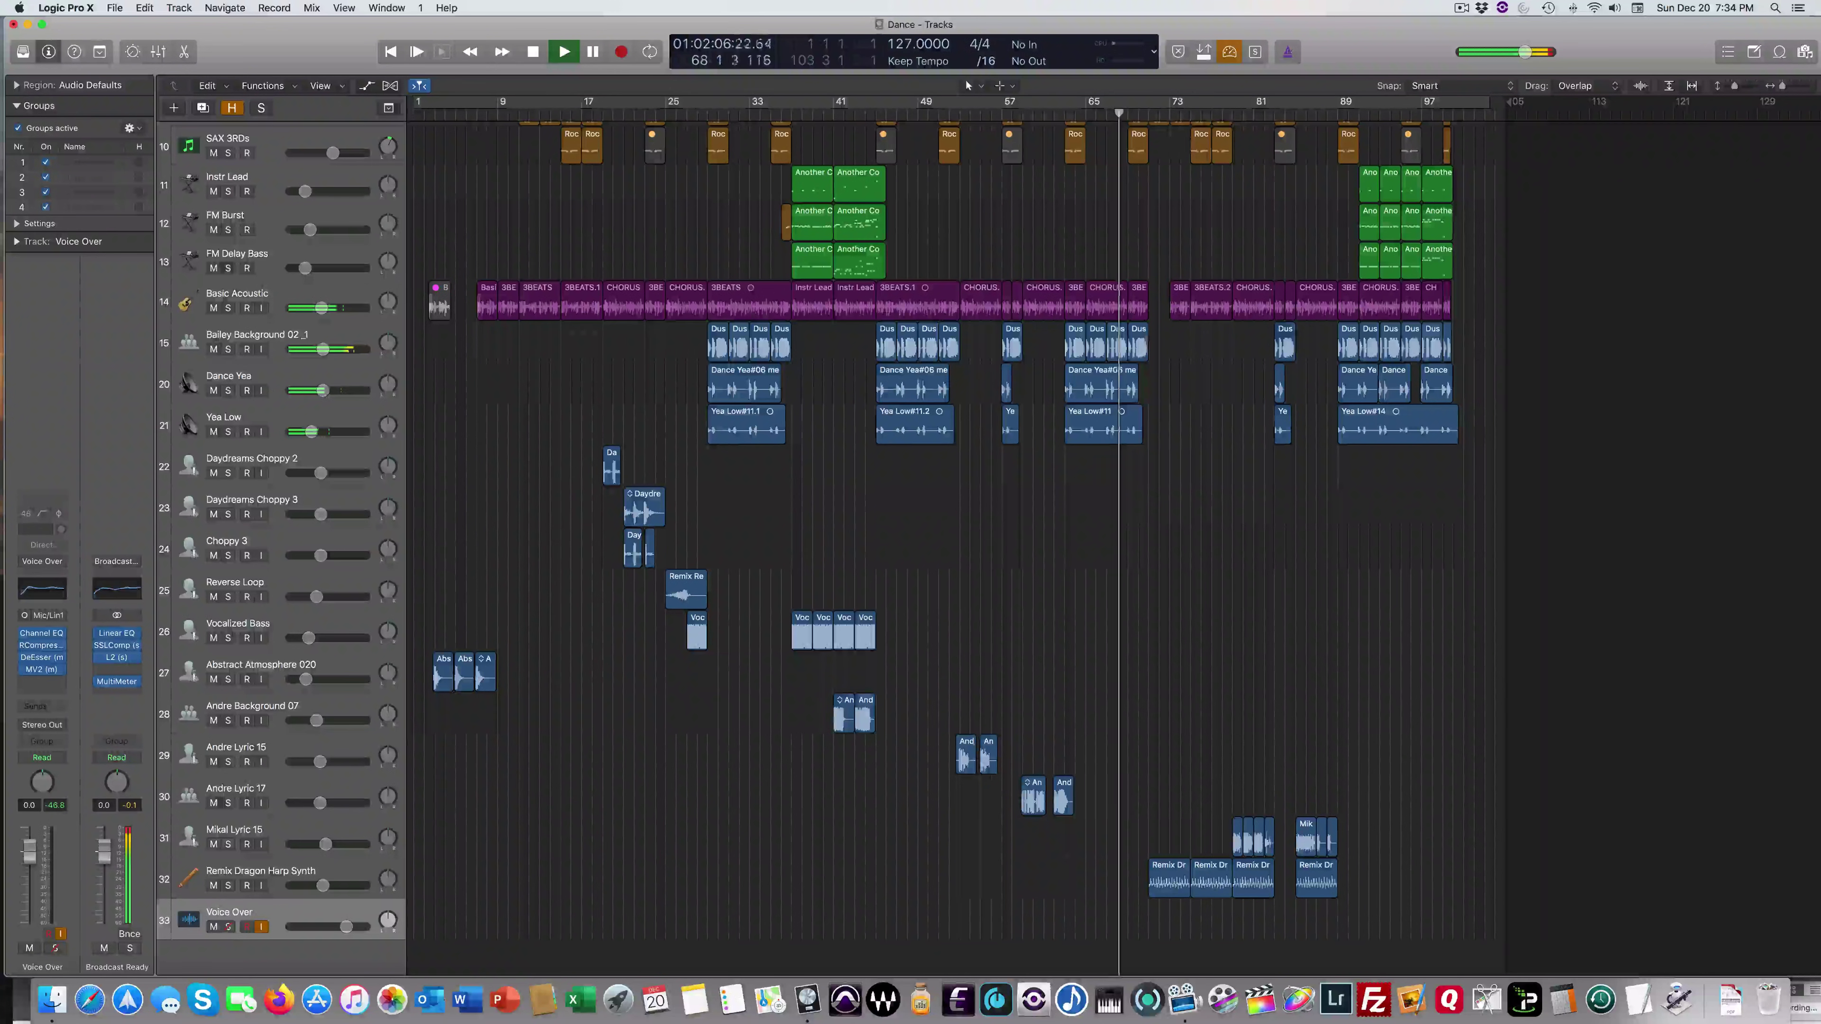
- Listen to Remix Dragon Harp Synth in solo, add Mikal Lyric 15, and release both solos
left_click(227, 886)
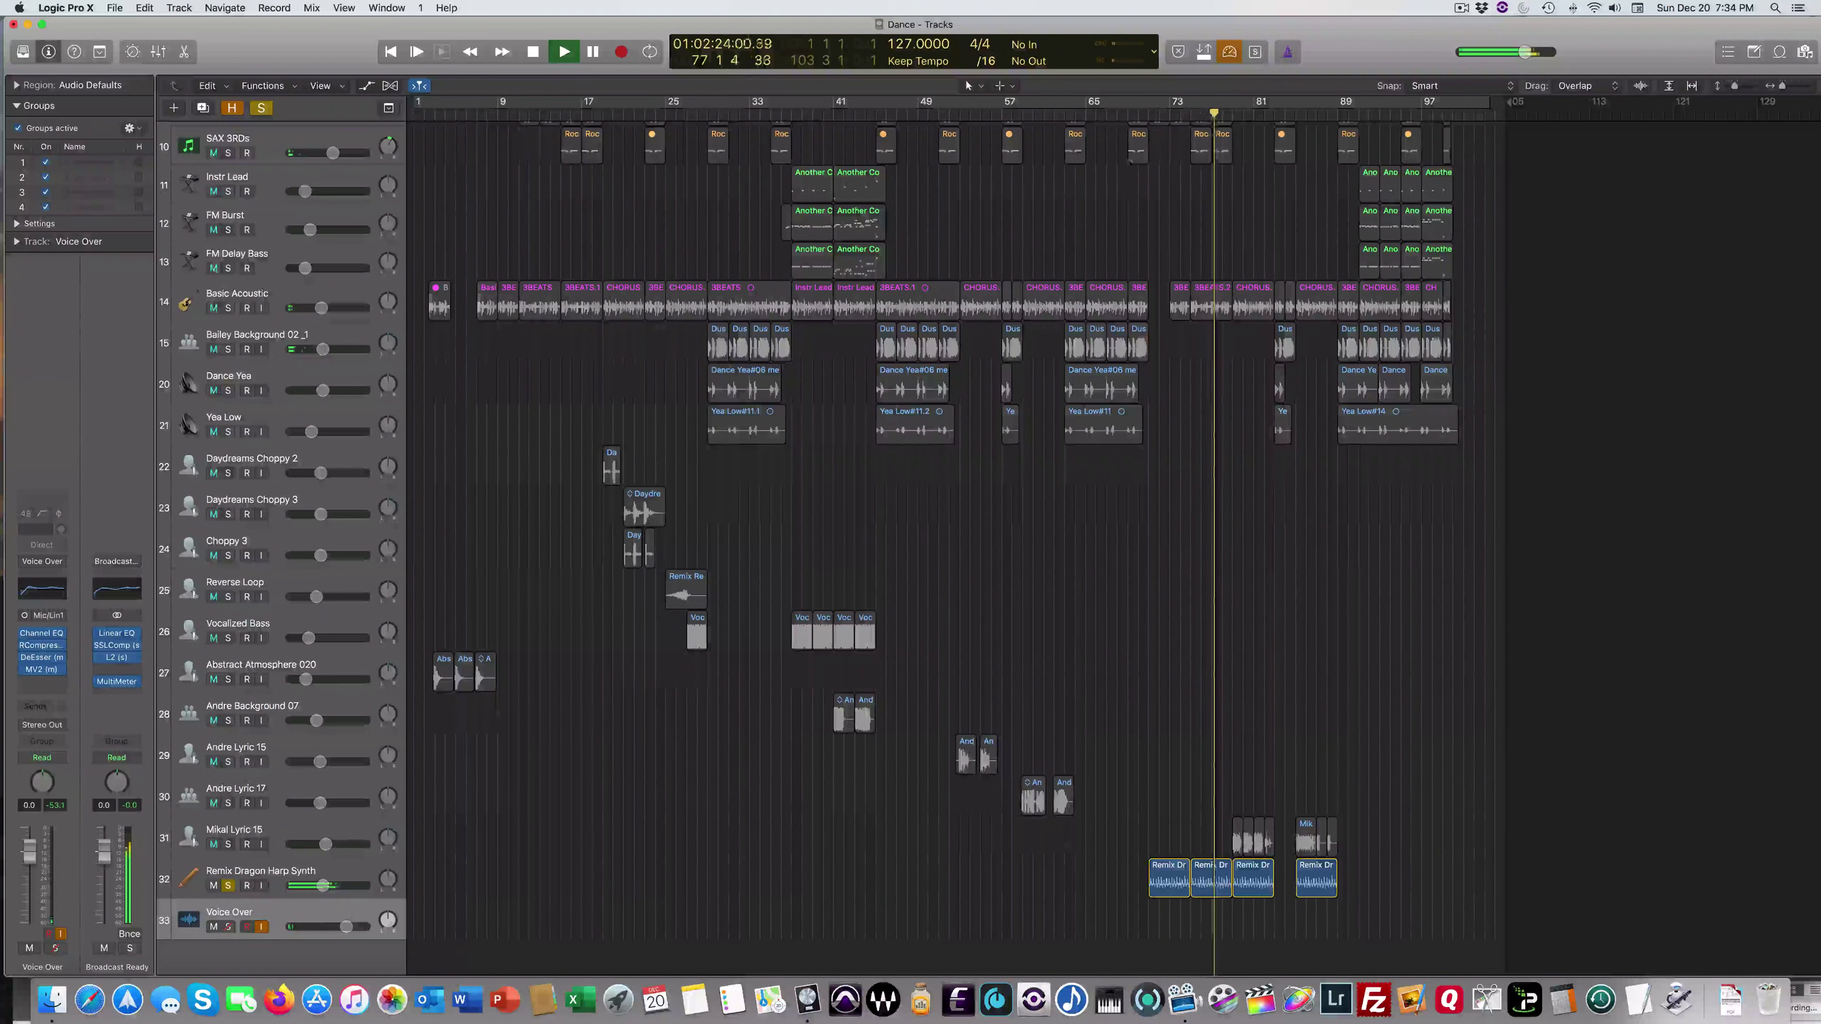
left_click(227, 845)
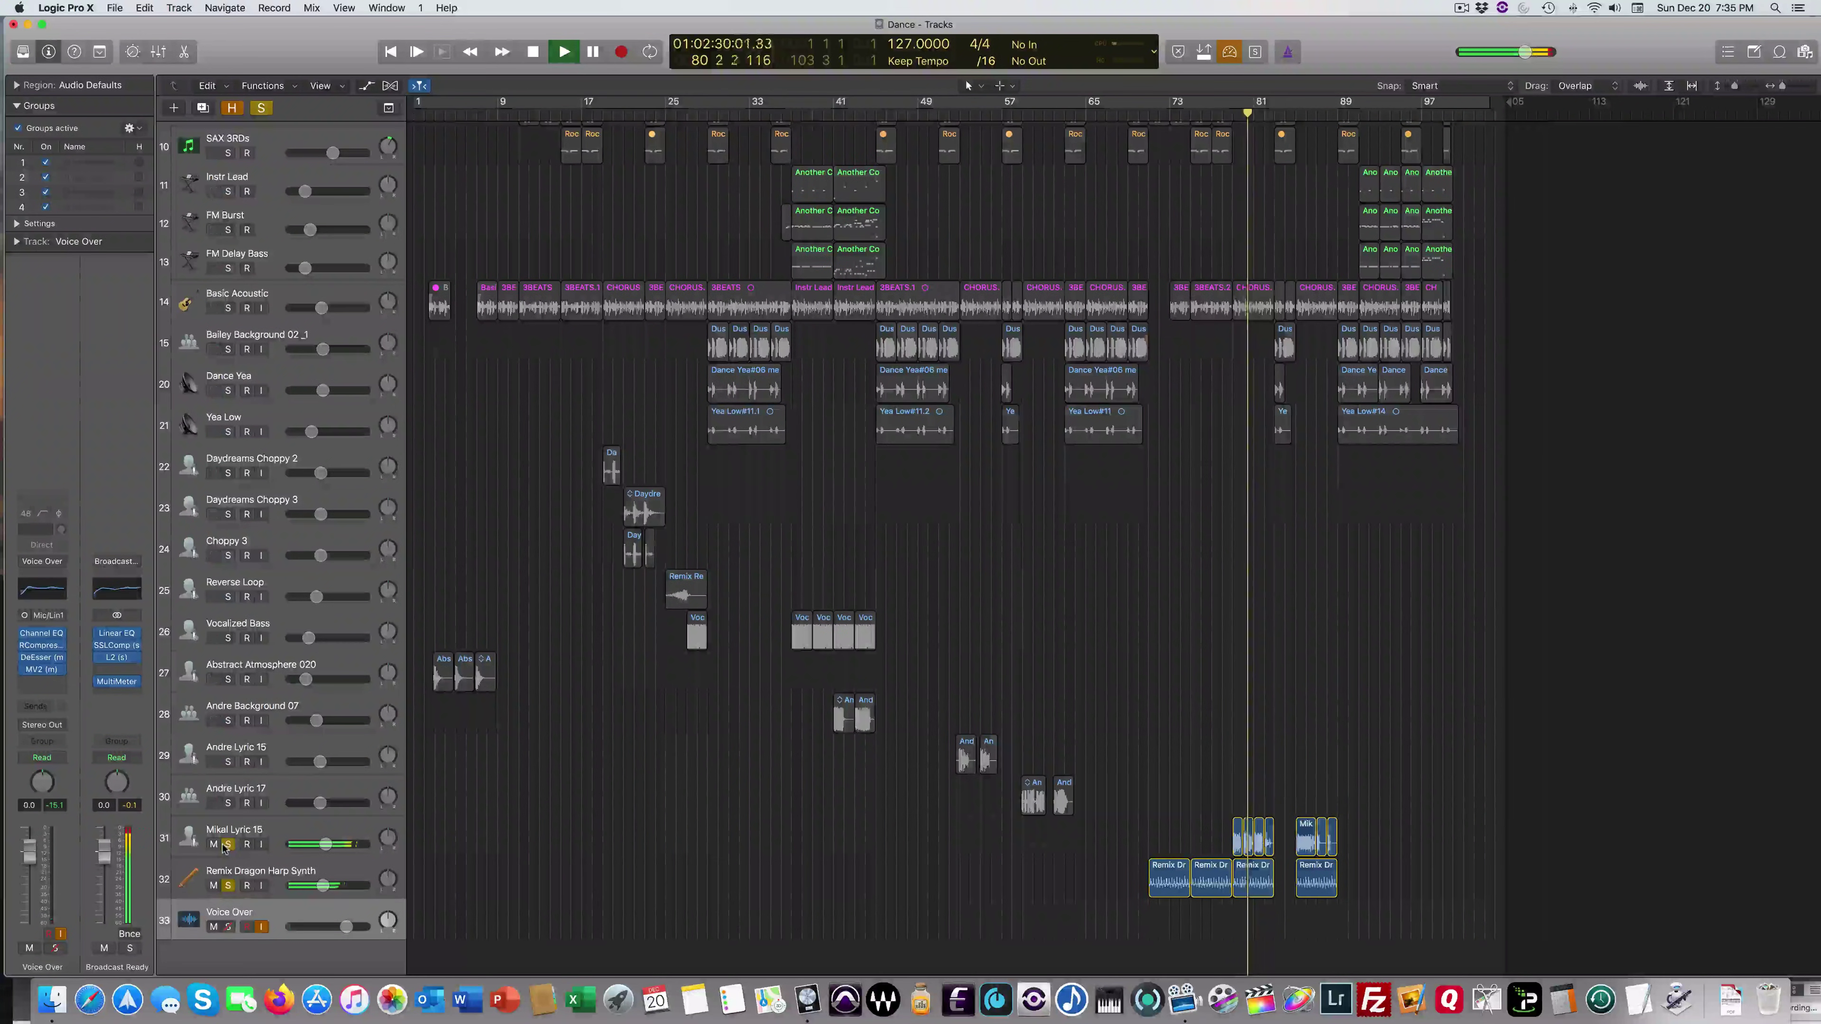
left_click_drag(227, 845, 227, 884)
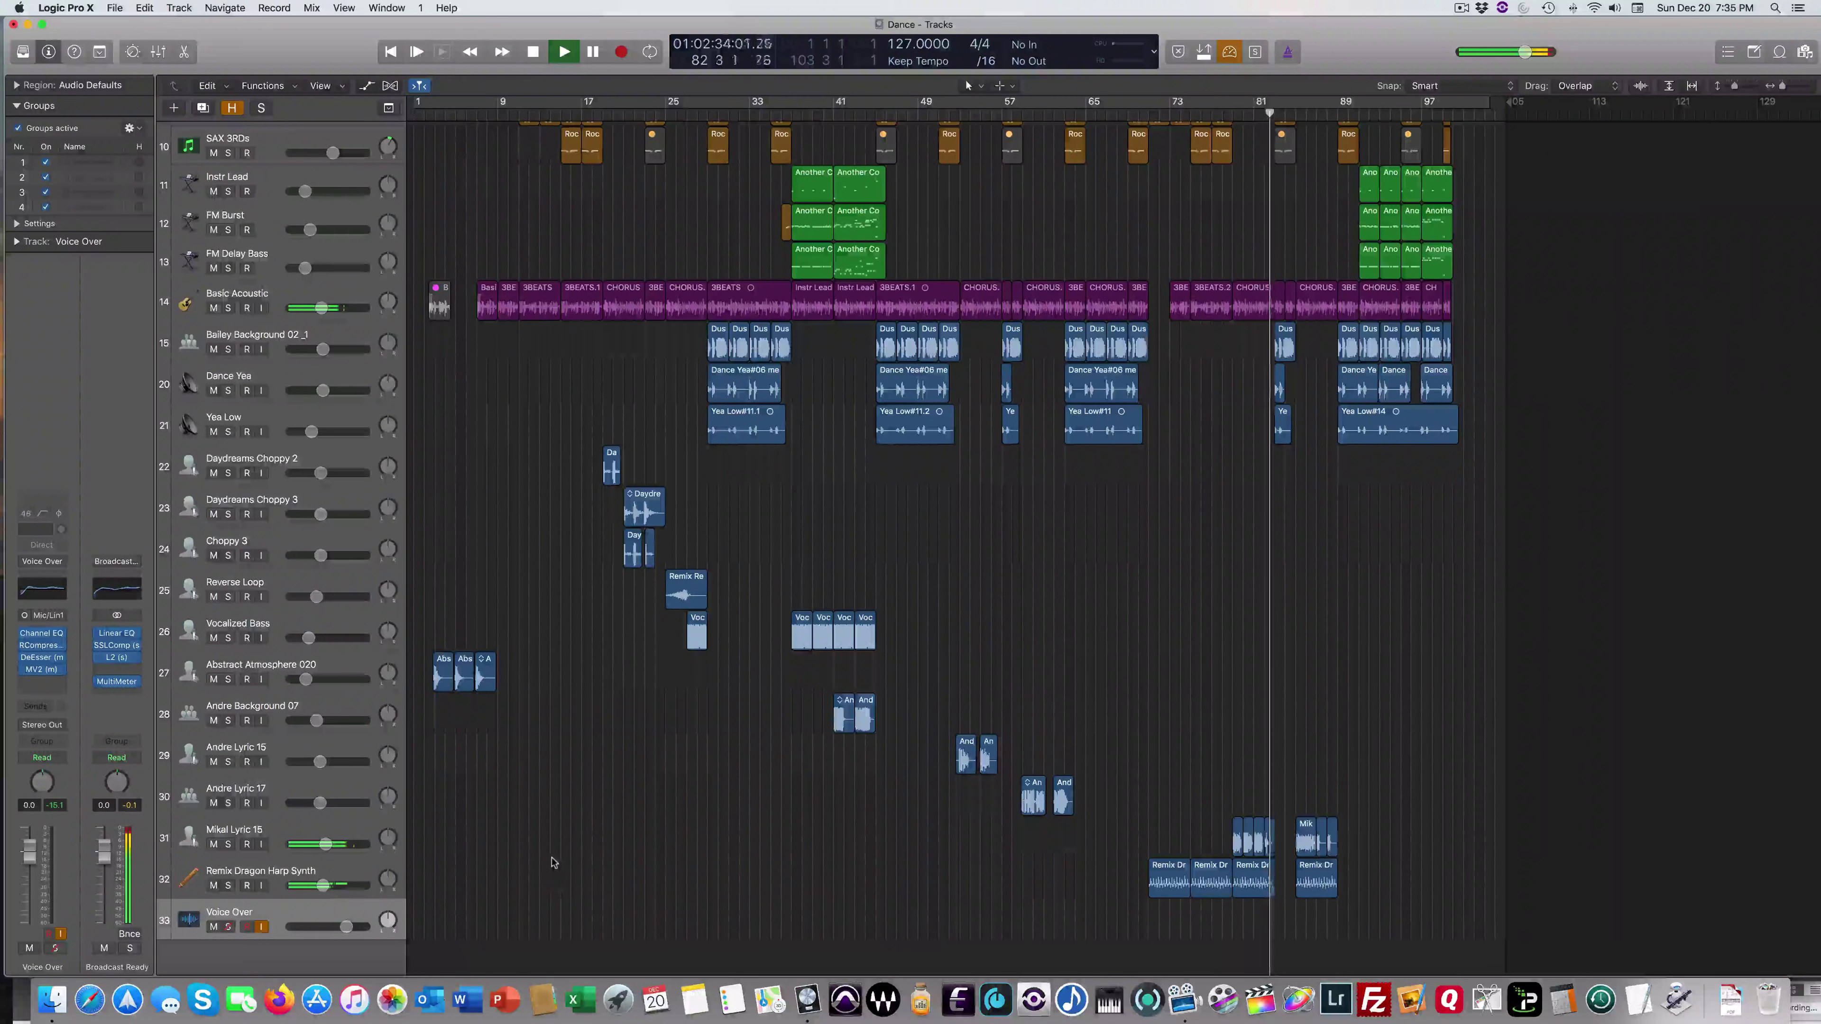
- Audition the closing instrumental lead section with FM Burst, Instr Lead and FM Delay Bass in solo, and release their solos
scroll(552, 862, "up", 8)
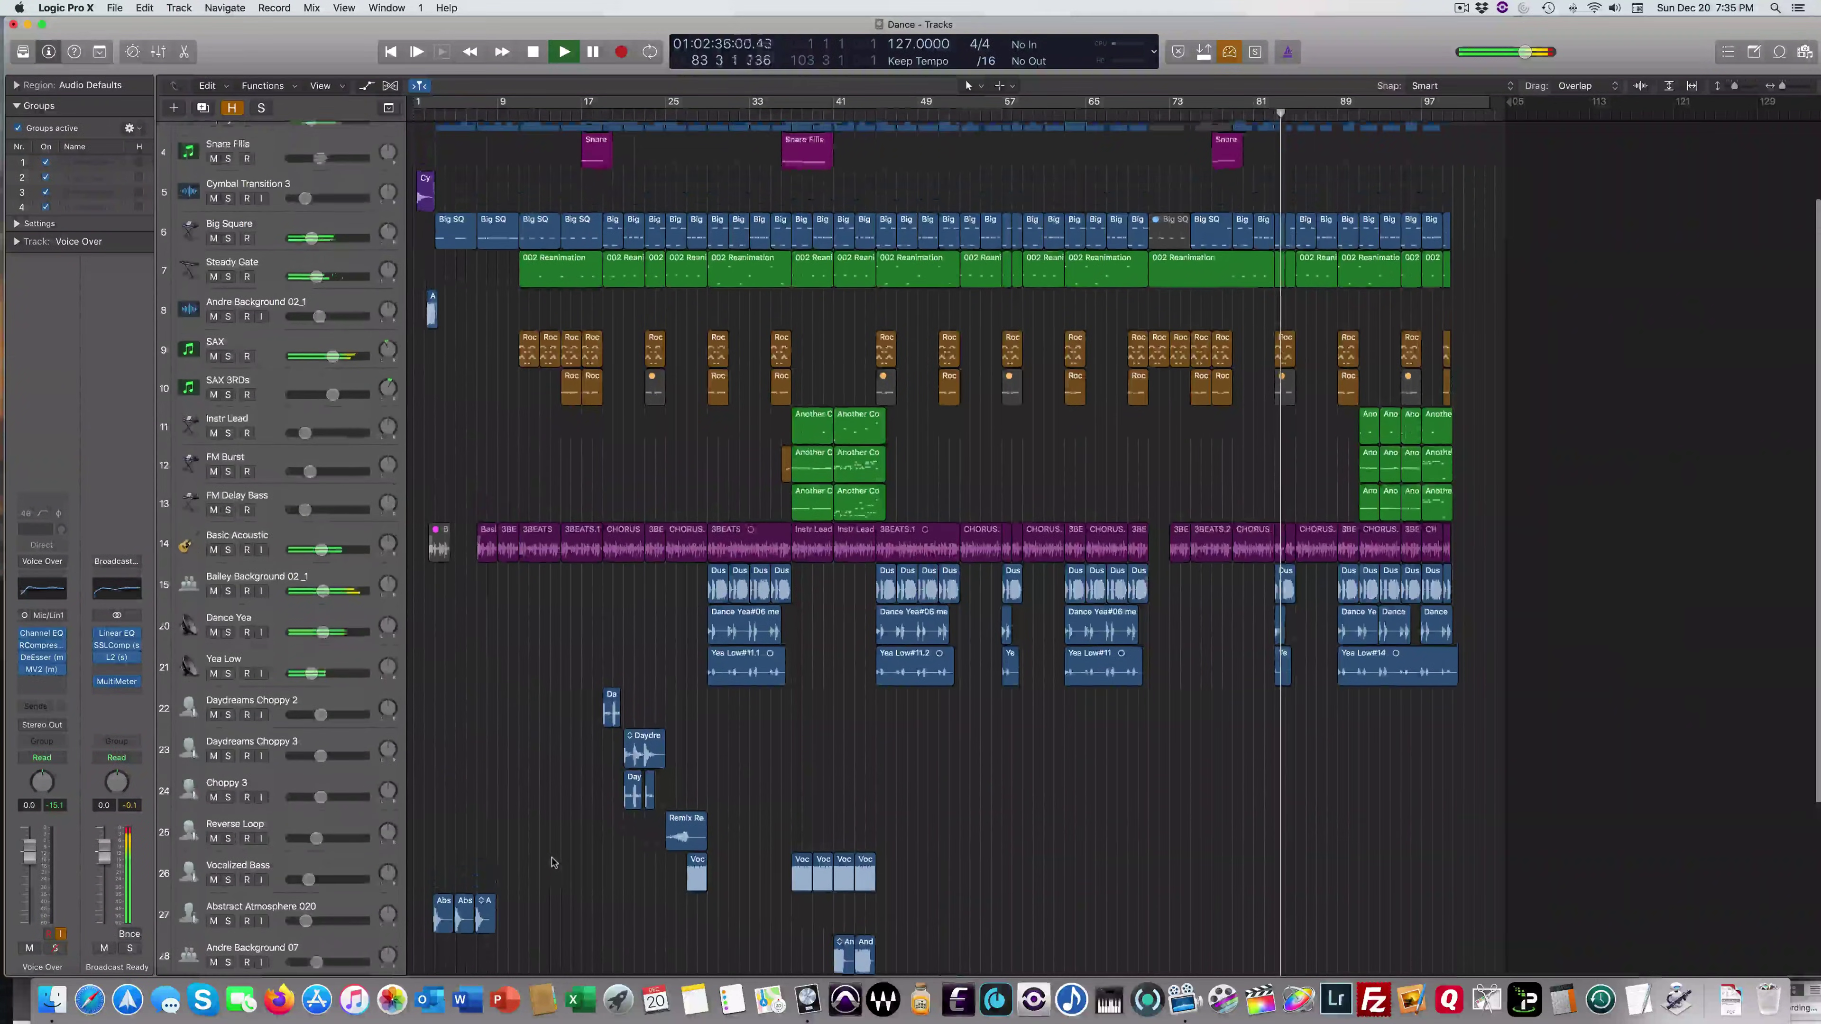
scroll(552, 862, "down", 3)
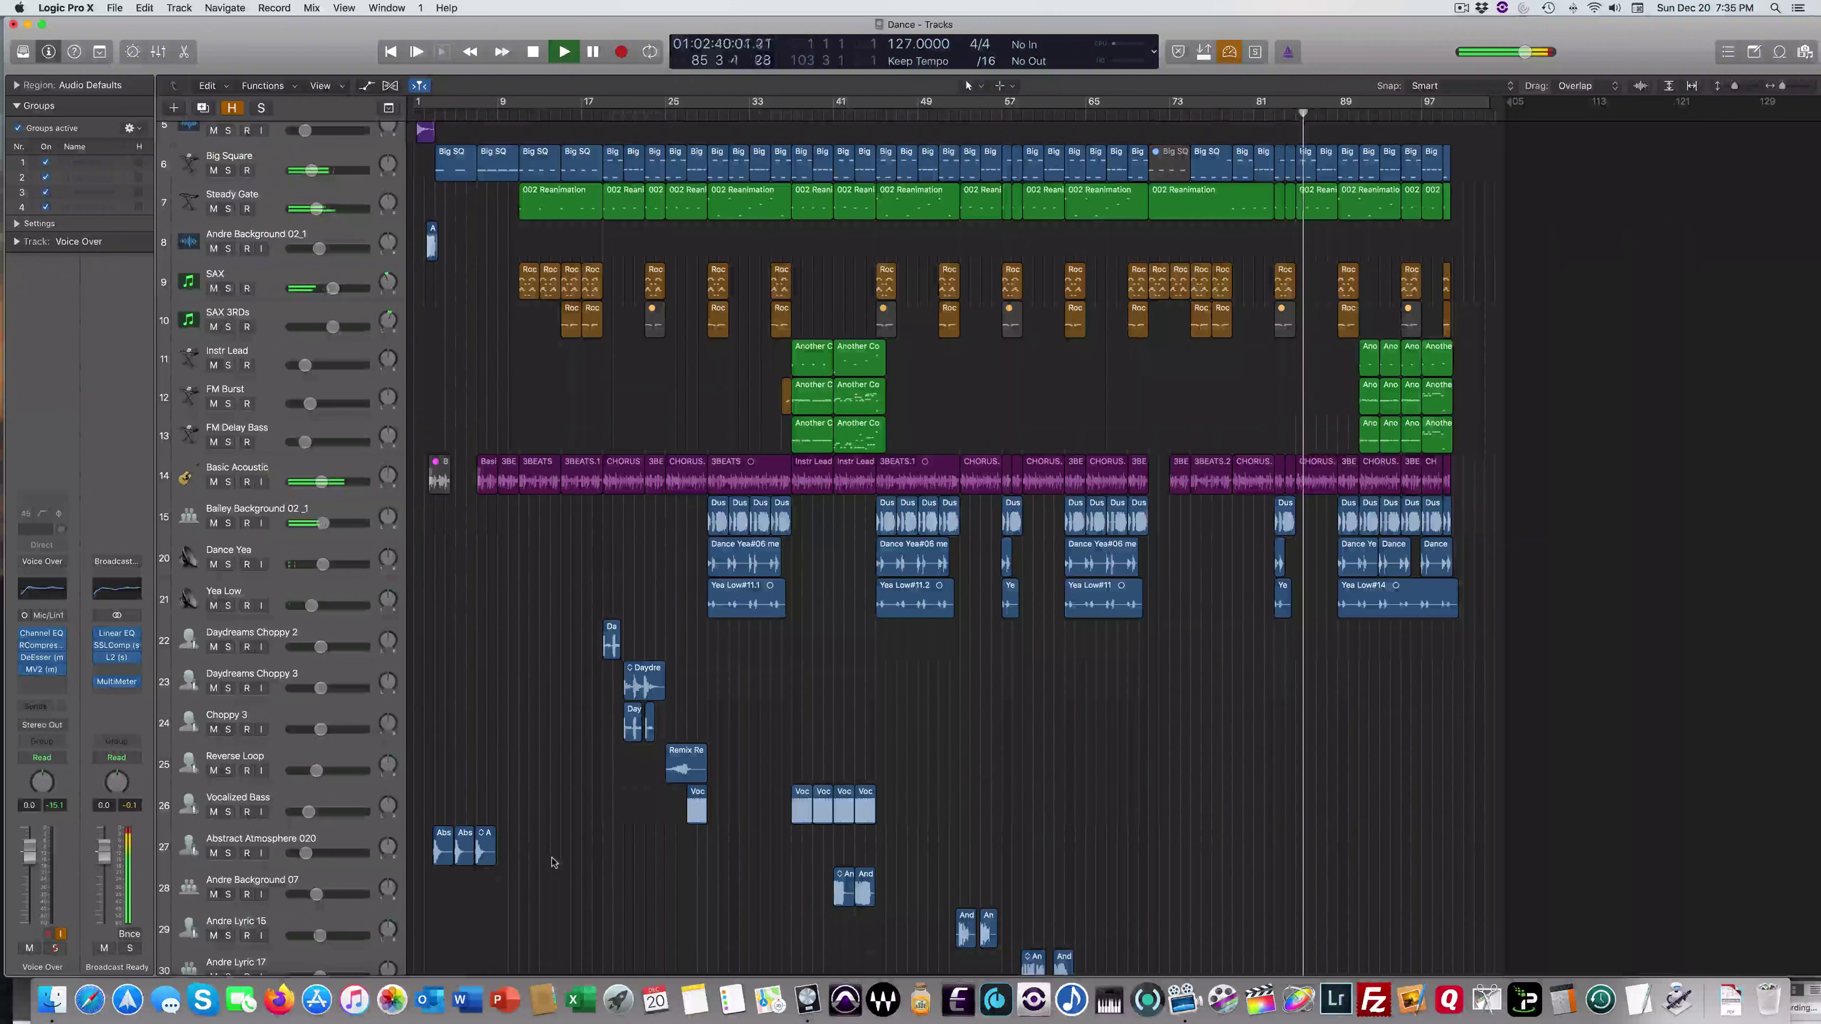
scroll(552, 862, "down", 5)
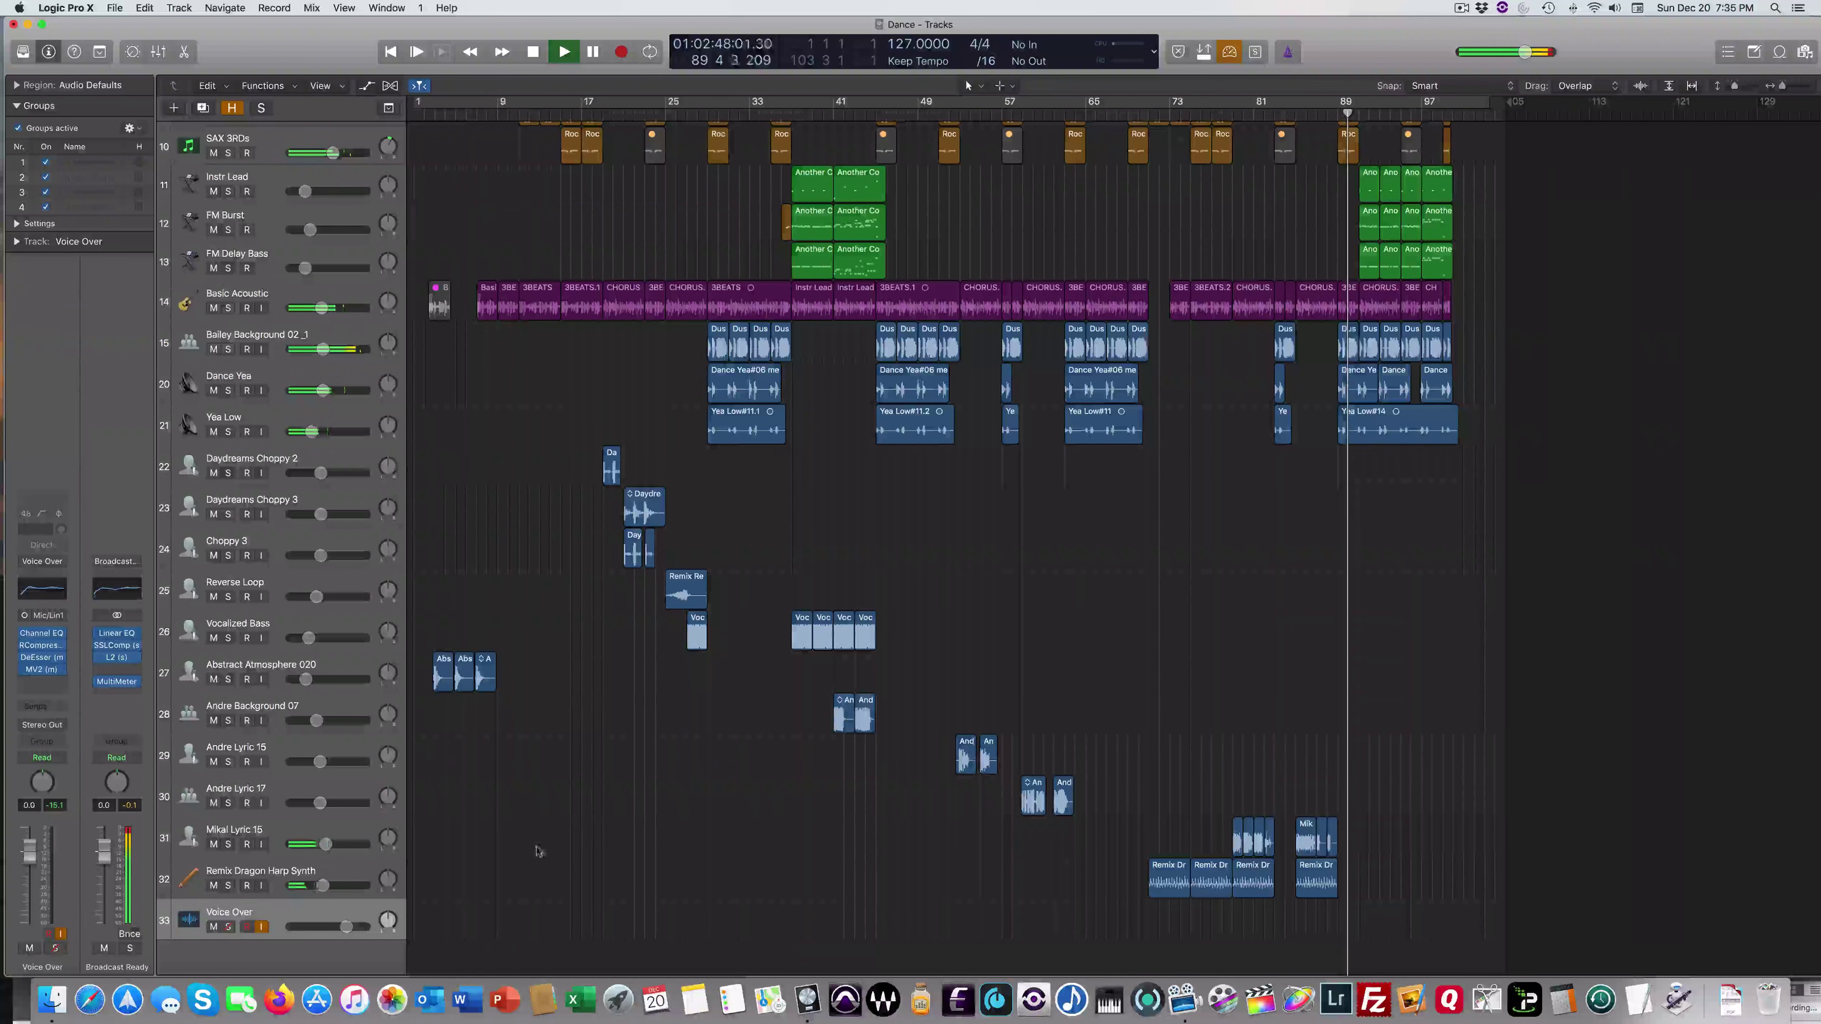
scroll(399, 469, "up", 1)
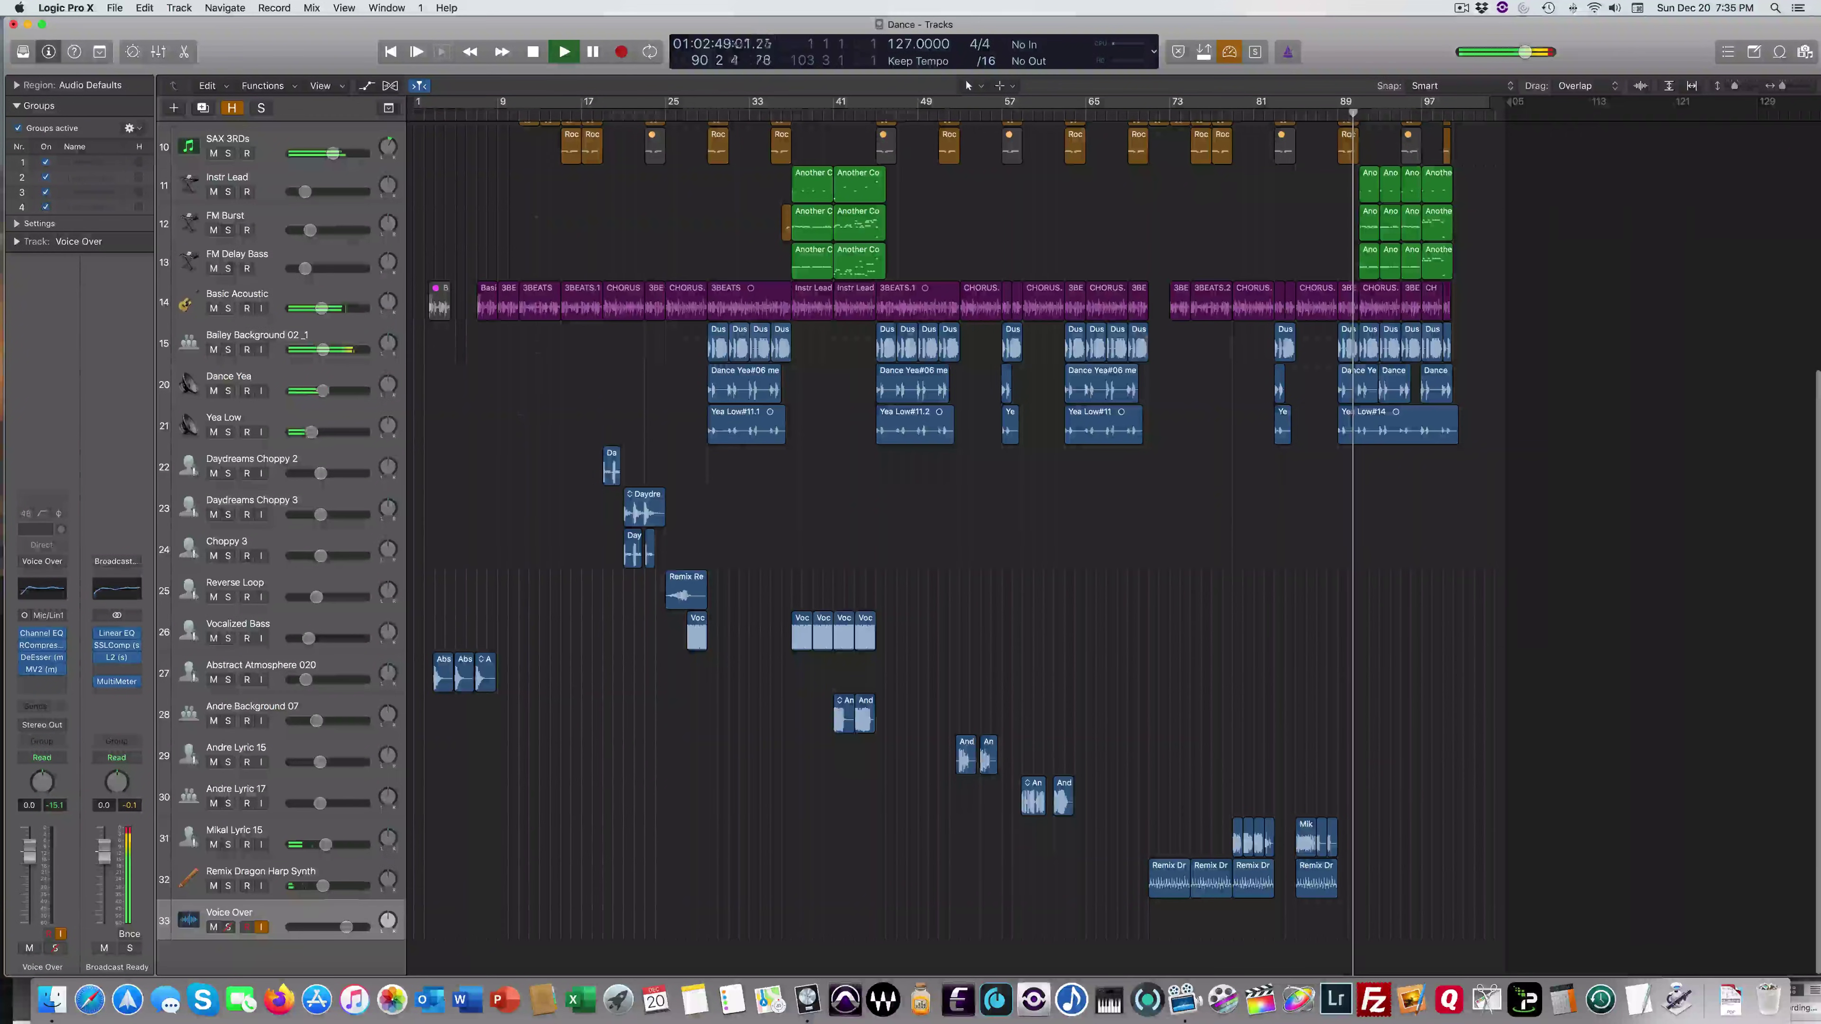
left_click(227, 231)
left_click(228, 191)
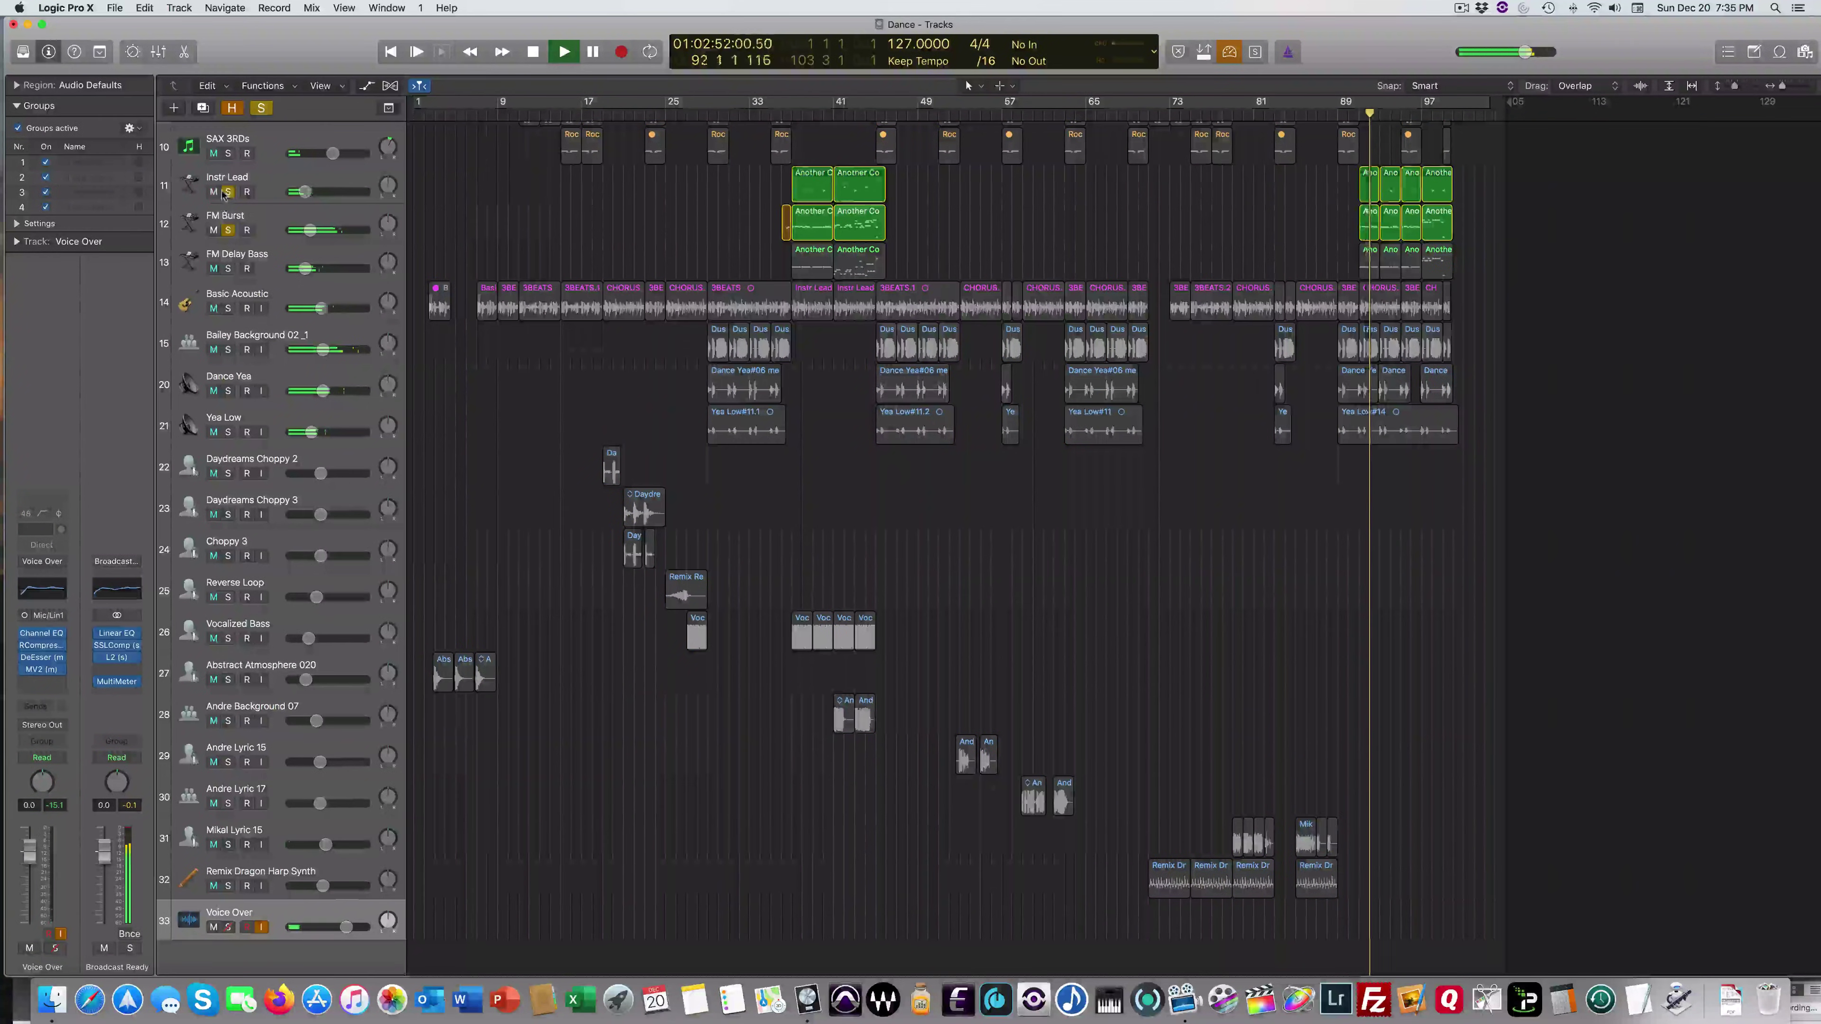
left_click(227, 269)
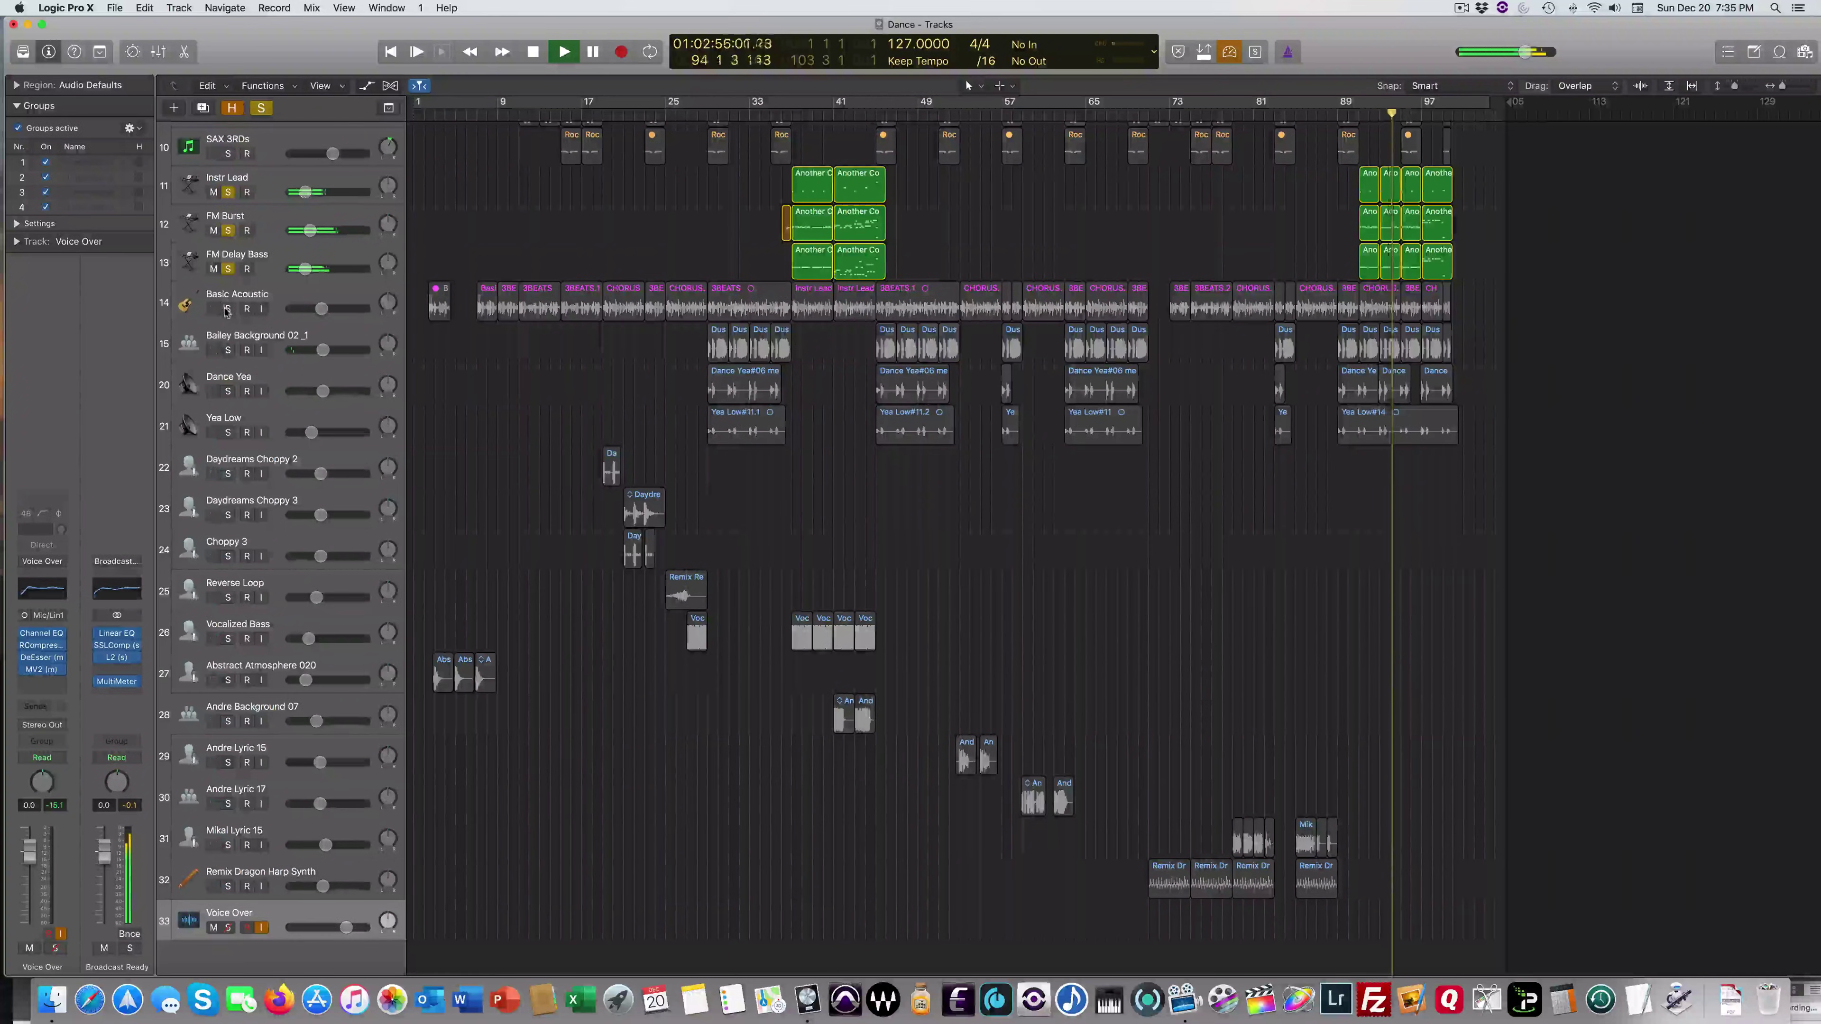
left_click(228, 270)
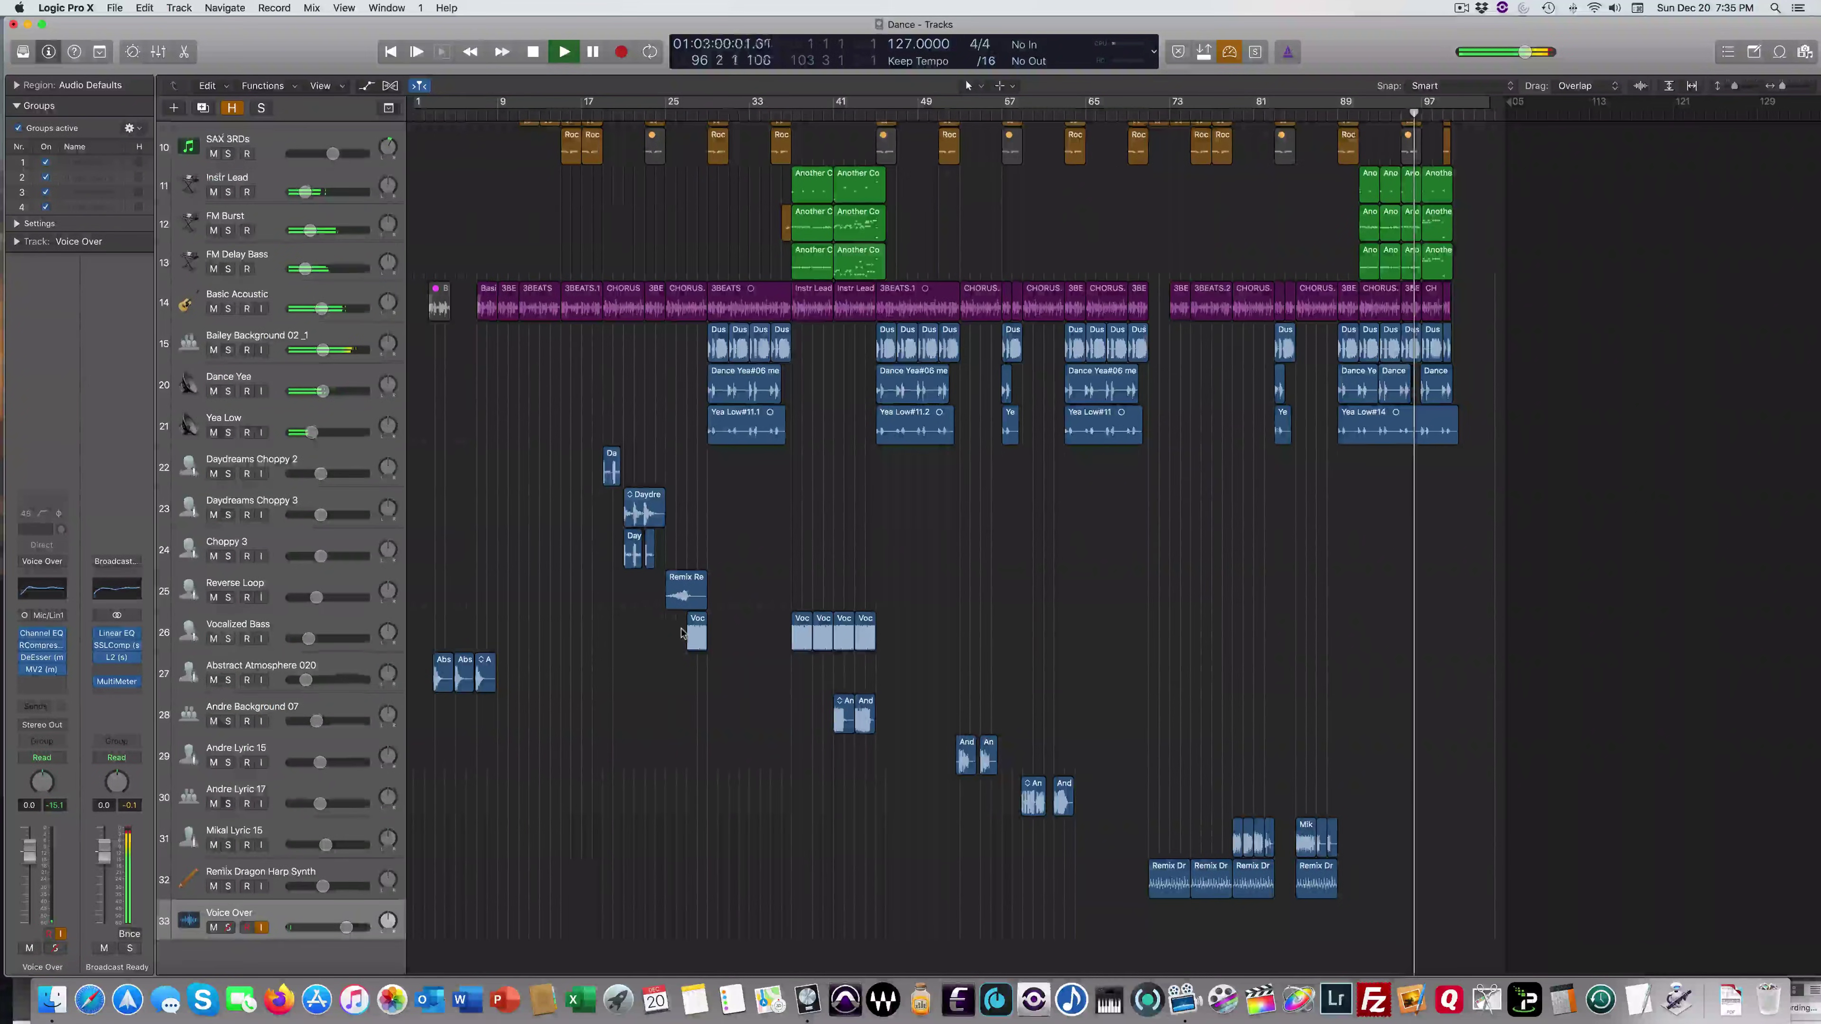
- Stop playback after the end of the song and move the playhead back to around bar 9
scroll(681, 631, "up", 10)
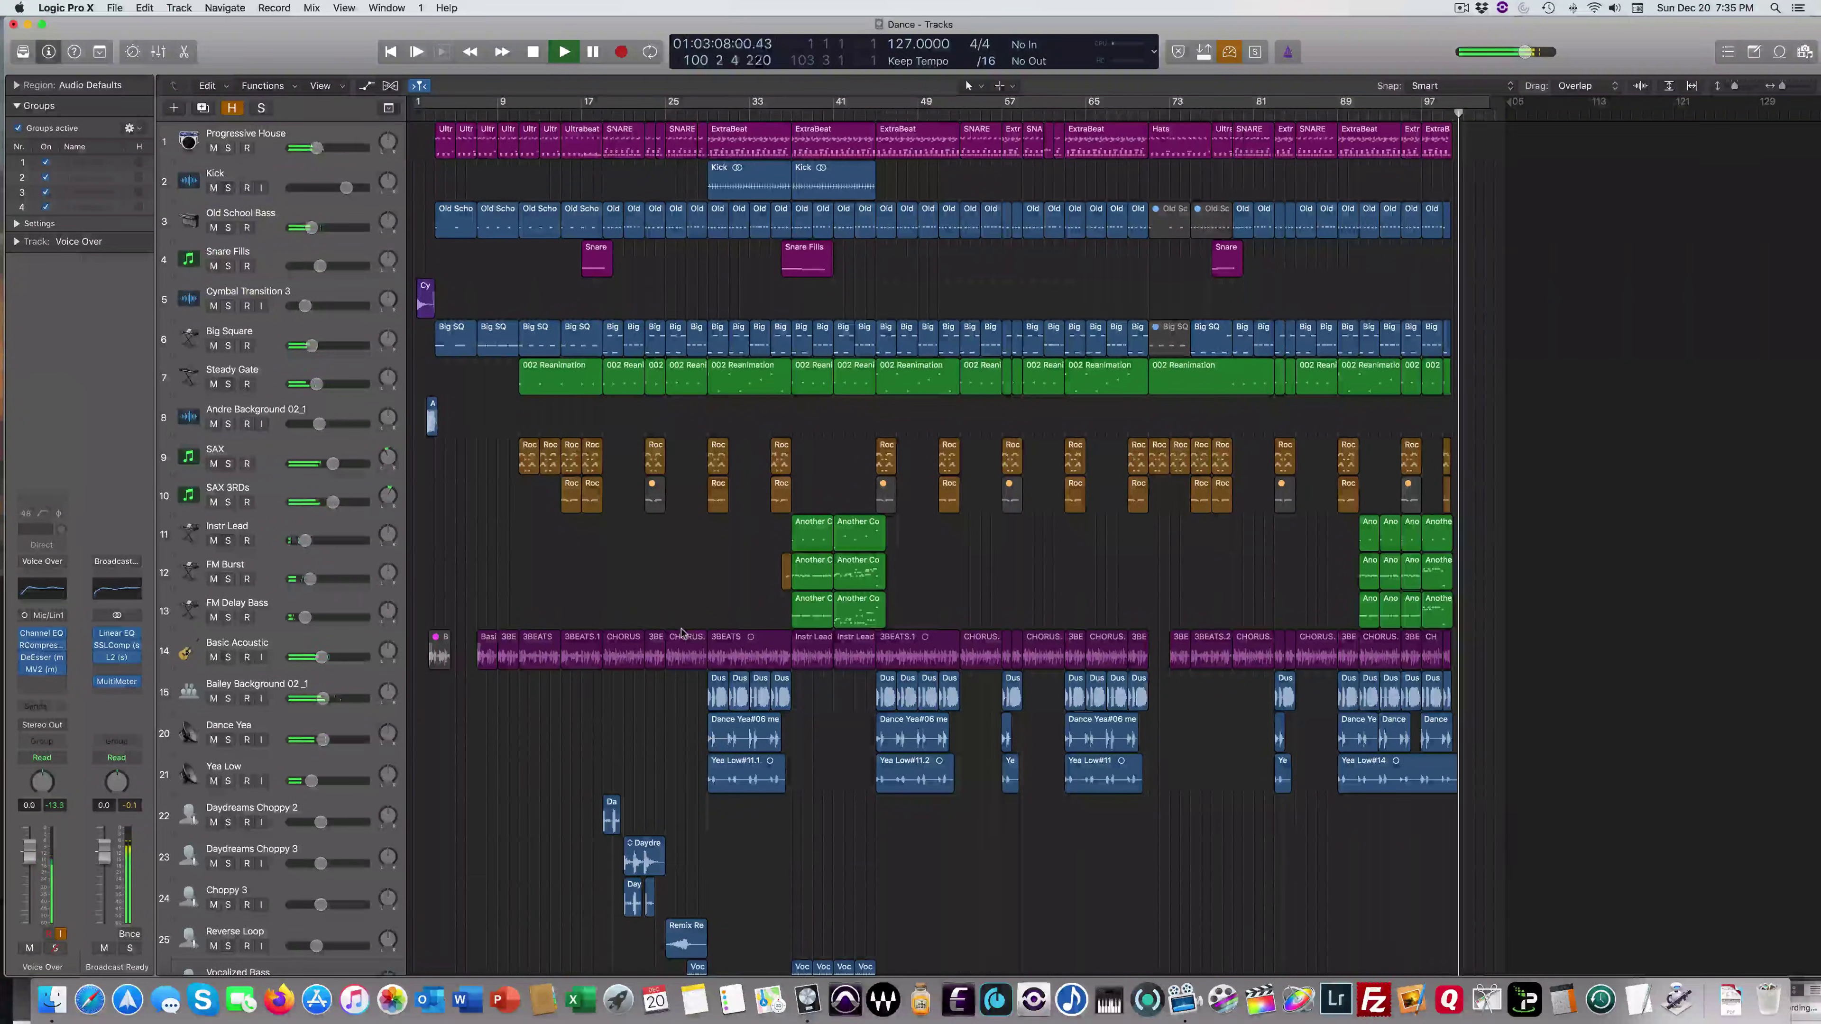
key("space")
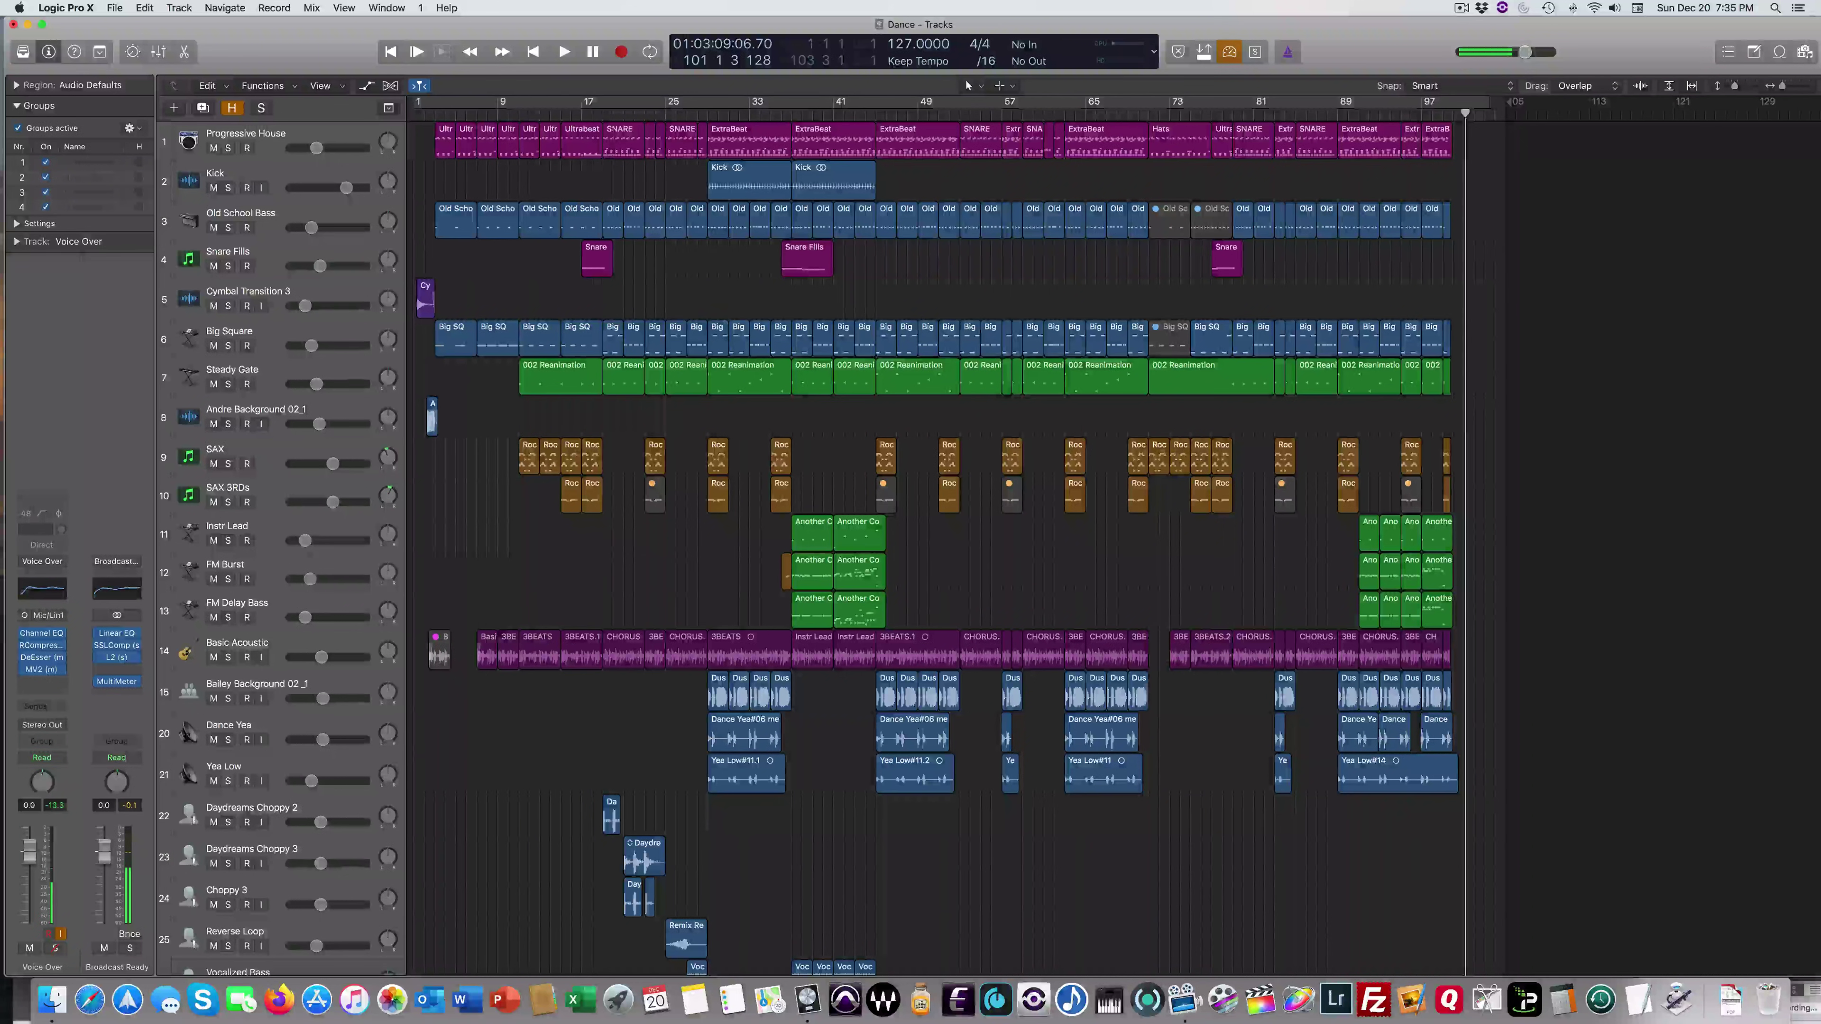
left_click(495, 107)
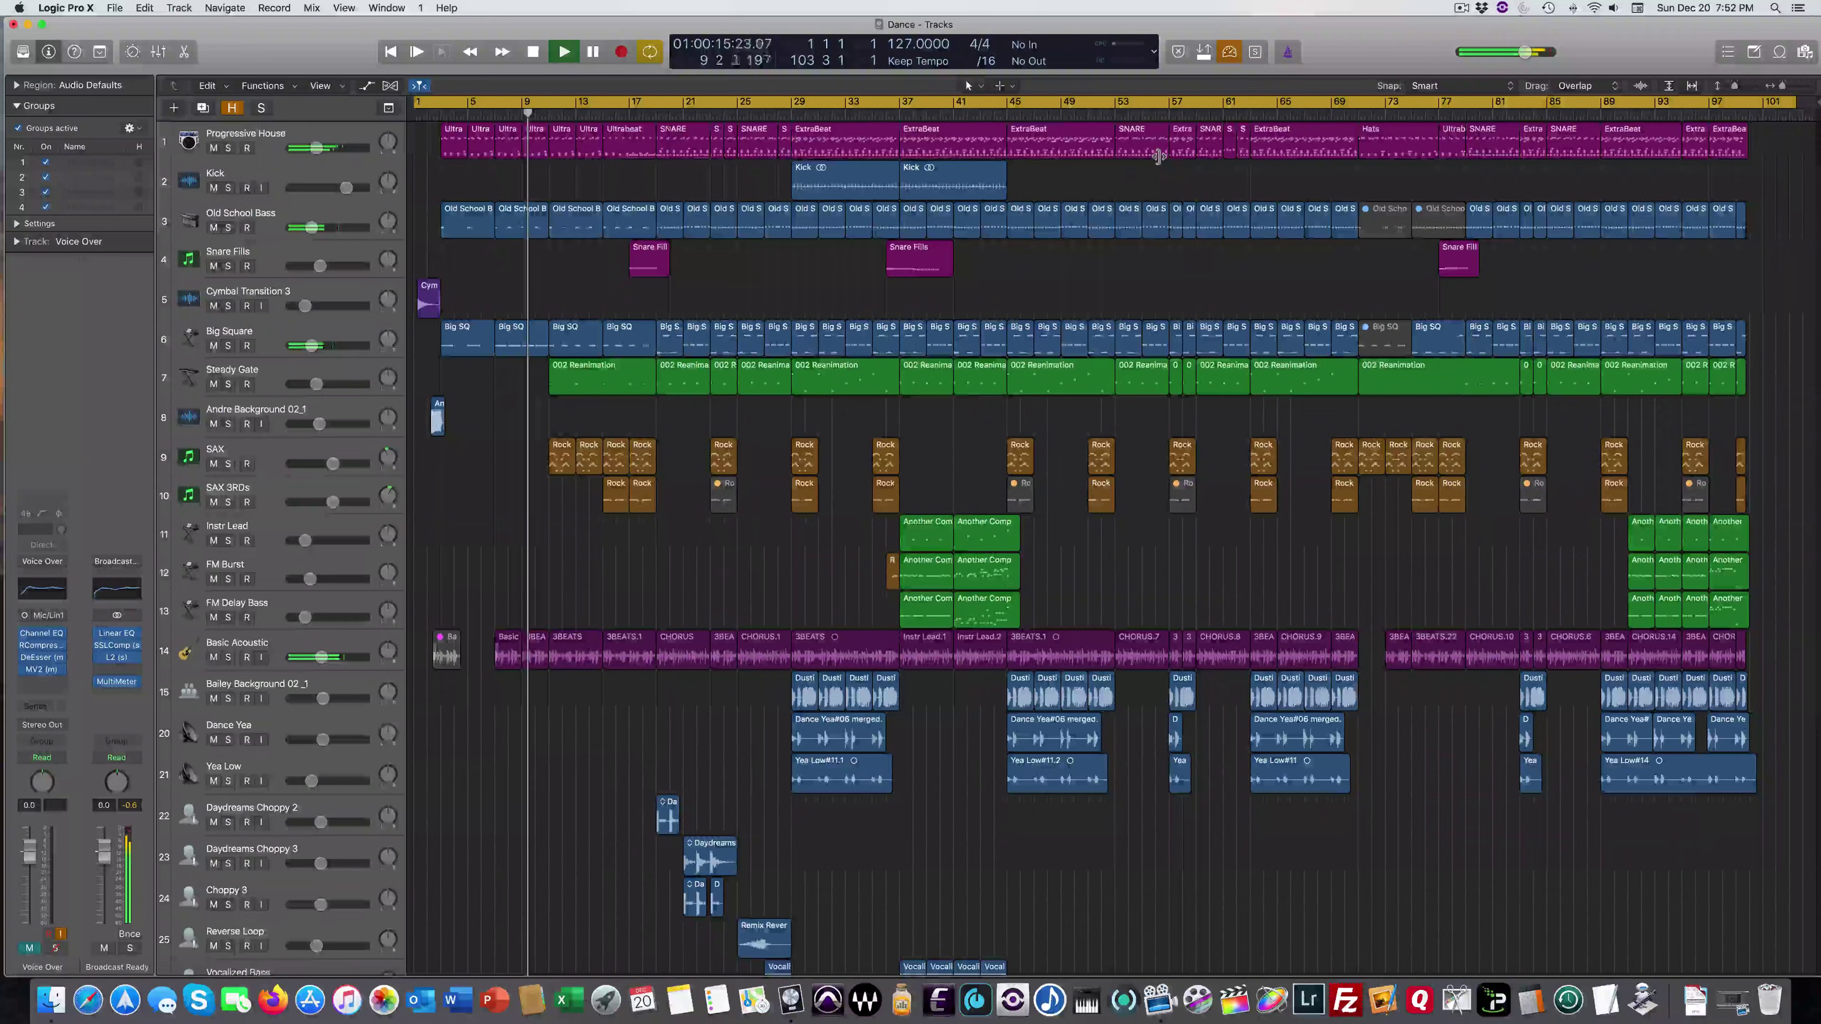
- Examine the full arrangement during playback, from the Progressive House drums down through the vocal and effect tracks to Voice Over
scroll(1158, 155, "down", 2)
scroll(1158, 156, "down", 2)
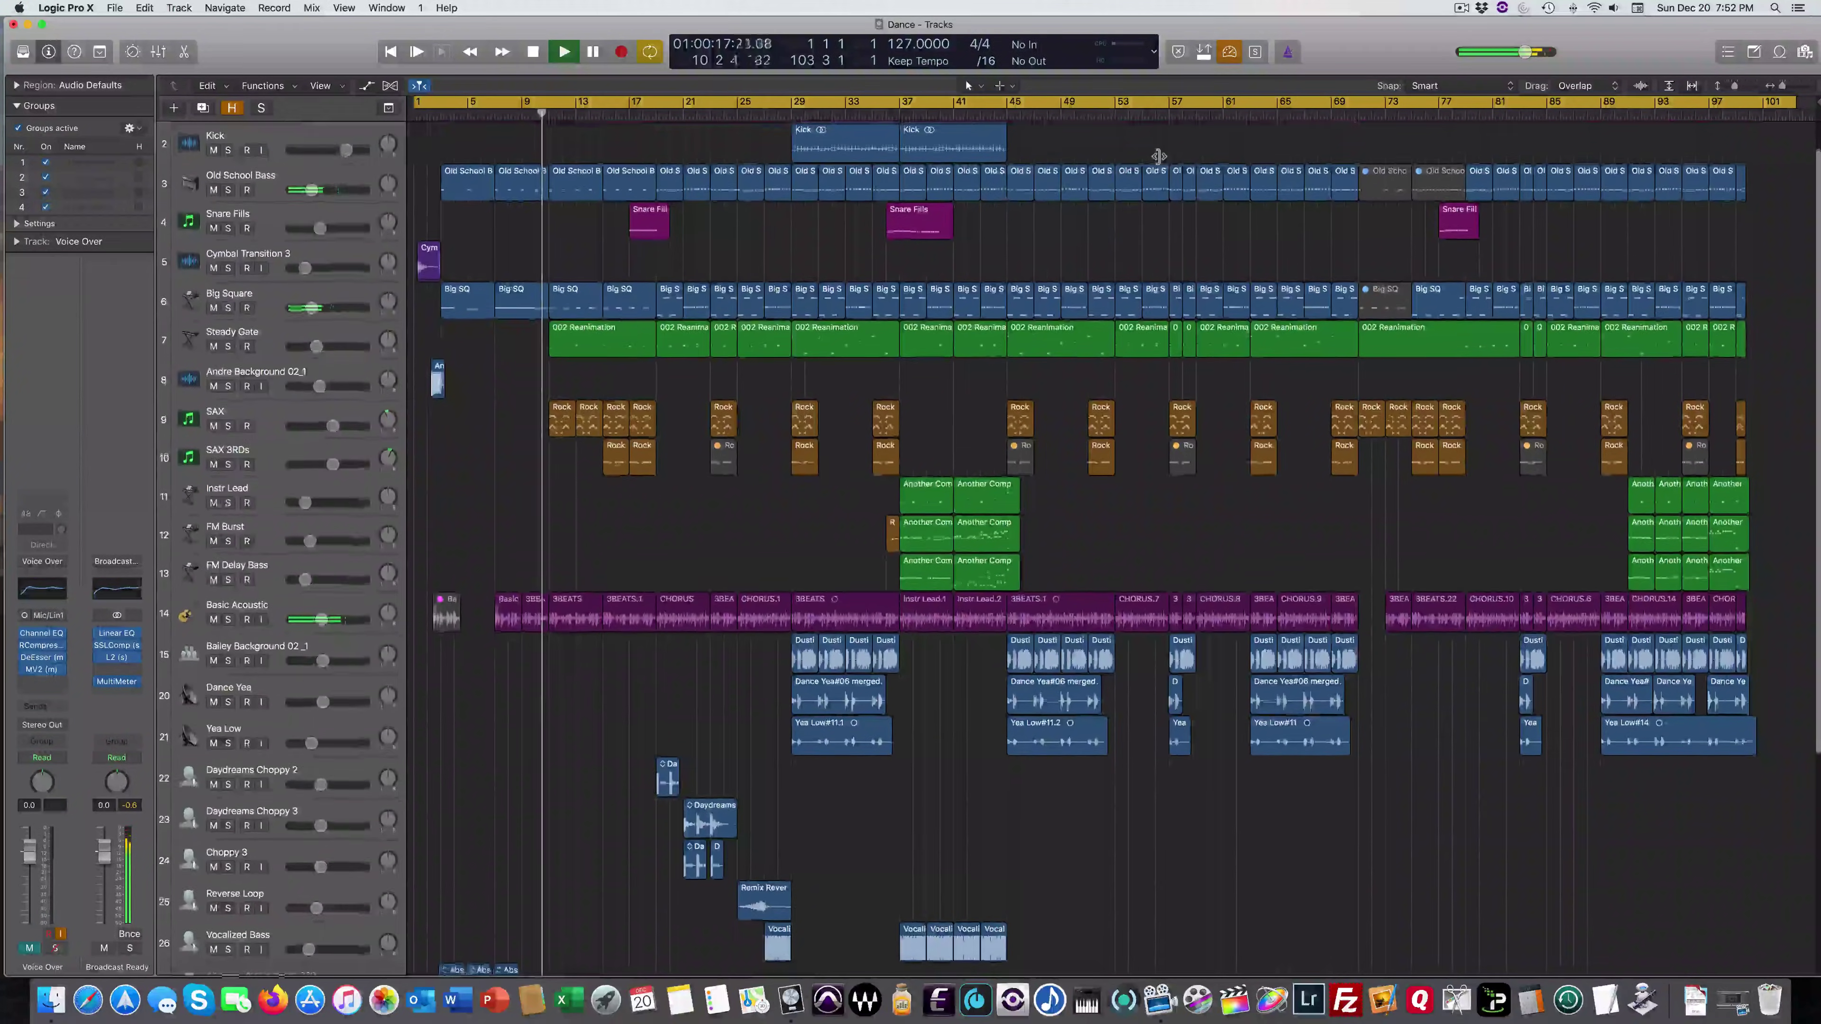
scroll(1158, 155, "down", 3)
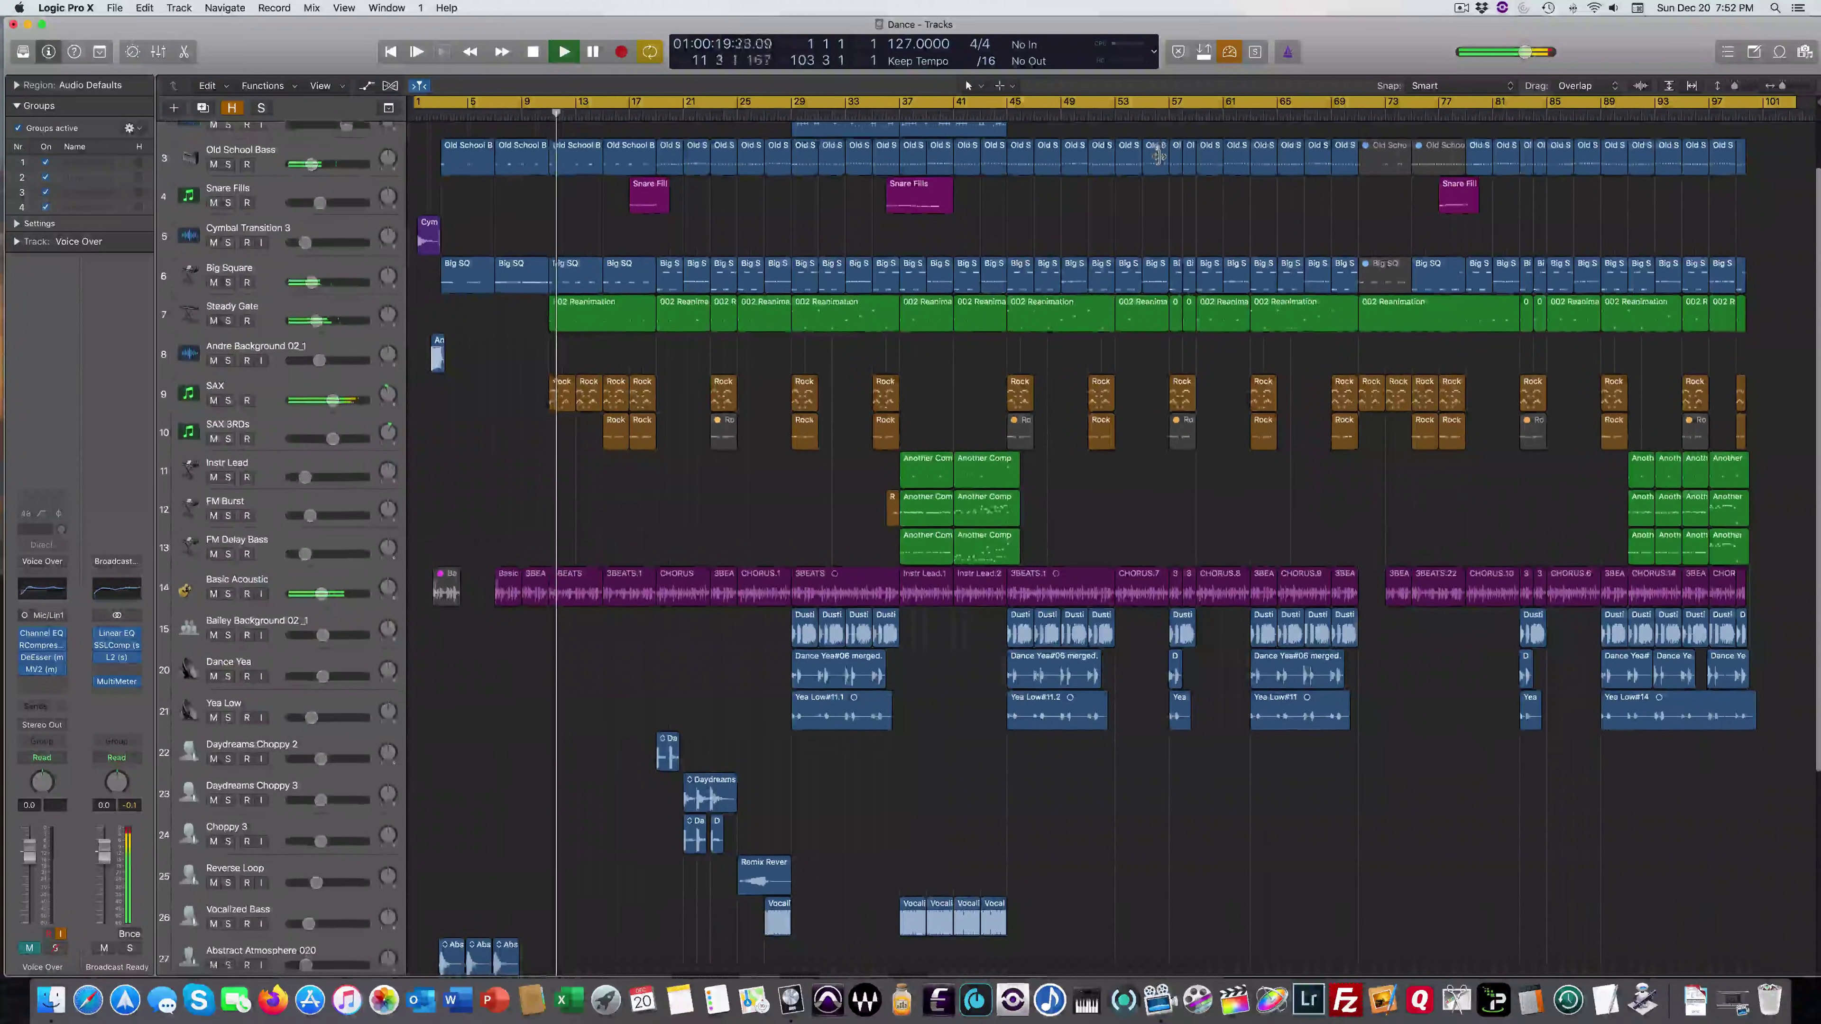
scroll(1159, 156, "down", 1)
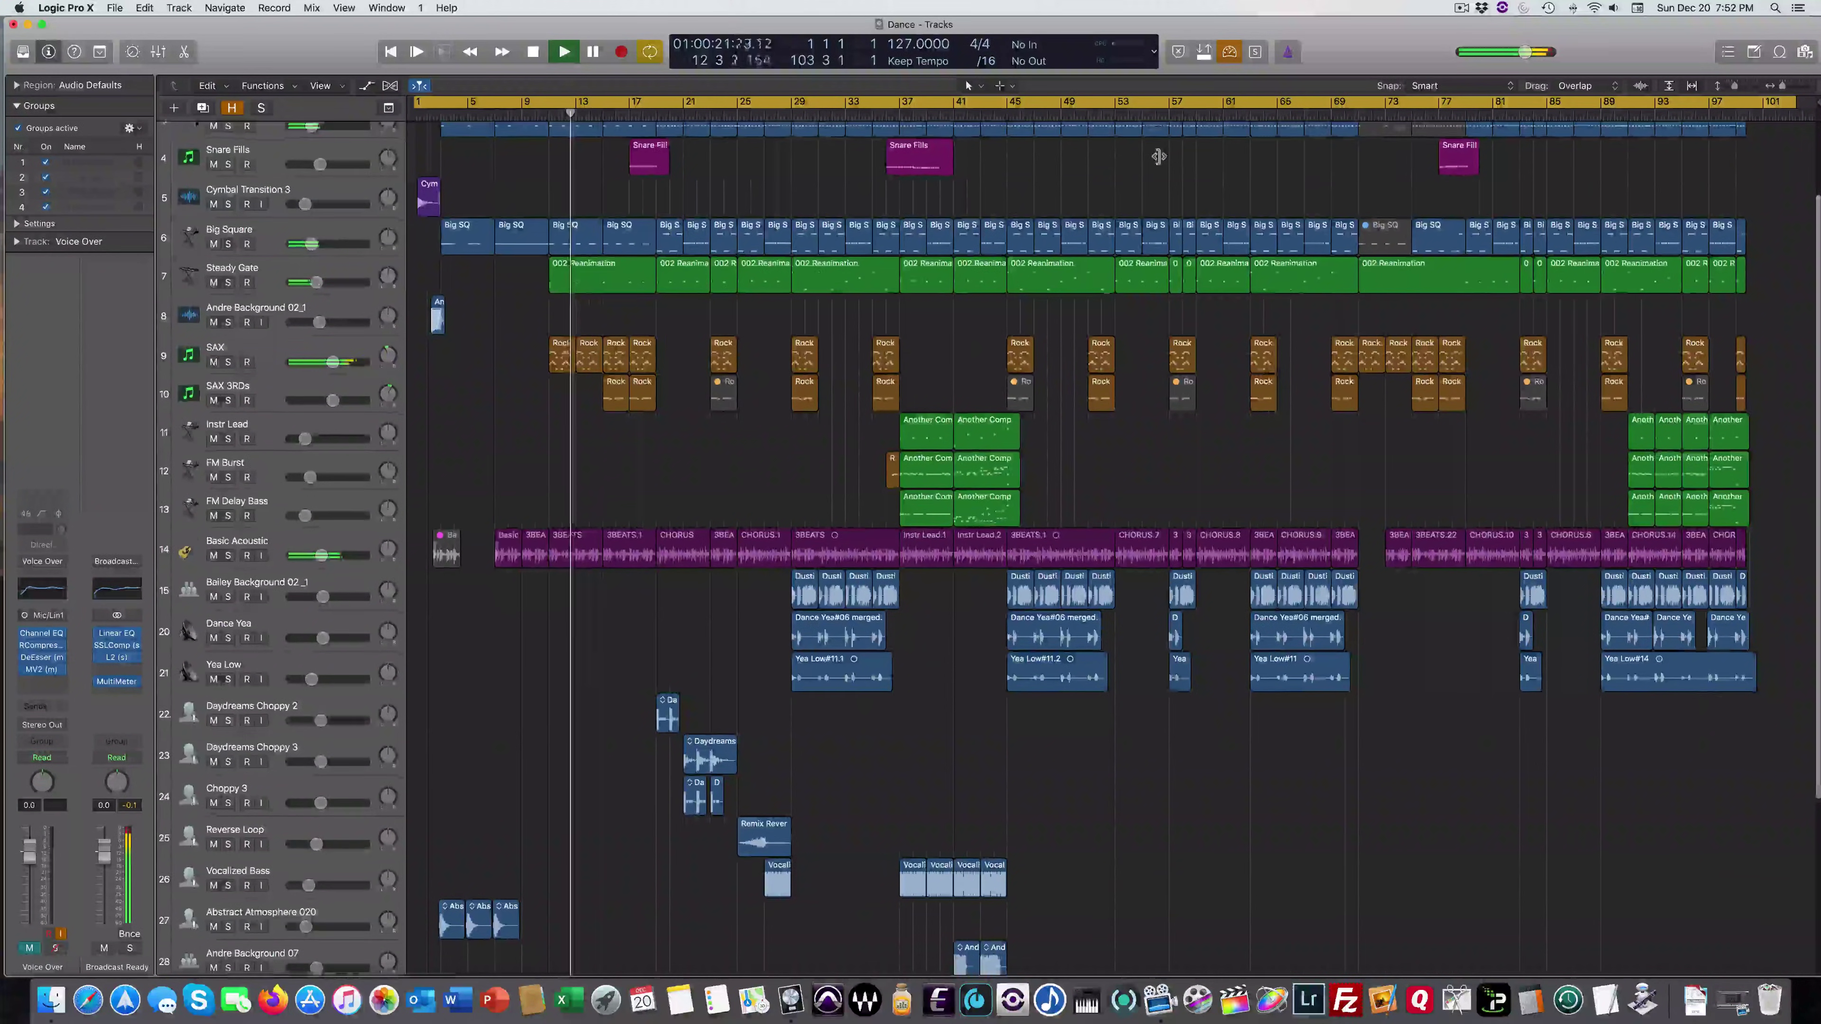
scroll(1158, 156, "down", 1)
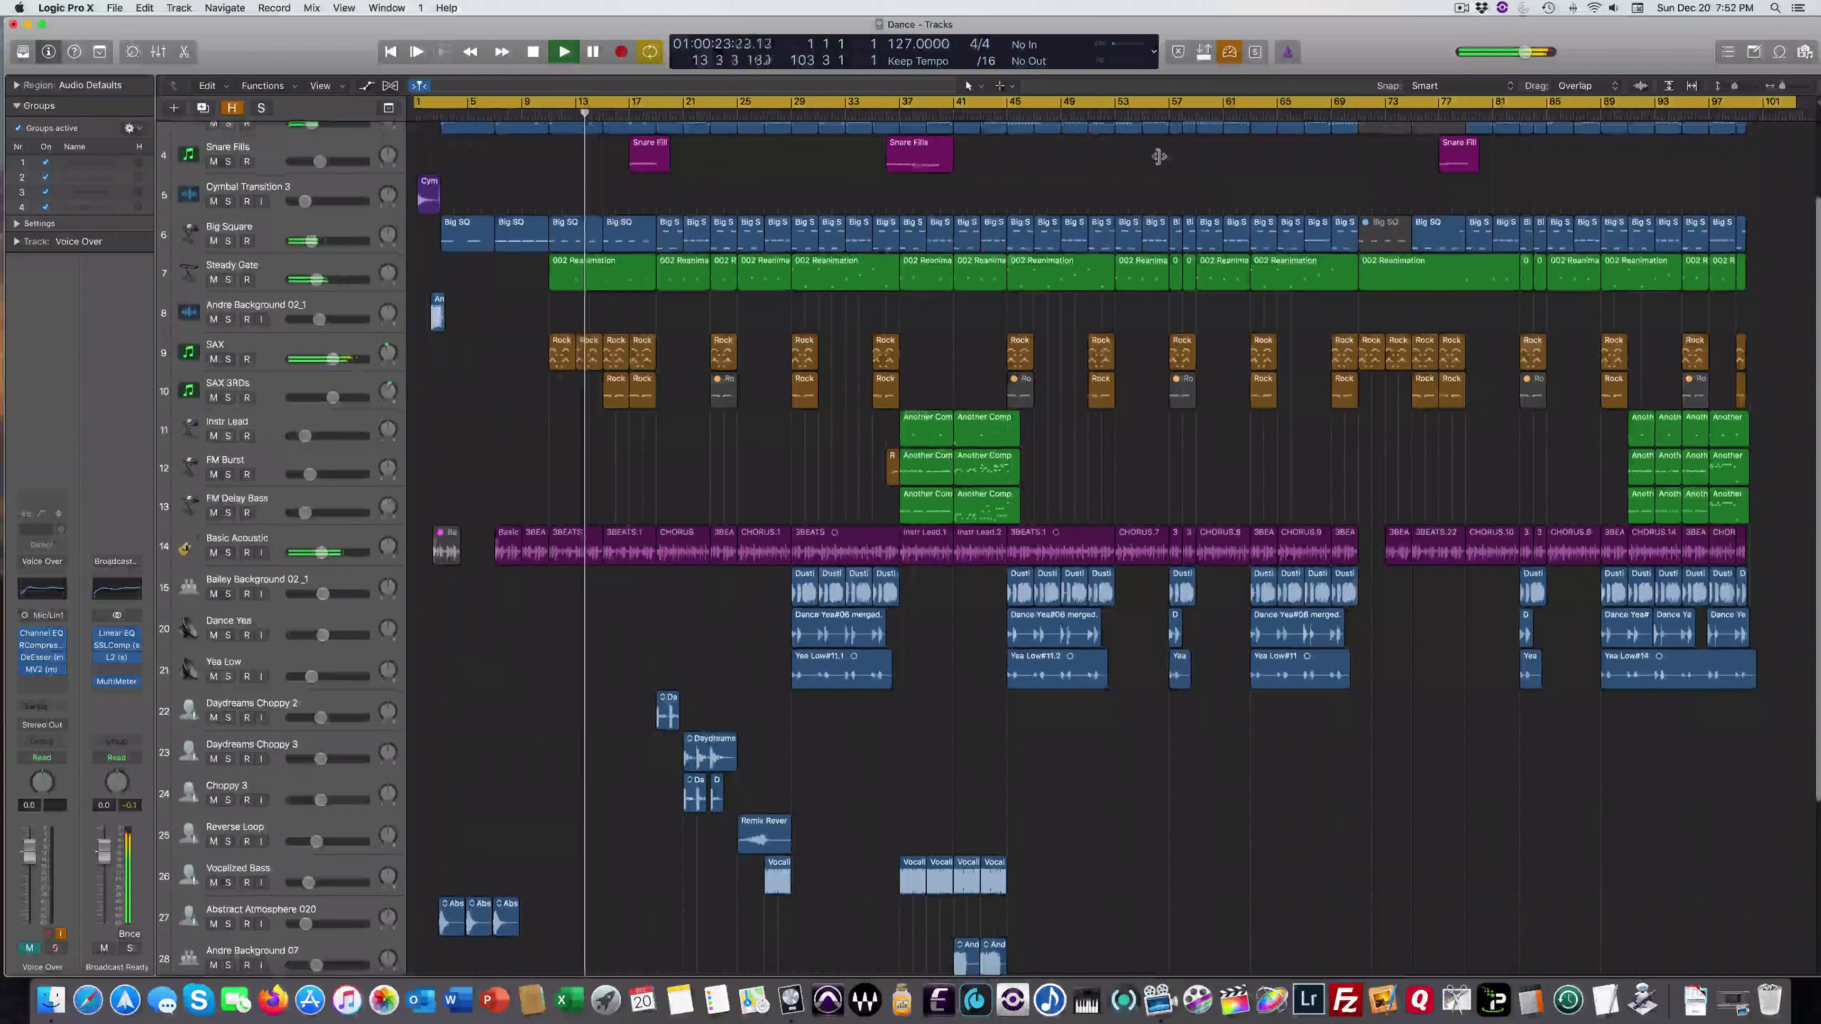
scroll(1158, 156, "down", 4)
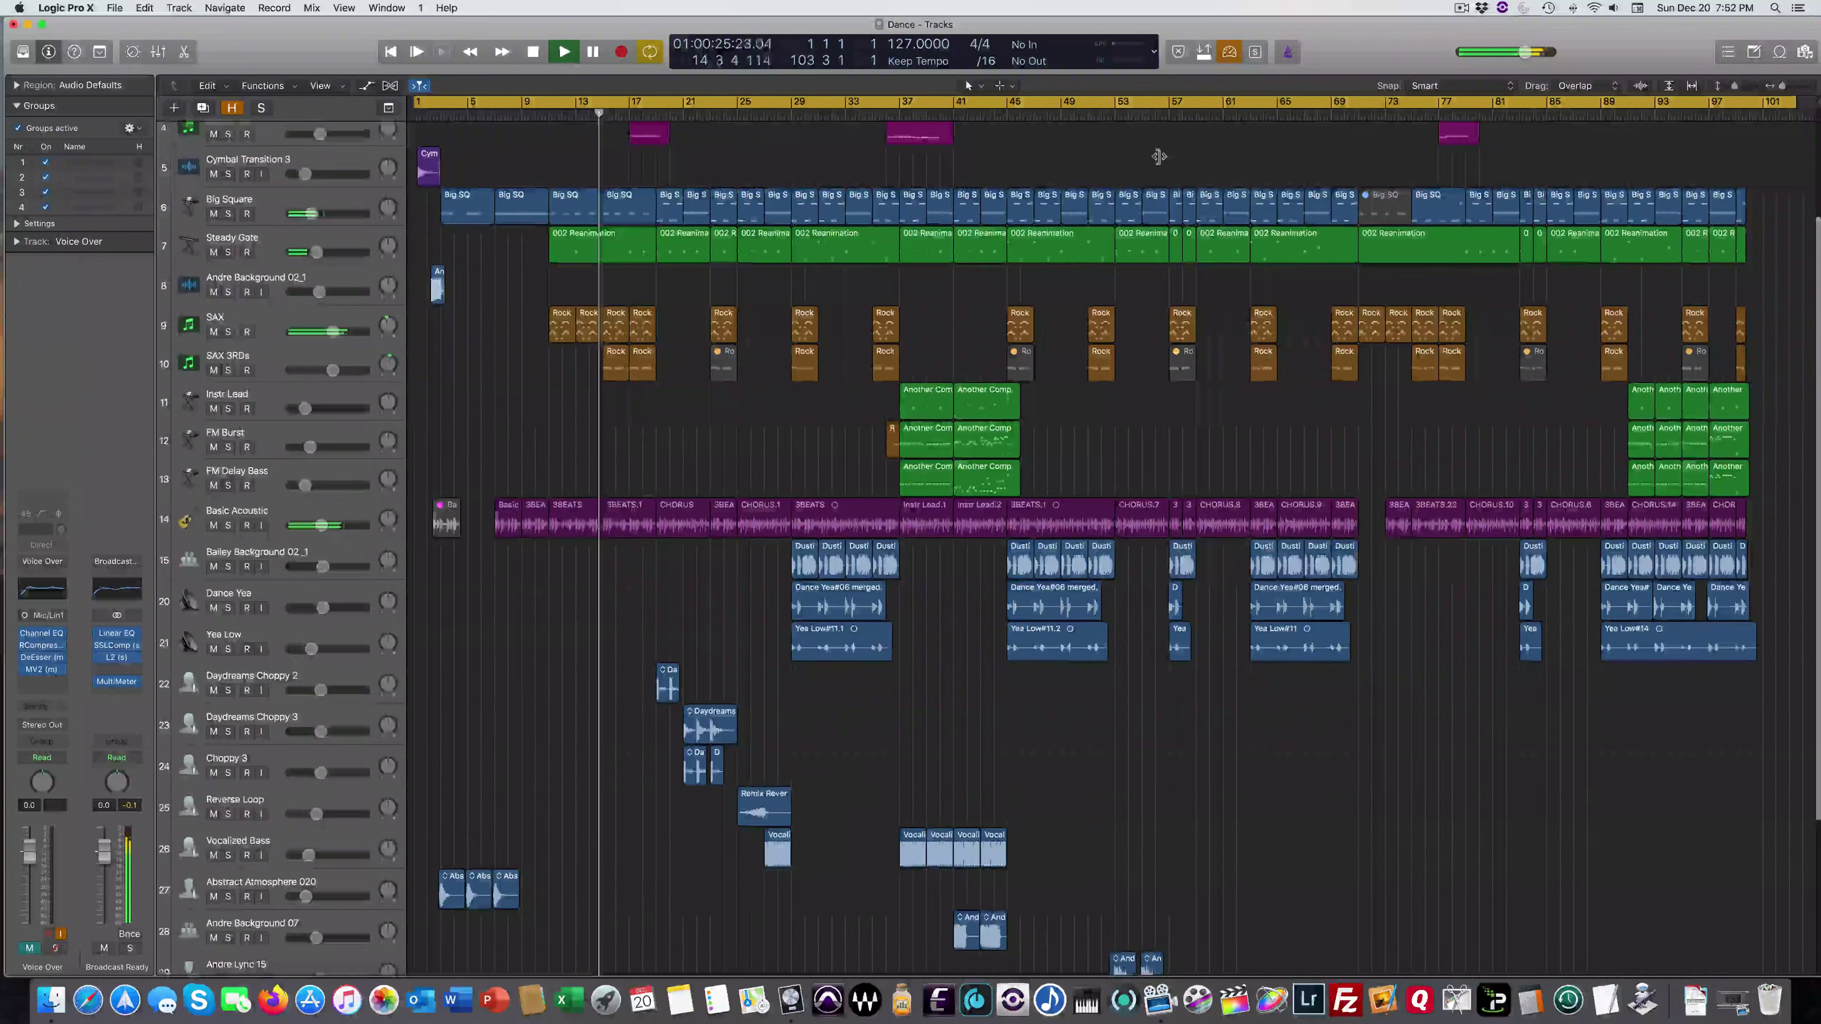
scroll(1158, 155, "down", 5)
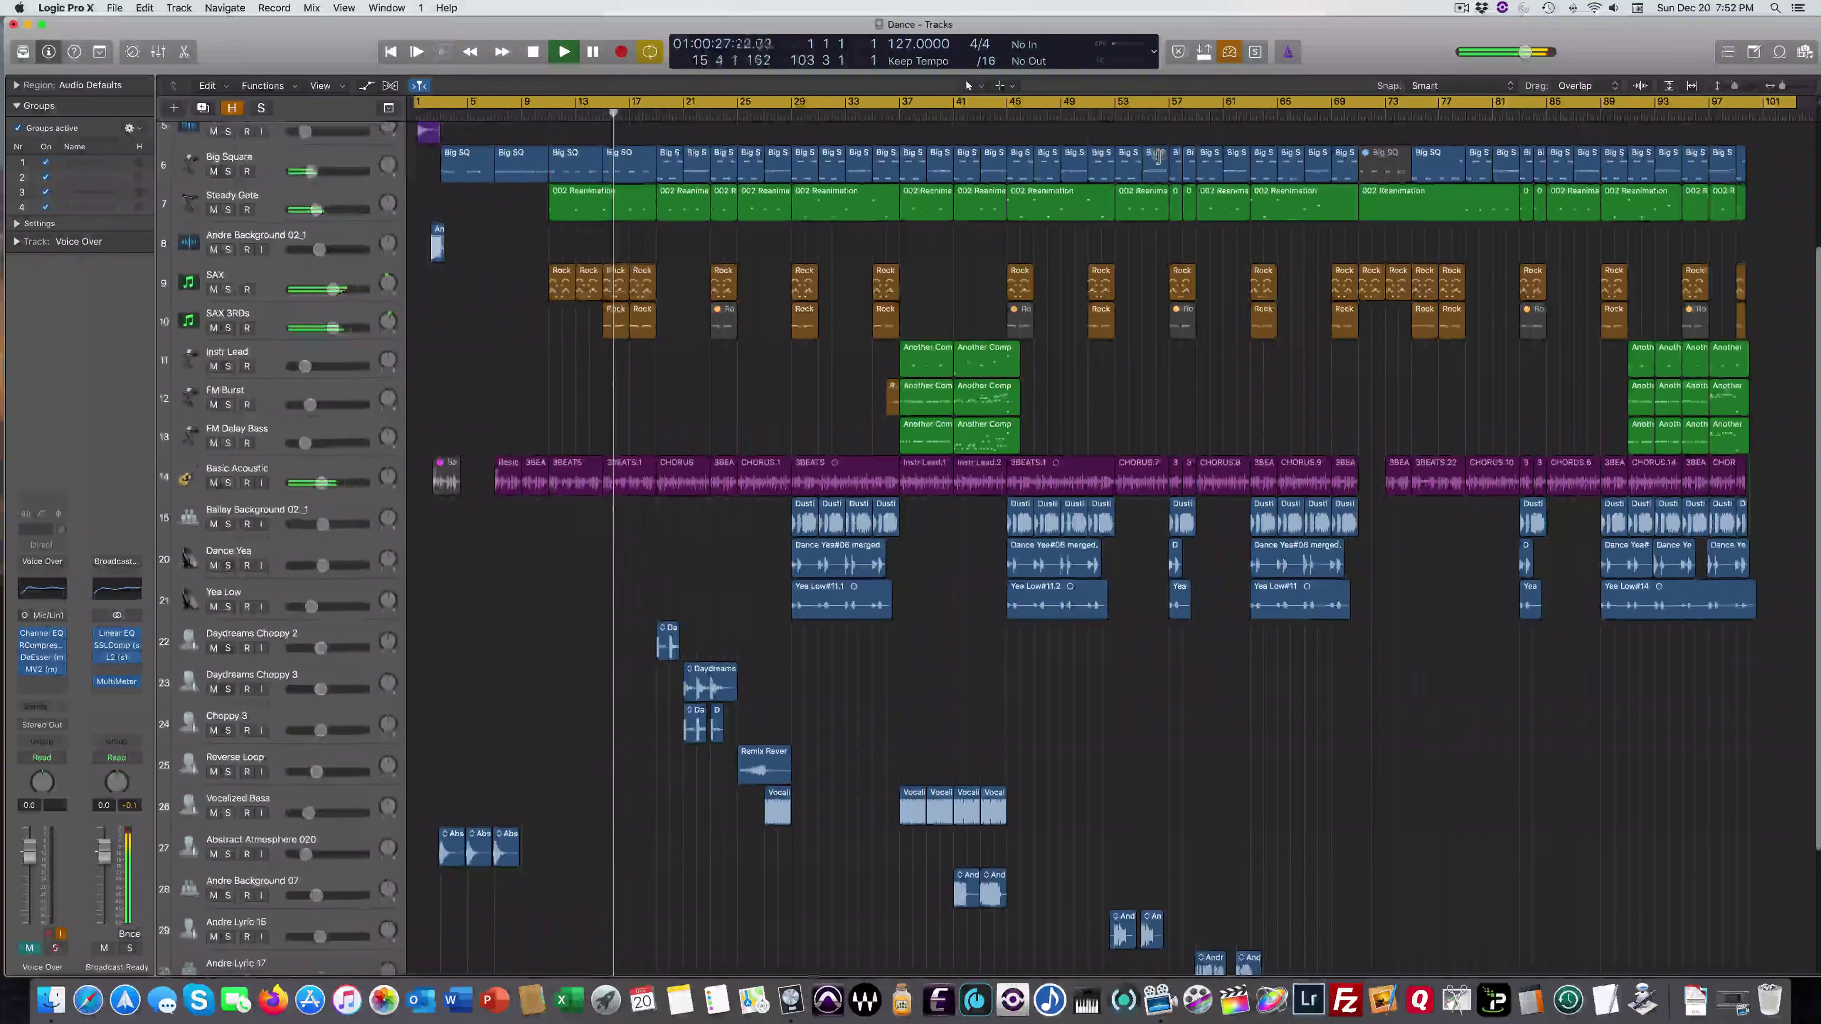
scroll(1159, 156, "down", 3)
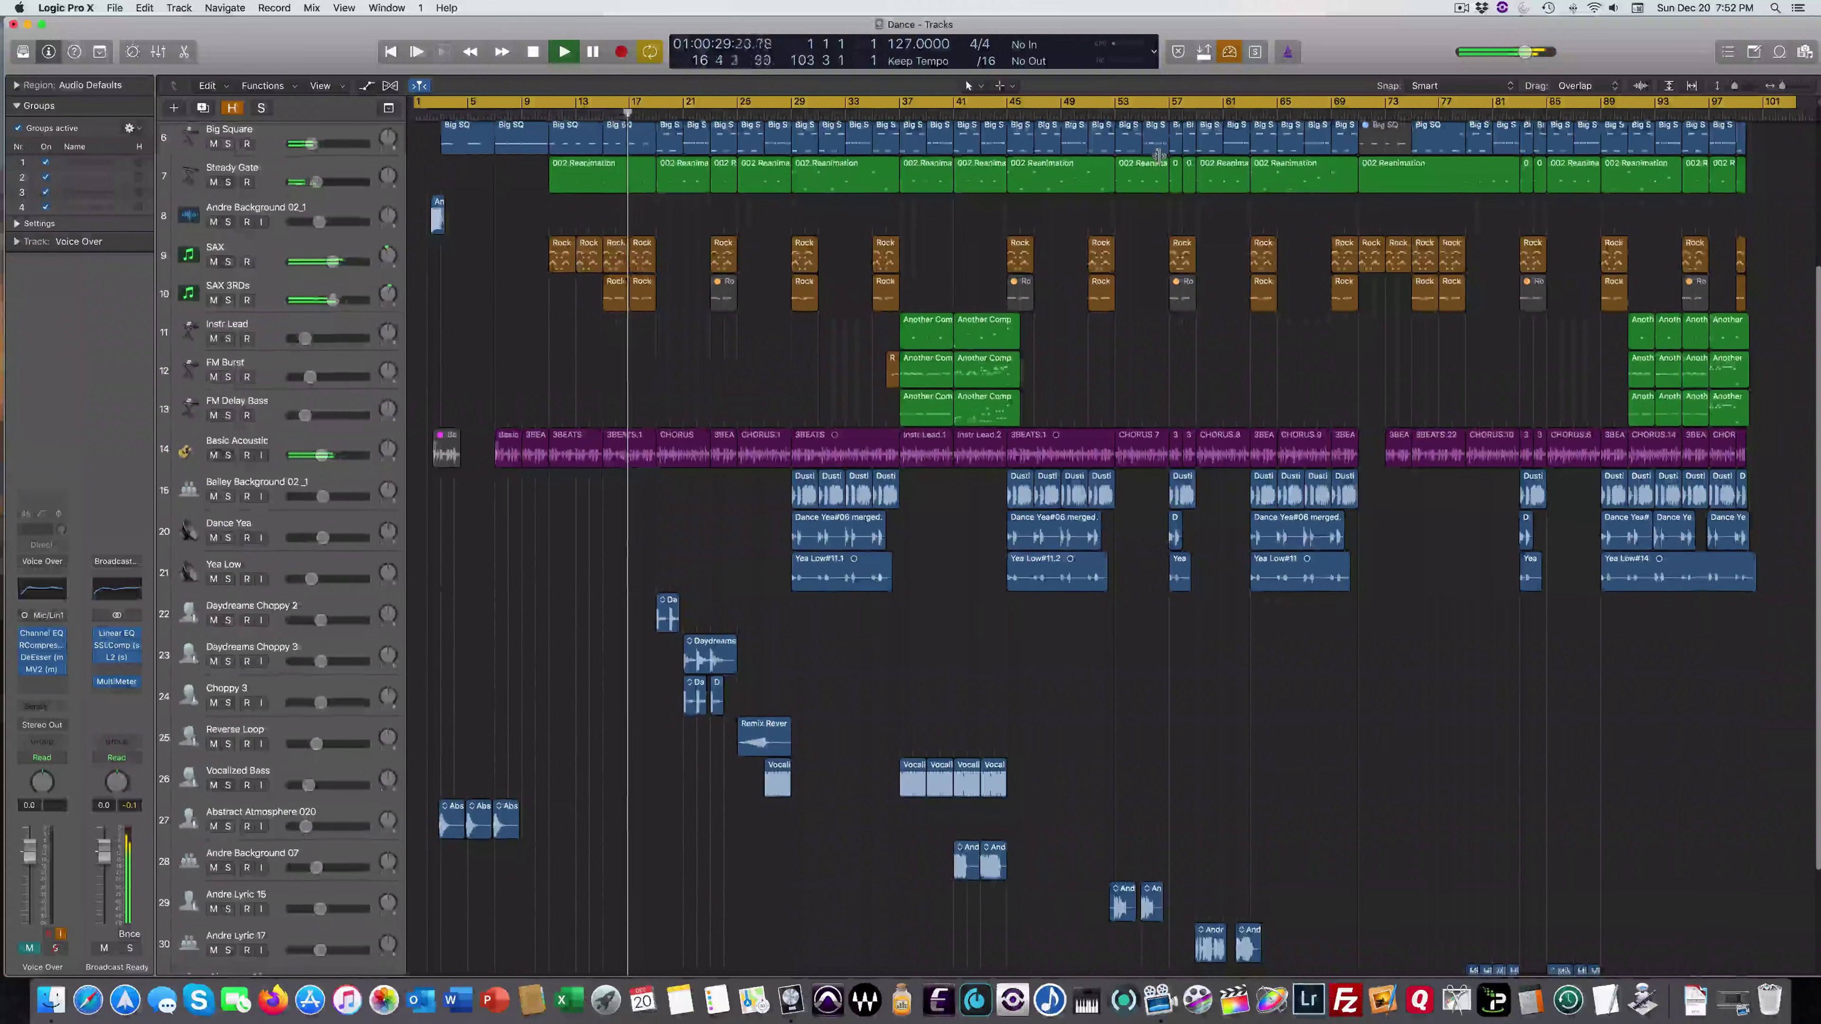
scroll(1158, 156, "down", 5)
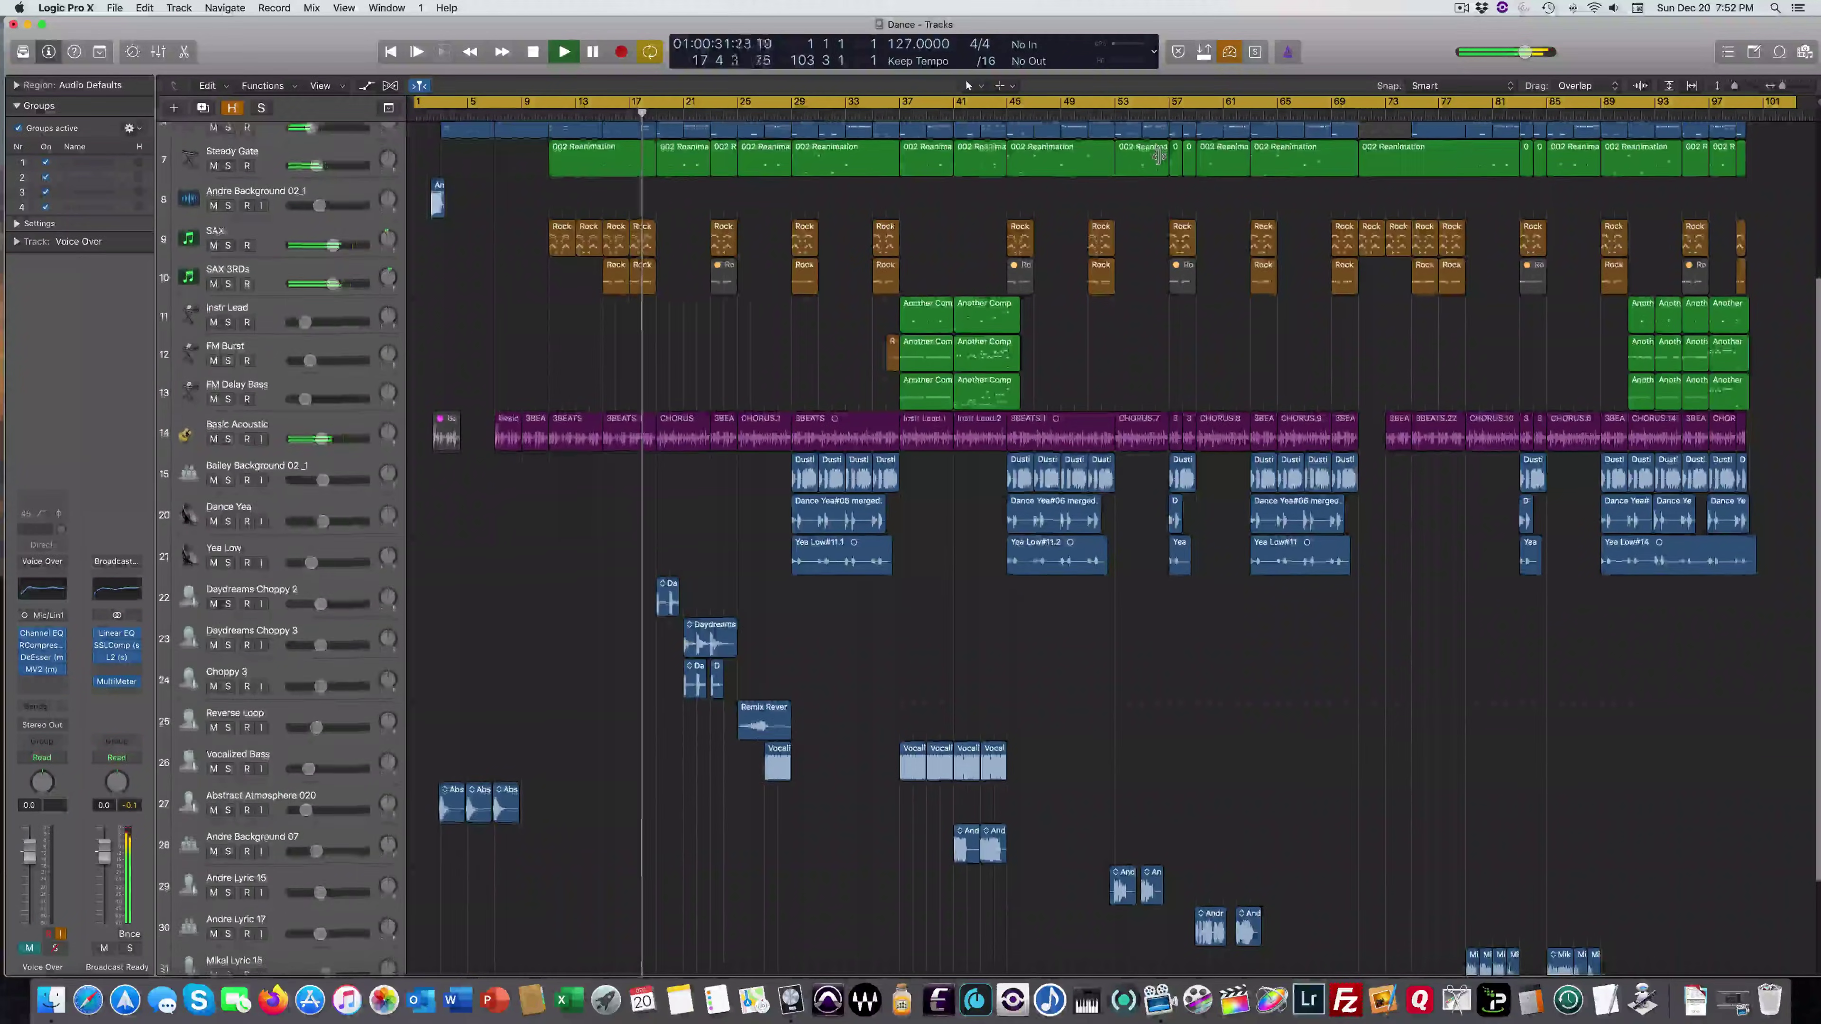
scroll(1158, 156, "down", 10)
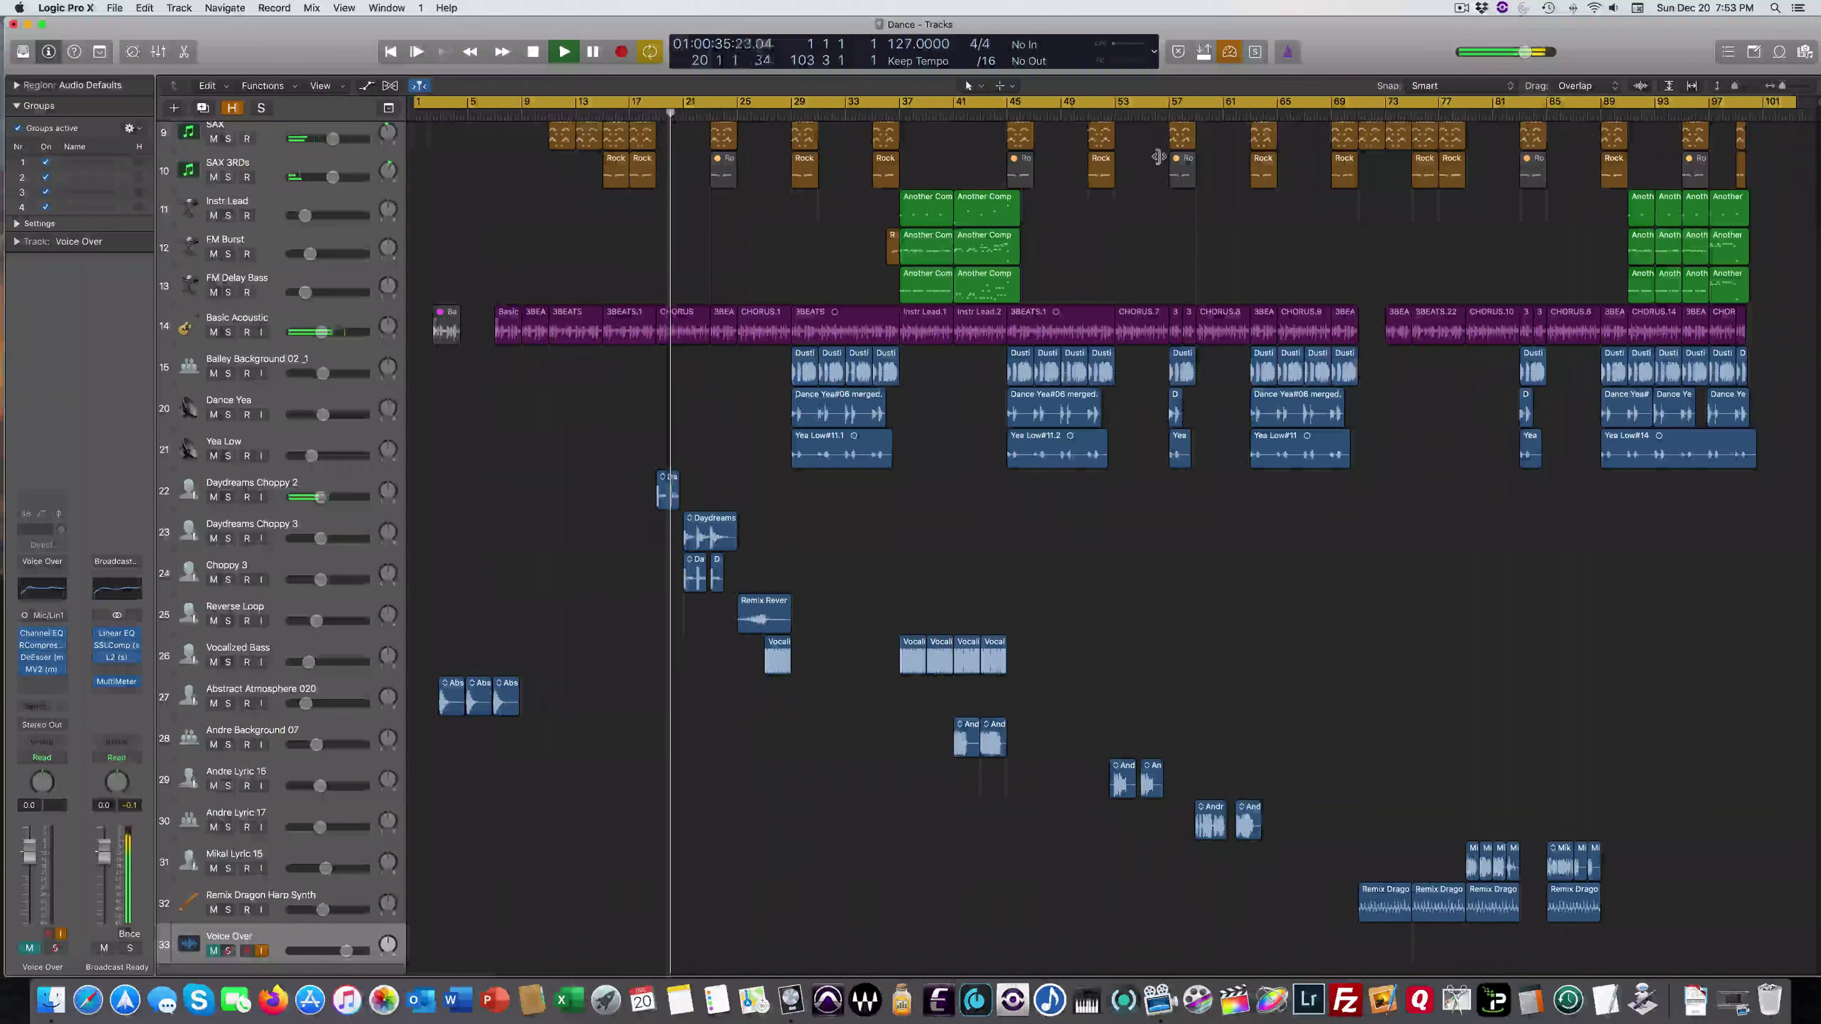
scroll(1158, 156, "up", 6)
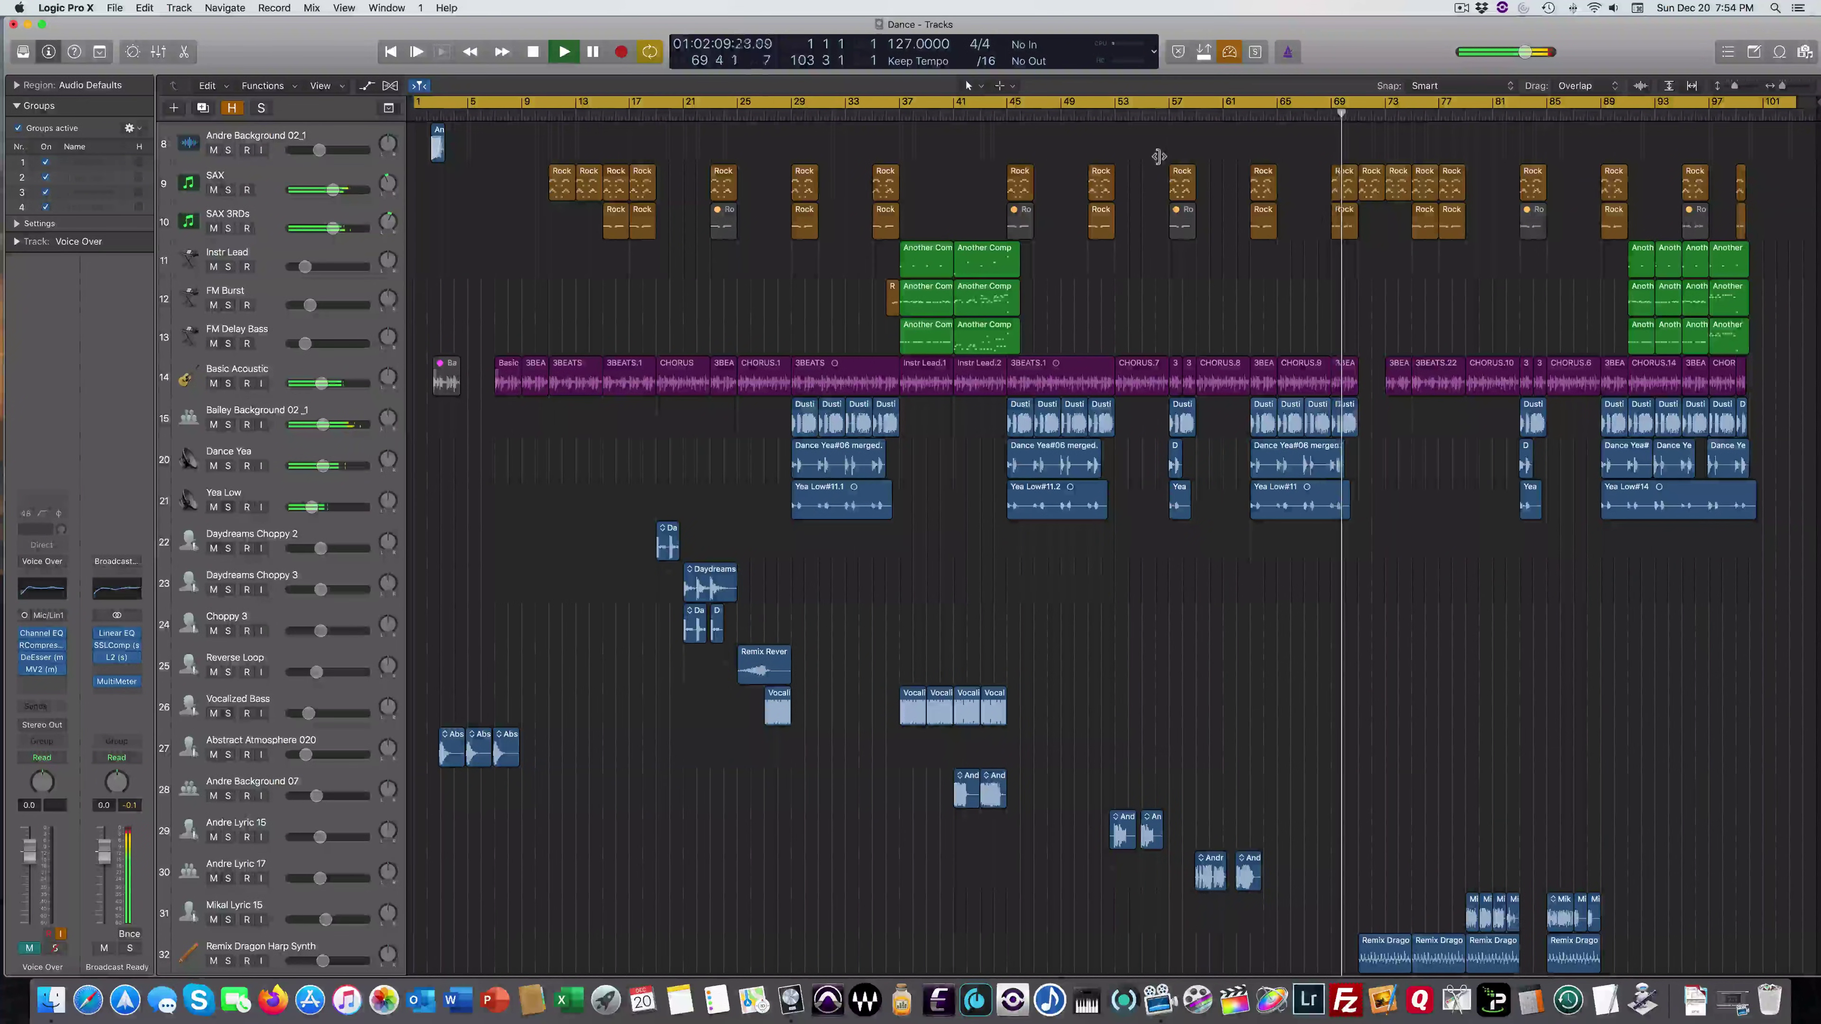
- Open the mixer during playback and examine the channel strips' effects and bus sends alongside the vocal tracks
key("x")
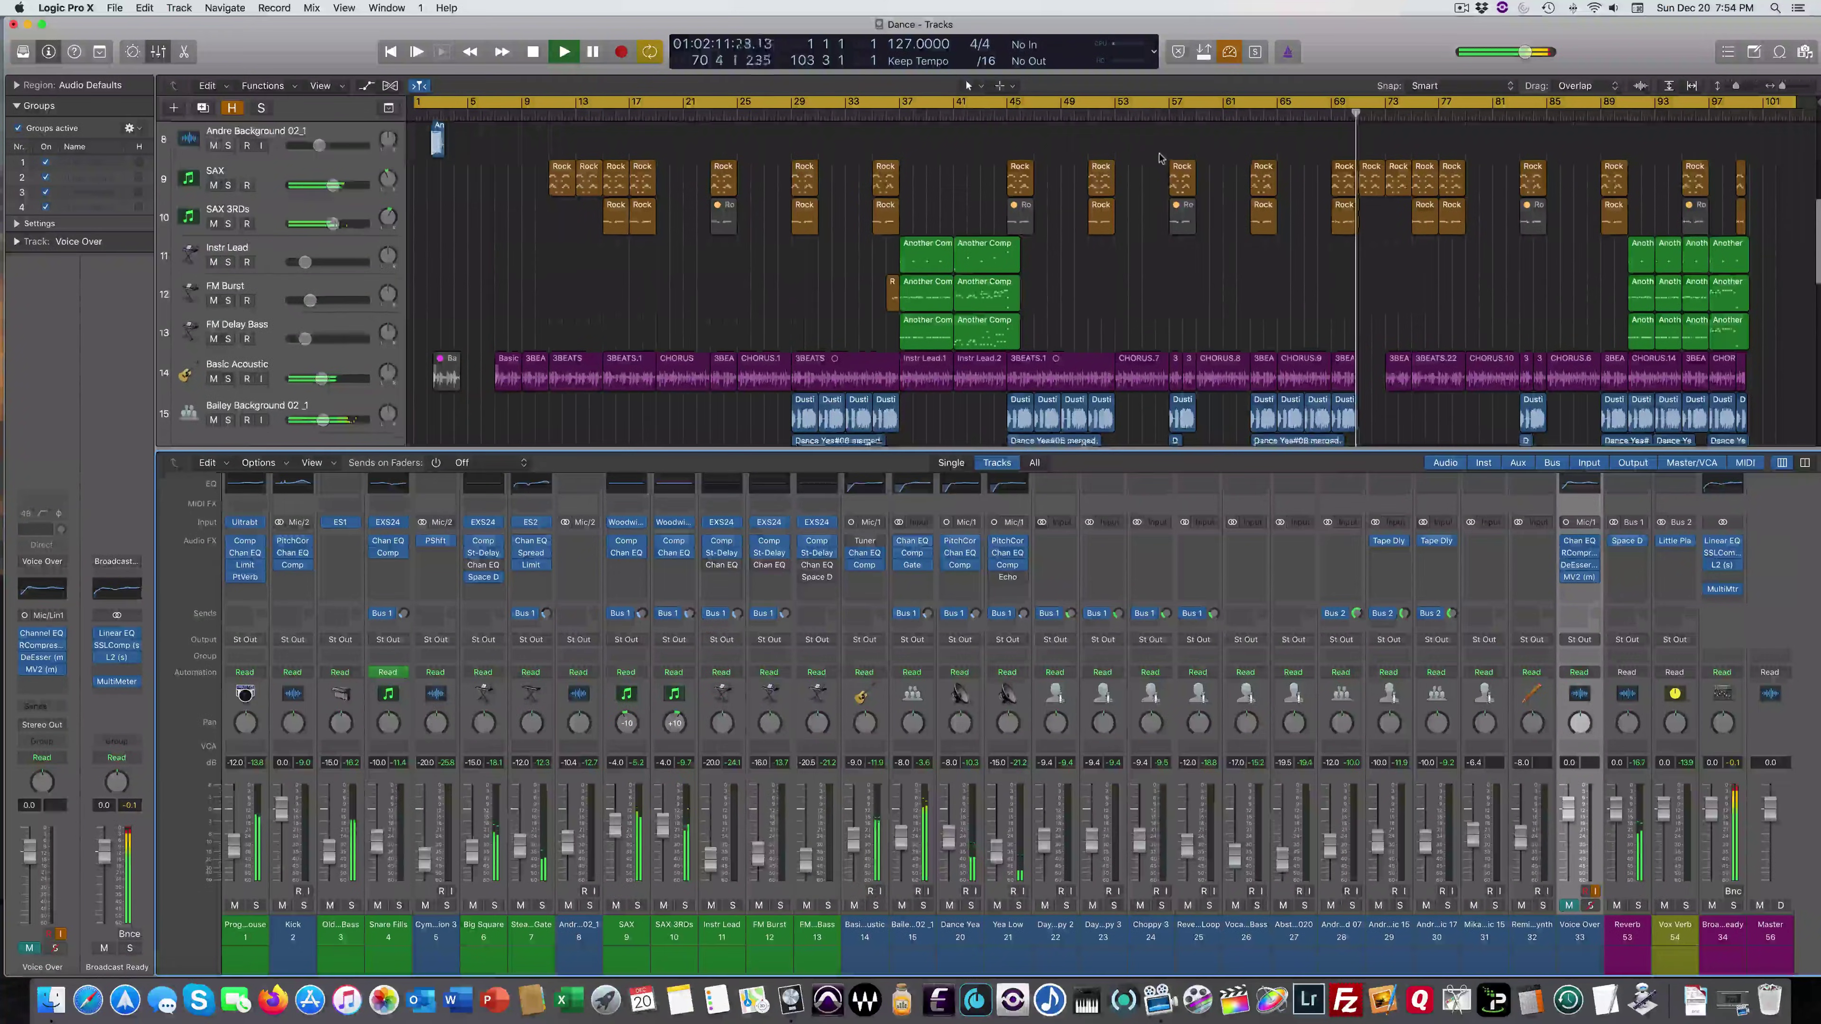
scroll(1161, 158, "down", 5)
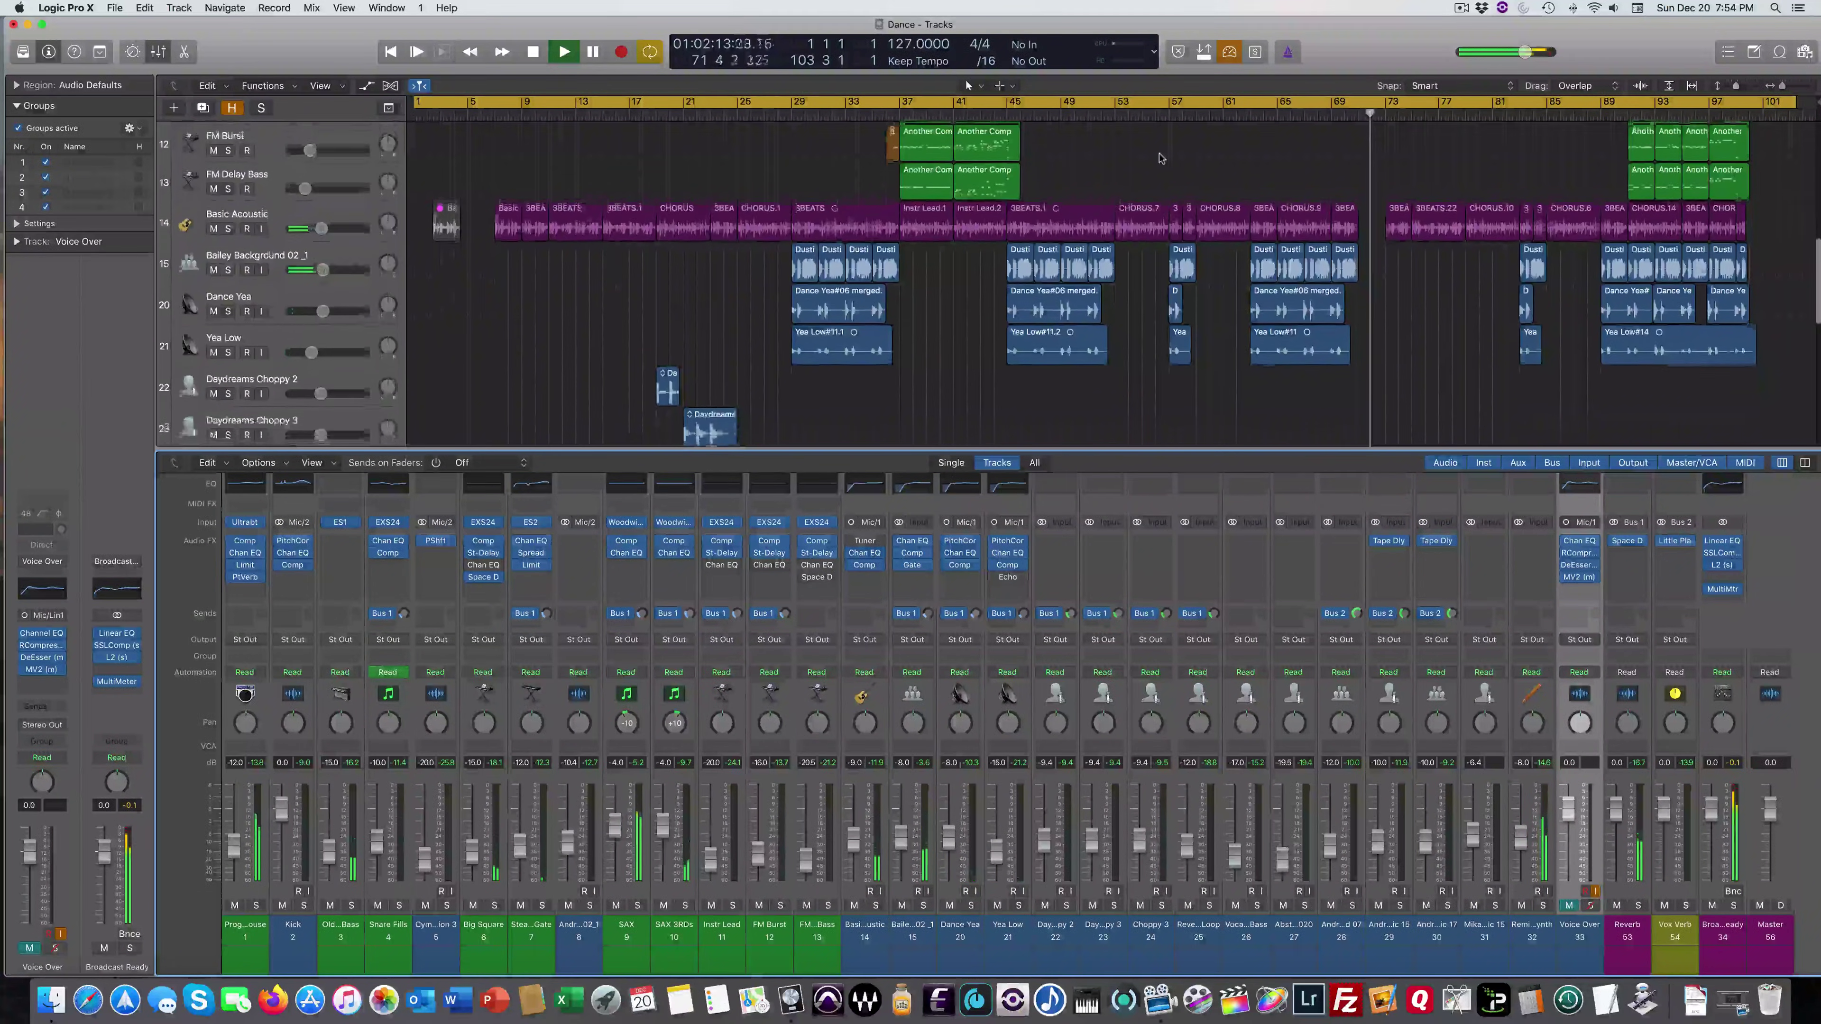
scroll(1161, 158, "down", 2)
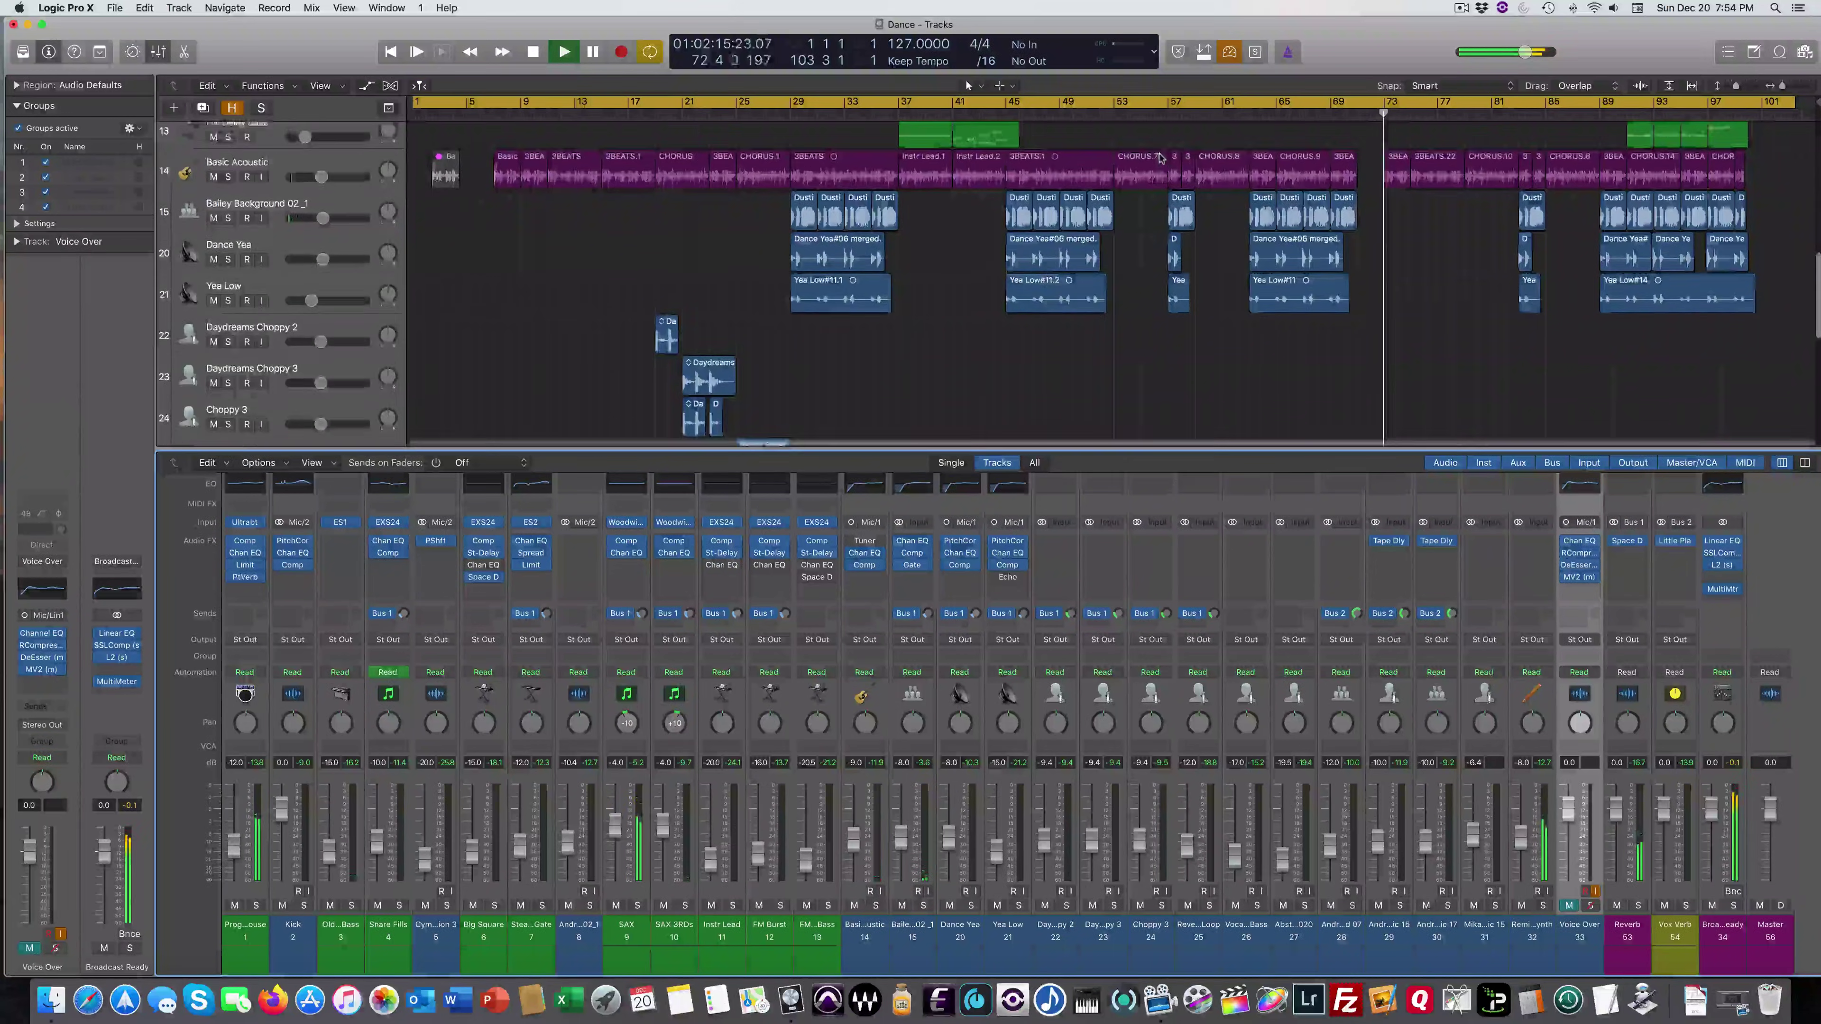
scroll(1161, 157, "down", 3)
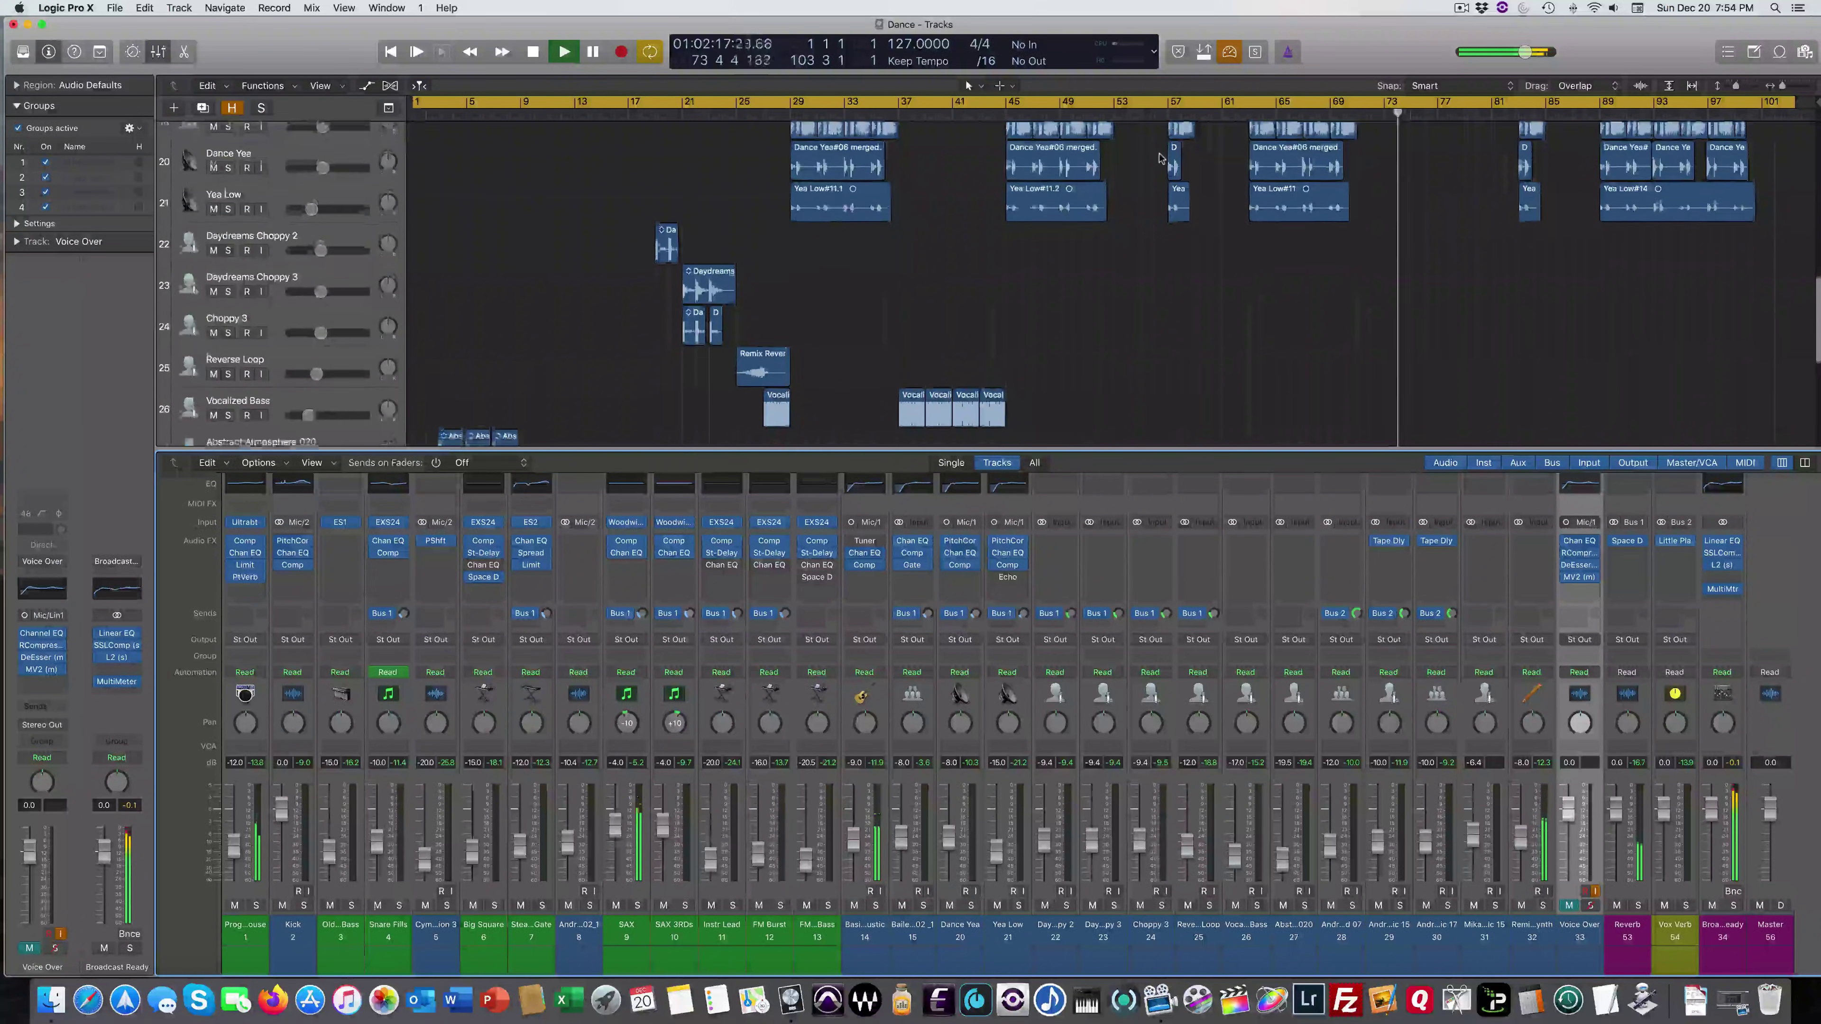
scroll(1161, 158, "down", 2)
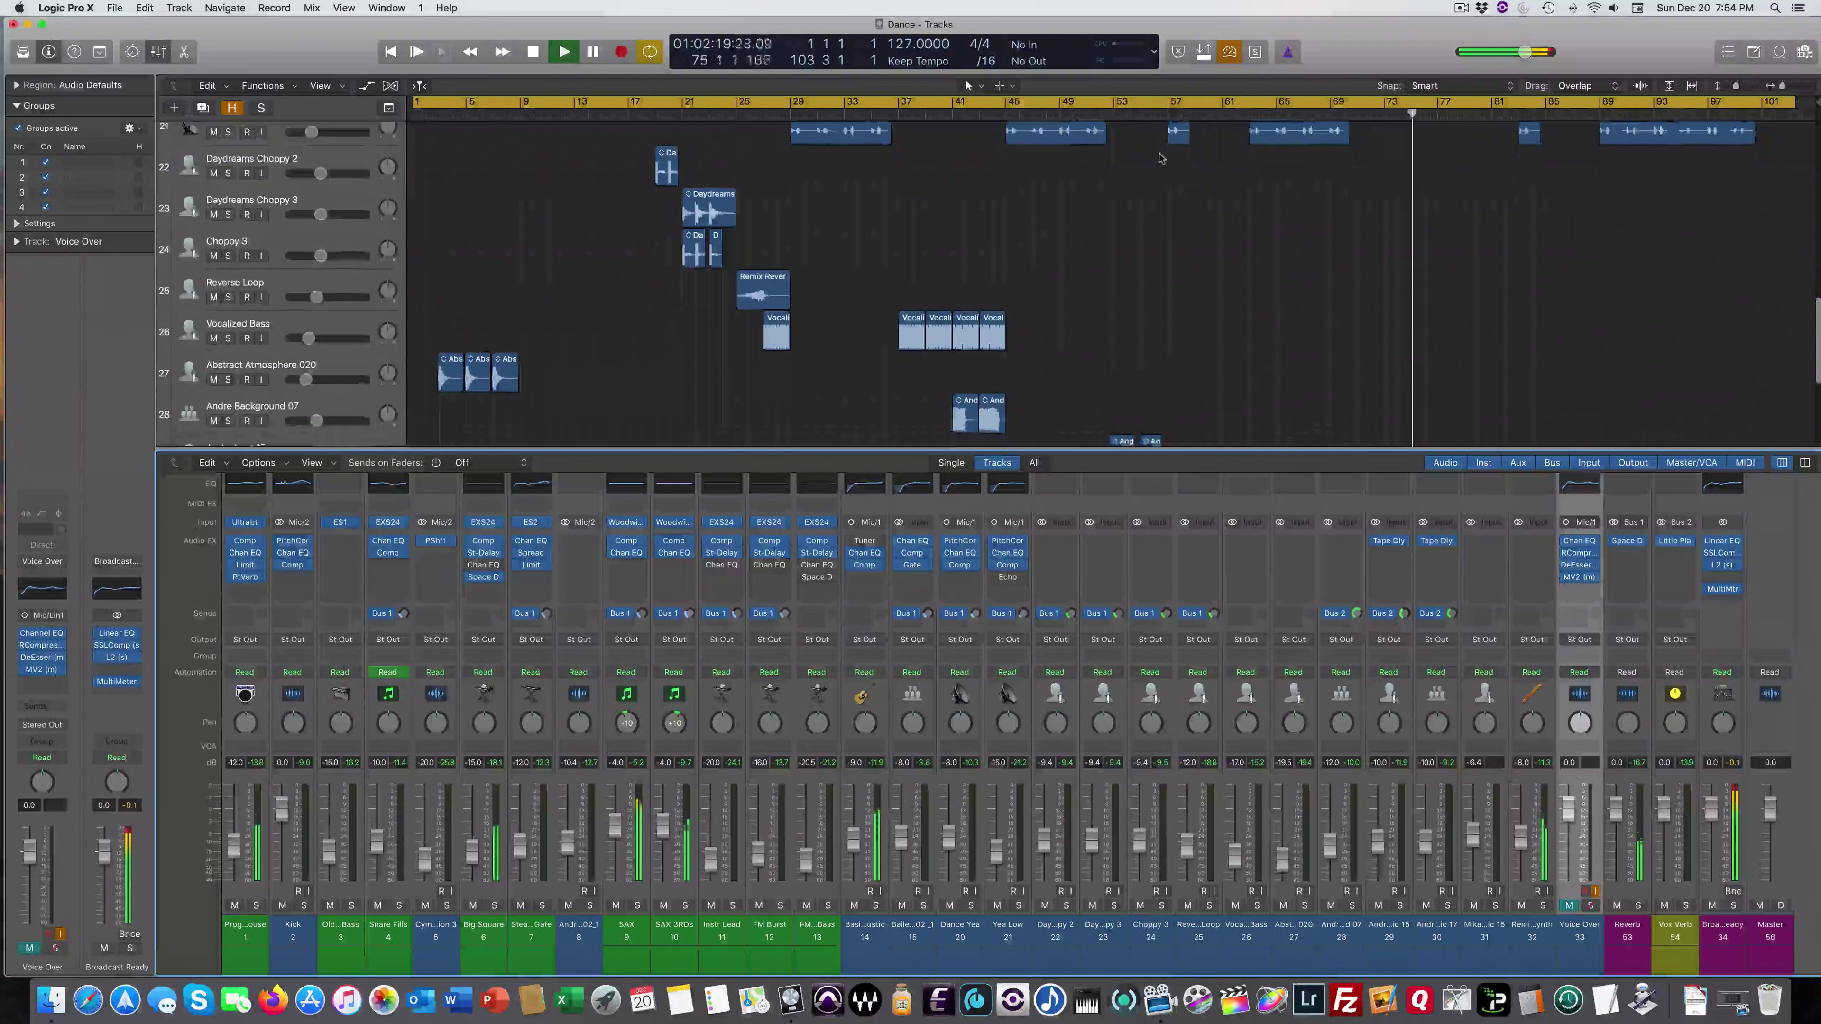
scroll(1161, 158, "down", 3)
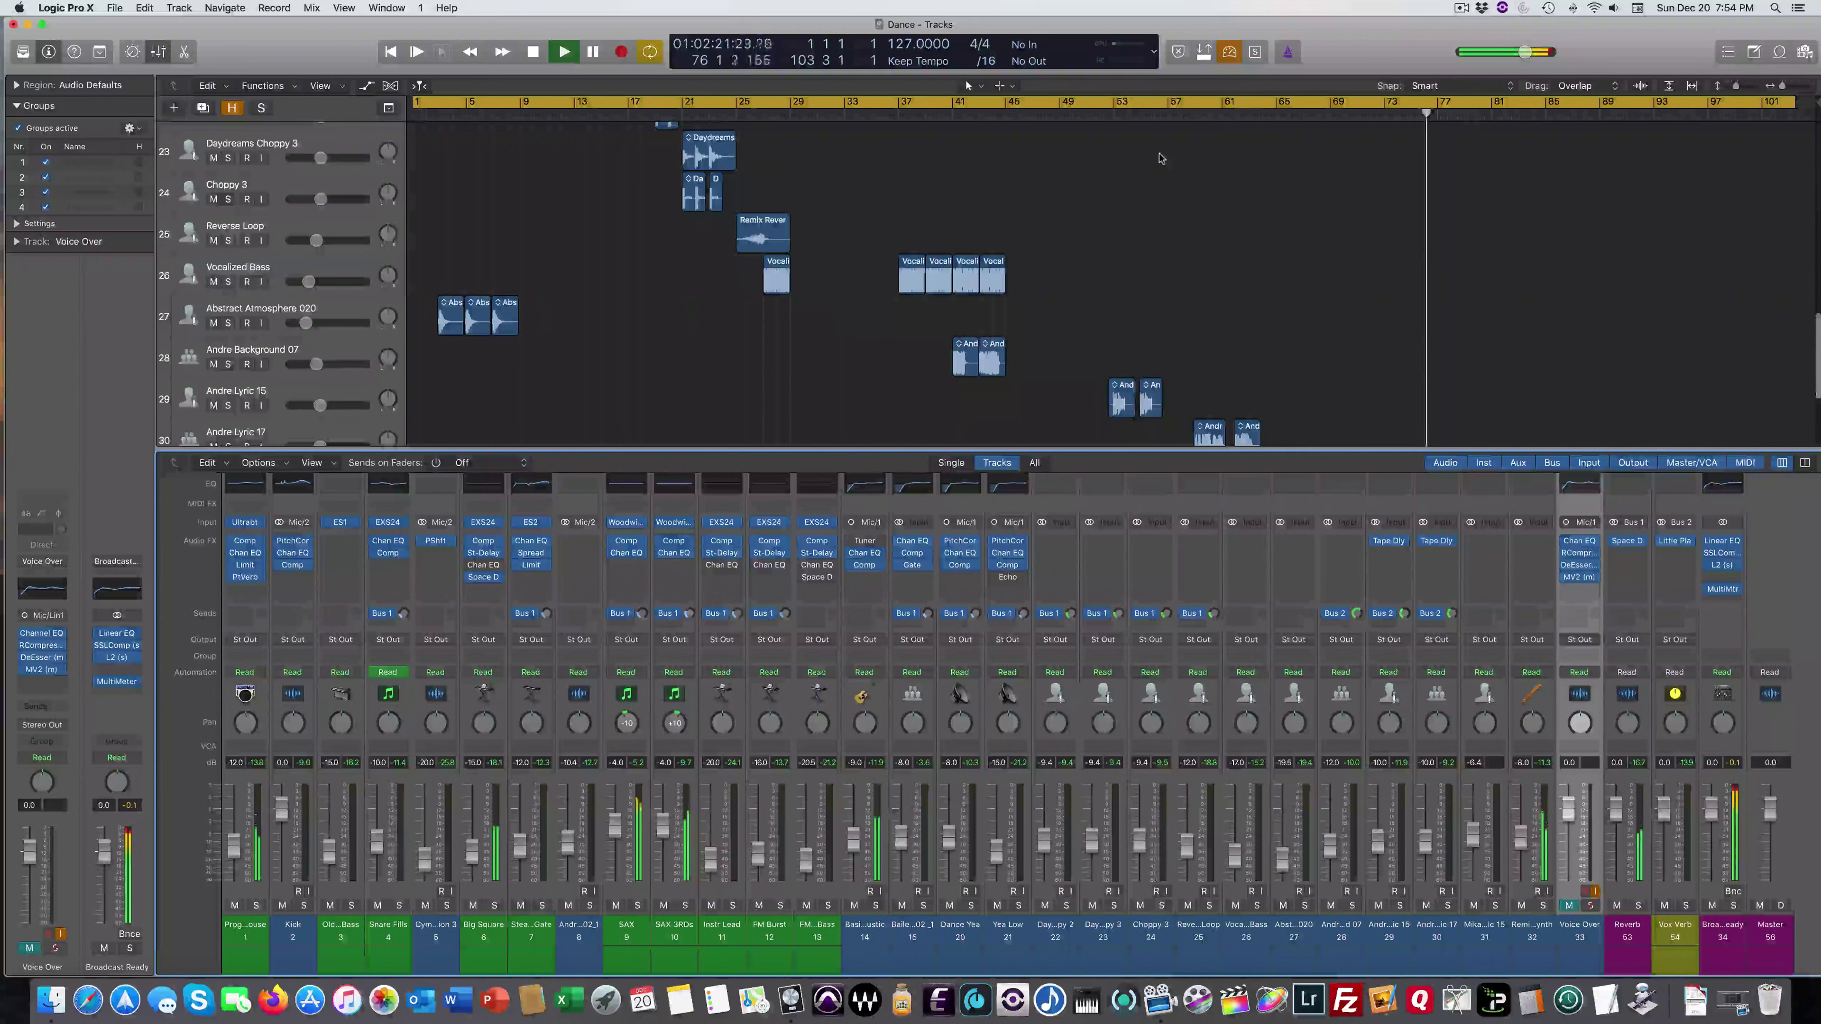
scroll(1161, 158, "down", 2)
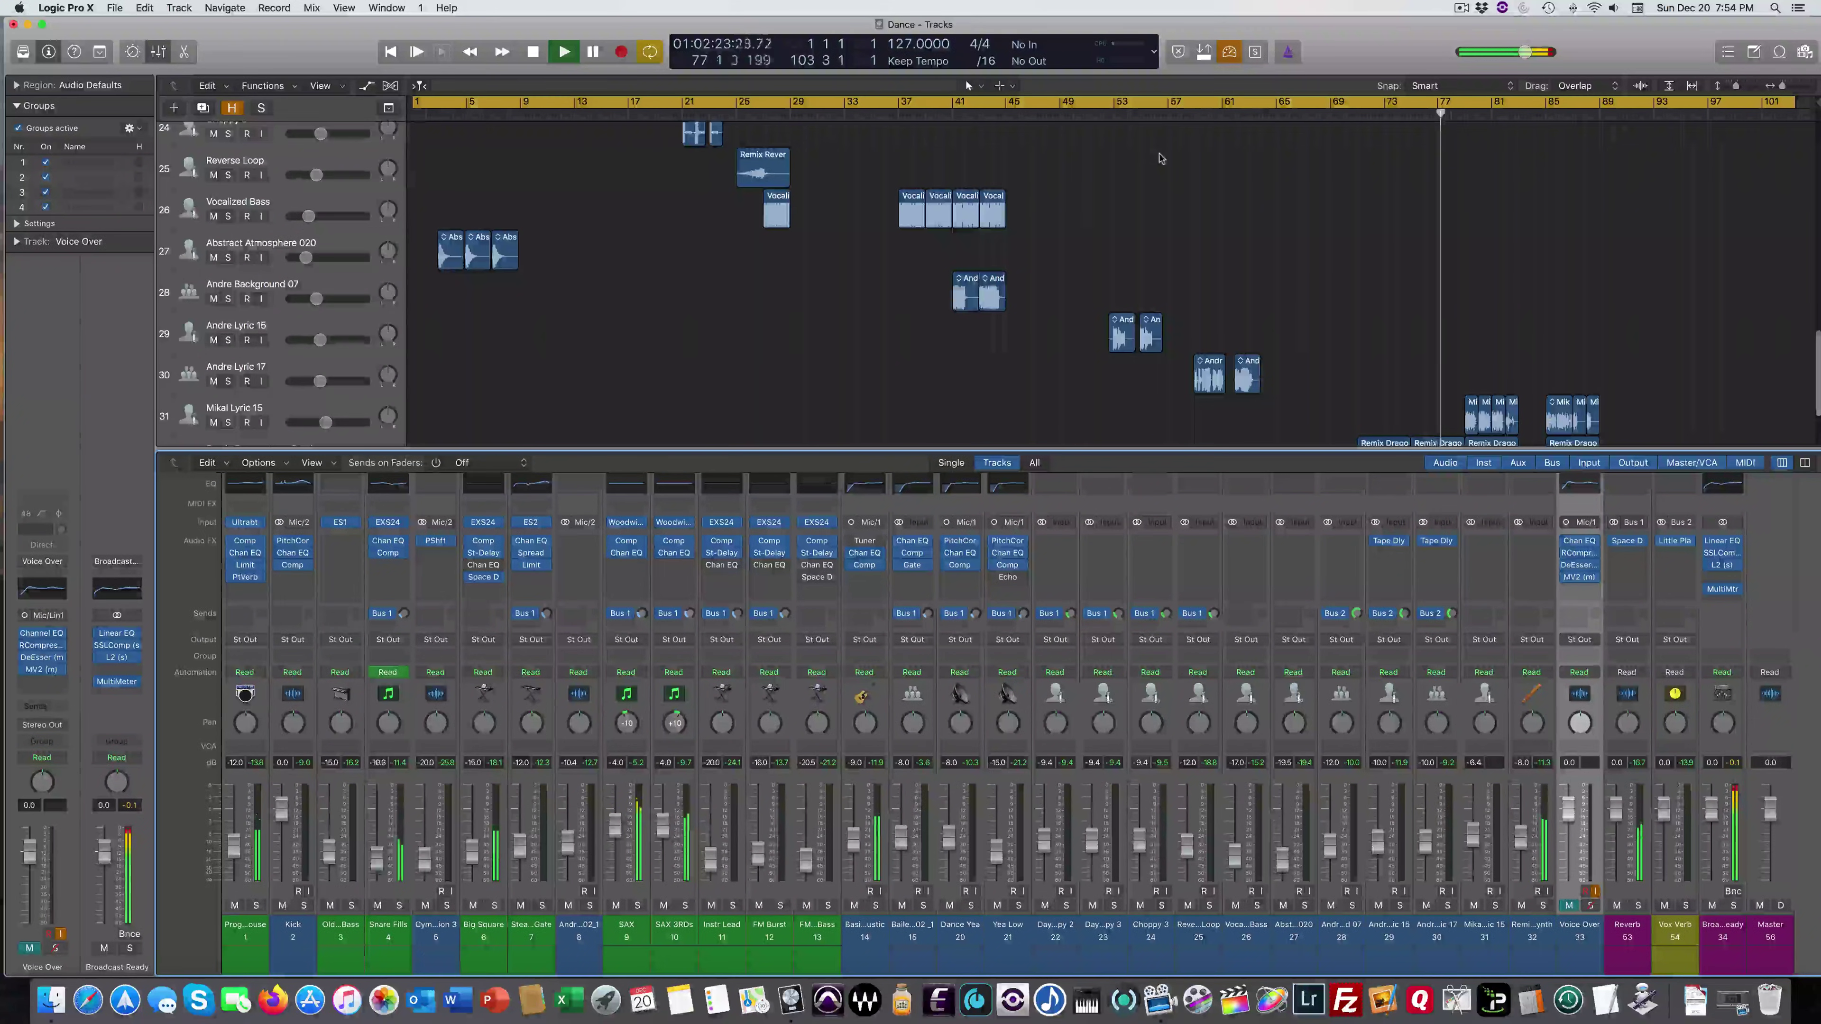
scroll(1375, 615, "down", 1)
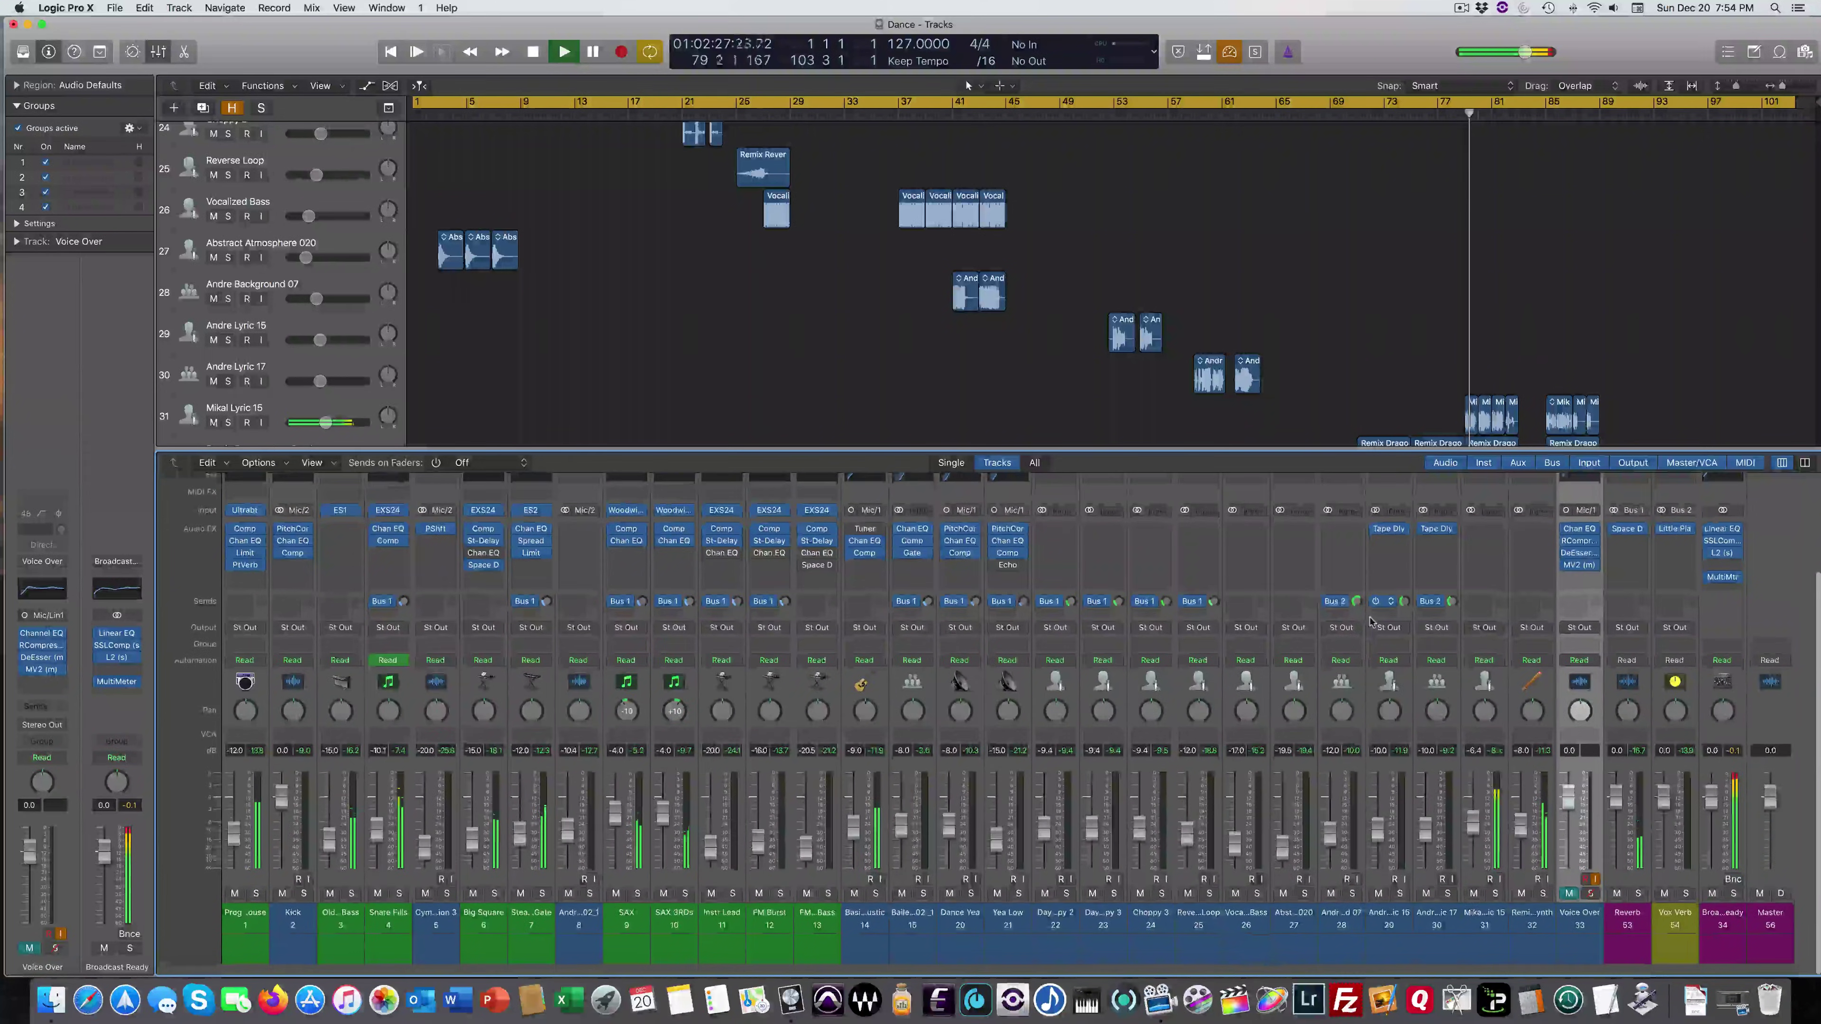
scroll(1370, 621, "up", 1)
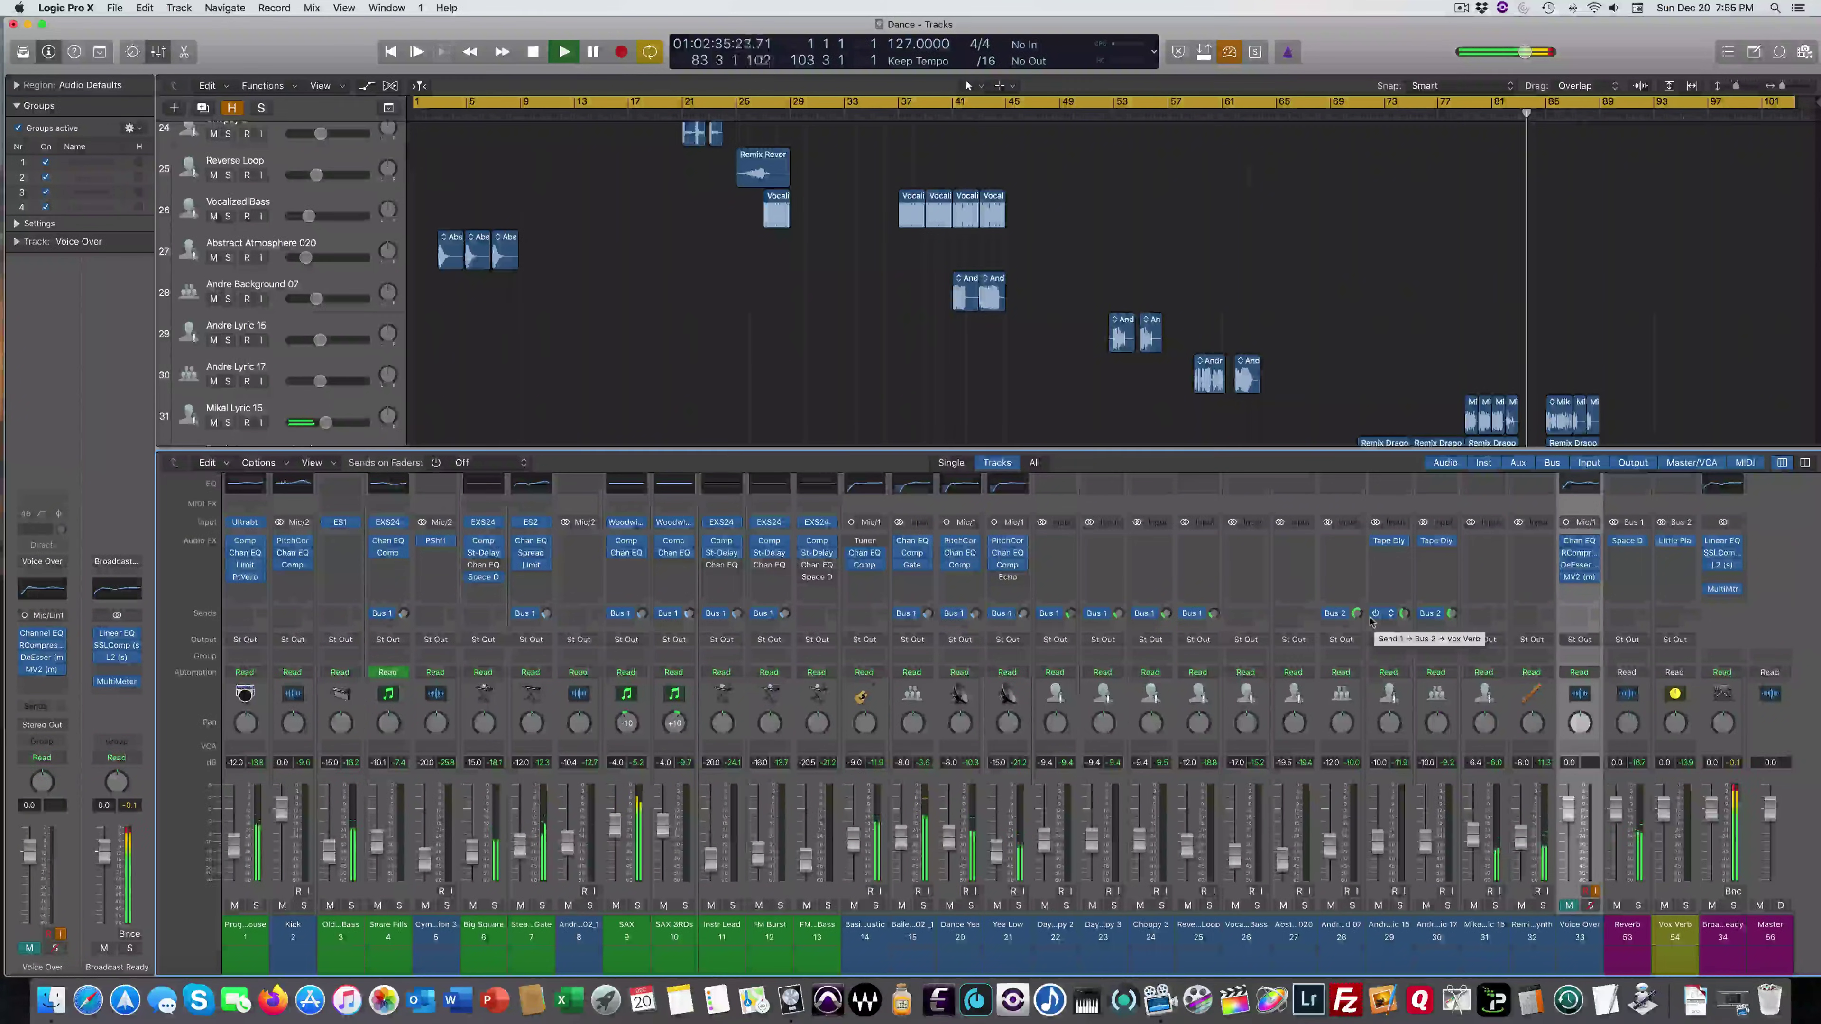
- Close the mixer to show the full arrangement again, and turn off cycle mode while the song plays
key("x")
scroll(1371, 622, "up", 3)
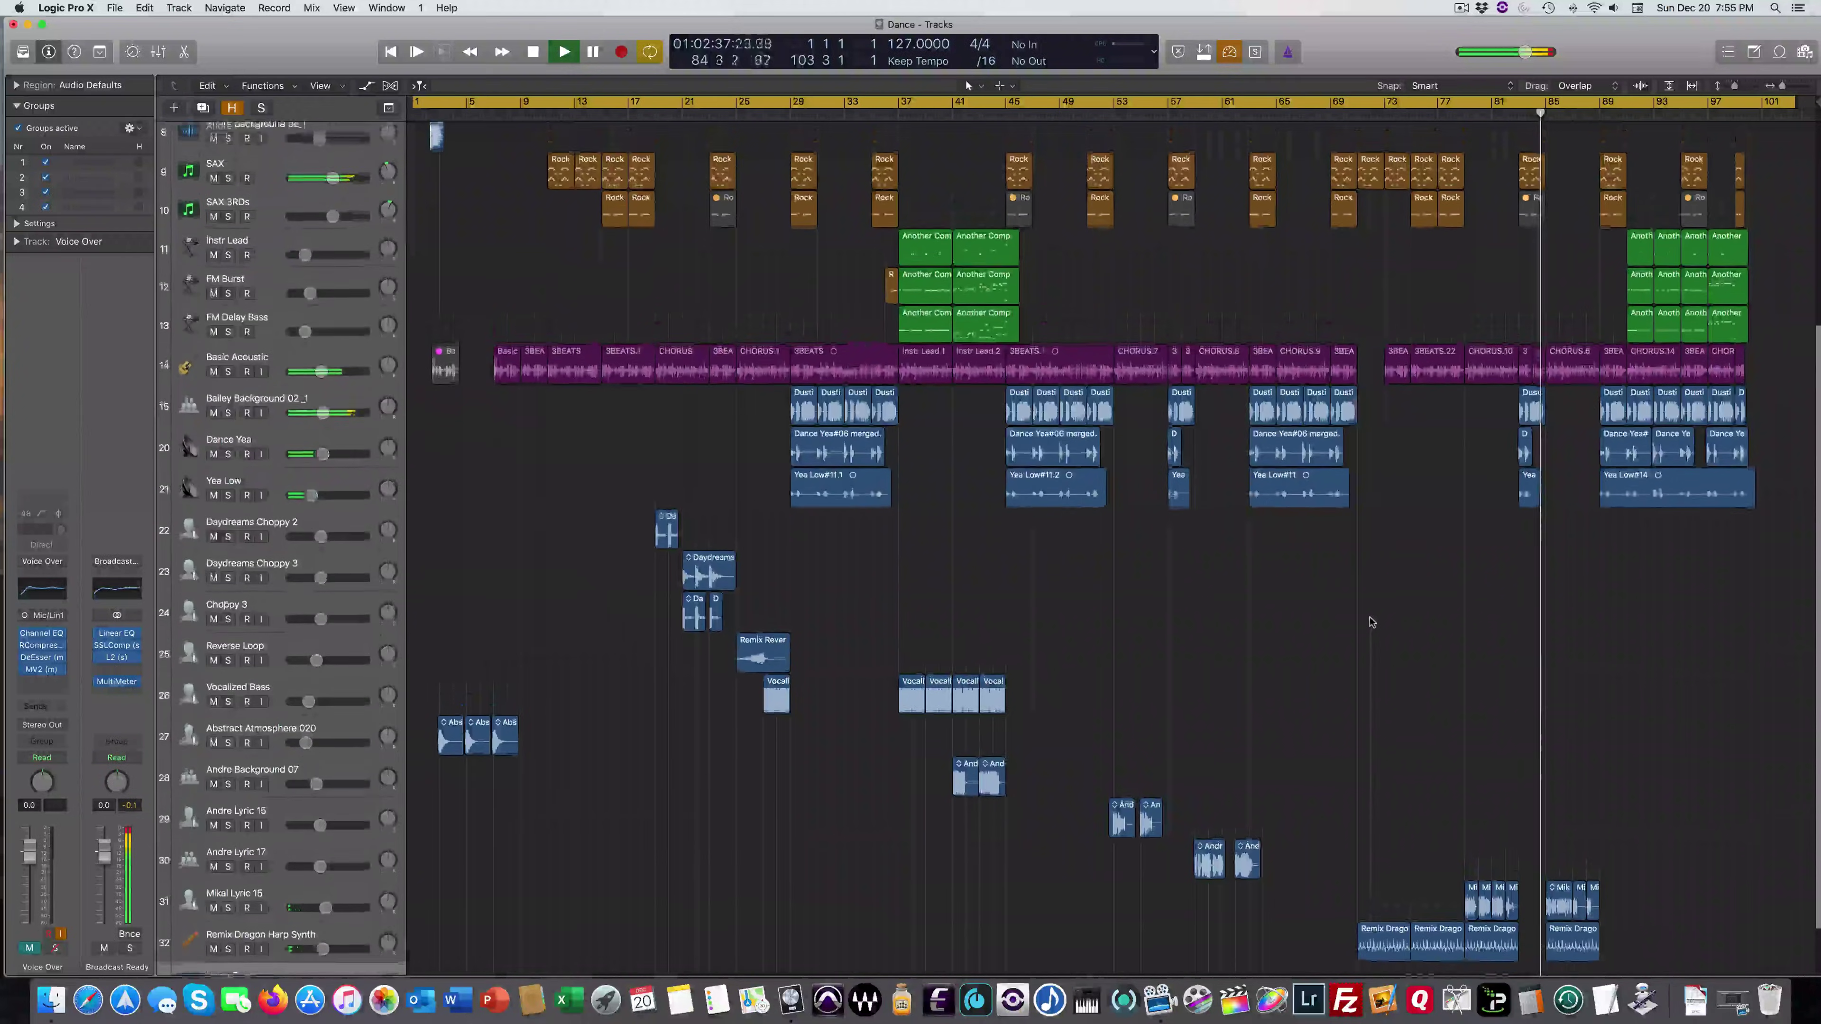
scroll(1371, 621, "up", 2)
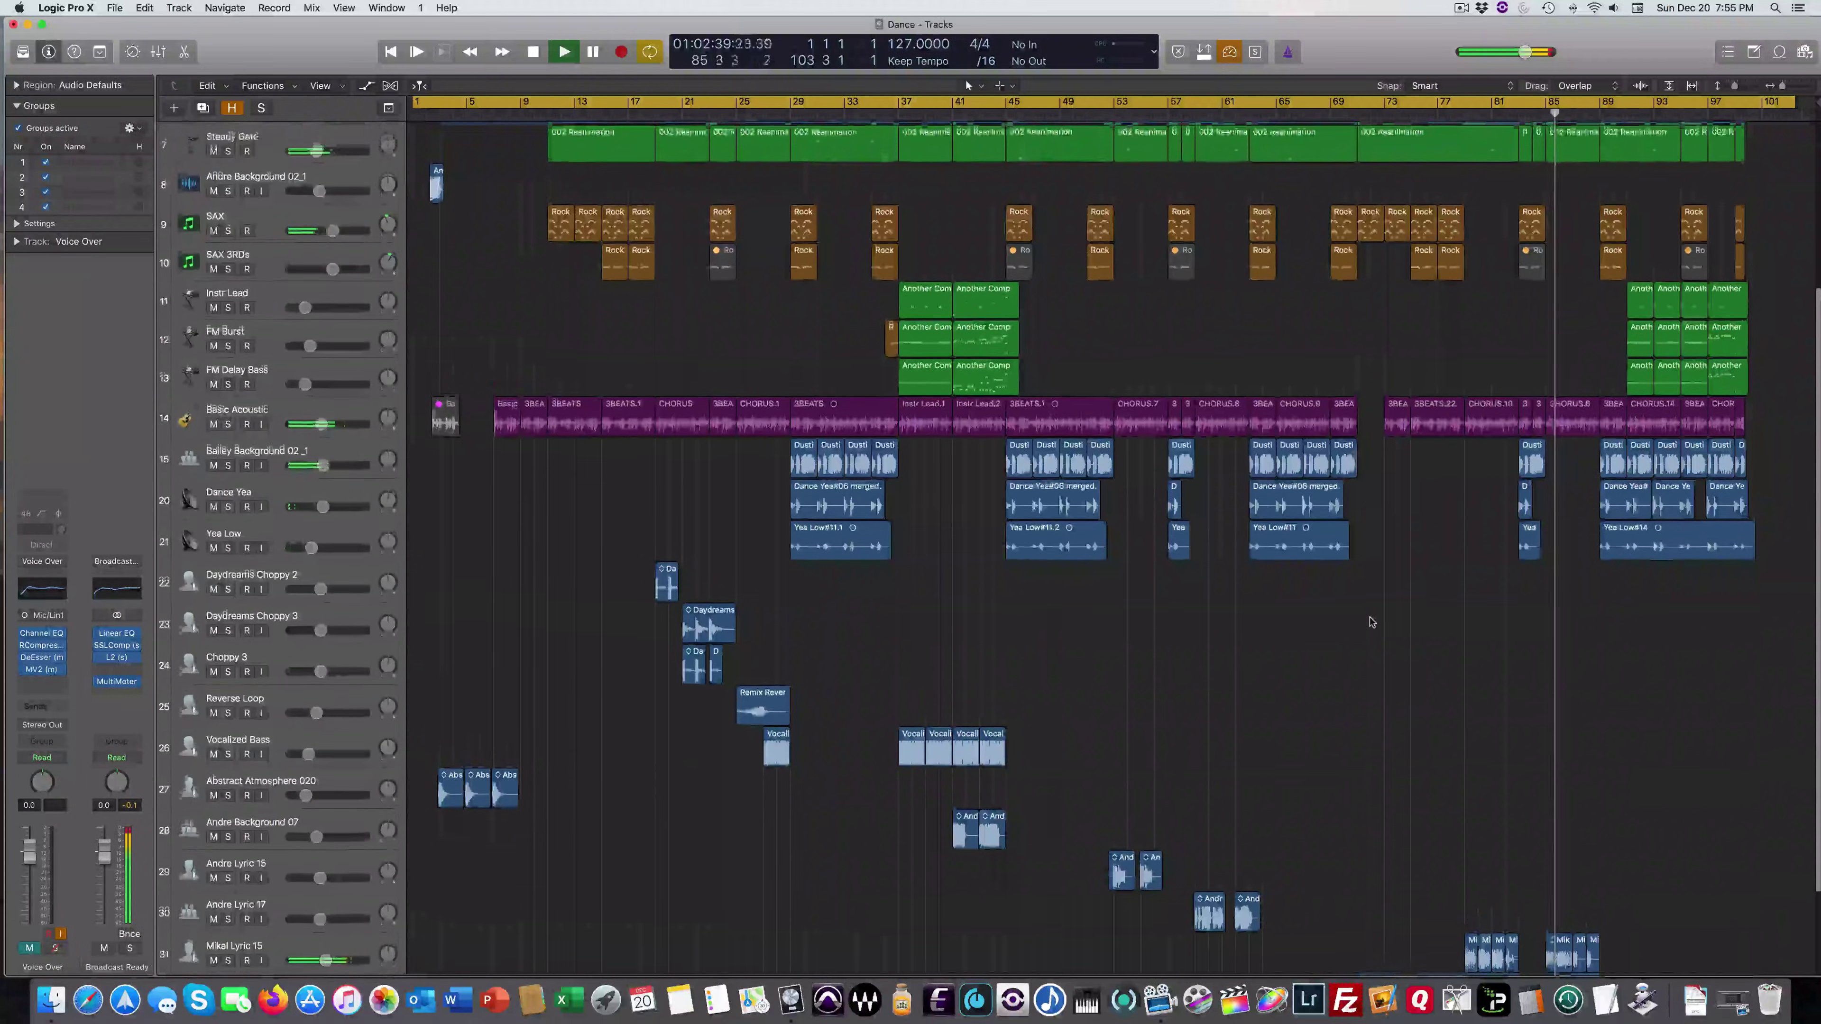
scroll(1371, 621, "up", 1)
scroll(1371, 622, "up", 3)
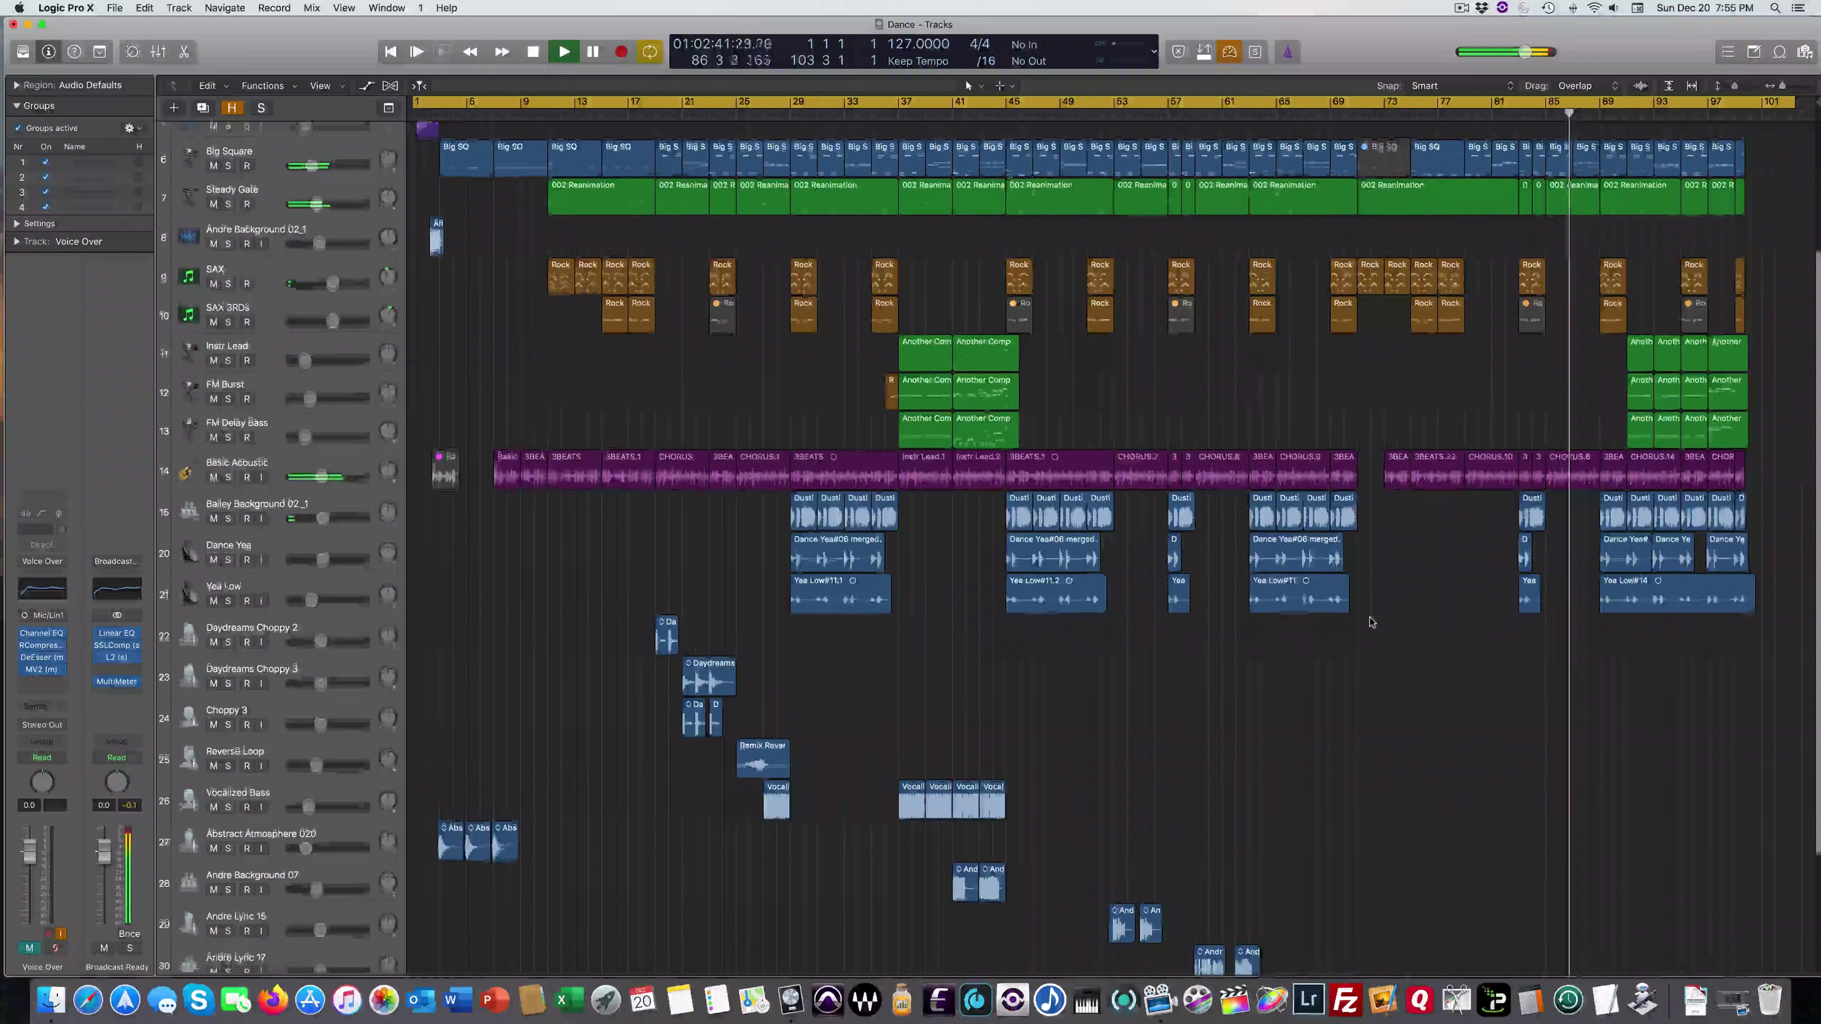
scroll(1371, 621, "up", 2)
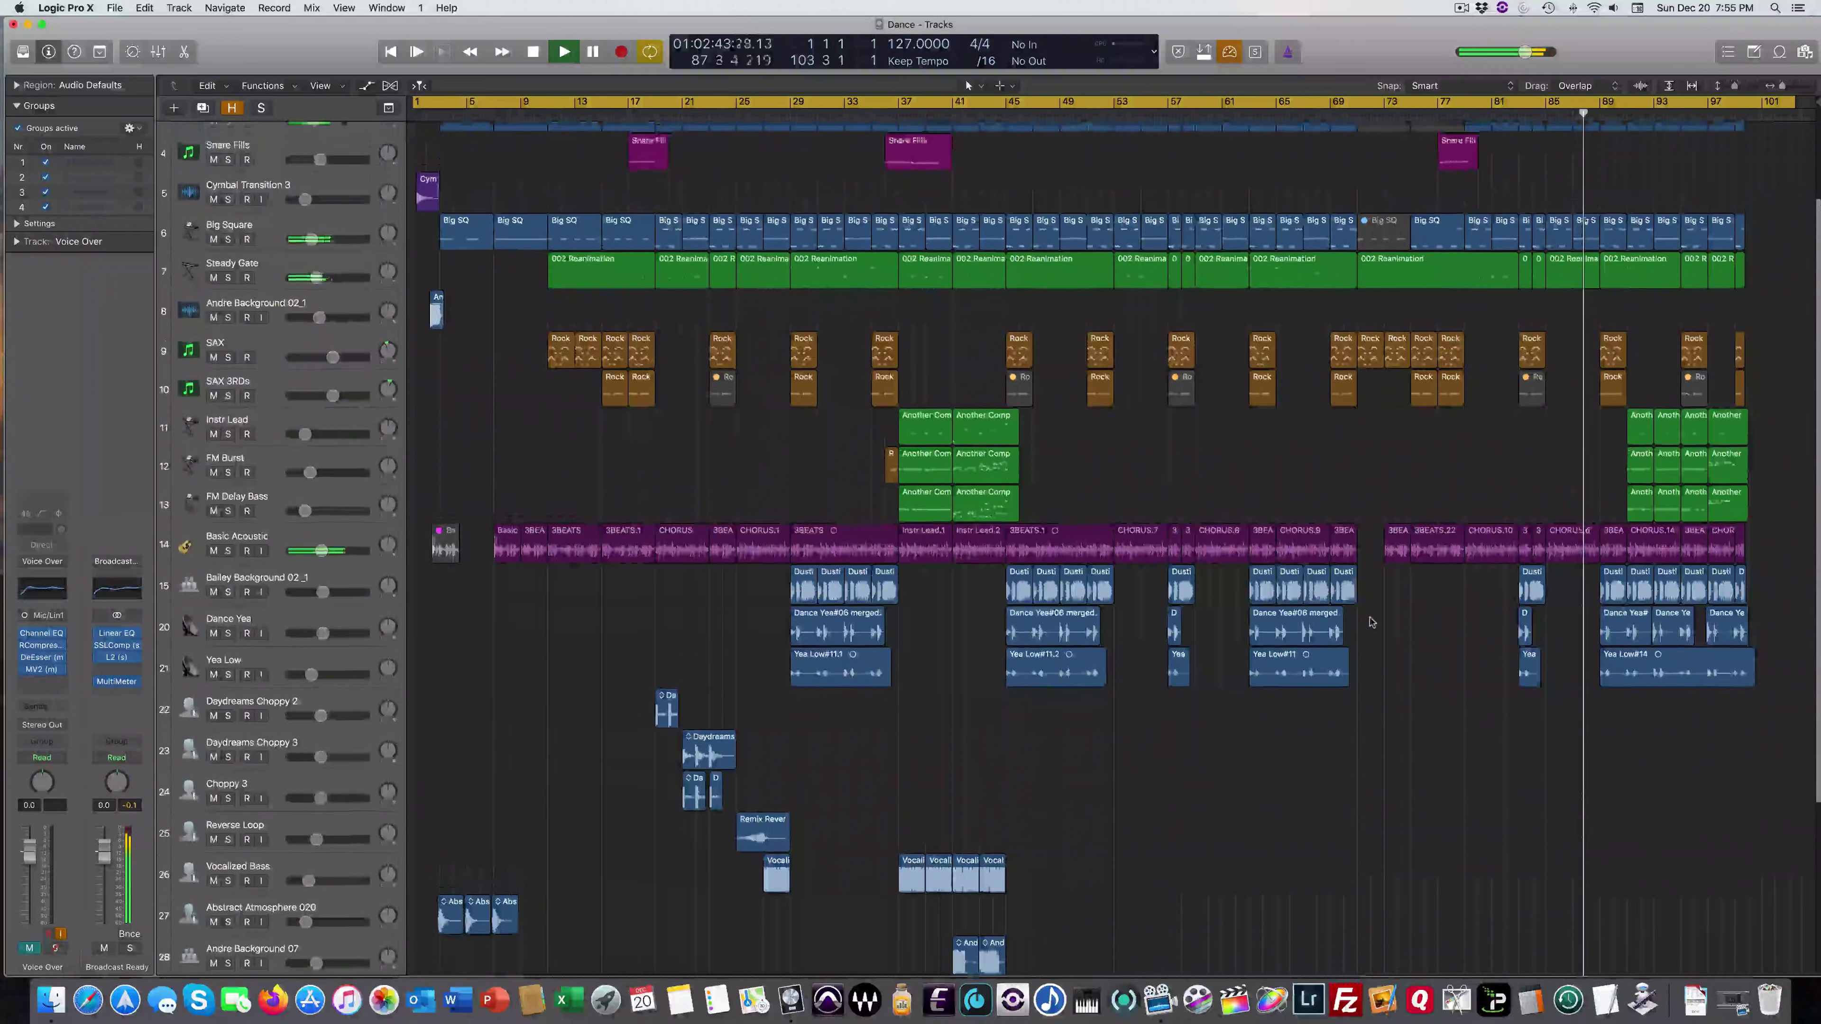
scroll(1371, 622, "up", 3)
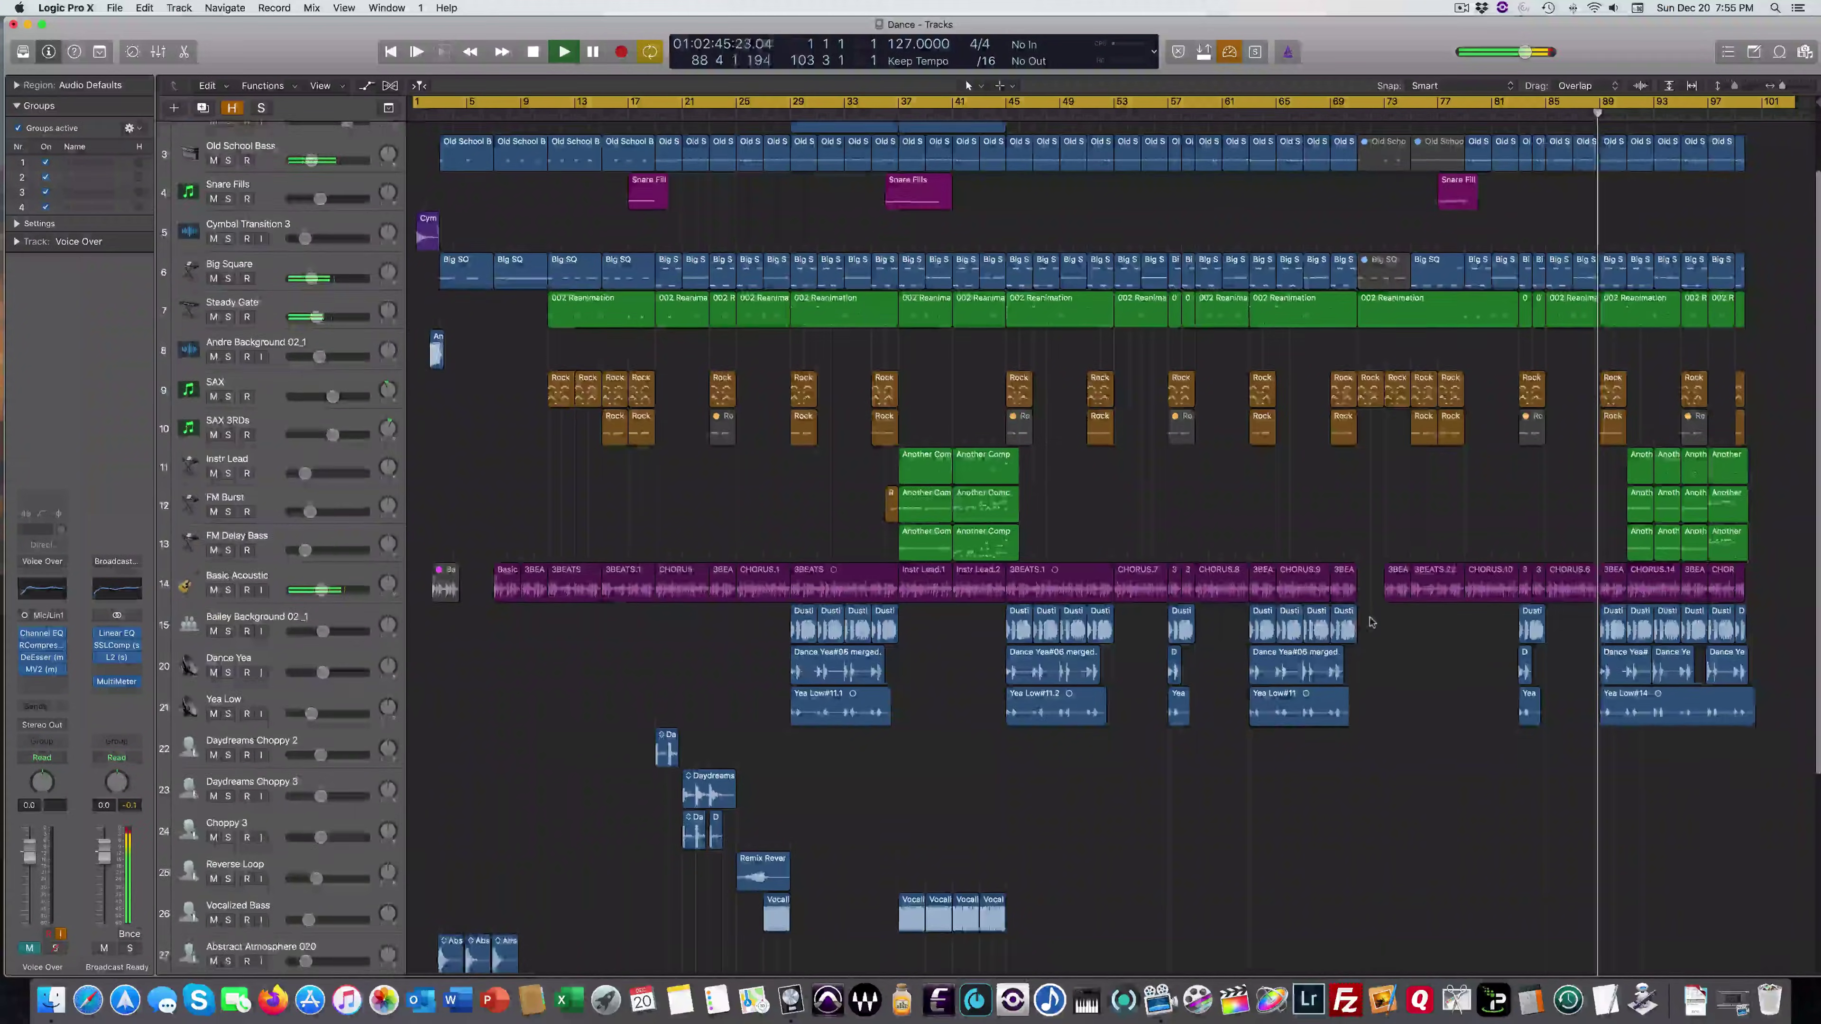
scroll(1372, 621, "up", 1)
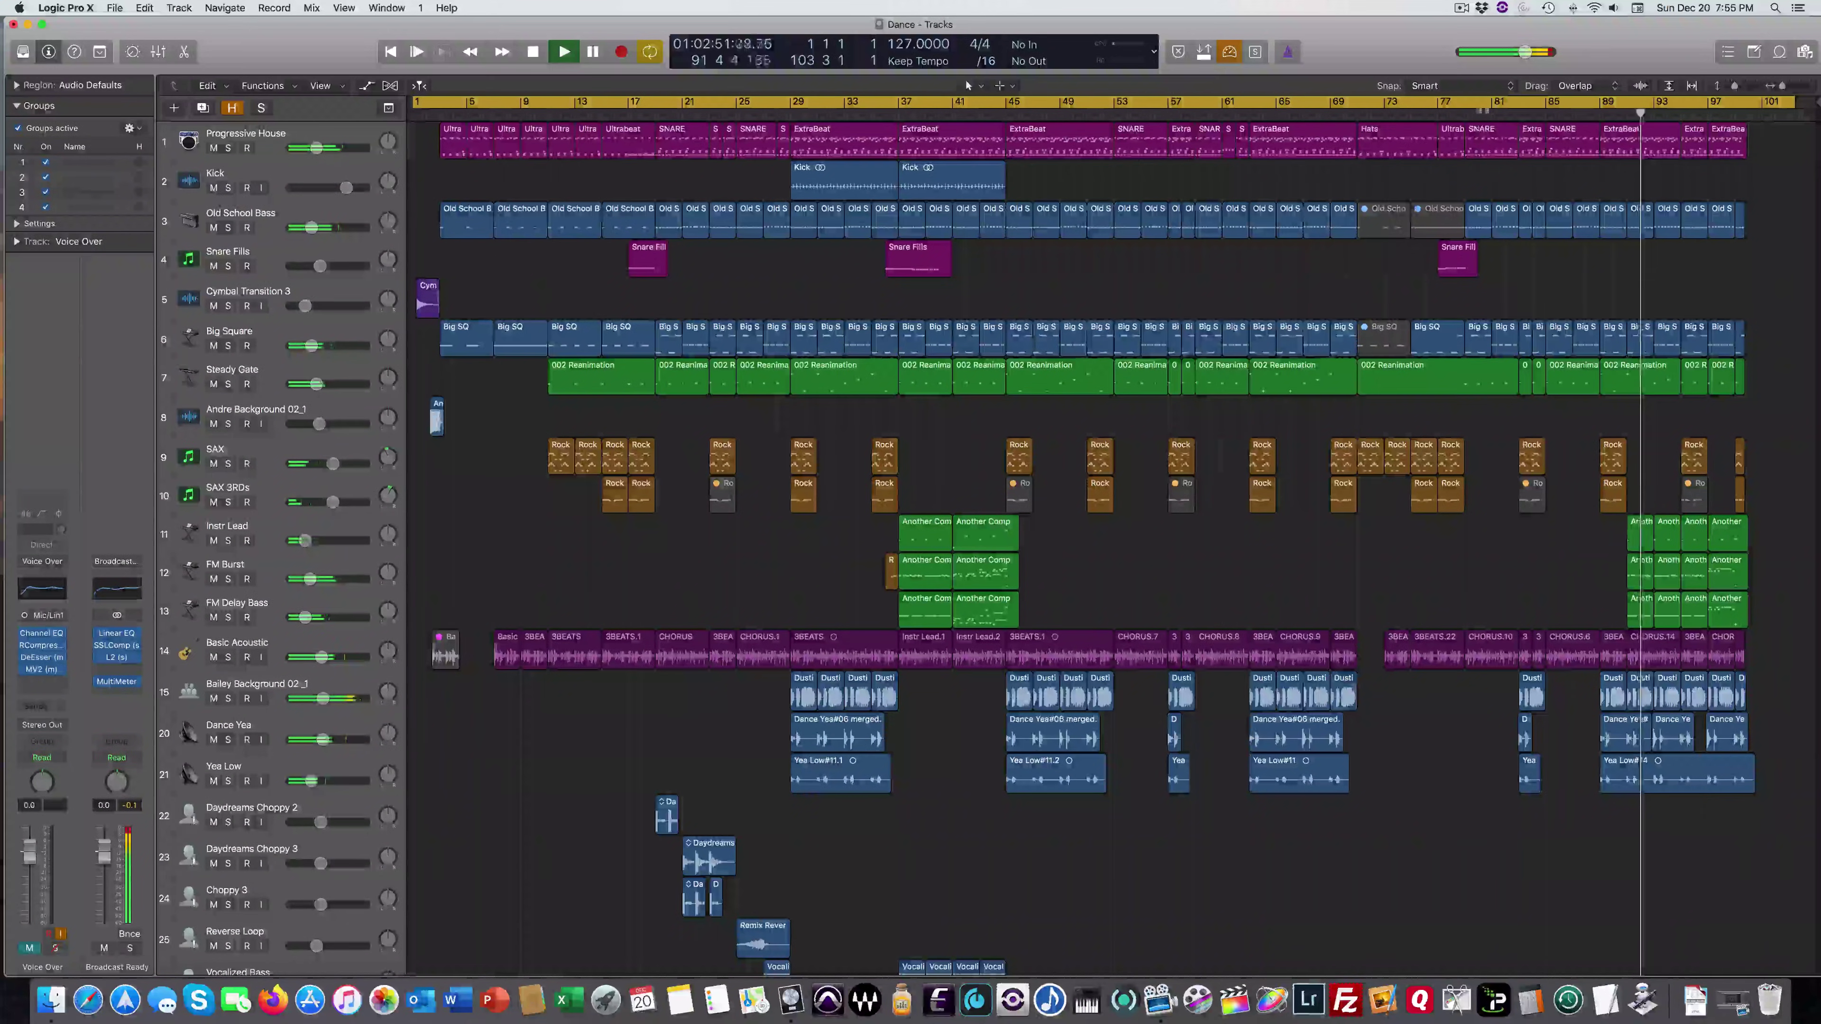
left_click(1477, 107)
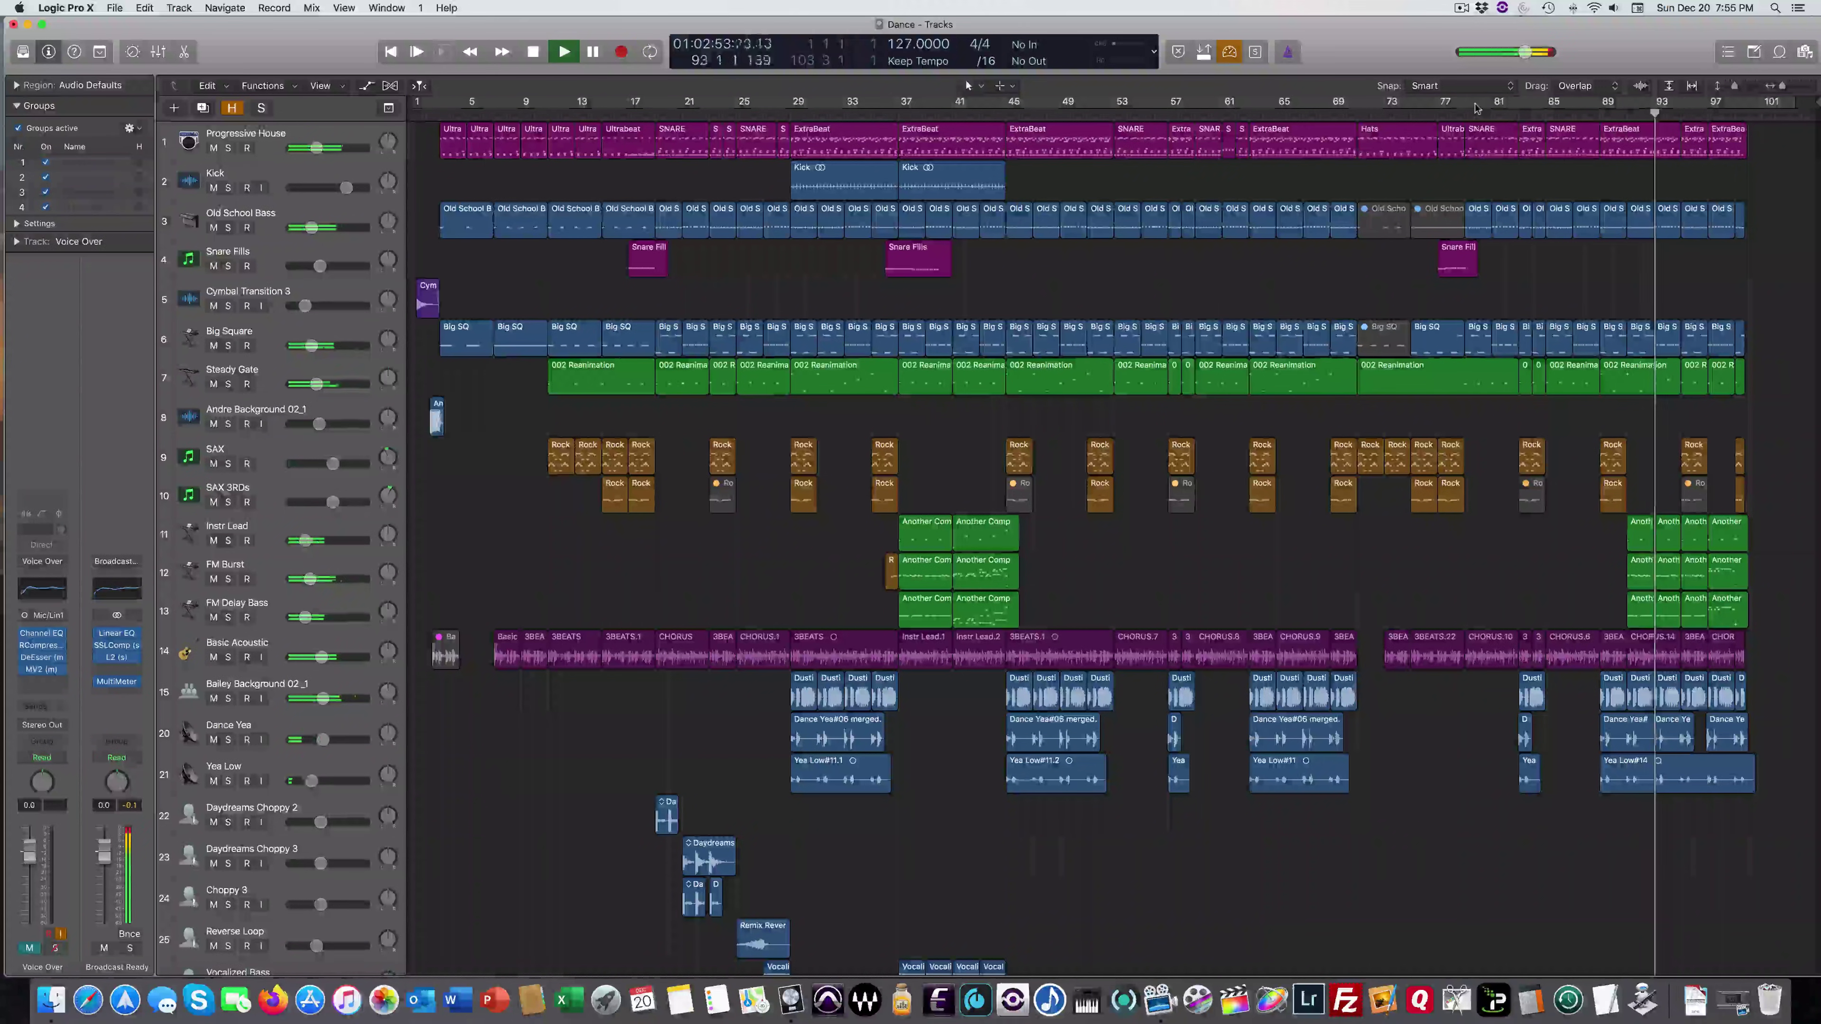